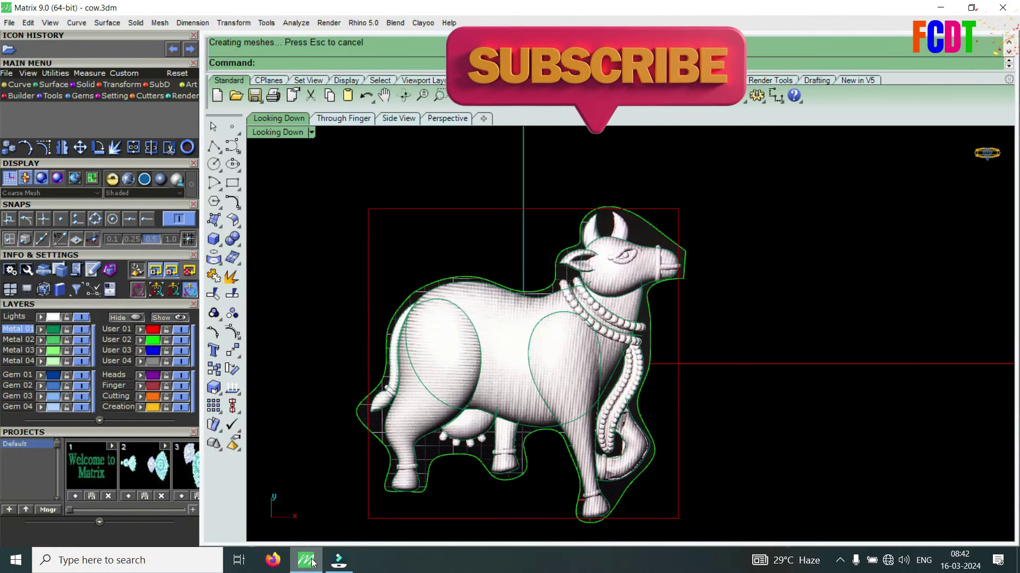
- Zoom the Looking Down view in and out over the green cow outline curves
scroll(585, 431, "down", 3)
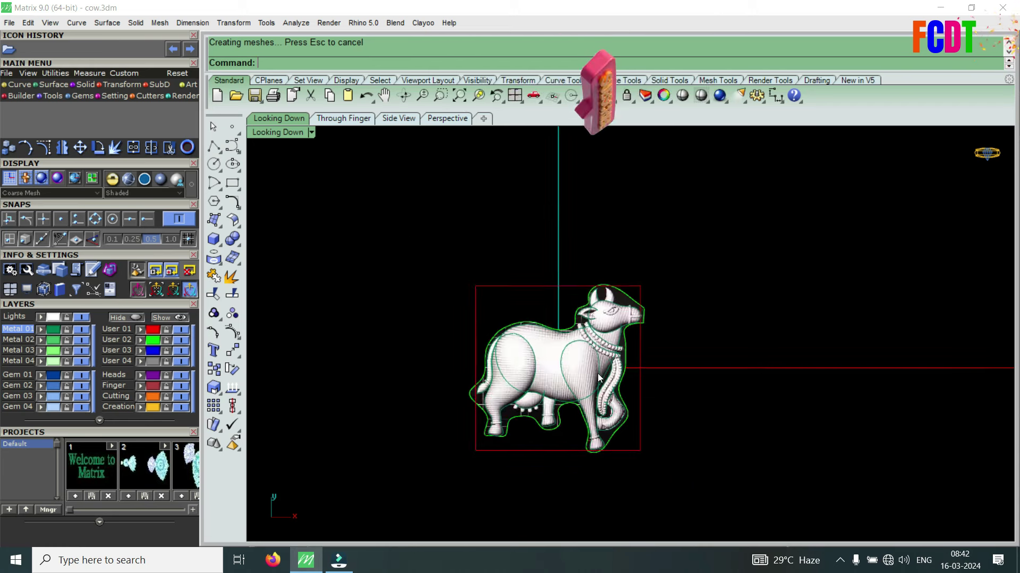
scroll(585, 431, "up", 2)
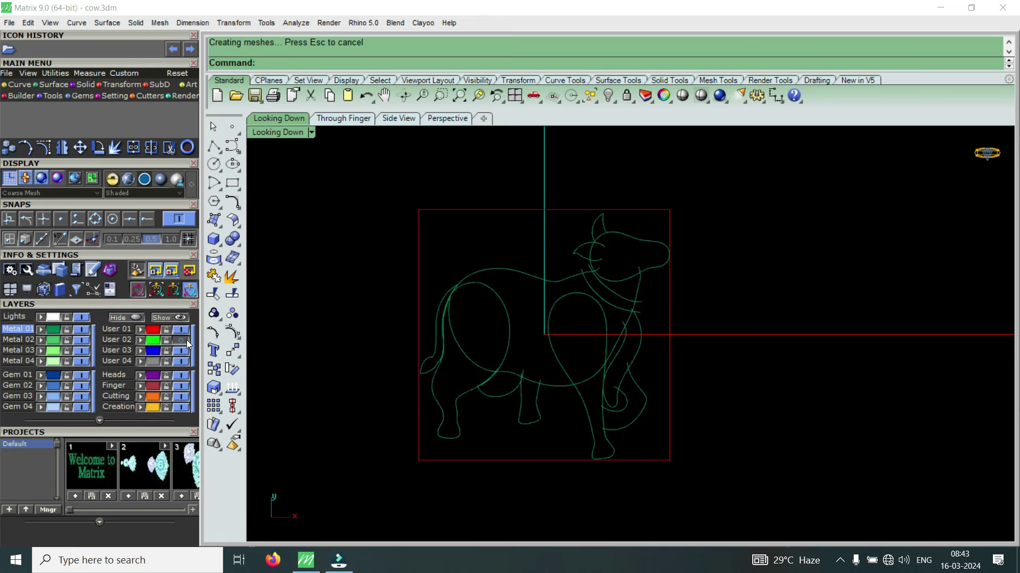
- Drag the cow relief right on the gumball X arrow beside the outlines, then deselect it
left_click(515, 310)
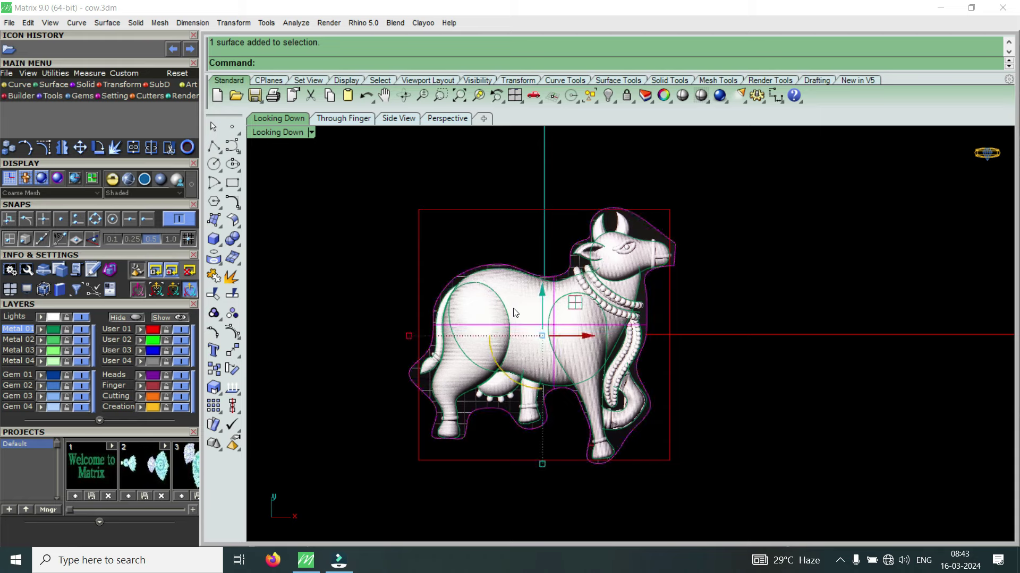
scroll(515, 310, "down", 2)
left_click_drag(581, 332, 740, 346)
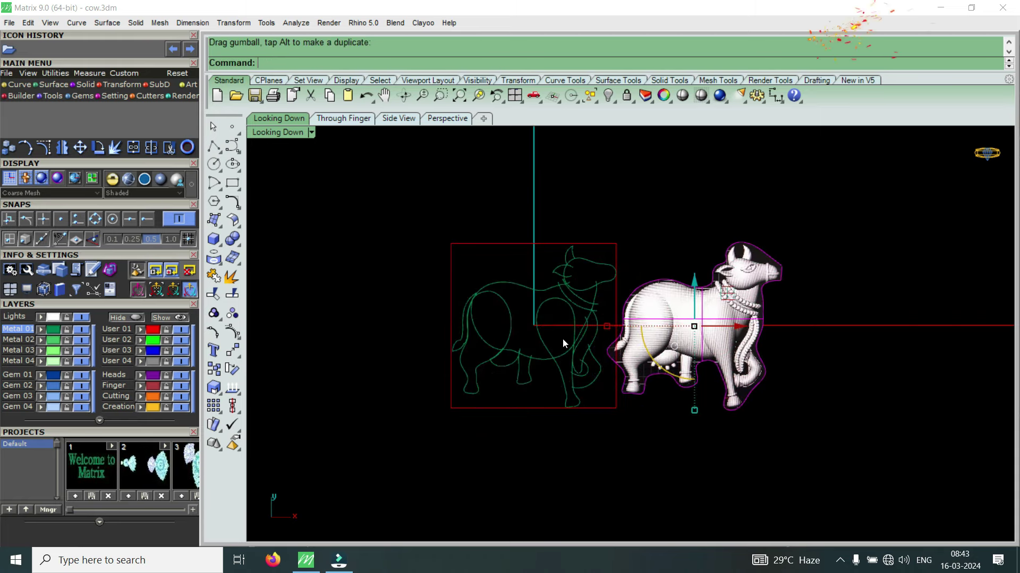
key("Escape")
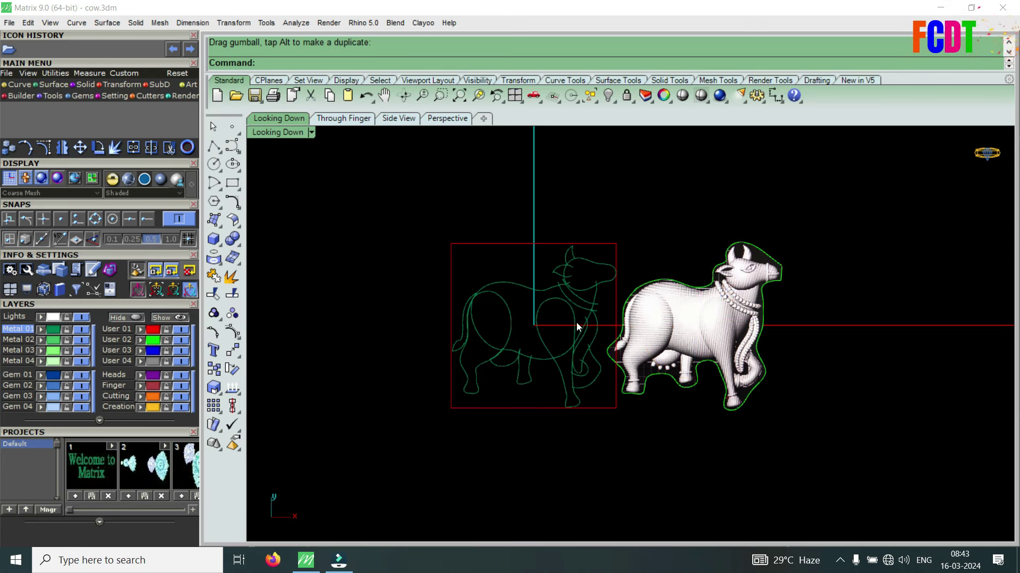
scroll(571, 302, "up", 3)
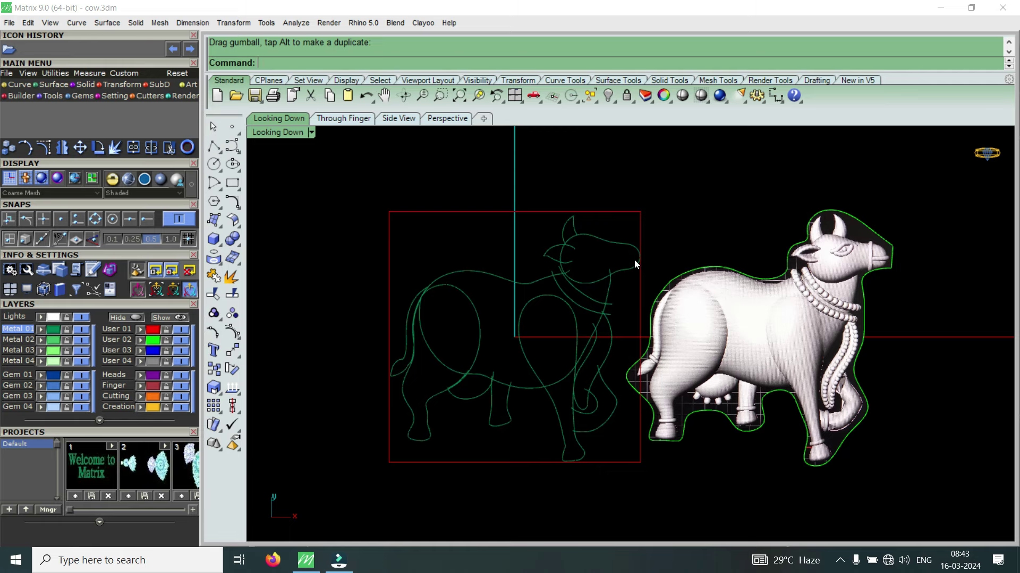
scroll(618, 261, "up", 4)
scroll(605, 253, "down", 2)
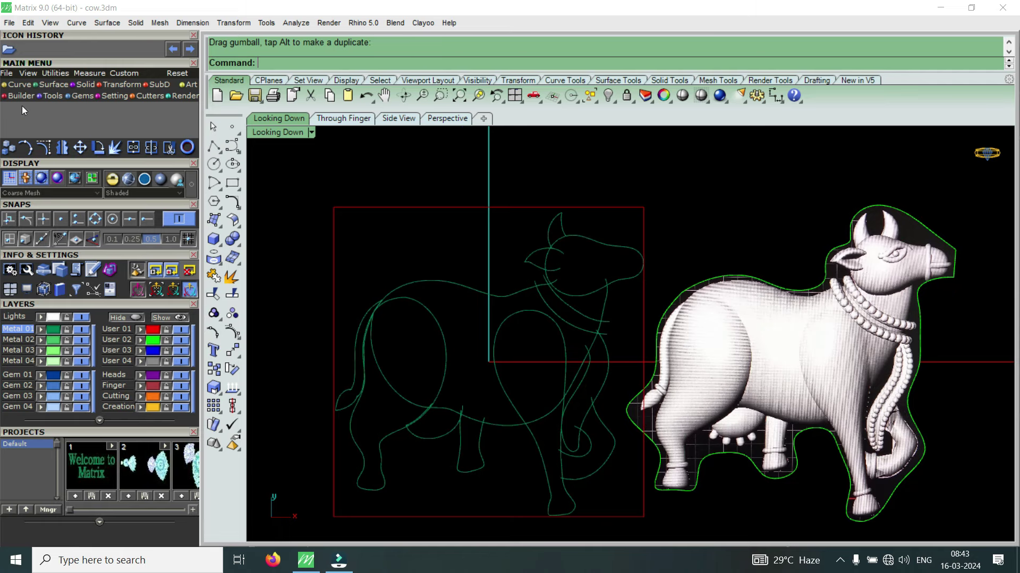
- Draw a straight line across the cow's head outline using Near snap
left_click(20, 86)
left_click(28, 118)
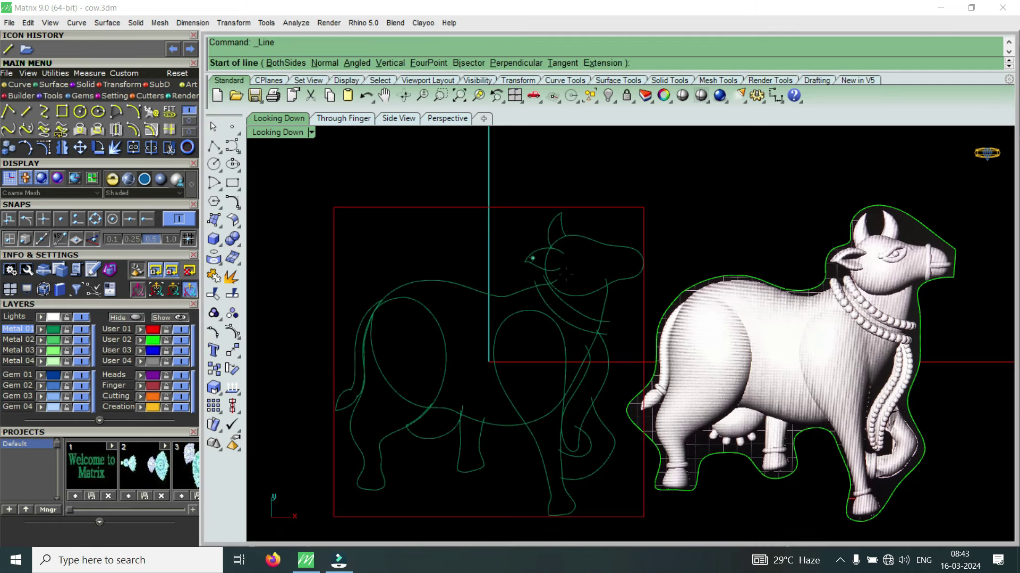
scroll(595, 282, "up", 2)
left_click(77, 219)
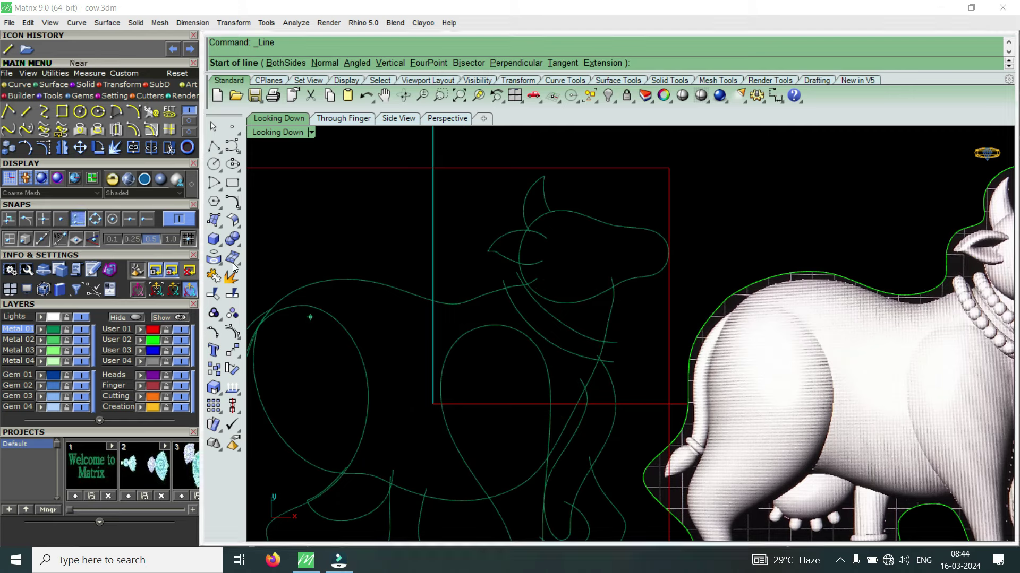
scroll(563, 292, "up", 2)
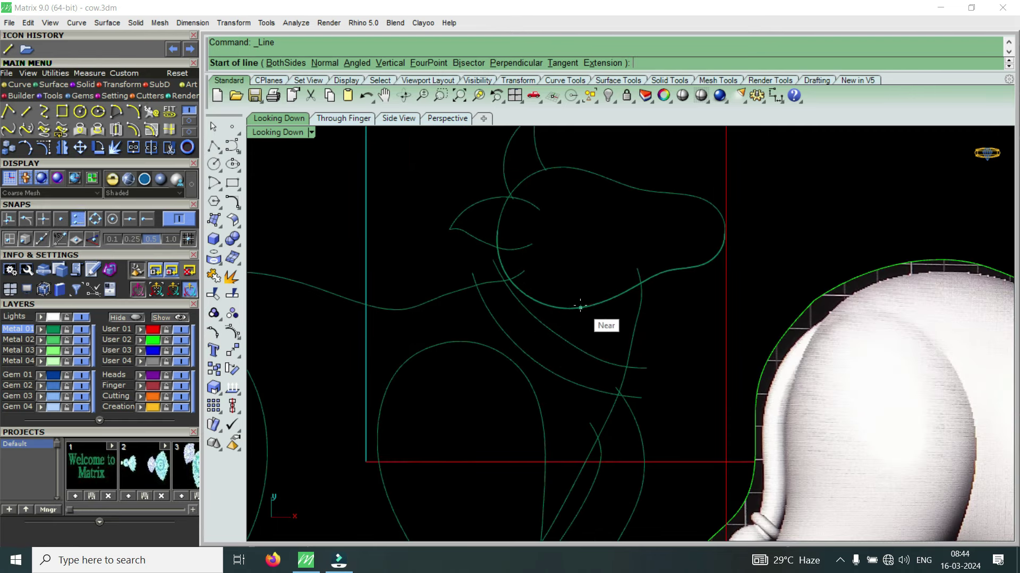
left_click(579, 307)
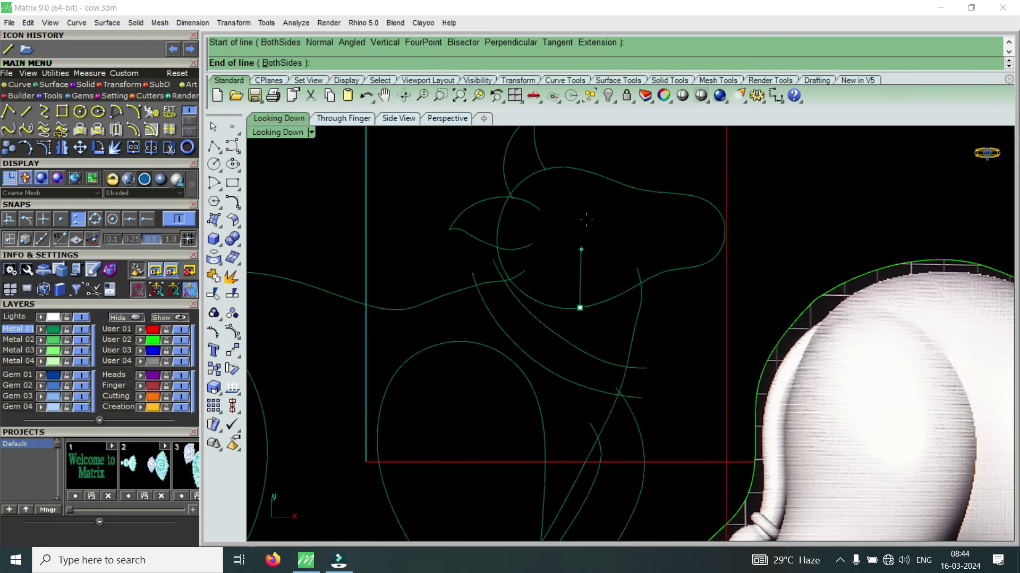
left_click(591, 181)
left_click(584, 215)
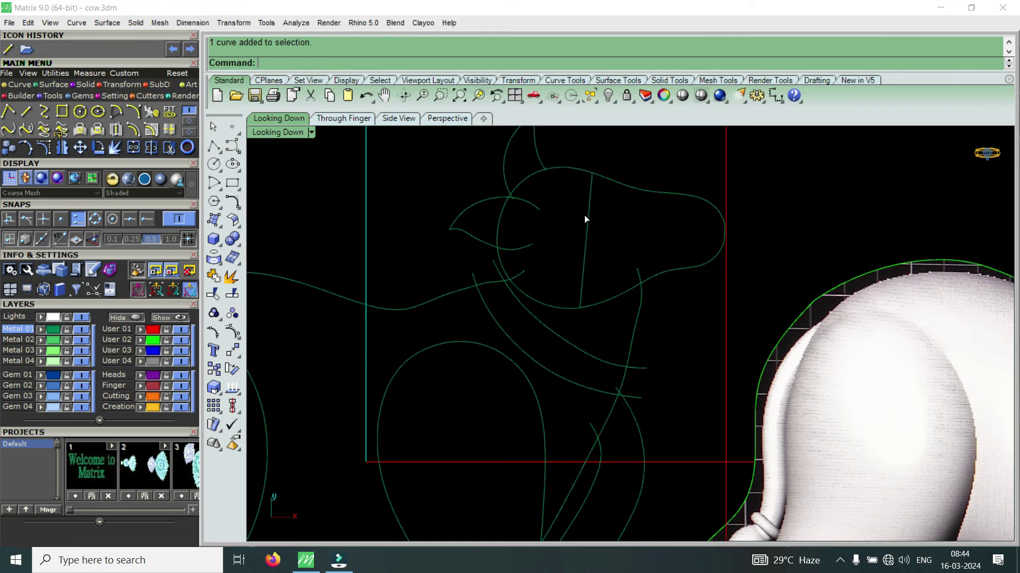
- Rebuild the head cross-line as a 9-point, degree-3 curve in a maximized Perspective view
double_click(291, 132)
double_click(659, 131)
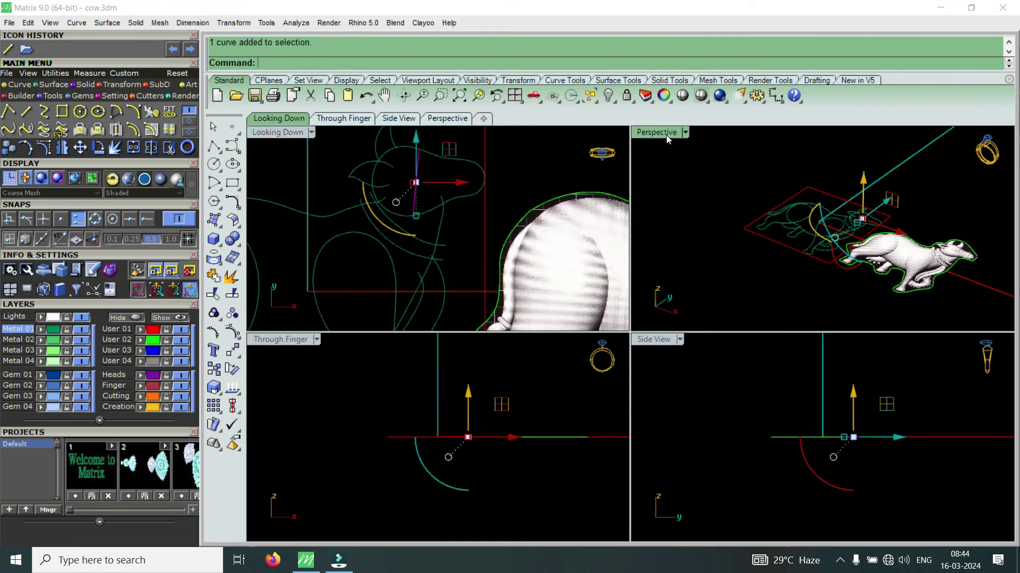
right_click_drag(720, 317, 581, 332)
scroll(683, 354, "up", 3)
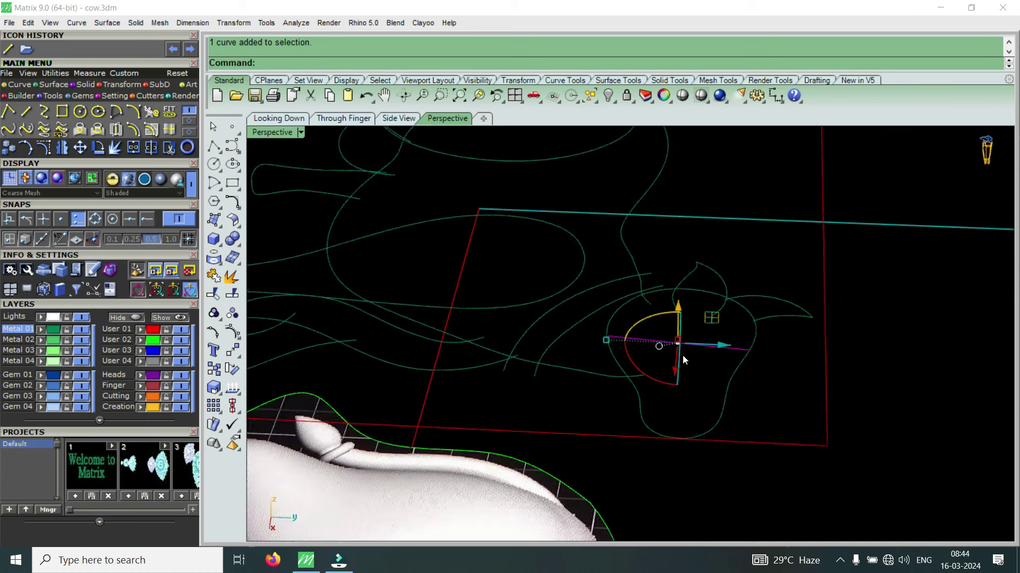
type("rebuild")
key("Return")
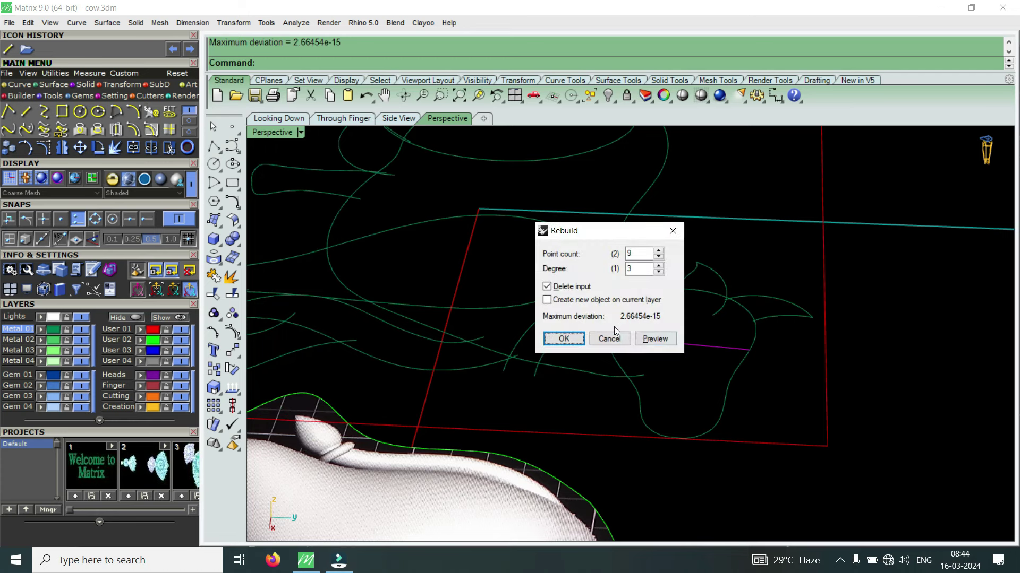
left_click(564, 340)
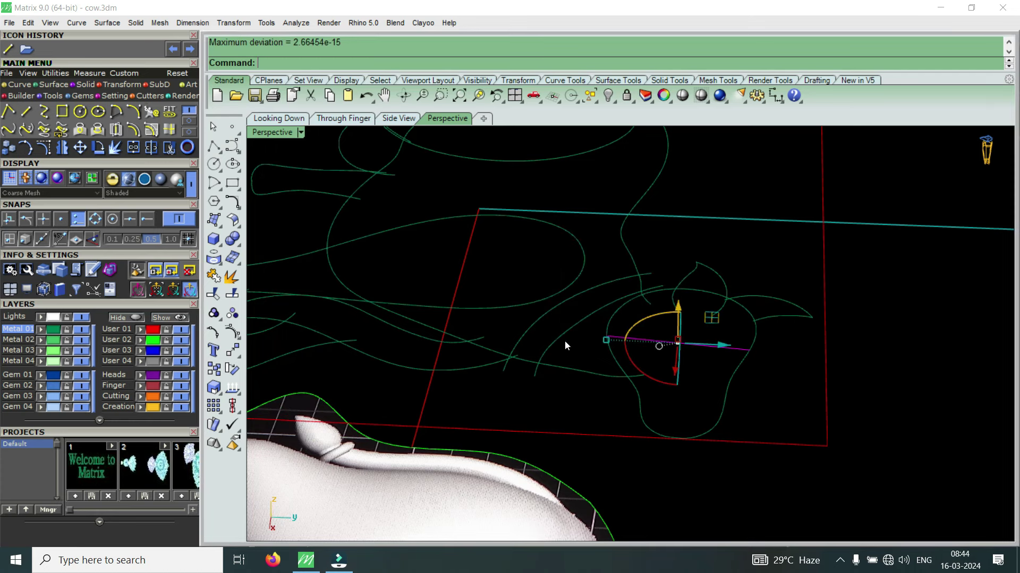
- Turn on the cross-line's control points and lift the first selected points upward
left_click(51, 150)
scroll(675, 345, "up", 5)
left_click_drag(649, 317, 693, 376)
right_click_drag(690, 372, 682, 296)
left_click_drag(690, 276, 689, 235)
right_click_drag(689, 235, 585, 351)
left_click_drag(585, 351, 660, 287)
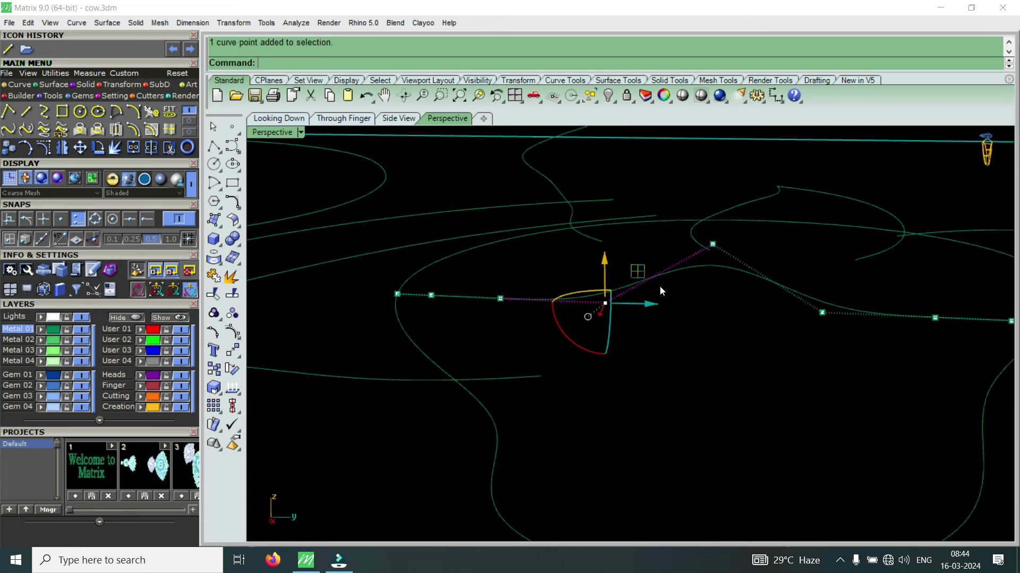
right_click_drag(661, 285, 709, 323)
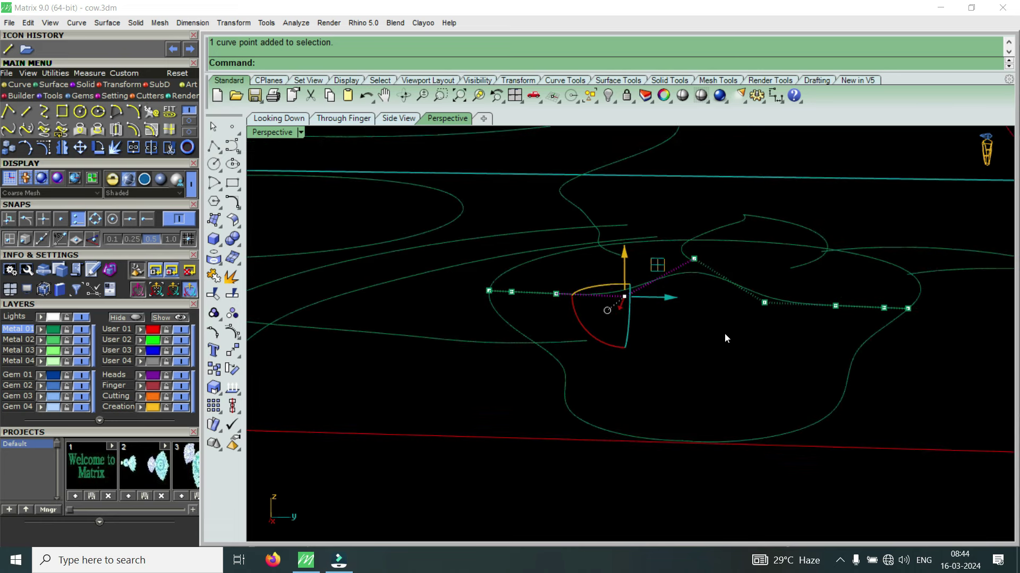
left_click_drag(727, 268, 728, 238)
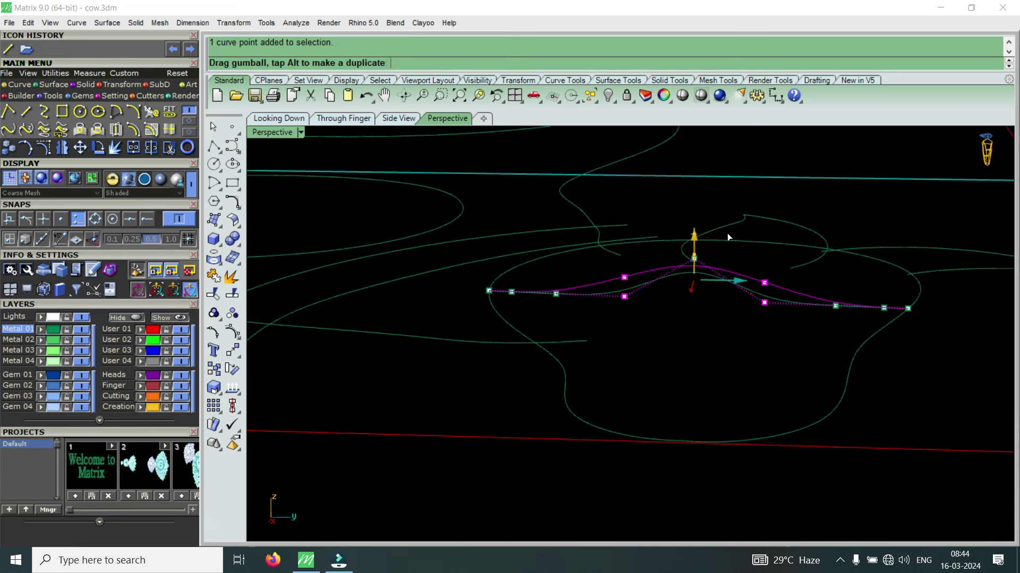
- Raise several more neighbouring control points to build up the curve's hump
right_click_drag(542, 283, 576, 313, "shift")
left_click(577, 312)
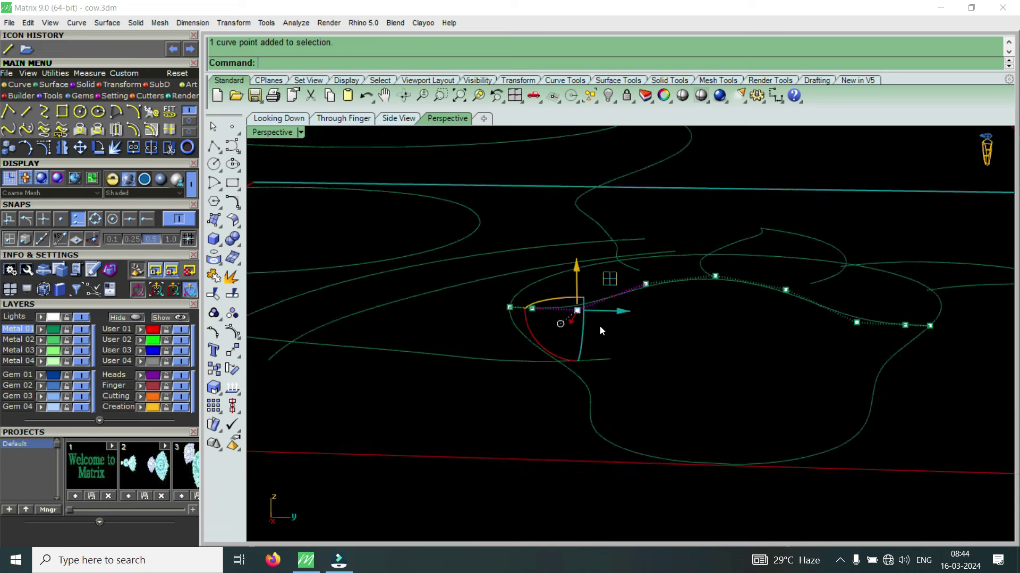
left_click_drag(774, 348, 850, 318, "shift")
left_click(715, 275, "shift")
left_click_drag(715, 276, 731, 262)
scroll(731, 263, "up", 2)
left_click_drag(600, 329, 661, 271)
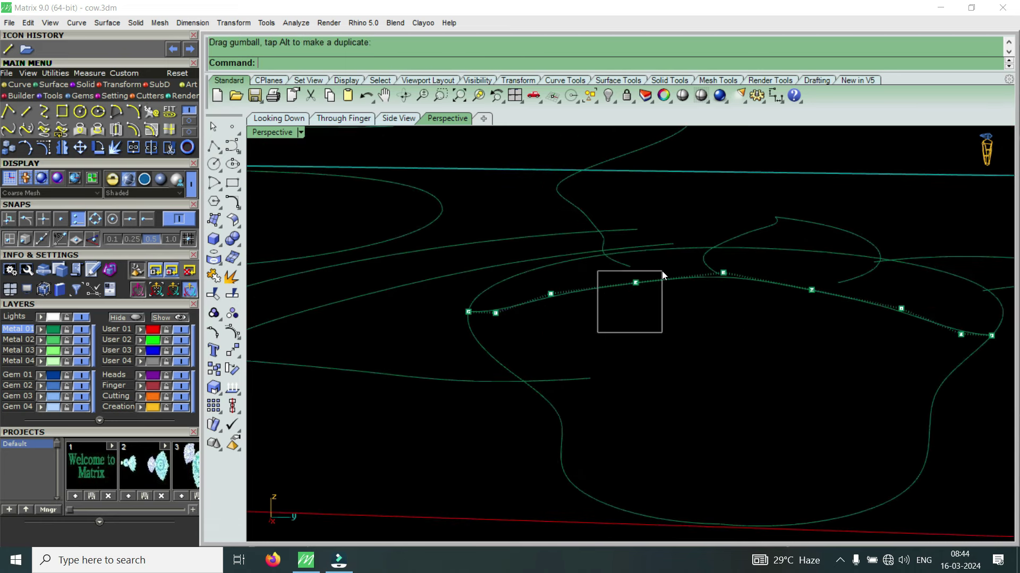
left_click(811, 292, "shift")
left_click_drag(723, 244, 724, 234)
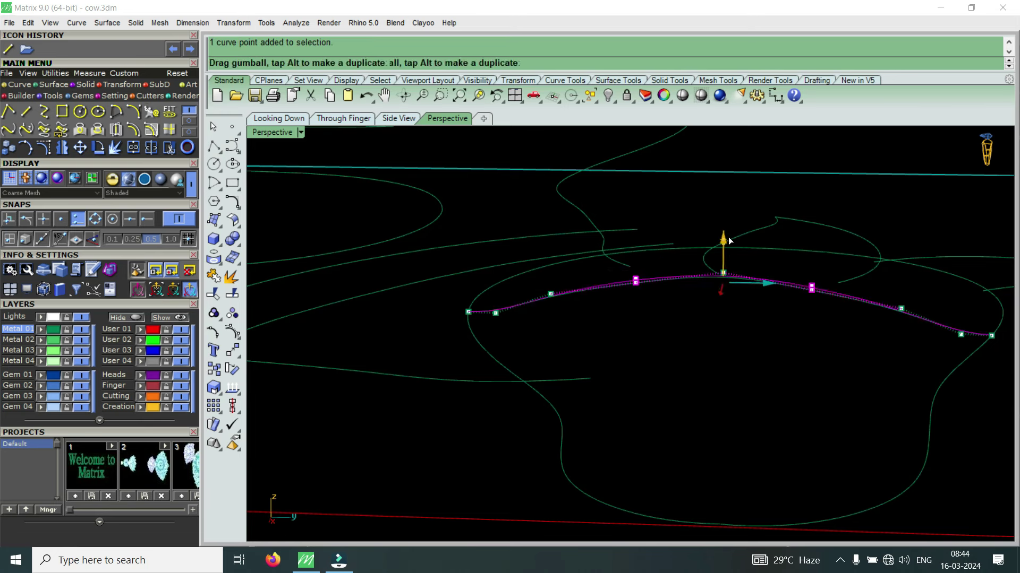
- Lift the right-end points, then raise the five middle control points into an arch
scroll(502, 327, "up", 1)
left_click(486, 330)
left_click_drag(485, 331, 527, 303)
scroll(527, 303, "down", 2)
left_click_drag(771, 337, 817, 309)
scroll(698, 288, "up", 1)
scroll(699, 288, "up", 1)
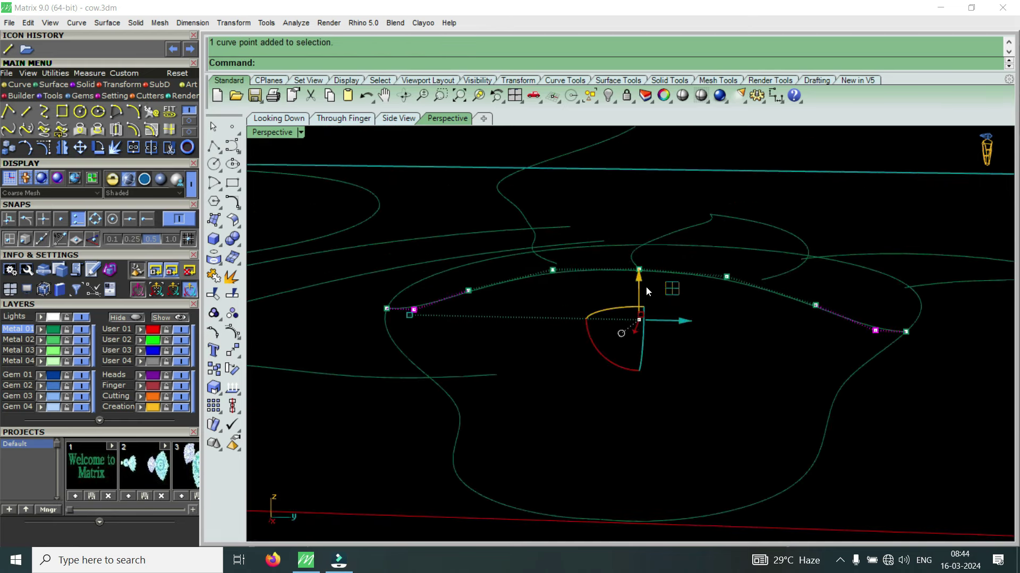
left_click_drag(632, 279, 652, 251)
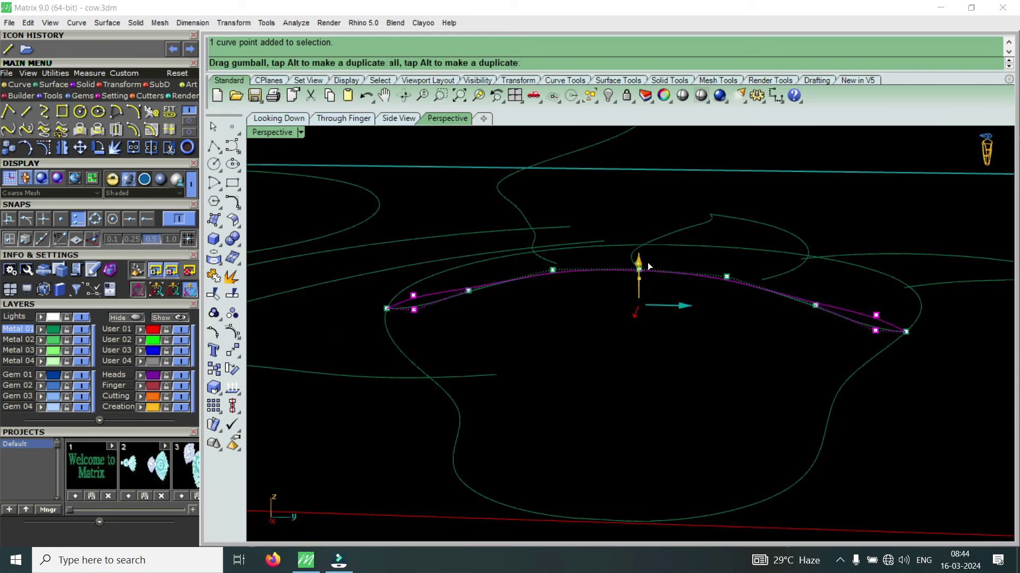
left_click_drag(451, 326, 802, 278)
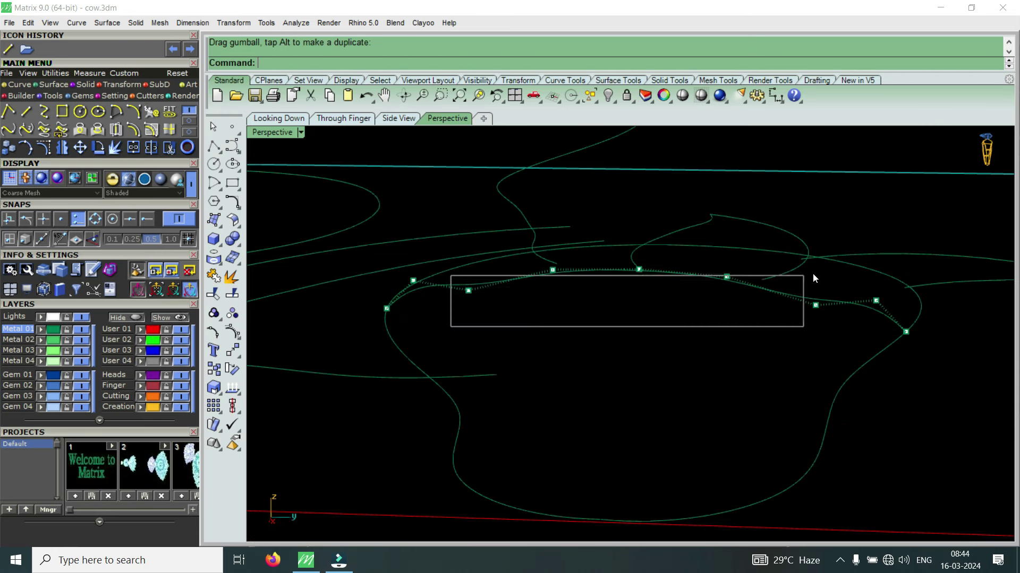
left_click_drag(642, 244, 662, 216)
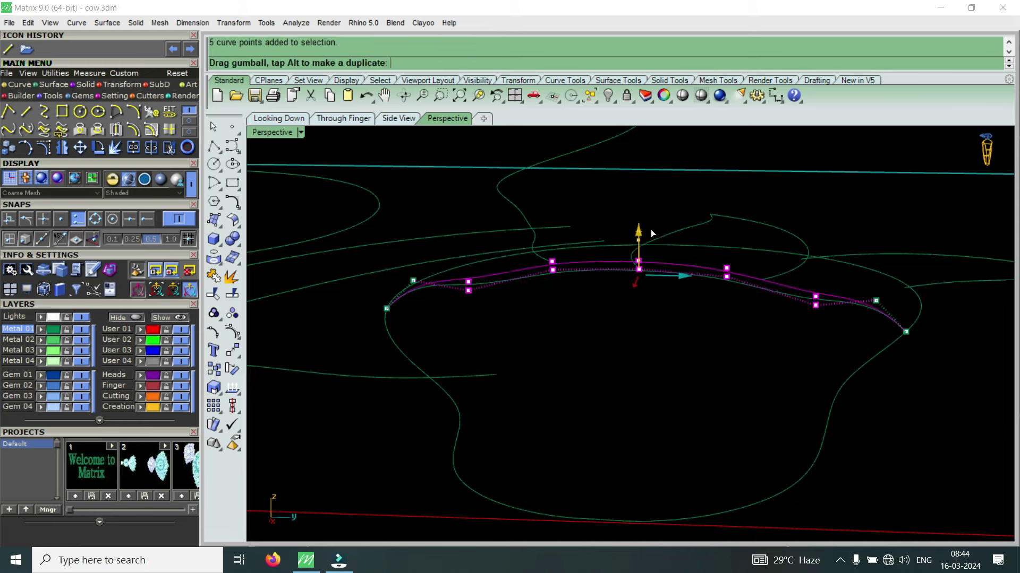
left_click_drag(451, 292, 849, 209)
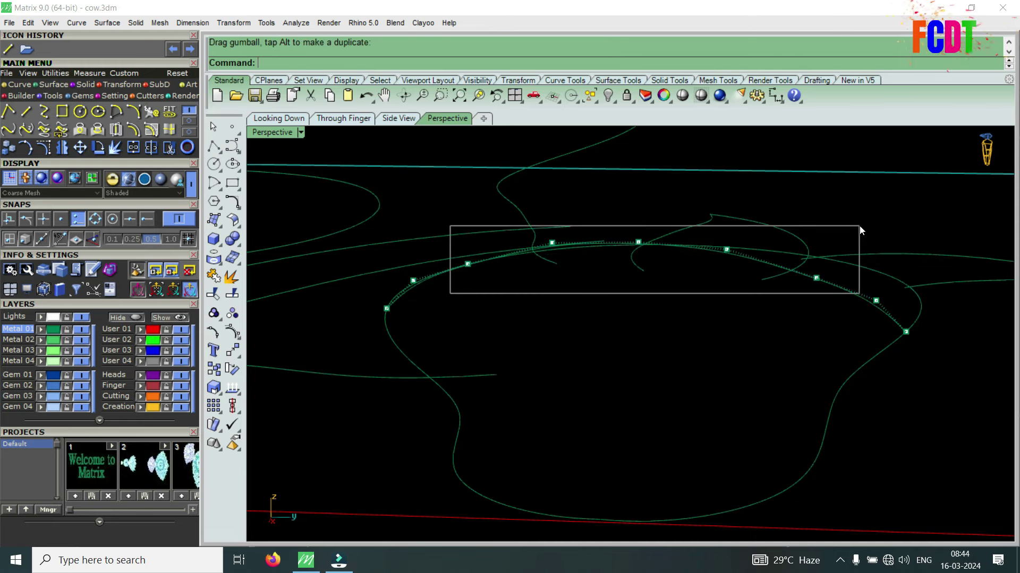
- Raise the five lower-curve points, then lift the three middle points slightly
right_click_drag(700, 267, 494, 297)
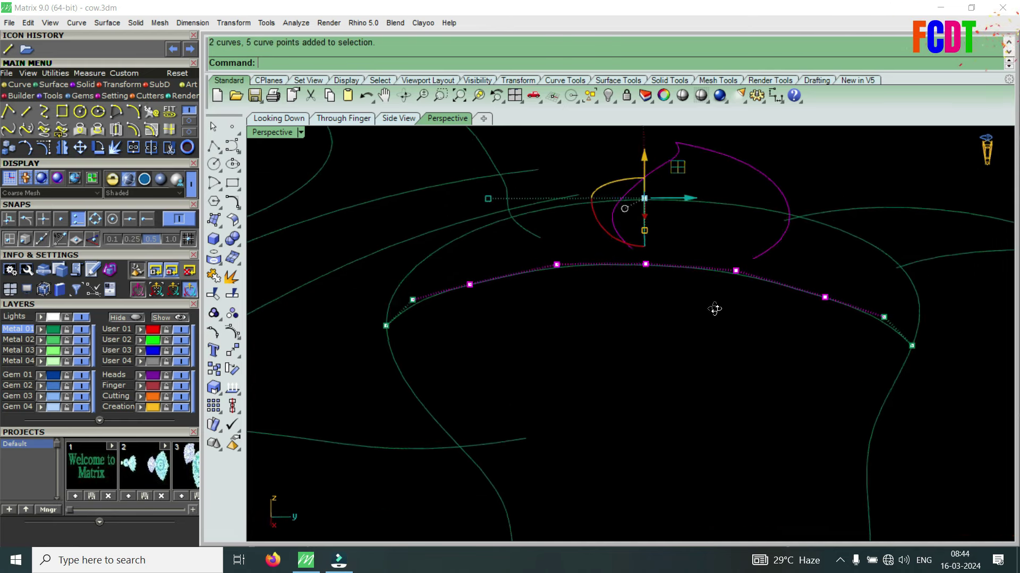
left_click_drag(464, 314, 839, 250)
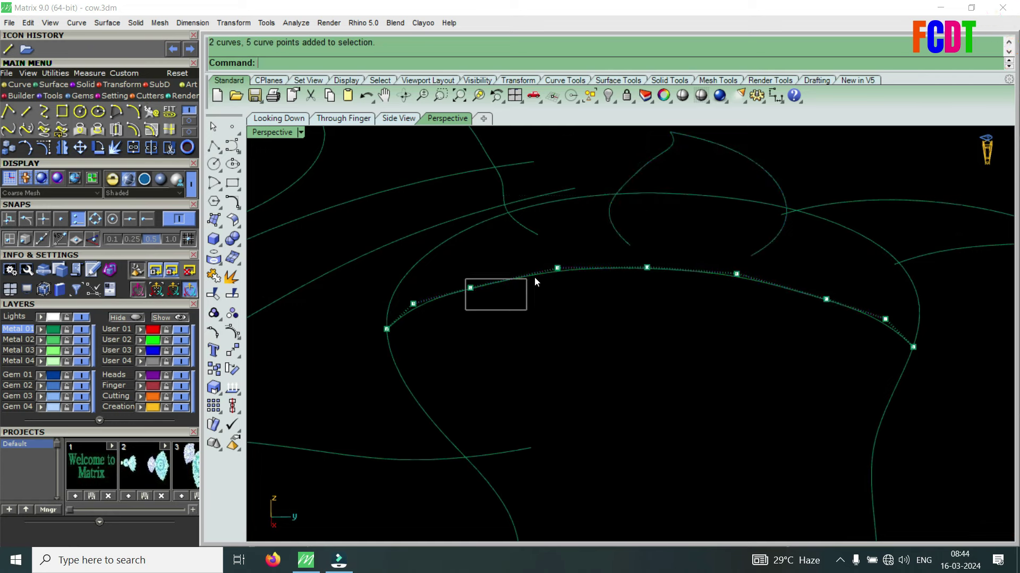
left_click_drag(646, 241, 662, 231)
left_click_drag(510, 307, 762, 239)
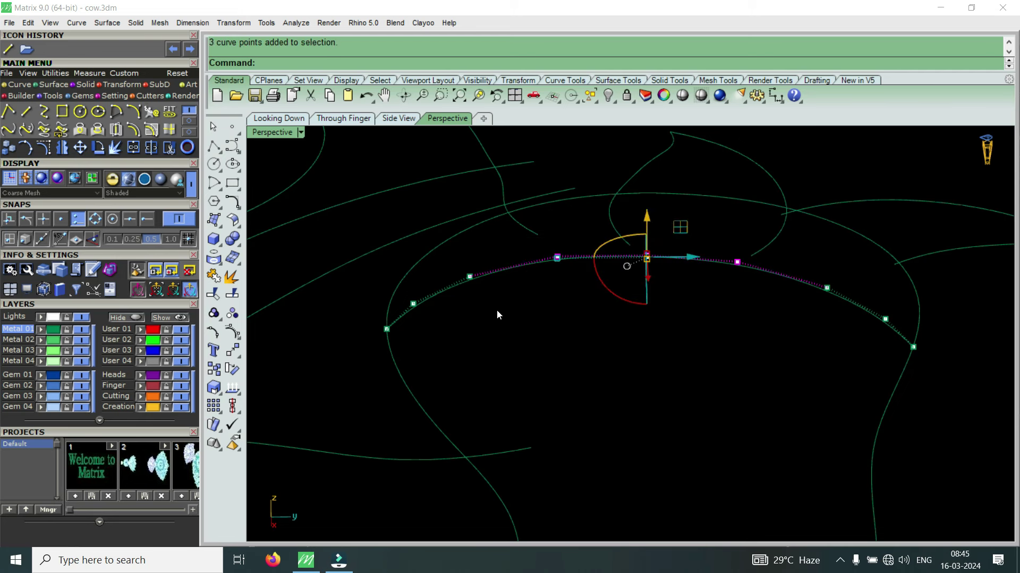
left_click_drag(521, 284, 746, 237)
left_click_drag(651, 215, 668, 206)
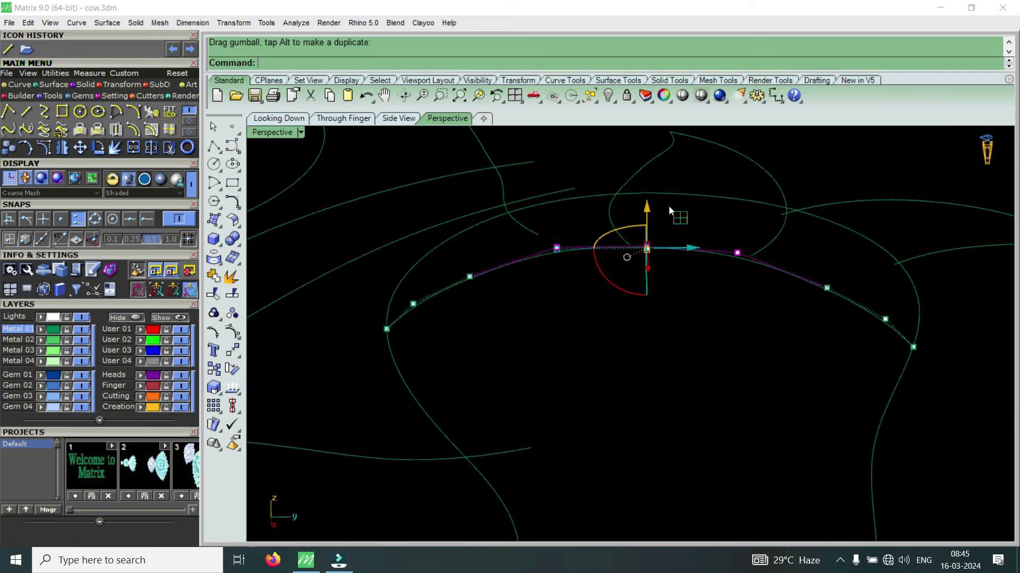
- Select the curve's top and side points and raise them to reshape the arch
right_click_drag(686, 304, 702, 276)
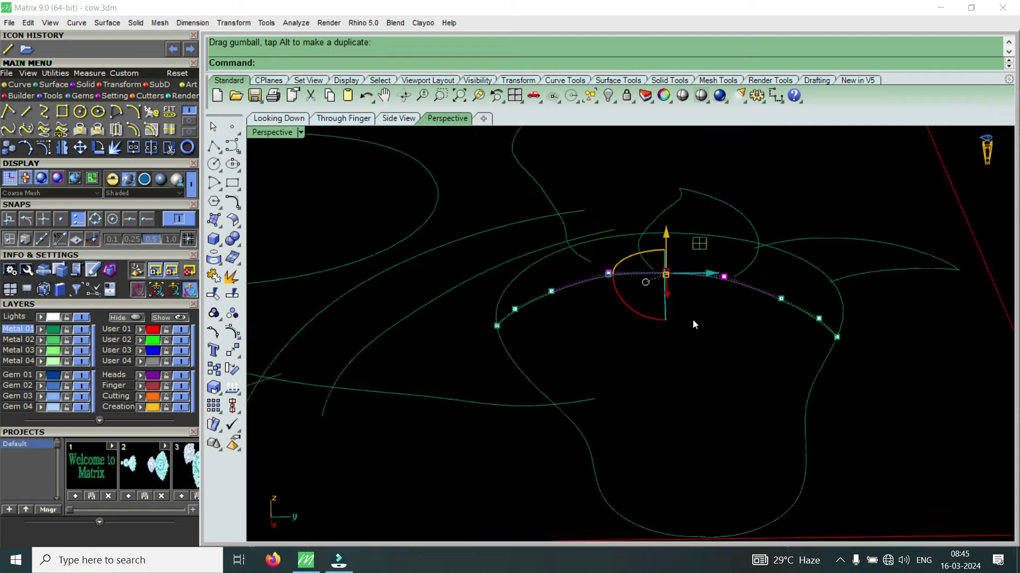
scroll(702, 279, "up", 3)
left_click_drag(616, 360, 705, 250)
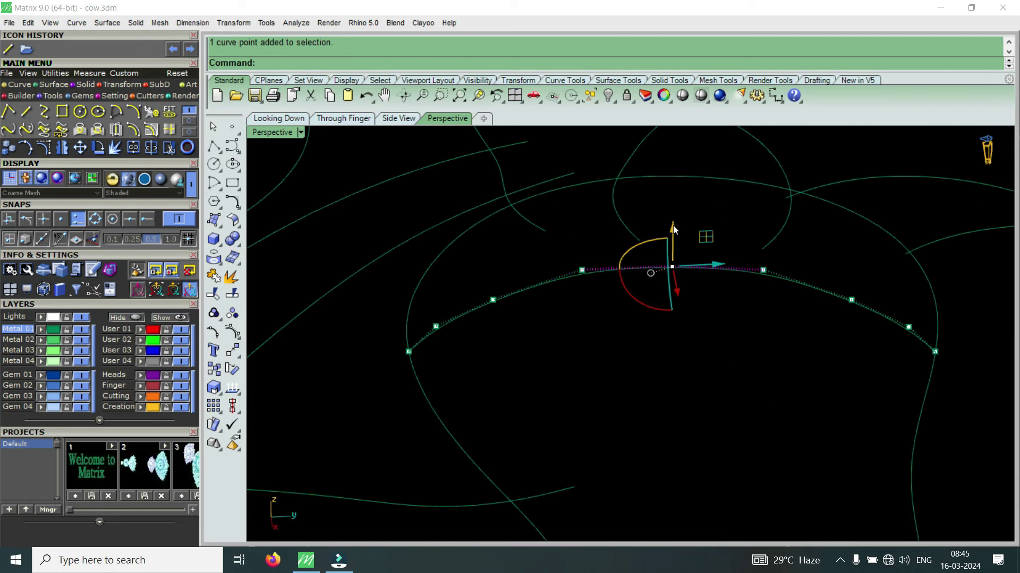
scroll(463, 320, "up", 1)
scroll(463, 320, "up", 1)
left_click_drag(471, 324, 542, 274)
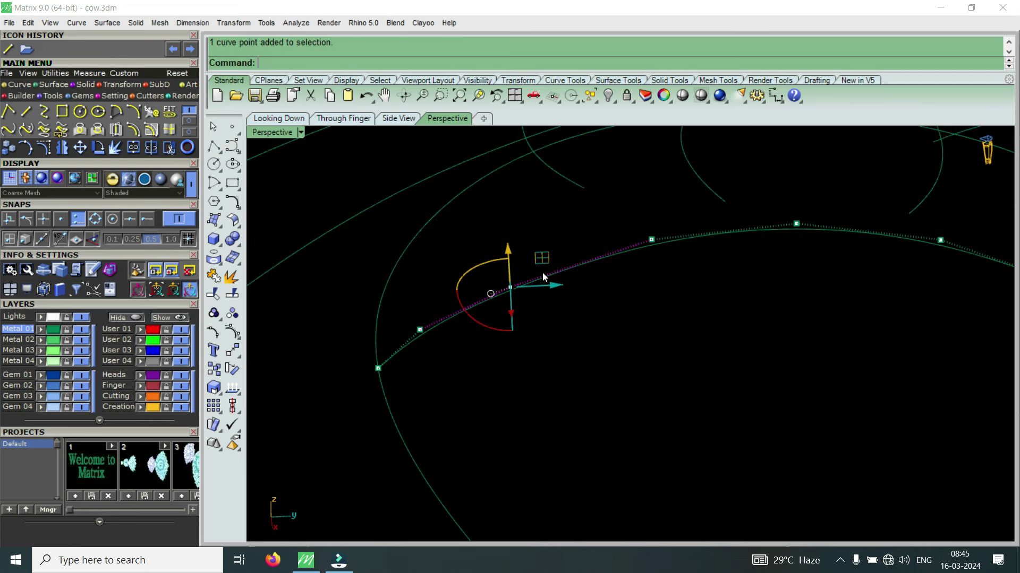
scroll(524, 327, "down", 2)
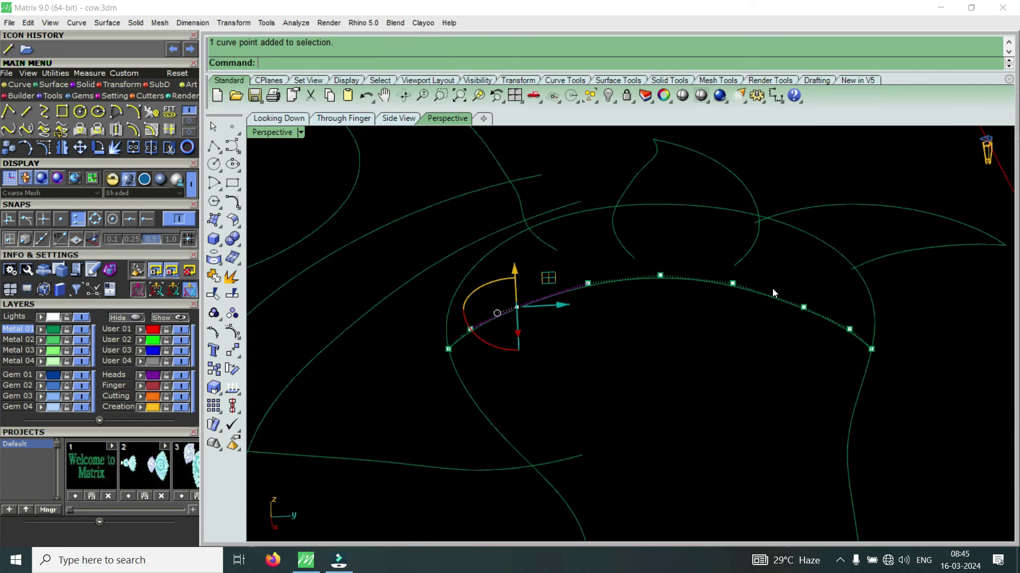
left_click_drag(767, 266, 816, 310, "shift")
mouse_move(687, 334)
right_mouse_down()
mouse_move(699, 286)
mouse_move(682, 254)
right_mouse_up()
left_click_drag(655, 262, 662, 250)
- Lift a single control point, then move five more points along the curve
mouse_move(661, 249)
right_mouse_down()
mouse_move(630, 304)
mouse_move(486, 374)
mouse_move(435, 335)
right_mouse_up()
left_click_drag(435, 336, 479, 382)
mouse_move(480, 382)
right_mouse_down()
mouse_move(474, 356)
mouse_move(612, 338)
right_mouse_up()
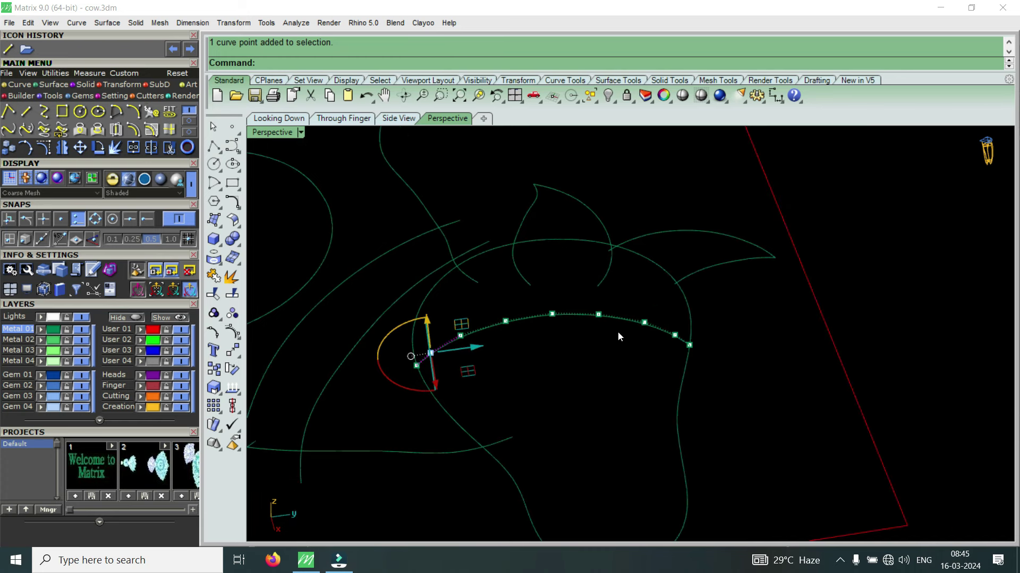
scroll(634, 325, "up", 2)
scroll(642, 323, "up", 1)
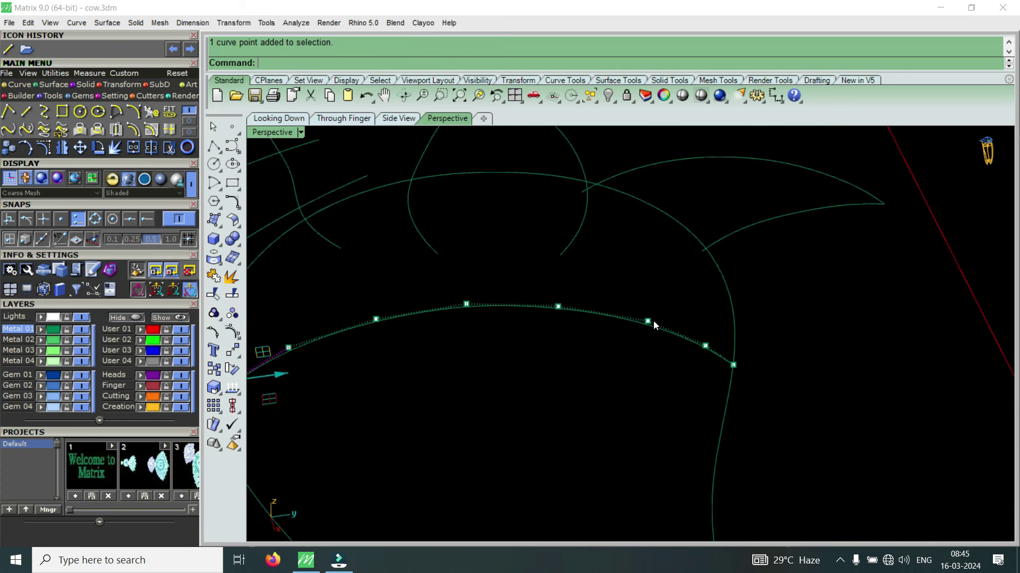
left_click_drag(712, 354, 716, 362)
right_click_drag(716, 362, 543, 314)
left_click_drag(551, 309, 562, 301)
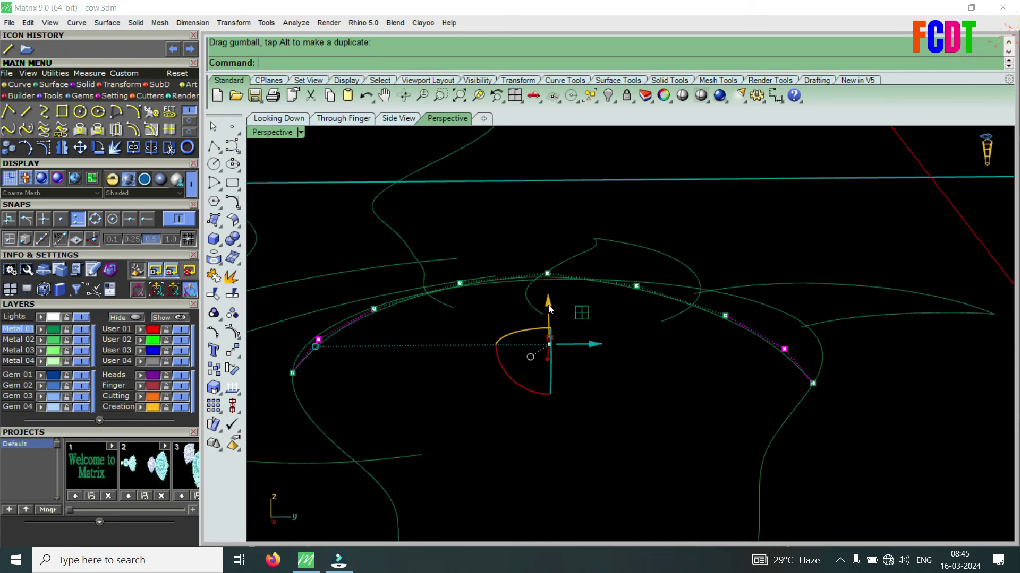
right_click_drag(556, 327, 434, 374)
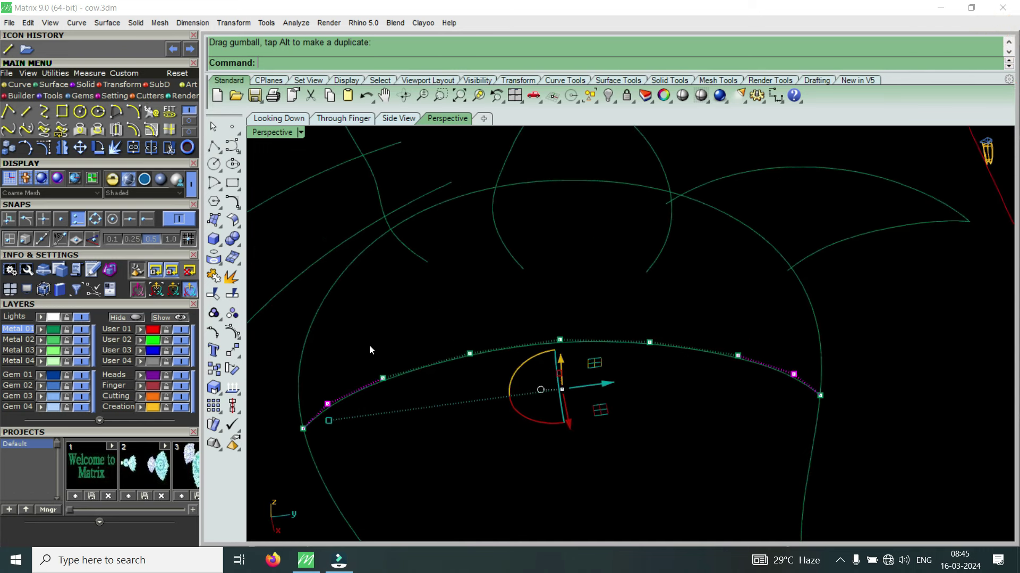
left_click_drag(370, 350, 759, 394)
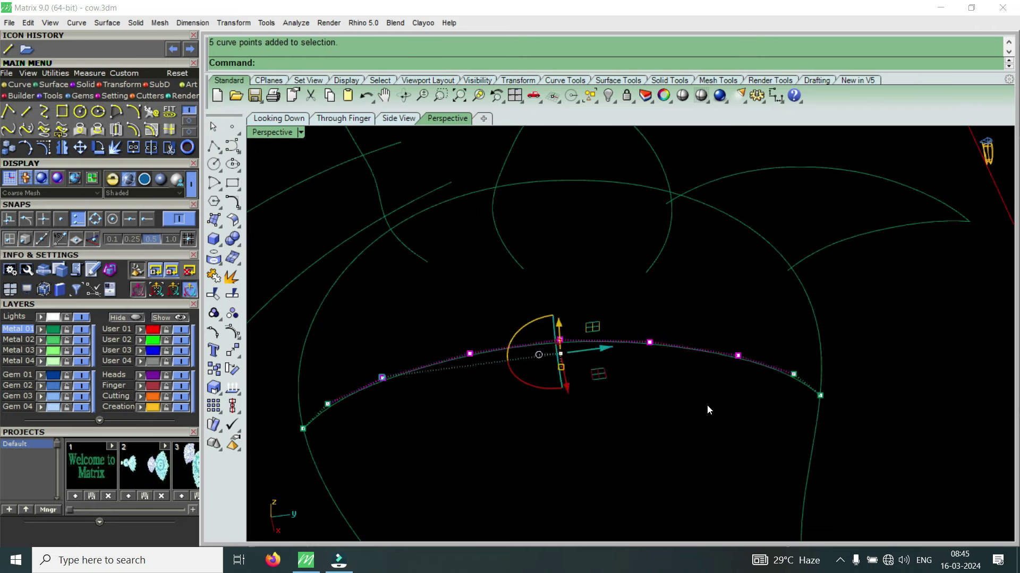
right_click_drag(708, 406, 617, 309)
left_click_drag(555, 249, 550, 336)
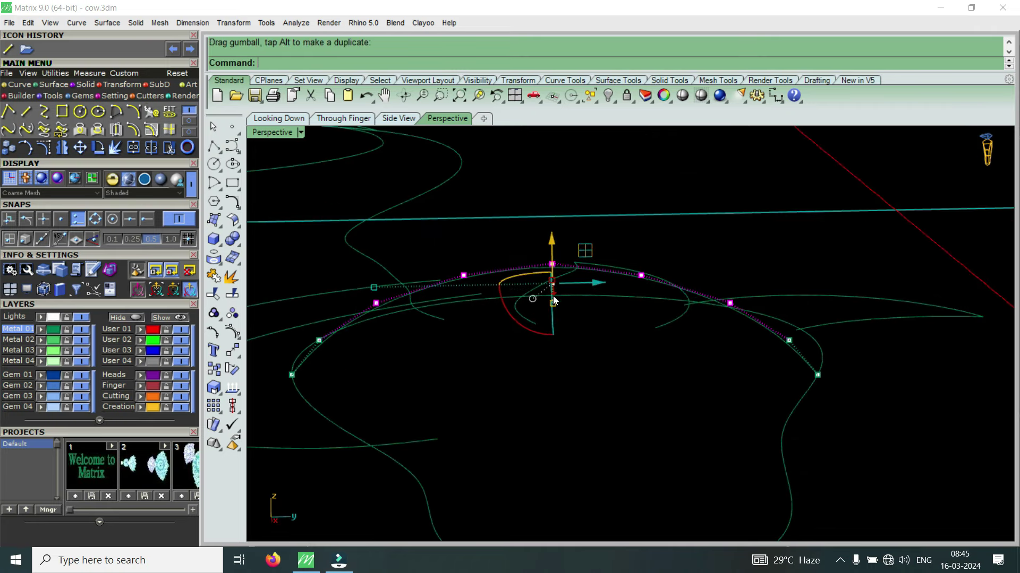
- Raise matching left and right control-point pairs to broaden the arch
right_click_drag(550, 335, 411, 394)
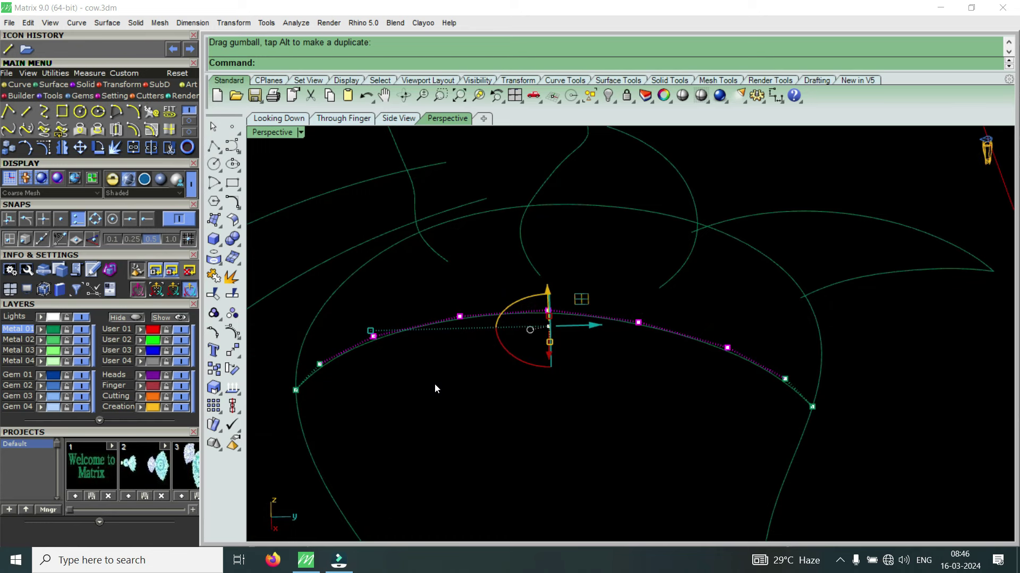
left_click(373, 336)
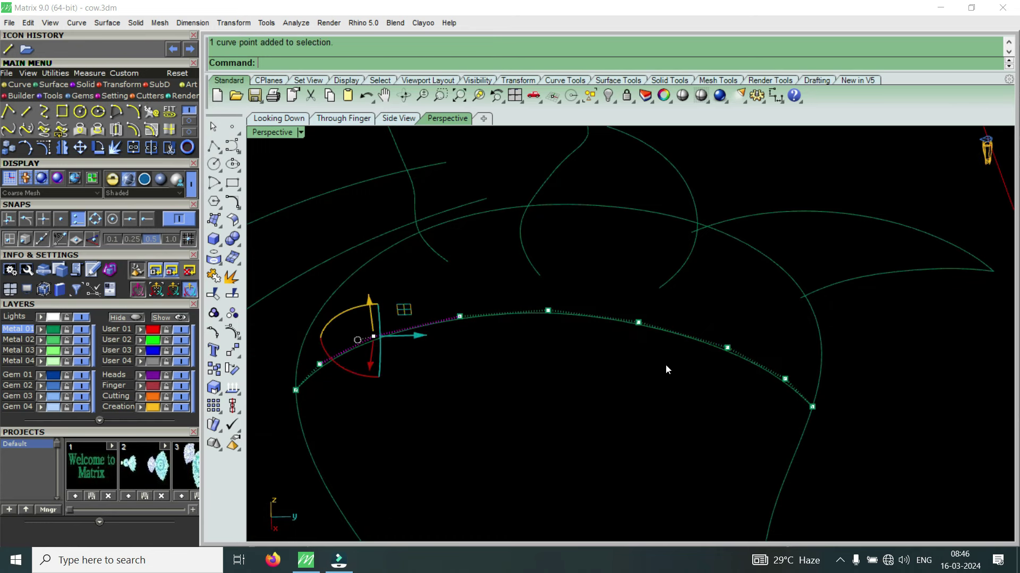
left_click_drag(689, 382, 749, 317, "shift")
right_click_drag(749, 317, 603, 290)
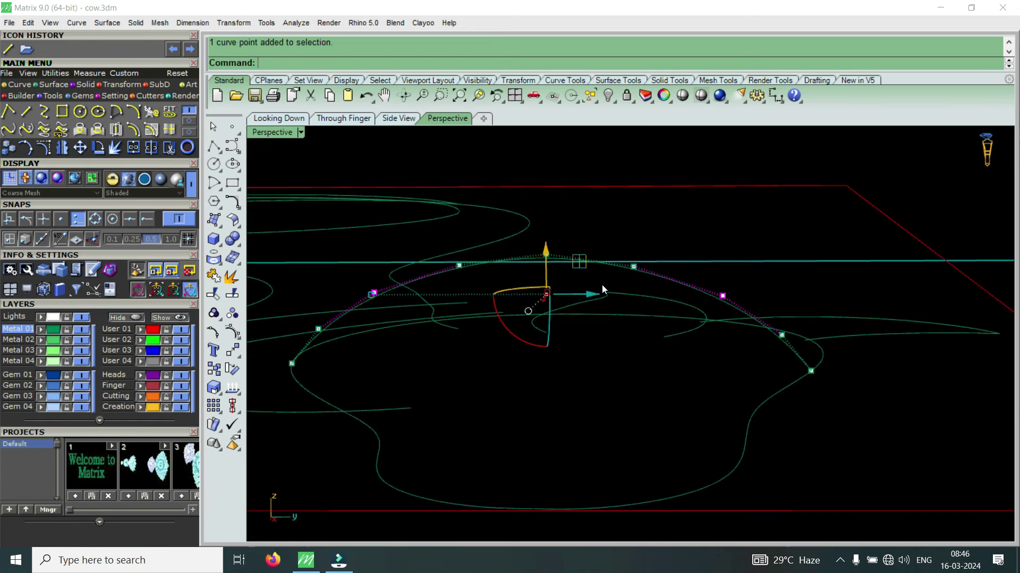
left_click_drag(544, 263, 561, 240)
mouse_move(561, 240)
right_mouse_down()
mouse_move(597, 286)
mouse_move(592, 307)
right_mouse_up()
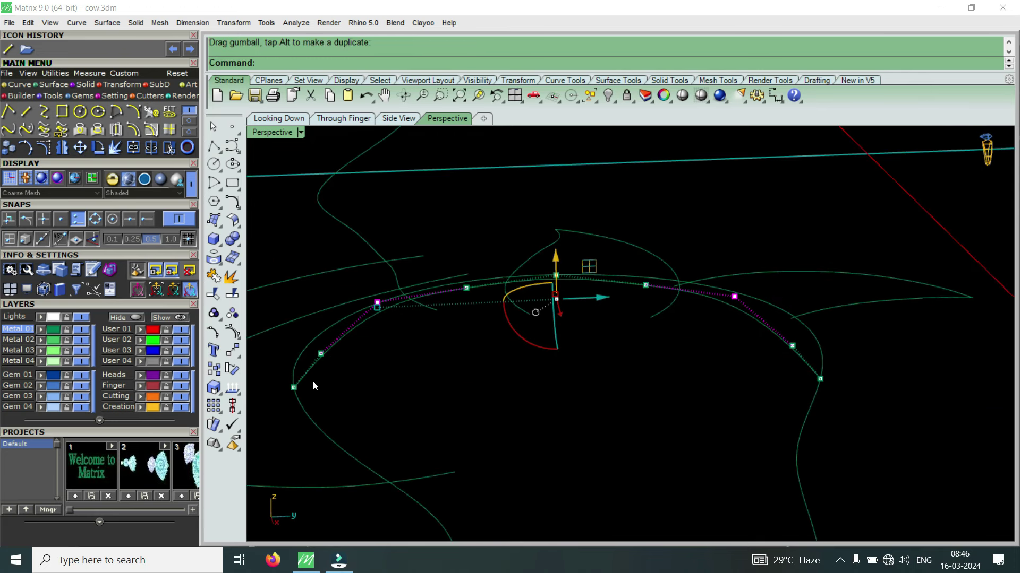
left_click_drag(313, 380, 365, 346)
left_click_drag(749, 371, 808, 336, "shift")
left_click_drag(558, 318, 557, 303)
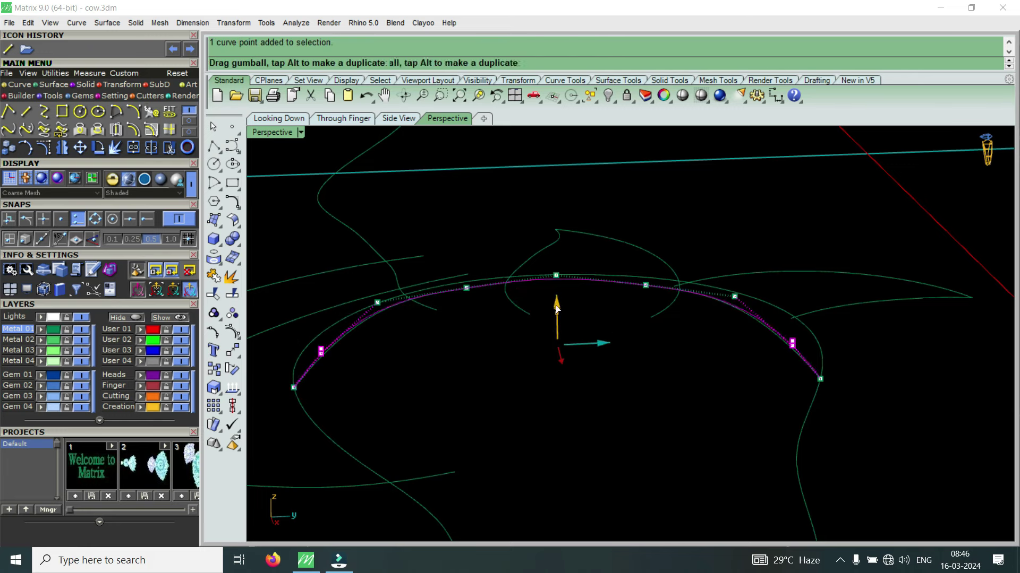
- Add the top point and raise the selection higher for a rounder crest
mouse_move(557, 303)
right_mouse_down()
mouse_move(561, 295)
mouse_move(431, 232)
right_mouse_up()
left_click_drag(428, 226, 501, 270)
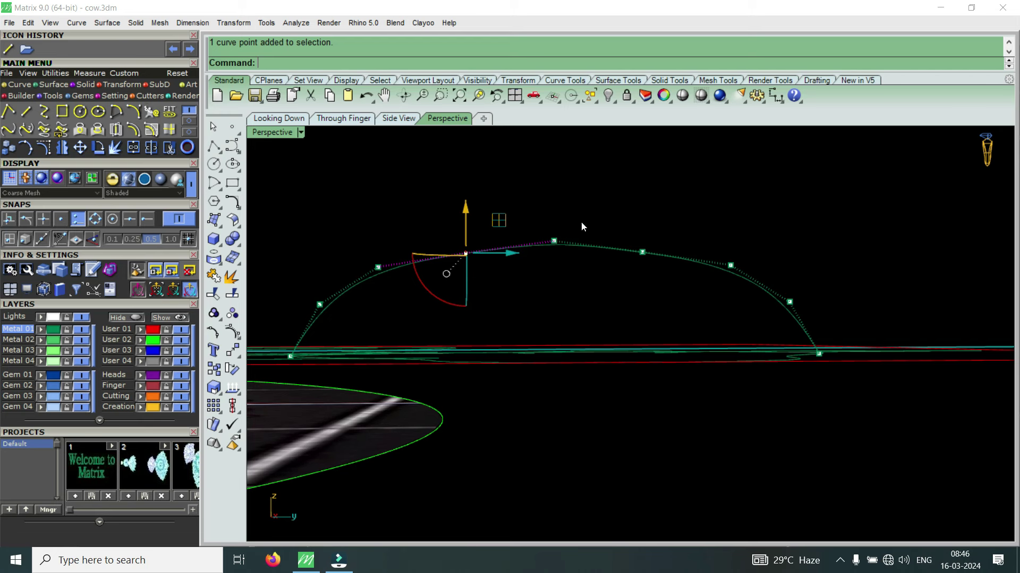
left_click_drag(595, 215, 655, 289, "shift")
right_click_drag(568, 232, 566, 225)
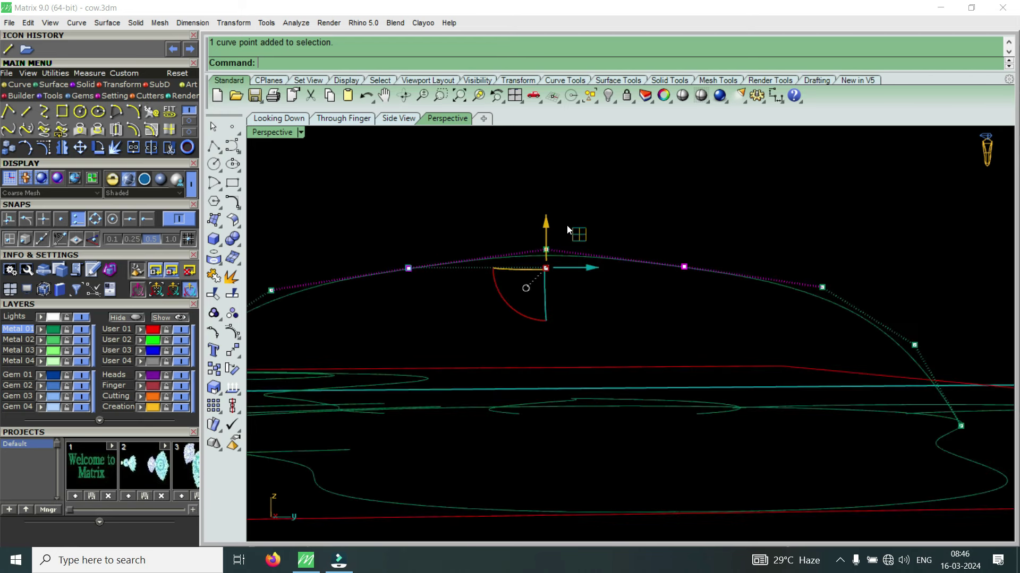
left_click_drag(547, 221, 557, 218)
mouse_move(597, 241)
right_mouse_down()
mouse_move(644, 351)
mouse_move(555, 341)
mouse_move(543, 330)
mouse_move(561, 394)
mouse_move(571, 395)
mouse_move(562, 421)
right_mouse_up()
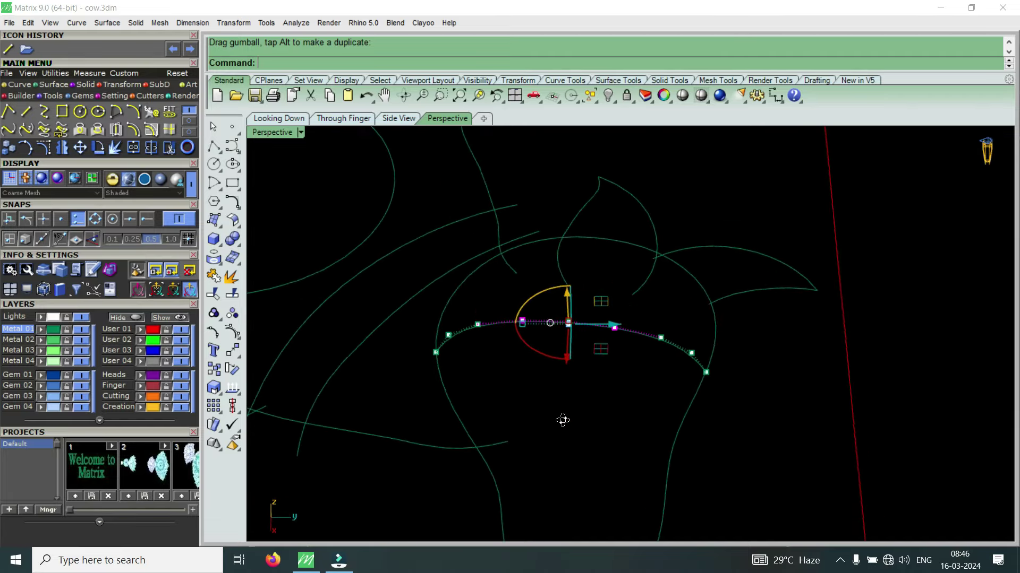
- Raise a group of seven curve points, then adjust five more to heighten the arch
scroll(460, 410, "up", 3)
left_click(438, 324)
left_click_drag(510, 315, 924, 246)
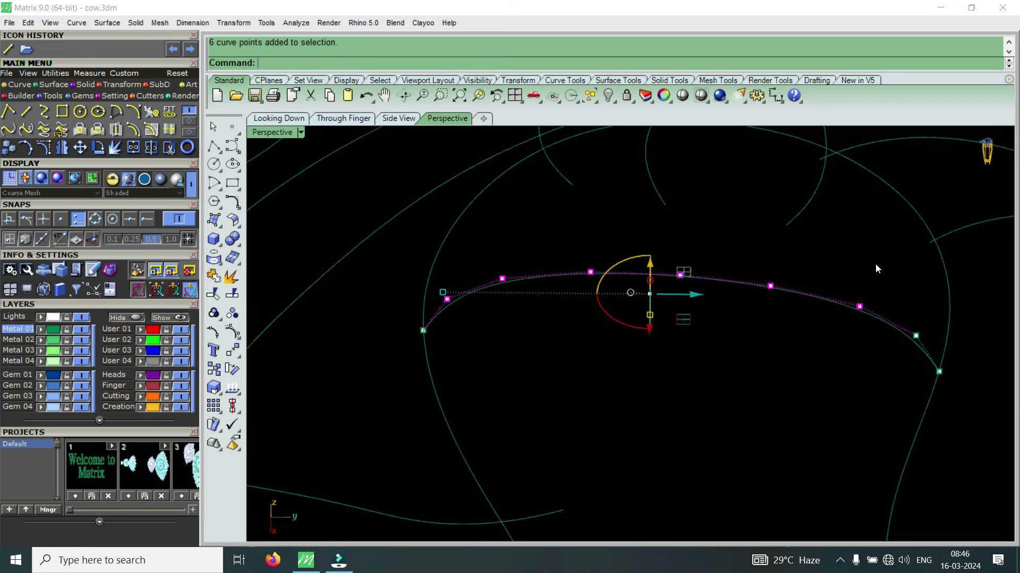
left_click_drag(886, 280, 928, 348, "shift")
right_click_drag(644, 410, 677, 204)
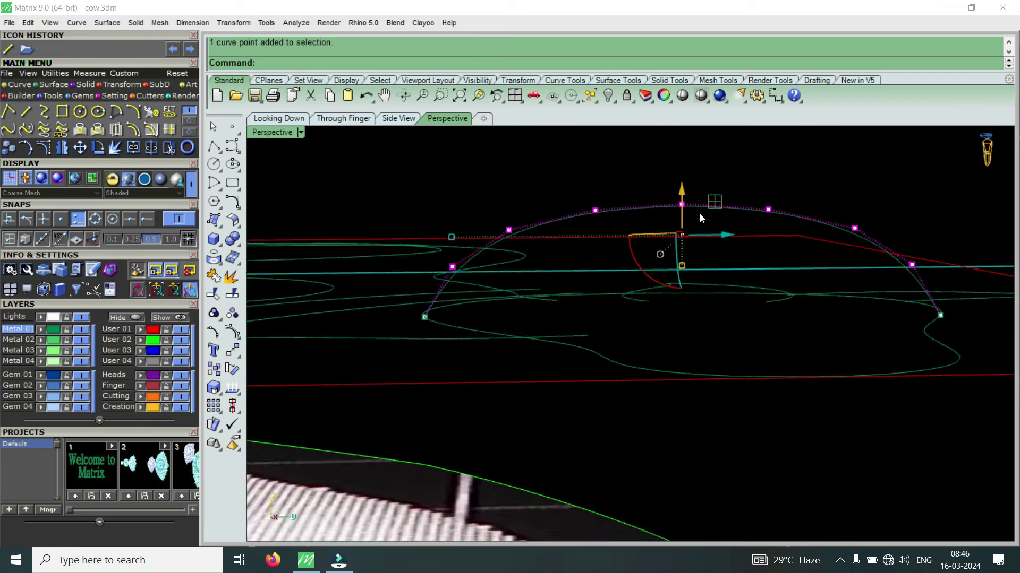
left_click_drag(683, 206, 689, 190)
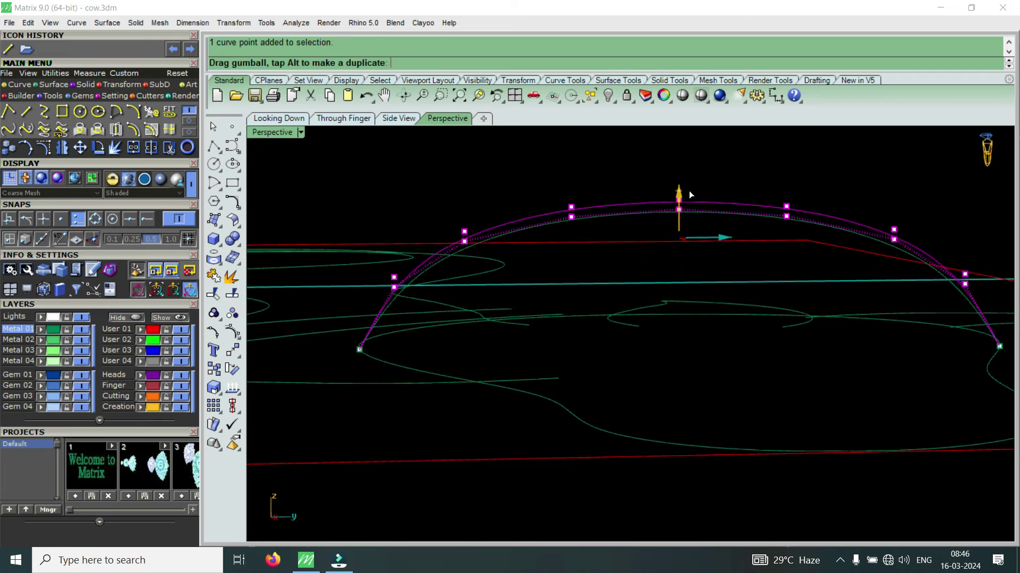
scroll(668, 262, "down", 4)
mouse_move(668, 262)
right_mouse_down()
mouse_move(657, 254)
mouse_move(591, 332)
right_mouse_up()
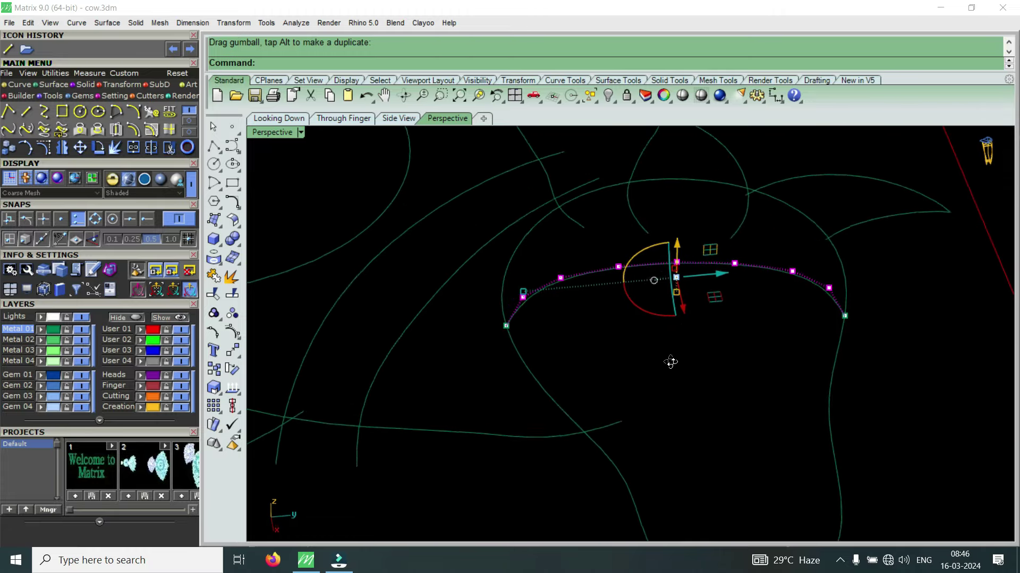
left_click_drag(549, 319, 782, 235)
right_click_drag(820, 289, 668, 199)
left_click_drag(664, 202, 672, 250)
mouse_move(672, 250)
right_mouse_down()
mouse_move(650, 343)
mouse_move(752, 441)
right_mouse_up()
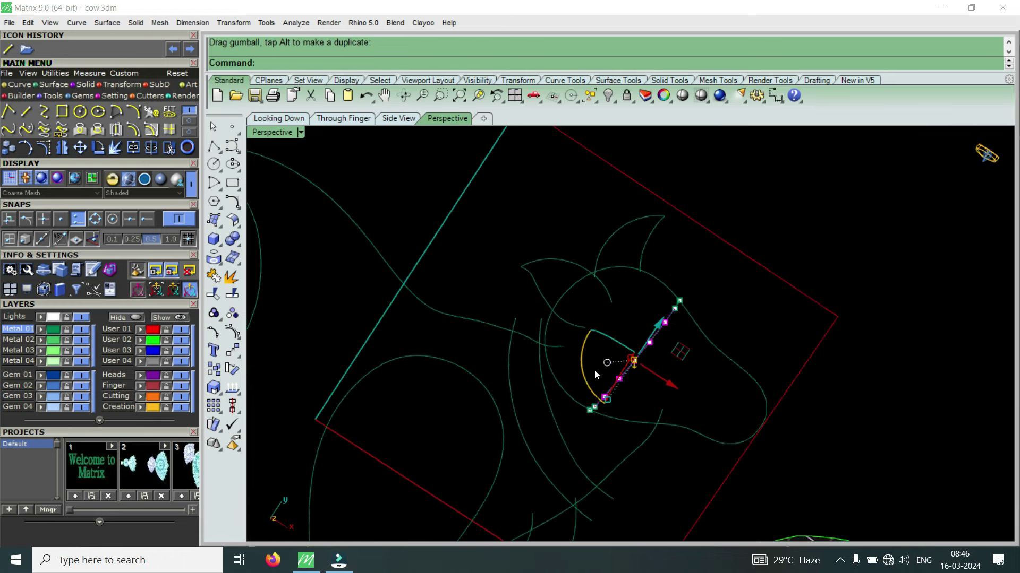
- Lower the two left and two right shoulder points slightly to even the dome
scroll(752, 441, "up", 3)
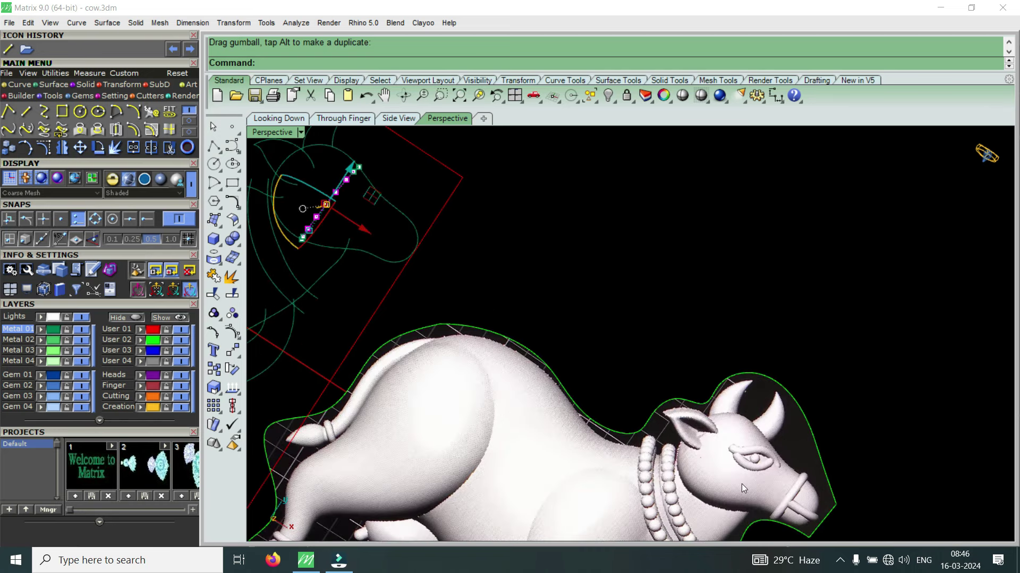
scroll(746, 456, "down", 2)
mouse_move(746, 453)
right_mouse_down()
mouse_move(476, 339)
mouse_move(651, 338)
mouse_move(565, 207)
mouse_move(638, 307)
mouse_move(636, 269)
mouse_move(502, 286)
mouse_move(452, 334)
right_mouse_up()
left_click_drag(451, 330, 533, 235)
left_click_drag(886, 298, 961, 215, "shift")
mouse_move(870, 273)
right_mouse_down()
mouse_move(842, 209)
mouse_move(735, 309)
right_mouse_up()
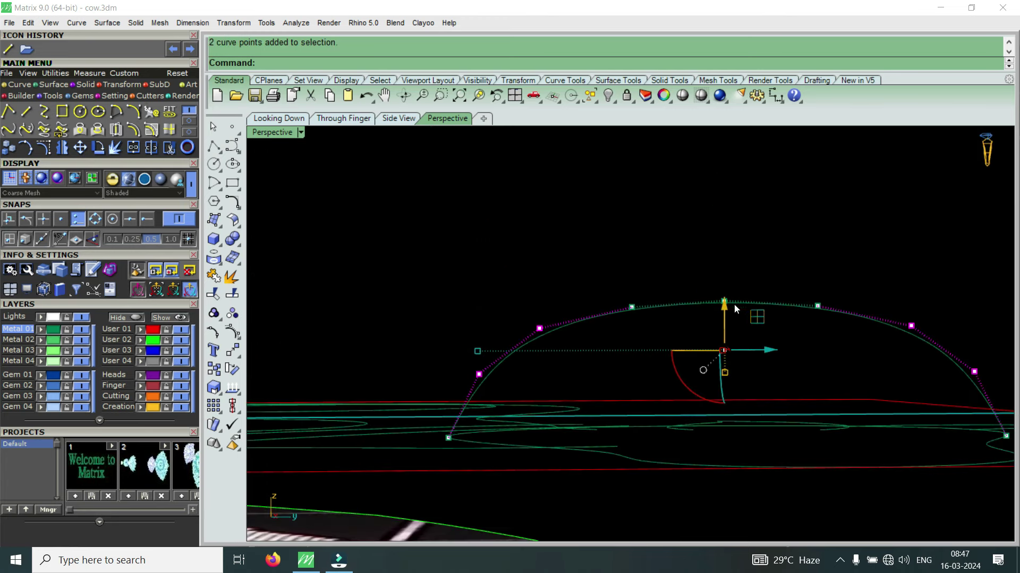
left_click_drag(724, 307, 711, 312)
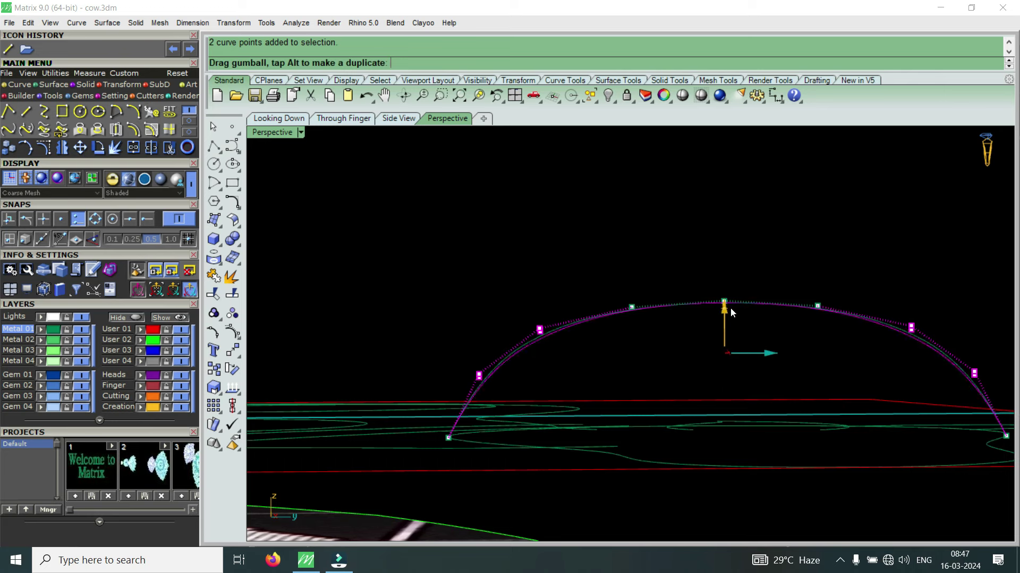
left_click_drag(607, 245, 627, 264)
mouse_move(645, 282)
right_mouse_down()
mouse_move(638, 289)
mouse_move(738, 437)
mouse_move(696, 378)
right_mouse_up()
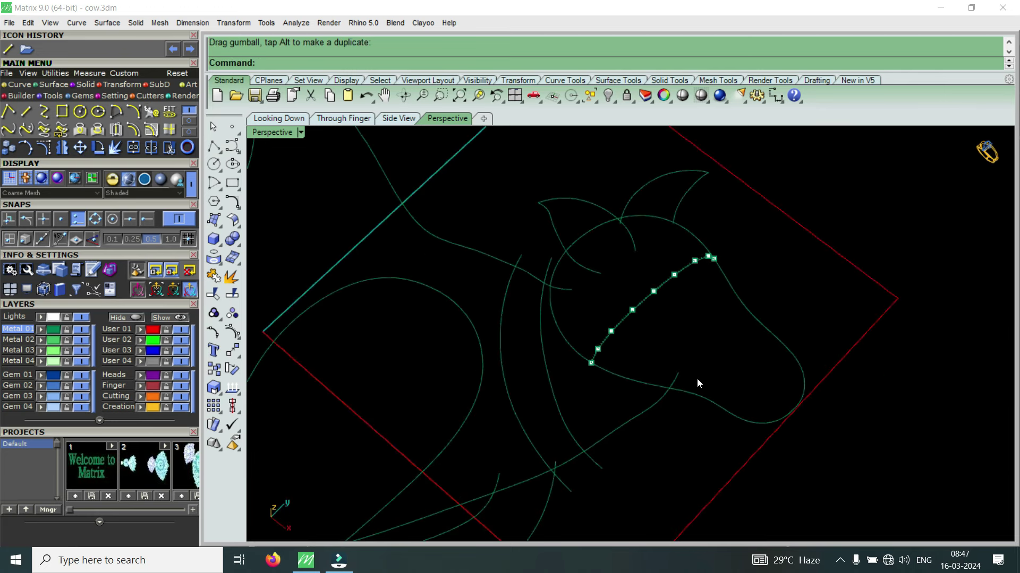
- Sweep2 a trial surface along the two head outline rails with the arched cross-section
key("Escape")
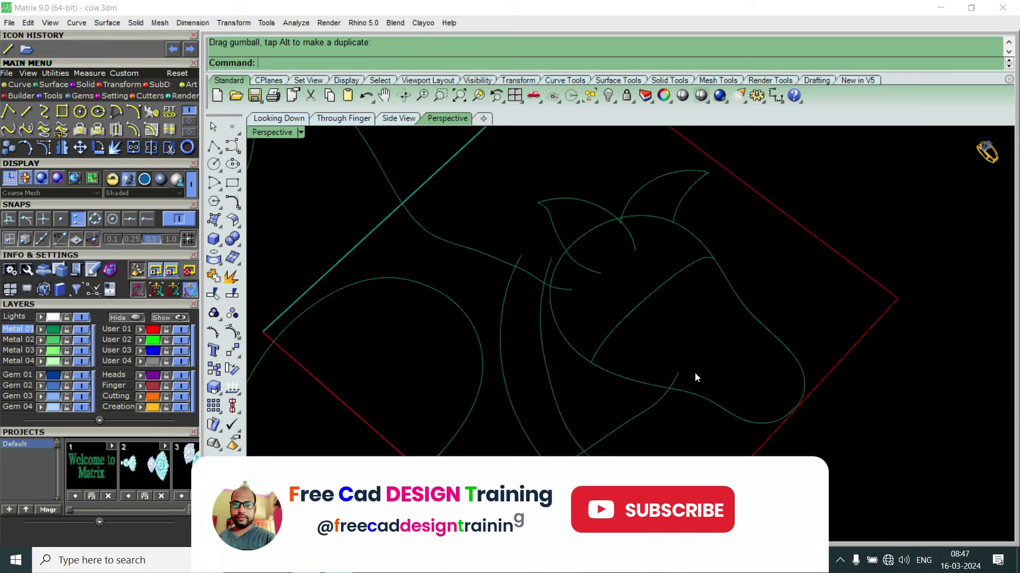
type("sweep2")
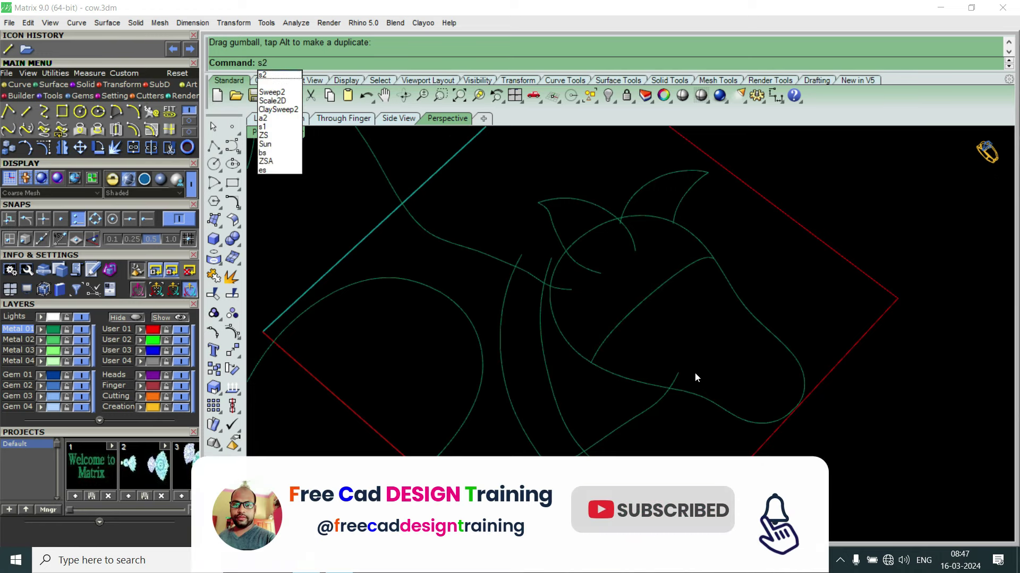
key("Return")
left_click(697, 397)
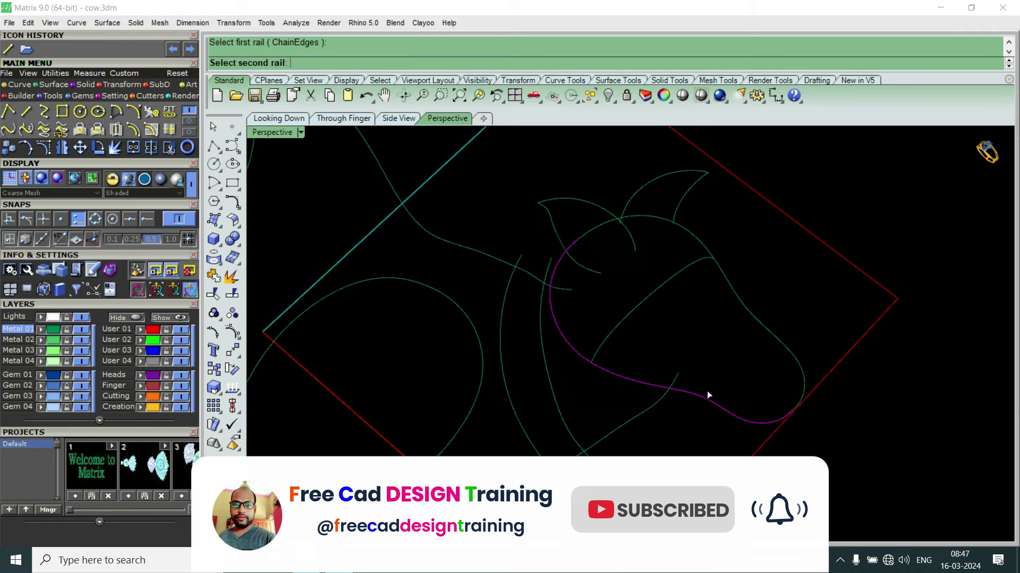
left_click(746, 313)
left_click(673, 280)
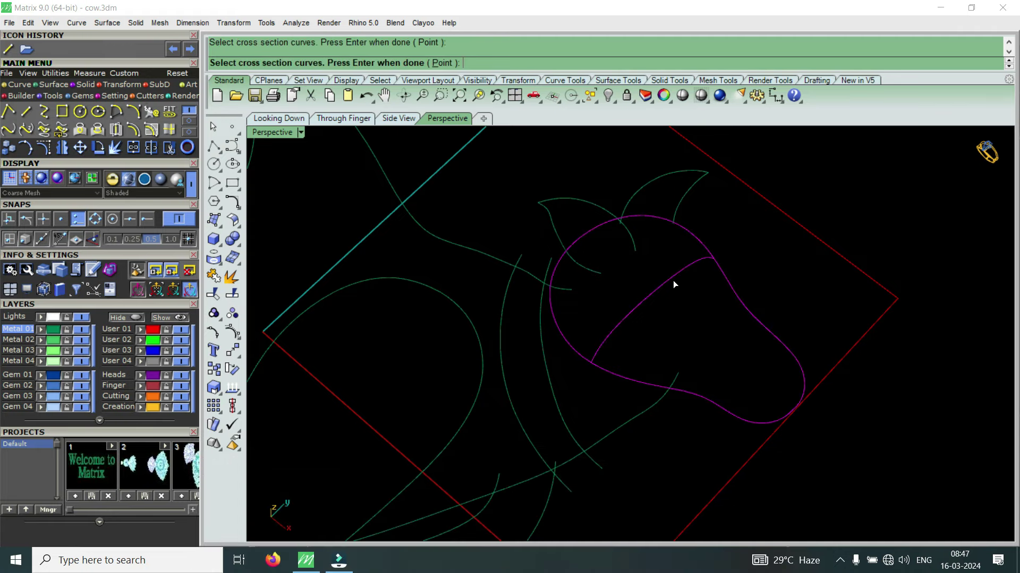
key("Return")
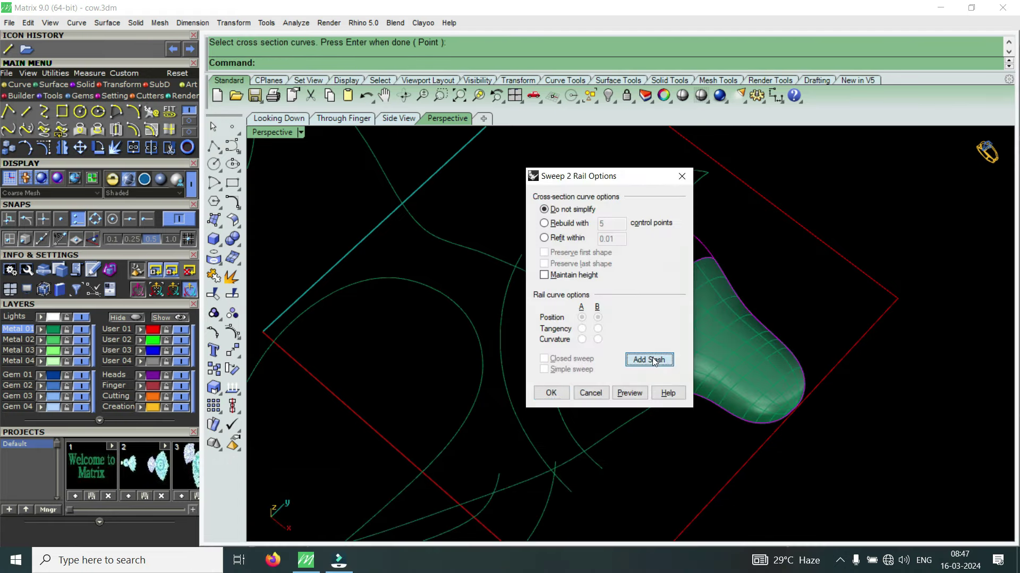
- Cancel the trial head sweep and select the arched cross-section curve over the head
left_click(654, 360)
scroll(657, 357, "down", 5)
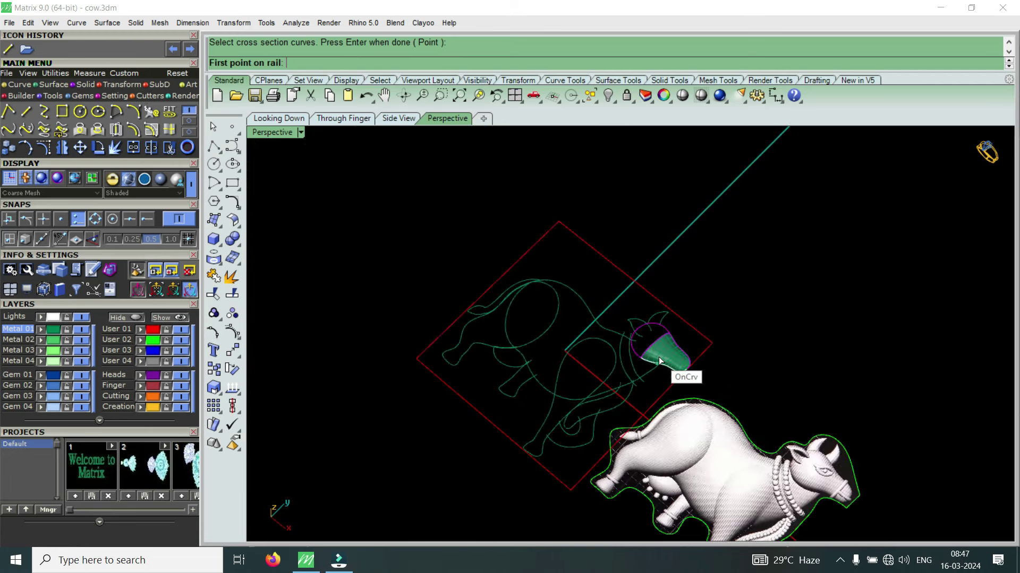
scroll(659, 361, "up", 2)
scroll(693, 349, "up", 2)
scroll(668, 360, "up", 2)
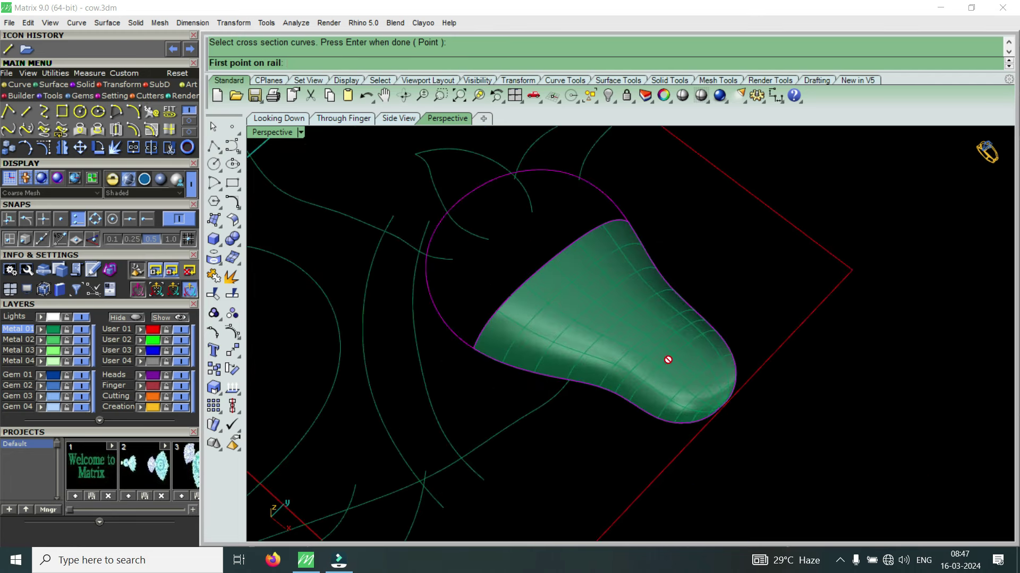
key("Escape")
key("Escape")
mouse_move(674, 365)
right_mouse_down()
mouse_move(557, 271)
mouse_move(560, 250)
mouse_move(596, 358)
mouse_move(614, 241)
mouse_move(611, 266)
mouse_move(613, 252)
right_mouse_up()
left_click(624, 231)
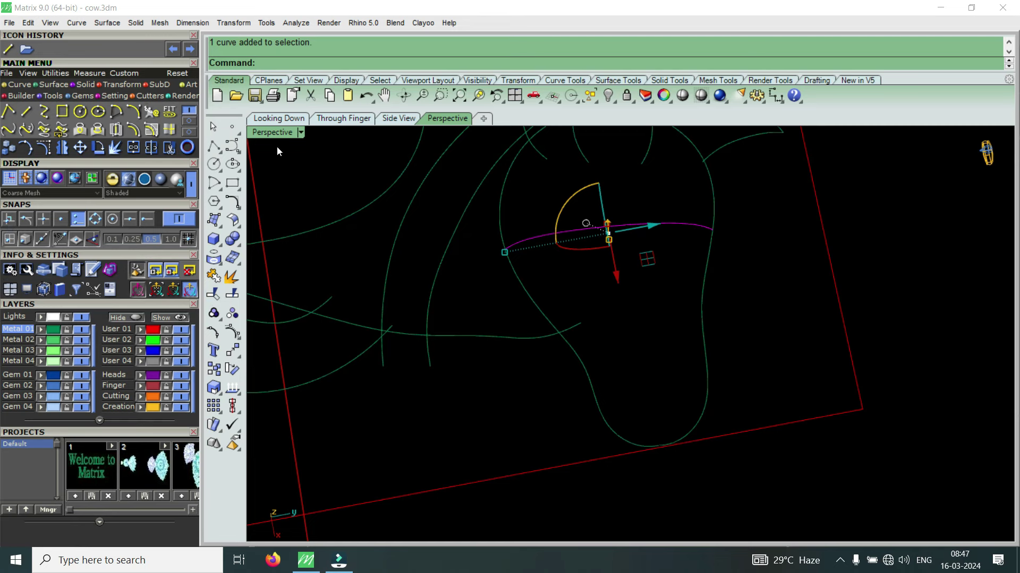
- In the top-down view, rotate the cross-section line to vertical about its top end
double_click(271, 133)
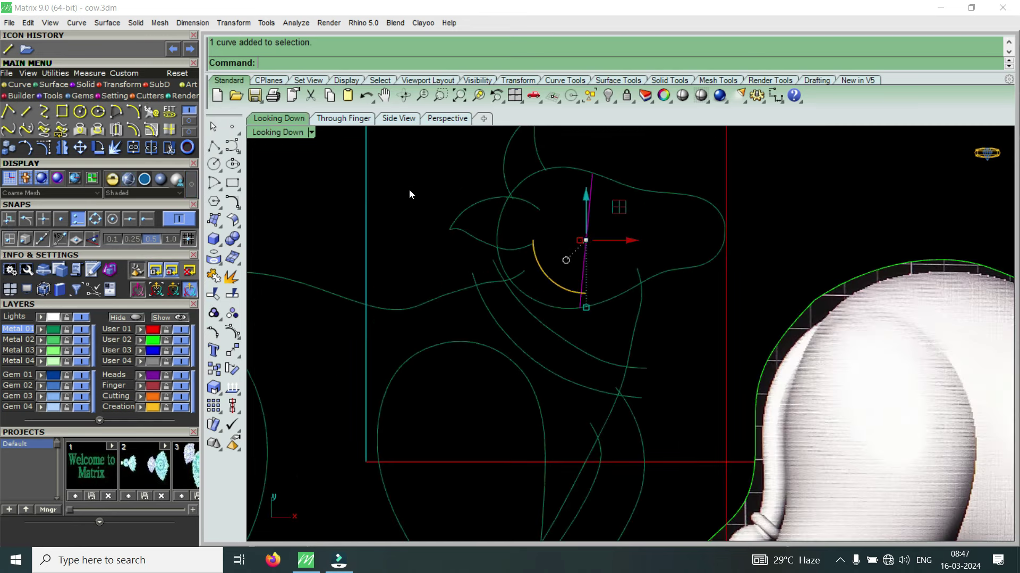
scroll(569, 213, "up", 4)
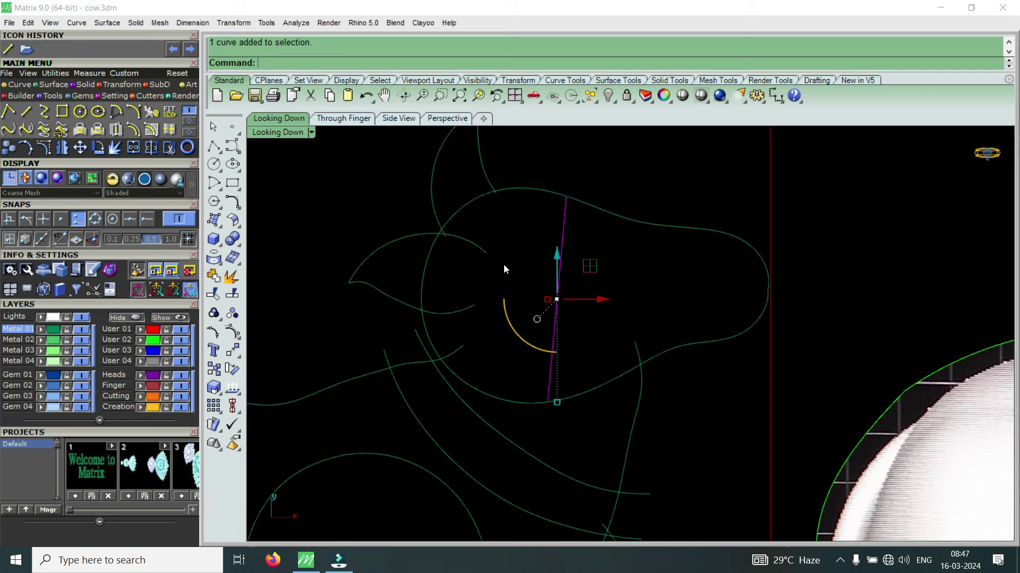
left_click(98, 148)
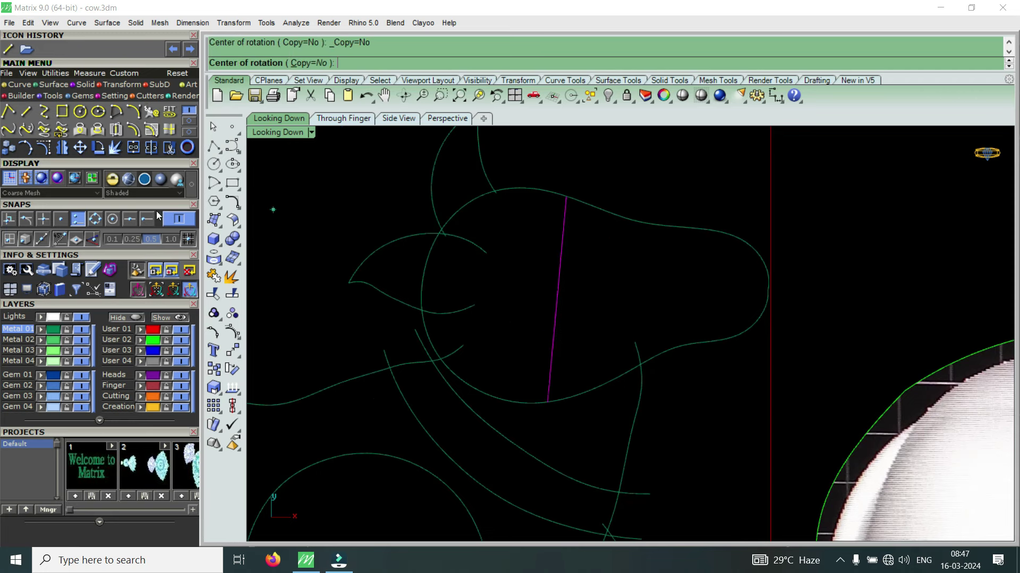
left_click(566, 199)
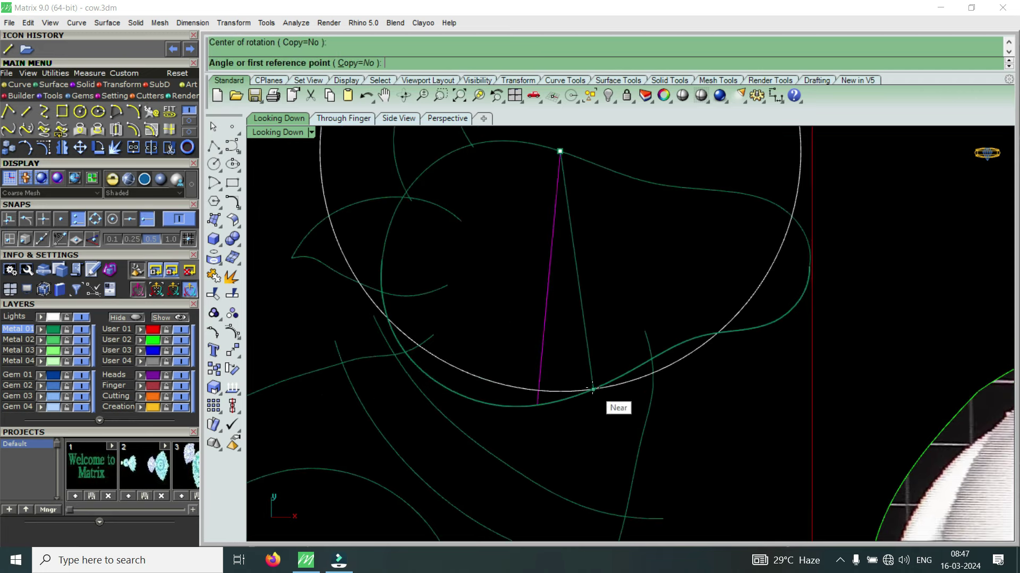
scroll(563, 360, "up", 3)
left_click(563, 360)
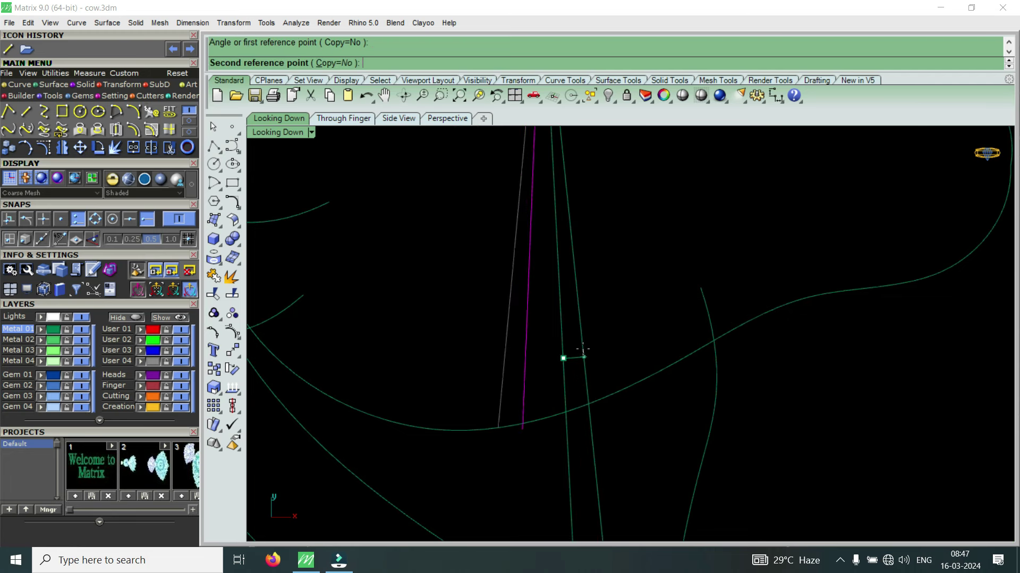
scroll(582, 349, "down", 1)
scroll(584, 348, "down", 2)
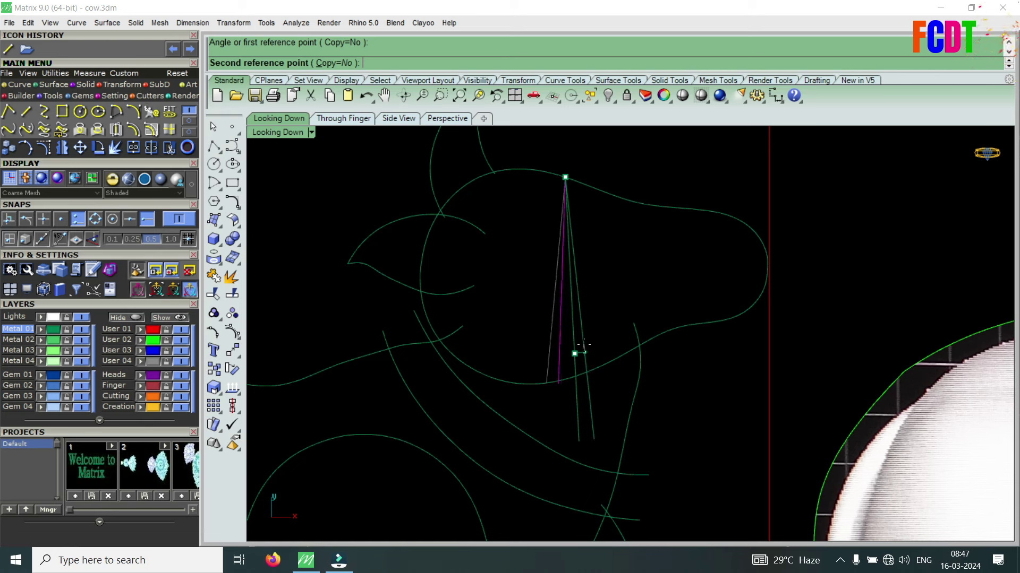
left_click(582, 346)
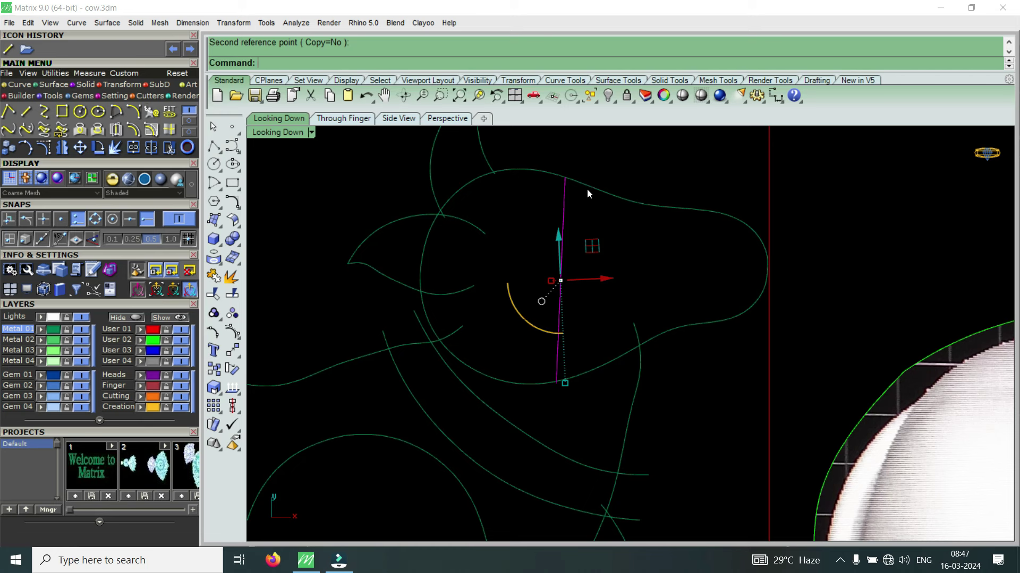
- Maximize the Perspective view and orbit and zoom onto the head curves
double_click(286, 132)
double_click(657, 132)
mouse_move(614, 206)
right_mouse_down()
mouse_move(658, 372)
mouse_move(521, 352)
right_mouse_up()
scroll(608, 253, "up", 3)
scroll(554, 348, "up", 4)
scroll(553, 348, "up", 1)
- Show control points and move the curve's end point onto the head outline
left_click(47, 149)
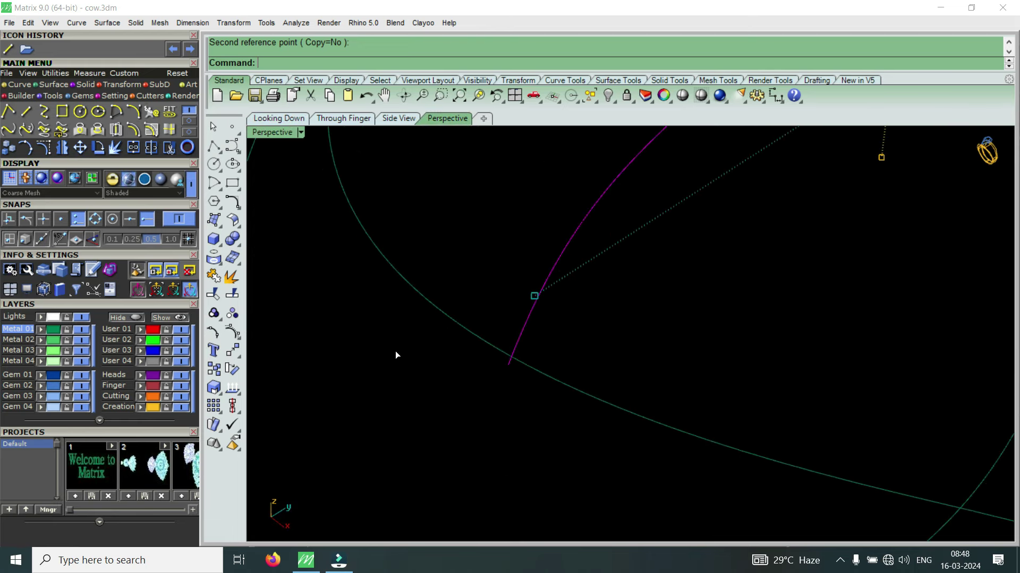
left_click_drag(482, 418, 610, 345)
left_click(81, 148)
scroll(529, 382, "up", 1)
scroll(542, 360, "up", 1)
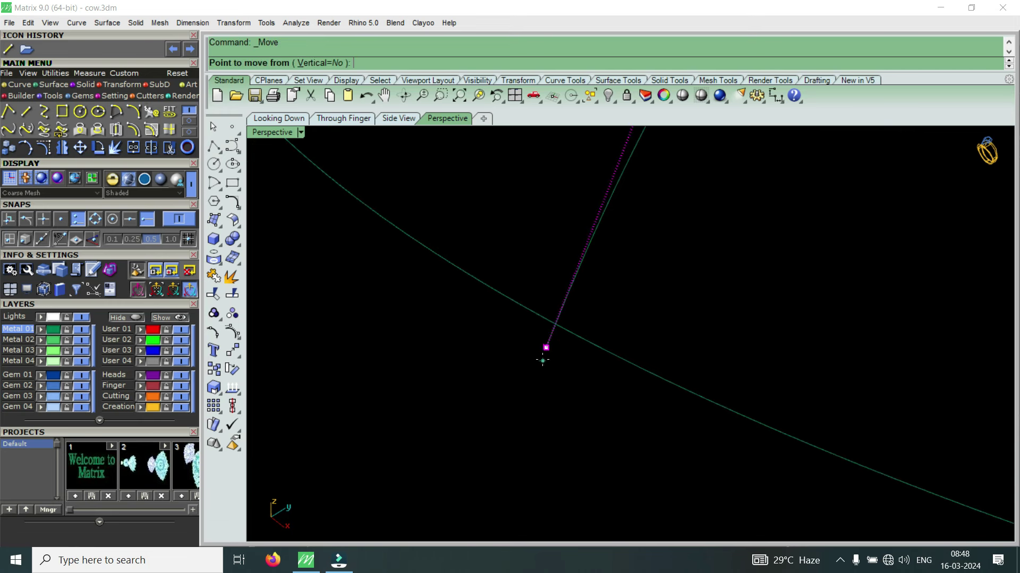
left_click(545, 348)
left_click(576, 336)
scroll(553, 404, "down", 2)
scroll(553, 404, "down", 2)
- From a low side view, raise the arch's three top points with the gumball Z arrow
mouse_move(681, 374)
right_mouse_down()
mouse_move(588, 293)
mouse_move(629, 351)
right_mouse_up()
scroll(629, 350, "up", 1)
left_click_drag(619, 244, 834, 327)
left_click_drag(729, 242, 737, 224)
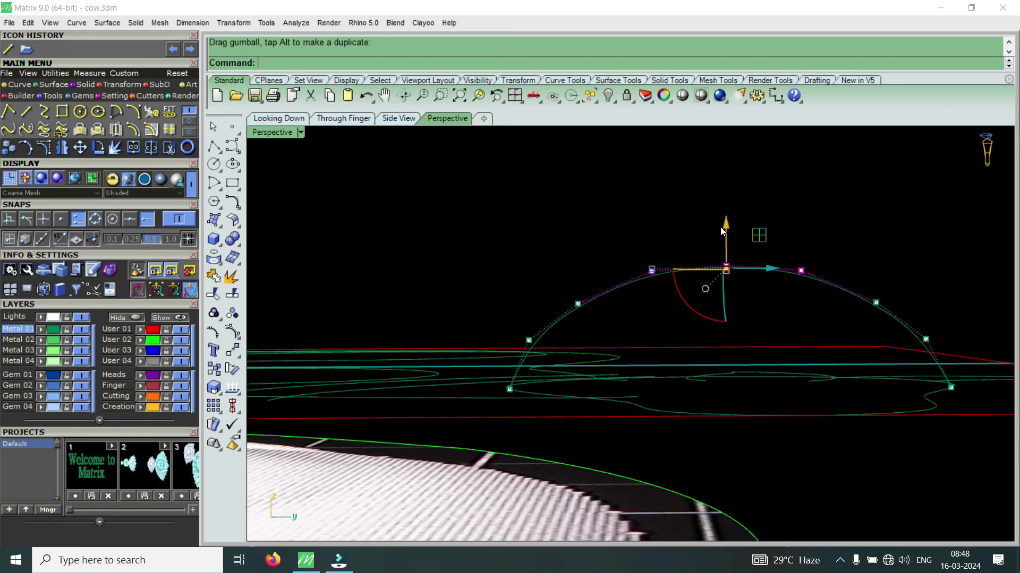
- Raise a symmetric pair of arch points, then lift the three top points slightly
left_click(577, 303)
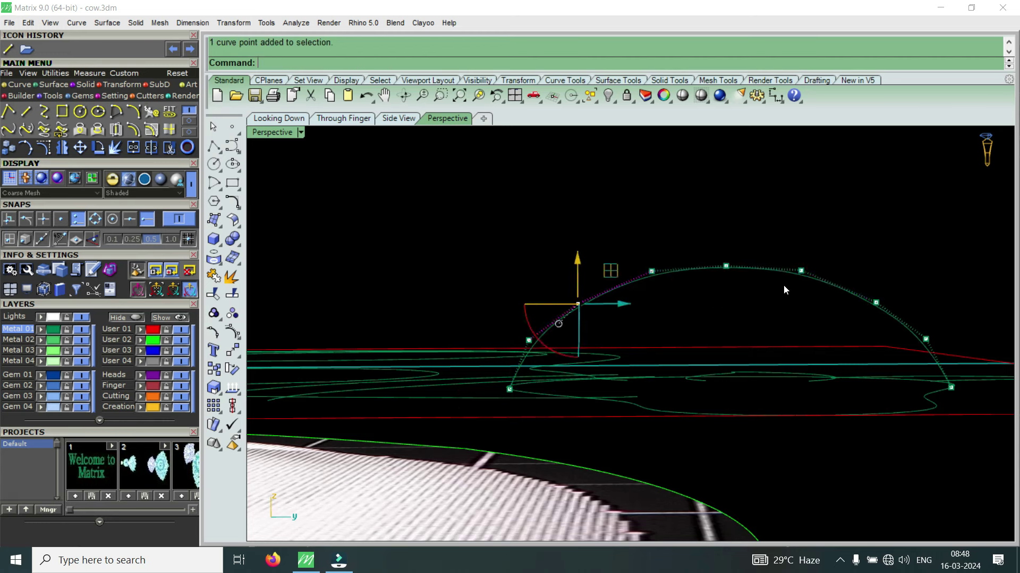
left_click_drag(896, 313, 896, 314, "shift")
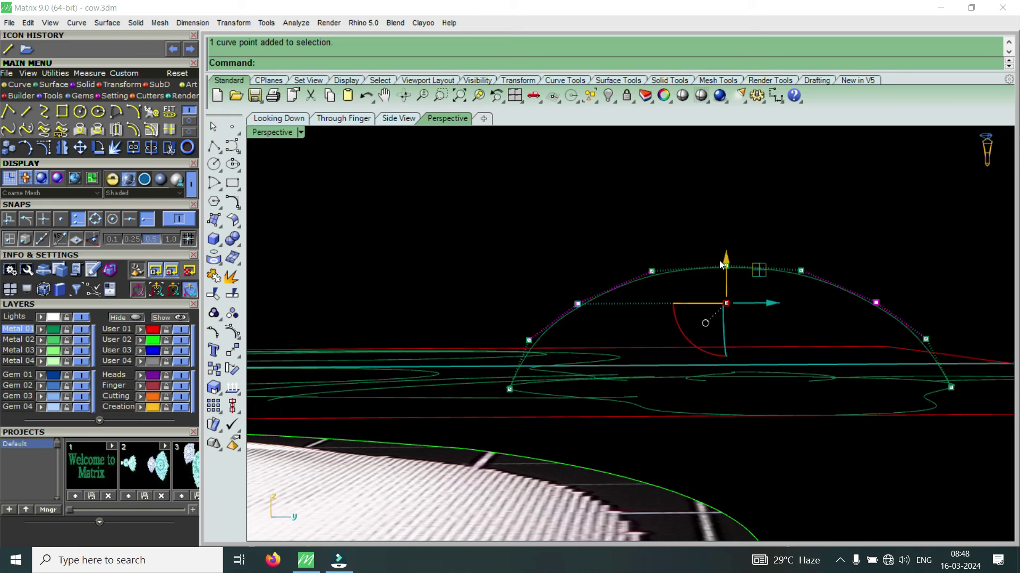
left_click_drag(726, 259, 736, 246)
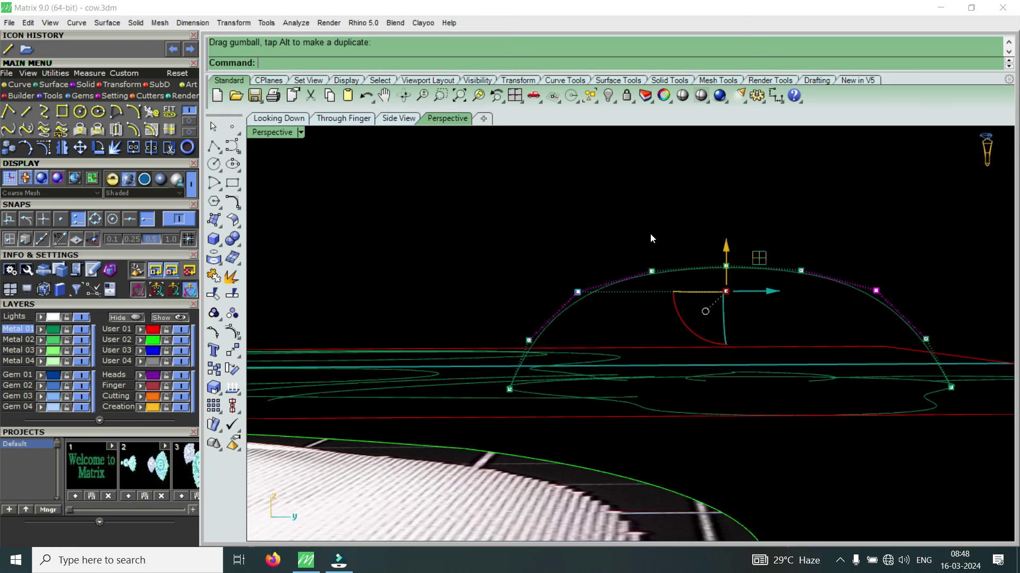
left_click_drag(623, 224, 826, 285)
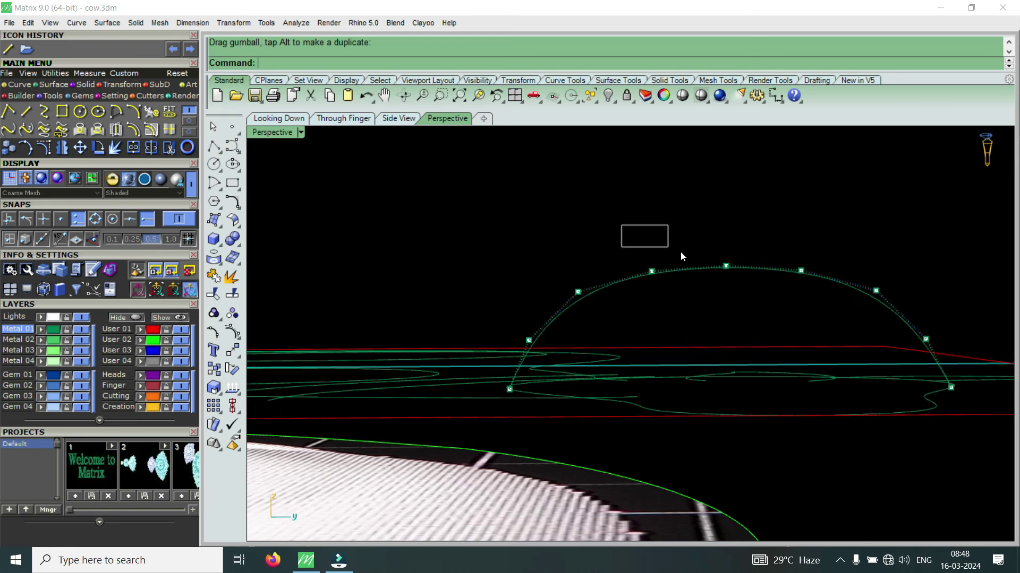
left_click_drag(728, 228, 731, 221)
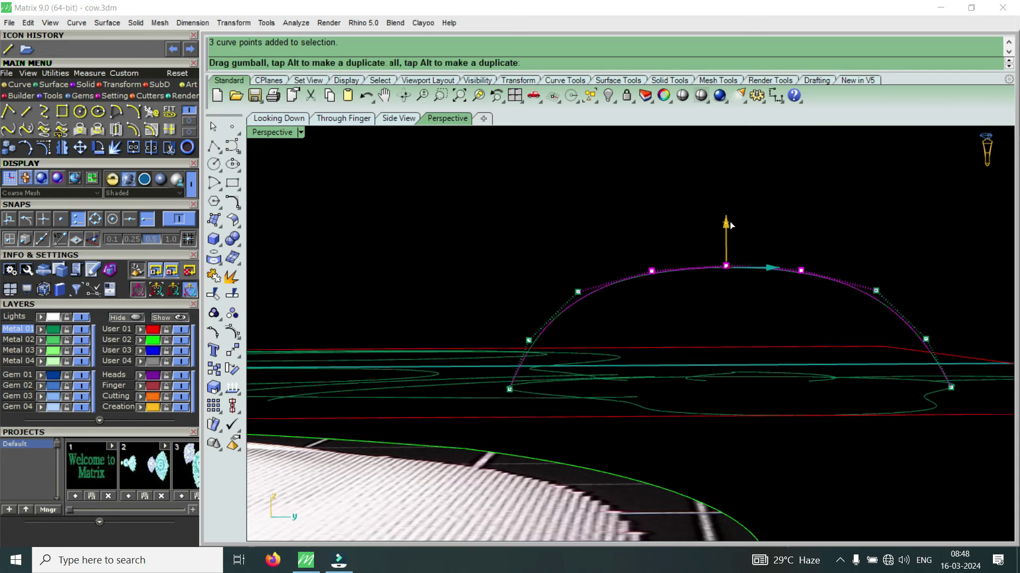
left_click(513, 300)
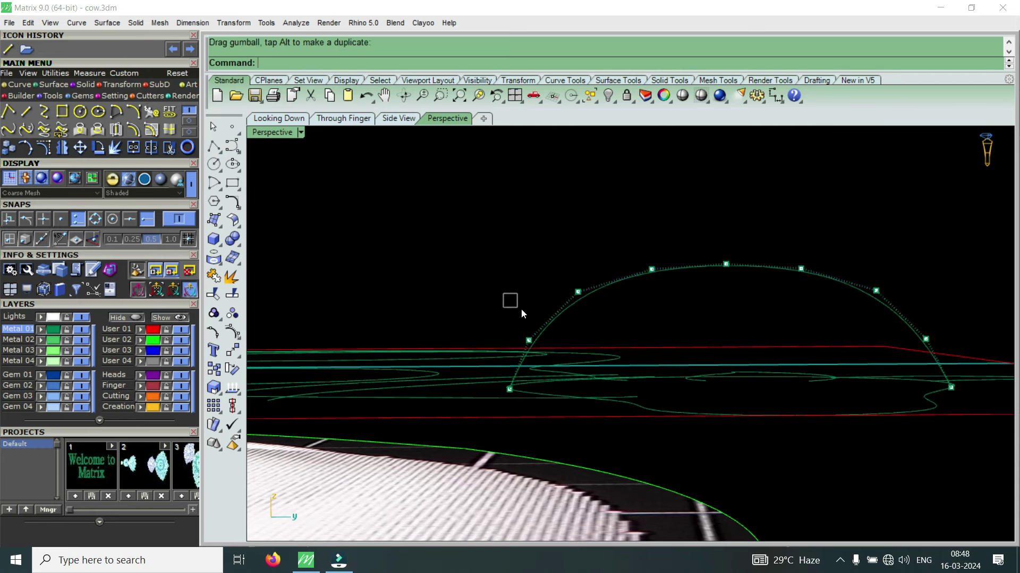
- Raise the two lower side points, then lift the arch top again viewed edge-on
left_click_drag(548, 345, 552, 346)
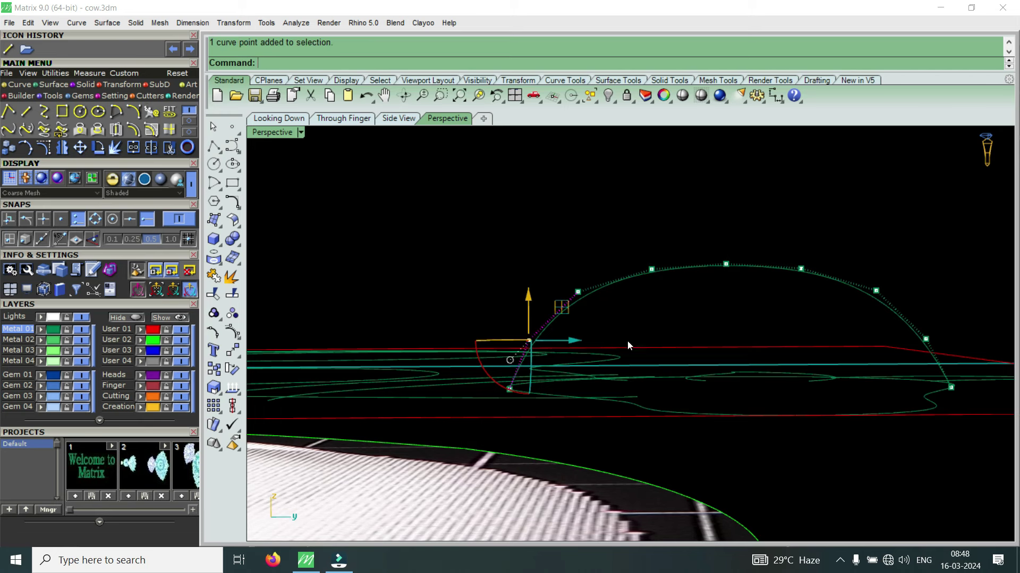
left_click_drag(921, 330, 929, 349, "shift")
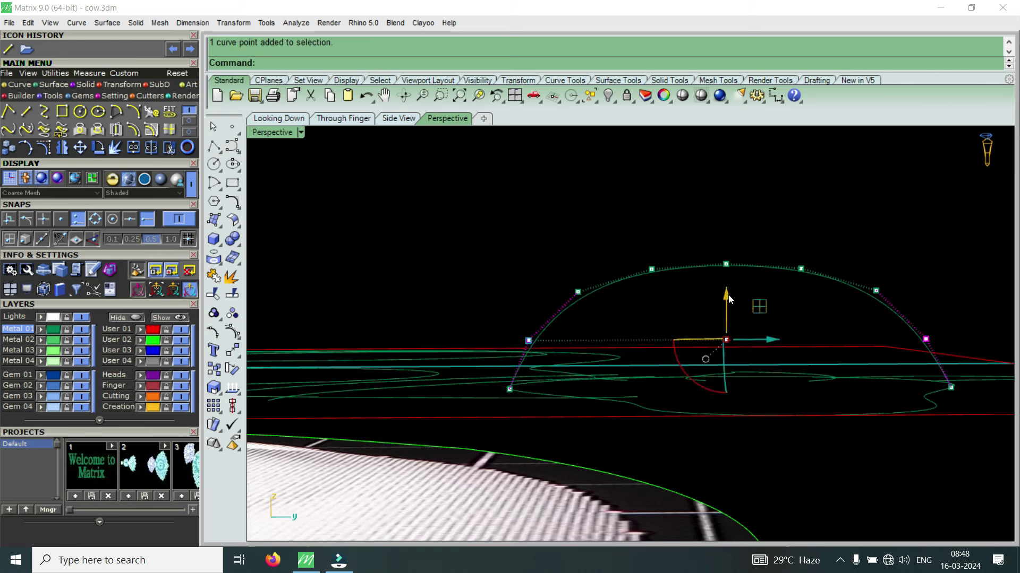
left_click_drag(728, 299, 728, 288)
right_click_drag(784, 313, 762, 302)
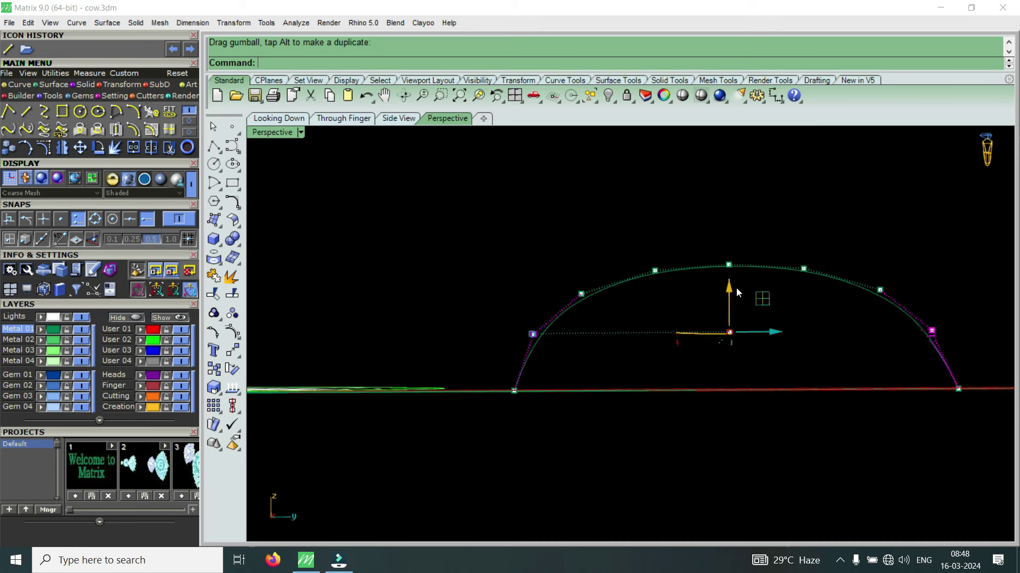
left_click_drag(619, 232, 819, 295)
left_click_drag(731, 234, 733, 219)
- Raise the two shoulder points slightly and adjust one more arch point
left_click(581, 293)
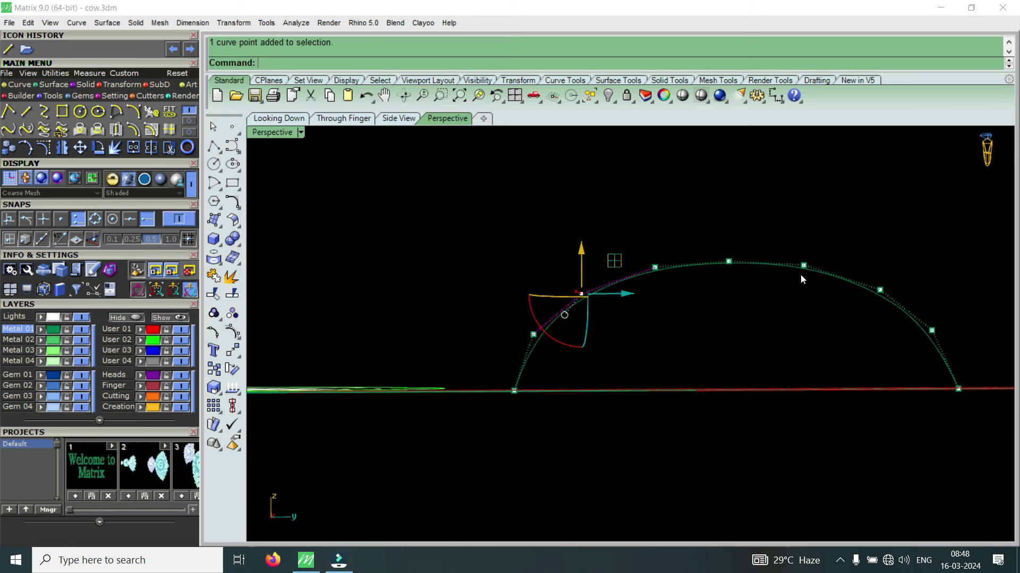
left_click_drag(887, 305, 889, 307, "shift")
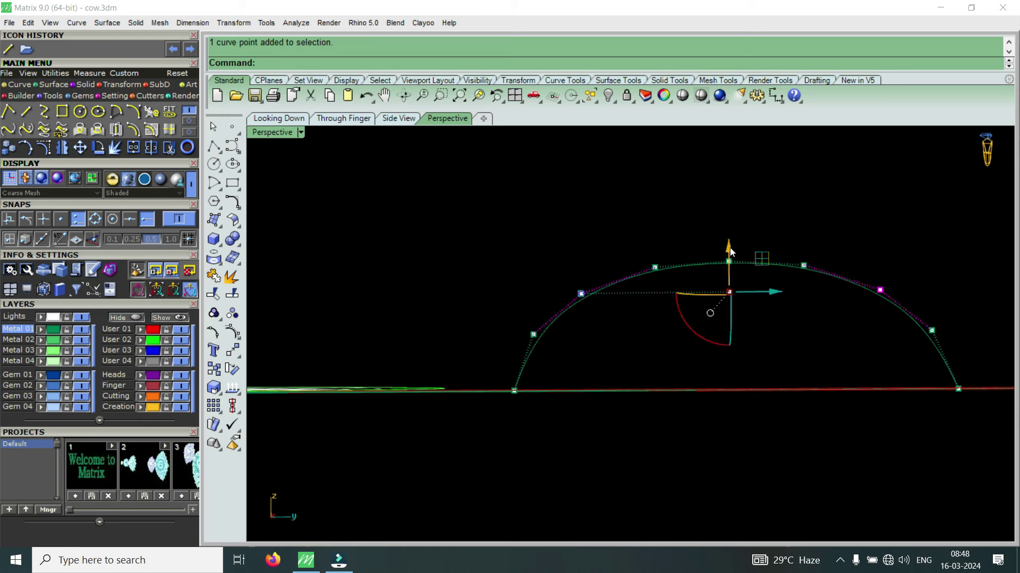
left_click_drag(730, 247, 732, 241)
mouse_move(696, 260)
right_mouse_down()
mouse_move(894, 342)
mouse_move(964, 337)
right_mouse_up()
left_click(929, 322, "shift")
left_click_drag(979, 325, 980, 320)
- From a low angle, raise three arch points and the arch top slightly once more
mouse_move(980, 320)
right_mouse_down()
mouse_move(808, 253)
mouse_move(753, 258)
right_mouse_up()
left_click_drag(636, 232, 889, 336, "shift")
left_click_drag(775, 259, 773, 251)
left_click_drag(511, 238, 791, 305)
left_click_drag(654, 235, 658, 236)
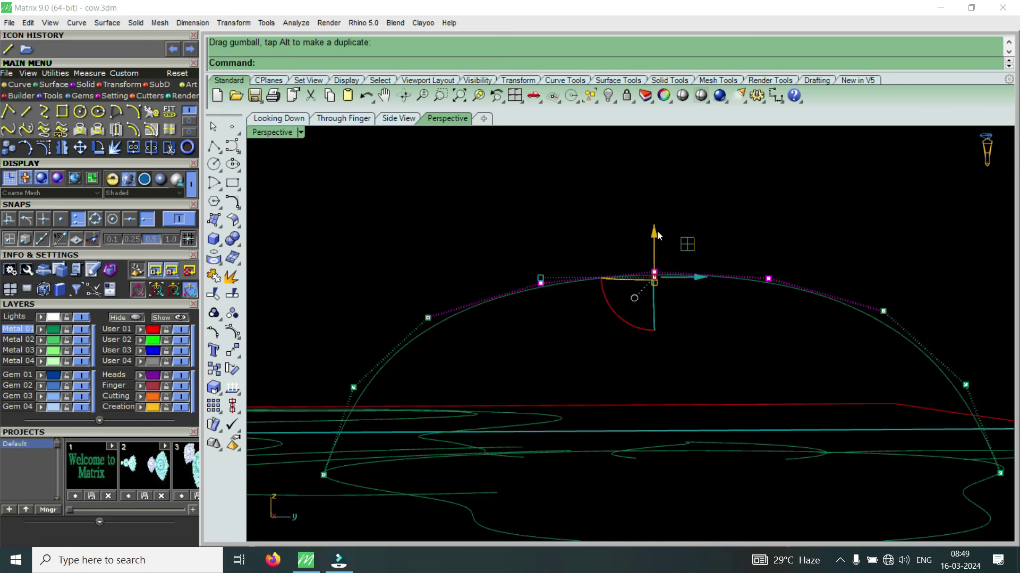
mouse_move(663, 270)
right_mouse_down()
mouse_move(738, 287)
mouse_move(655, 253)
mouse_move(657, 322)
mouse_move(645, 307)
right_mouse_up()
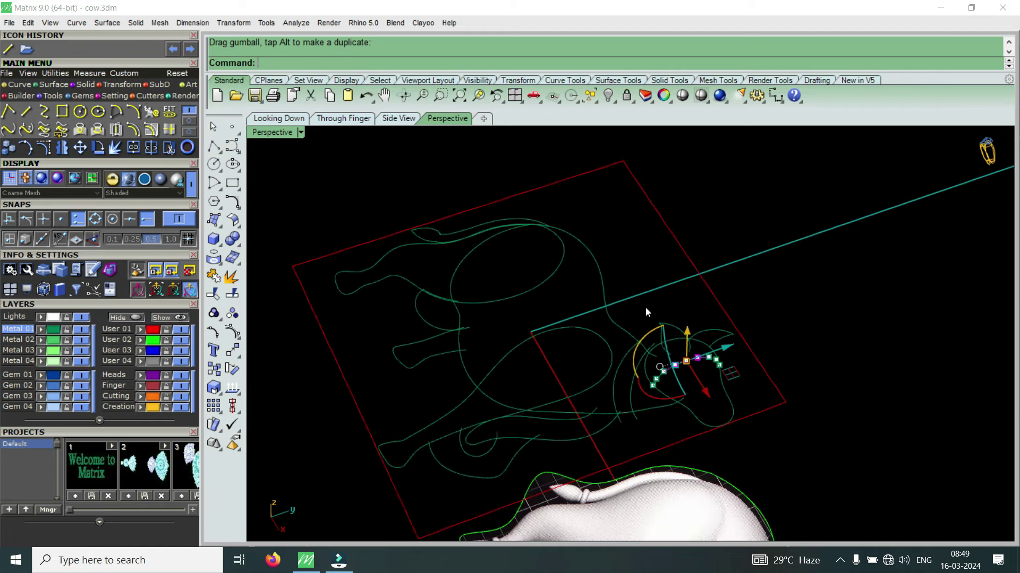
- Start a two-rail sweep using both muzzle outlines as rails and the arch as cross-section
left_click(661, 340)
scroll(678, 379, "up", 3)
type("s2")
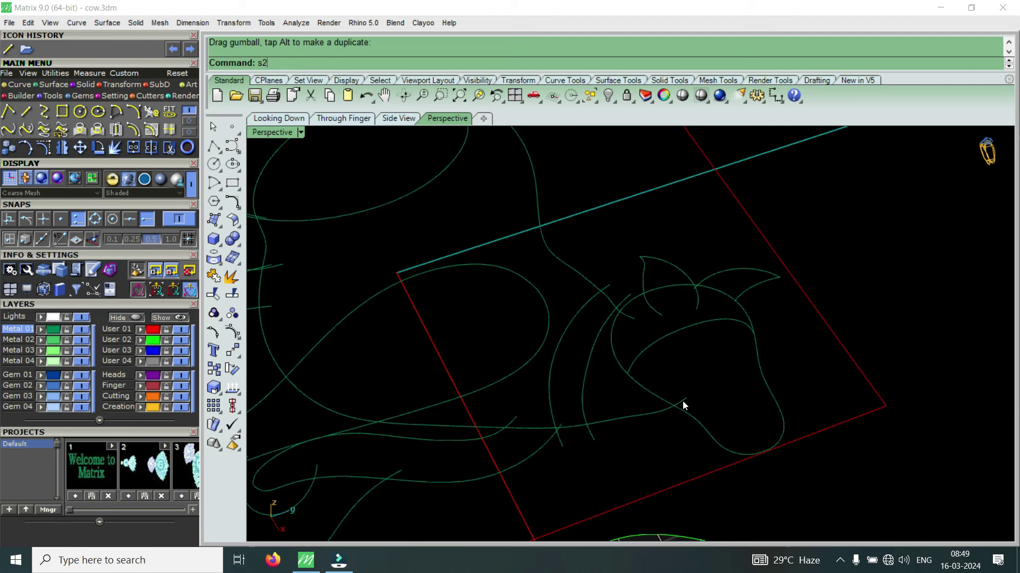
key("Return")
left_click(697, 423)
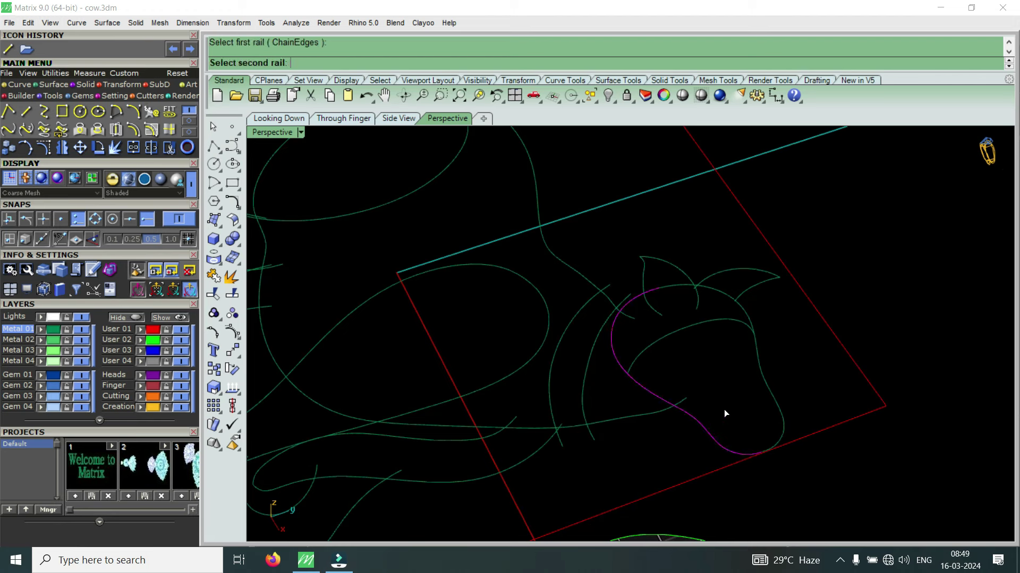
left_click(765, 390)
left_click(724, 320)
key("Return")
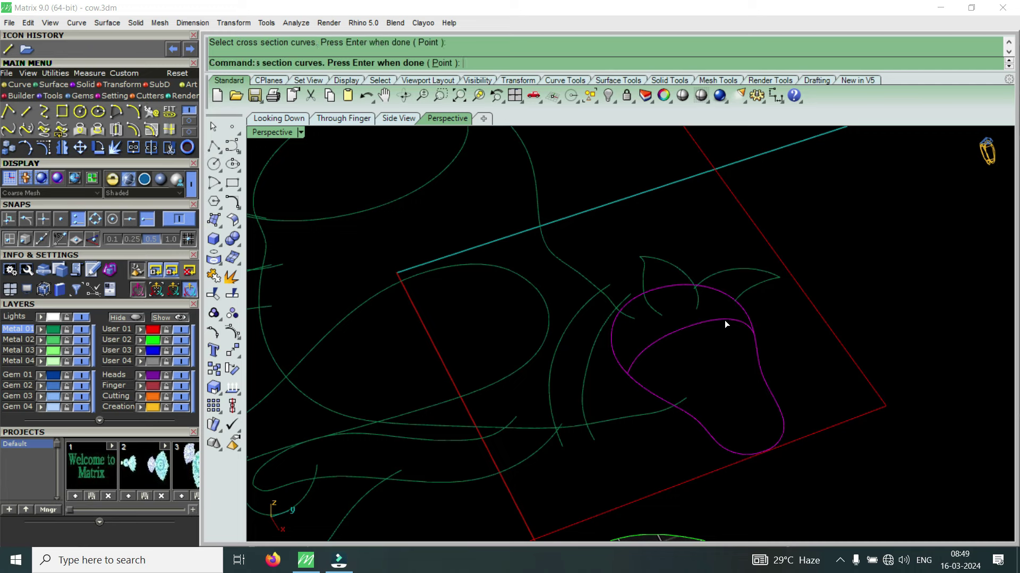
- Add three slashes across the muzzle rails to control the sweep
left_click(649, 360)
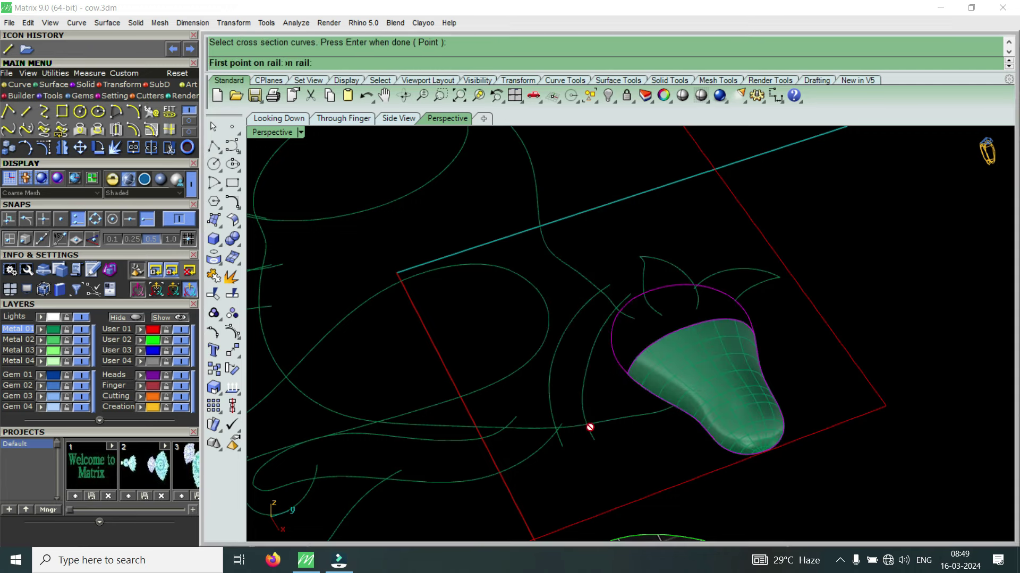
mouse_move(620, 453)
right_mouse_down()
mouse_move(766, 497)
mouse_move(780, 426)
mouse_move(846, 341)
right_mouse_up()
scroll(813, 341, "up", 5)
scroll(813, 342, "up", 2)
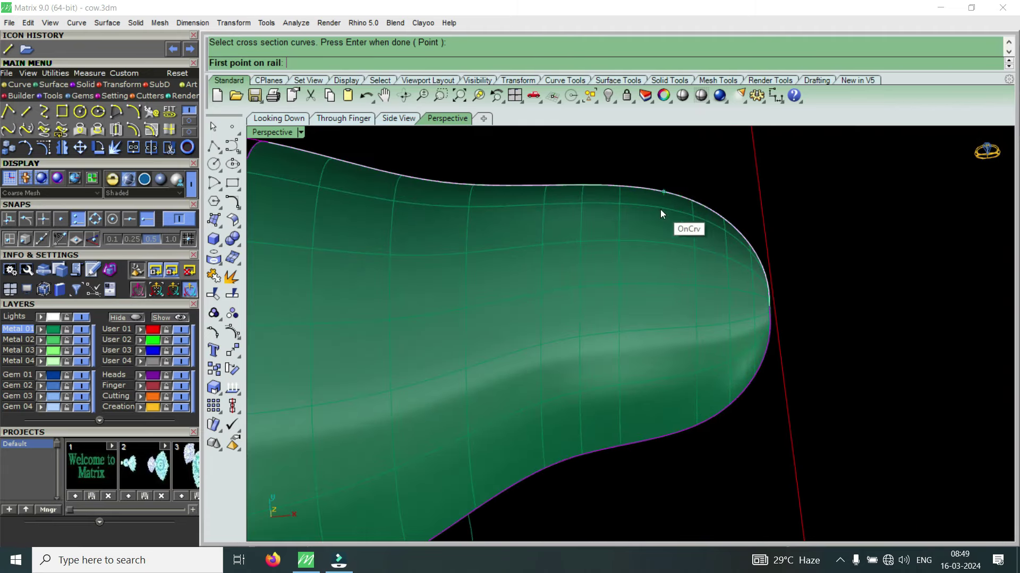
left_click(661, 208)
left_click(688, 435)
scroll(685, 430, "down", 4)
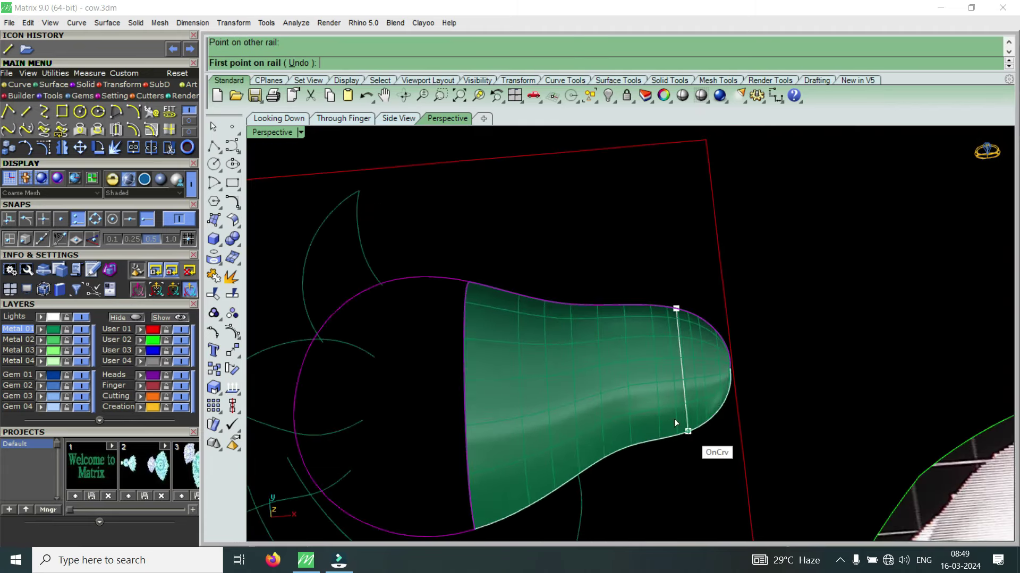
left_click(592, 307)
left_click(614, 454)
left_click(501, 310)
left_click(513, 506)
- Build the muzzle surface, then begin a new Sweep2 with the lower head outline as first rail
key("Return")
left_click(546, 395)
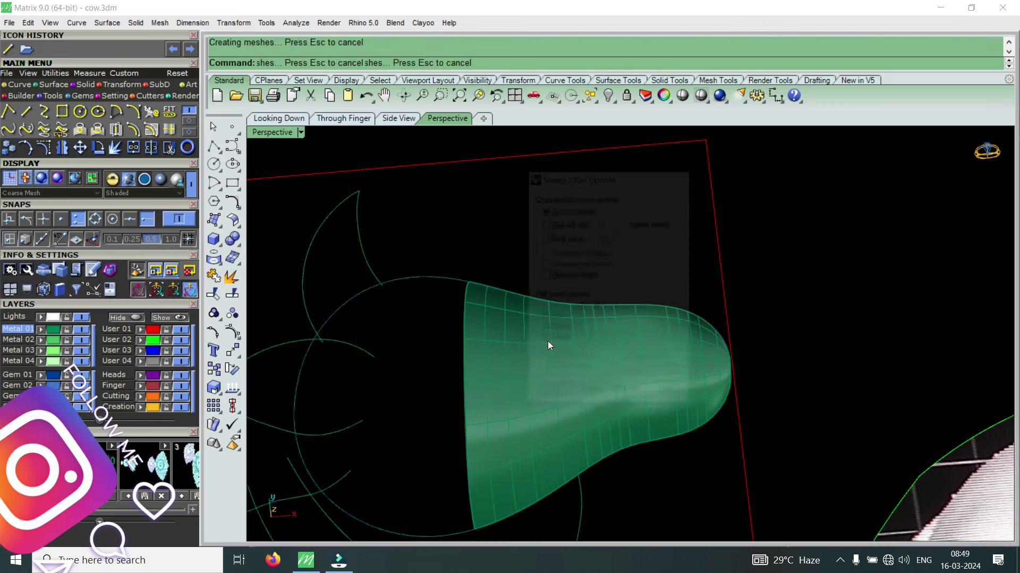
right_click_drag(547, 341, 473, 419)
key("Return")
left_click(500, 464)
- Use the head circle as second rail and the muzzle's open edge as cross-section
scroll(500, 464, "down", 5)
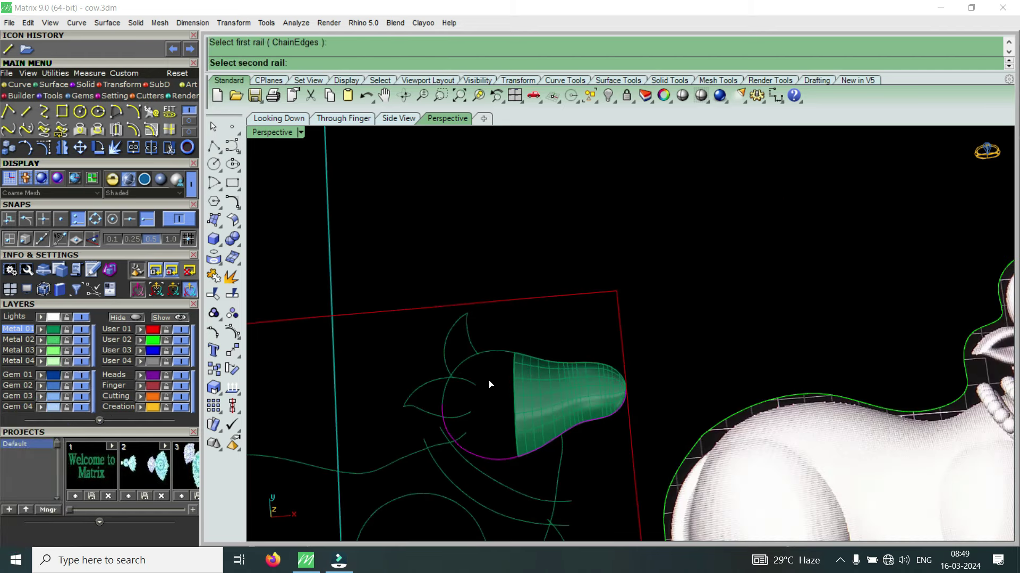
left_click(487, 355)
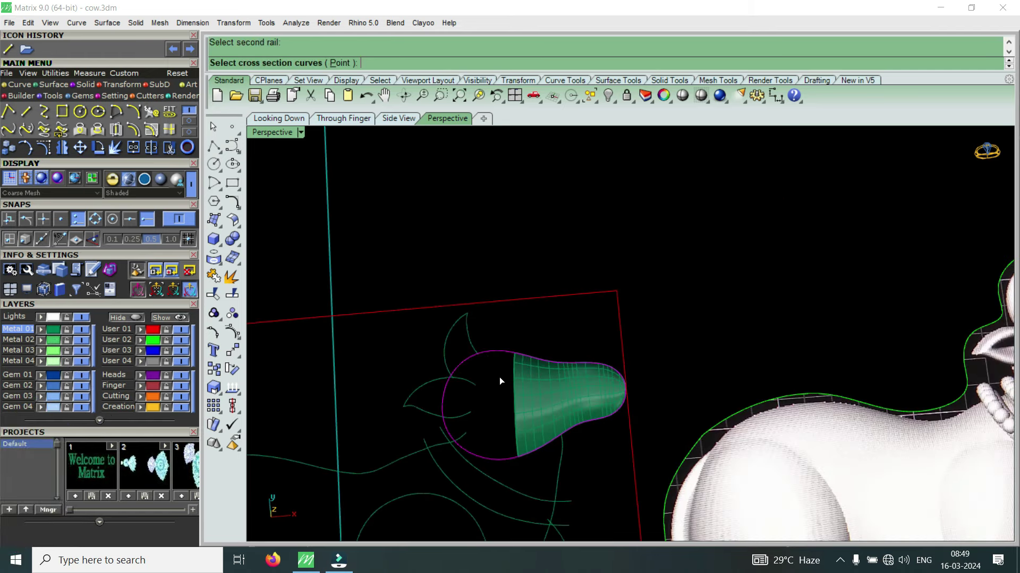
scroll(499, 377, "up", 3)
left_click(524, 439)
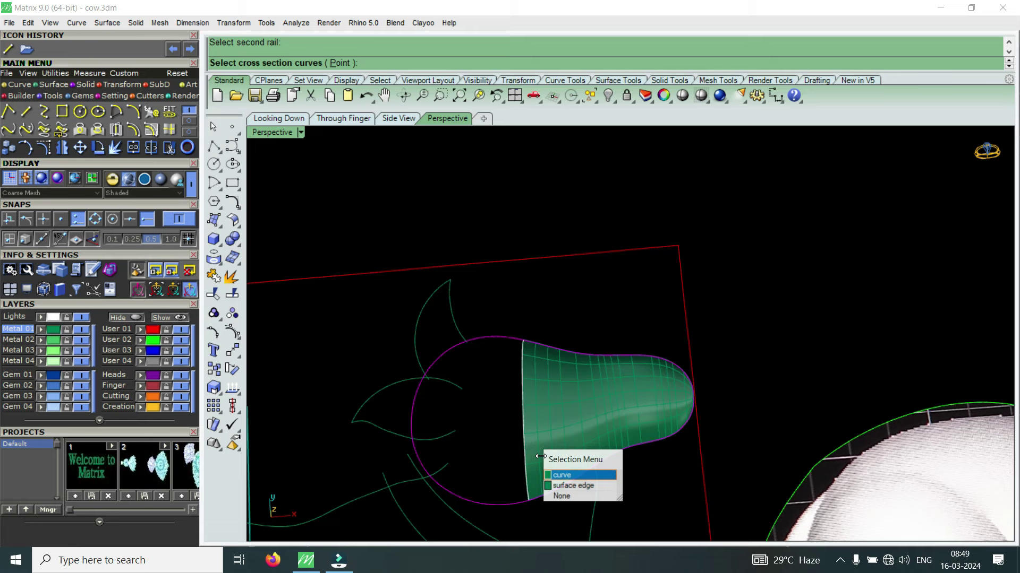
left_click(570, 483)
key("Return")
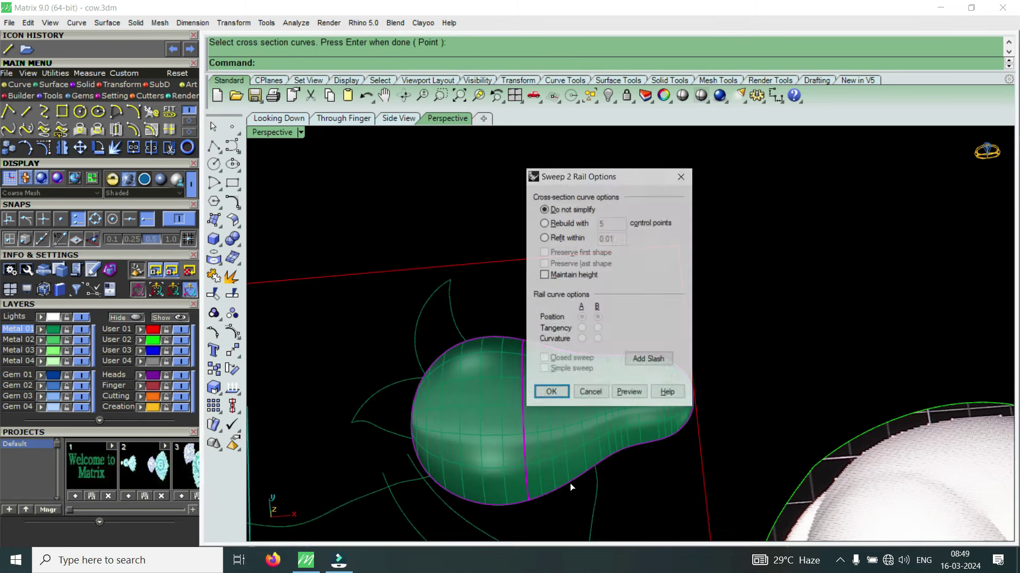
- Add a first slash across the rails from the top of the head to the bottom edge
left_click(637, 362)
scroll(549, 341, "down", 3)
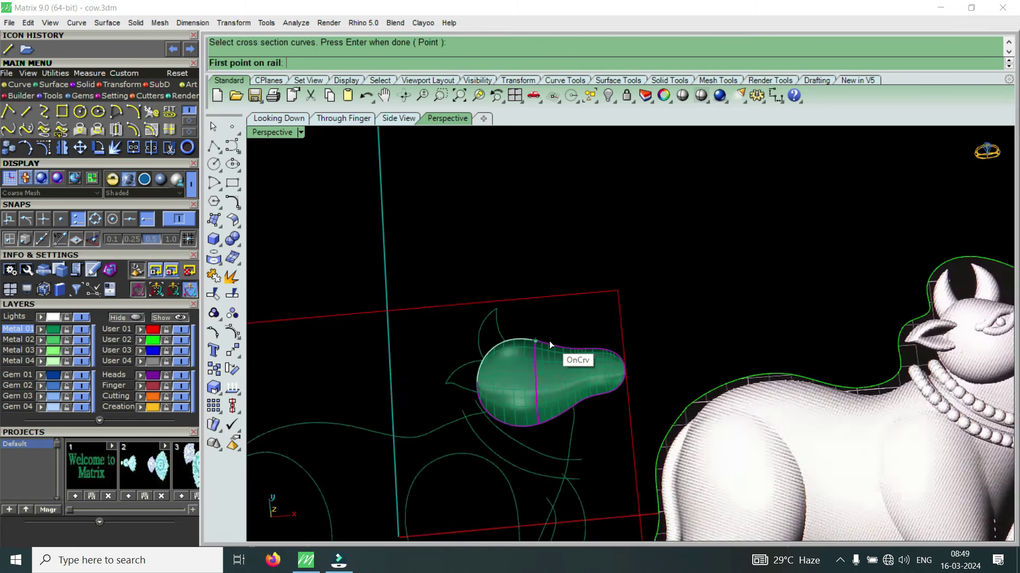
scroll(549, 340, "down", 2)
scroll(549, 340, "up", 1)
scroll(524, 362, "up", 3)
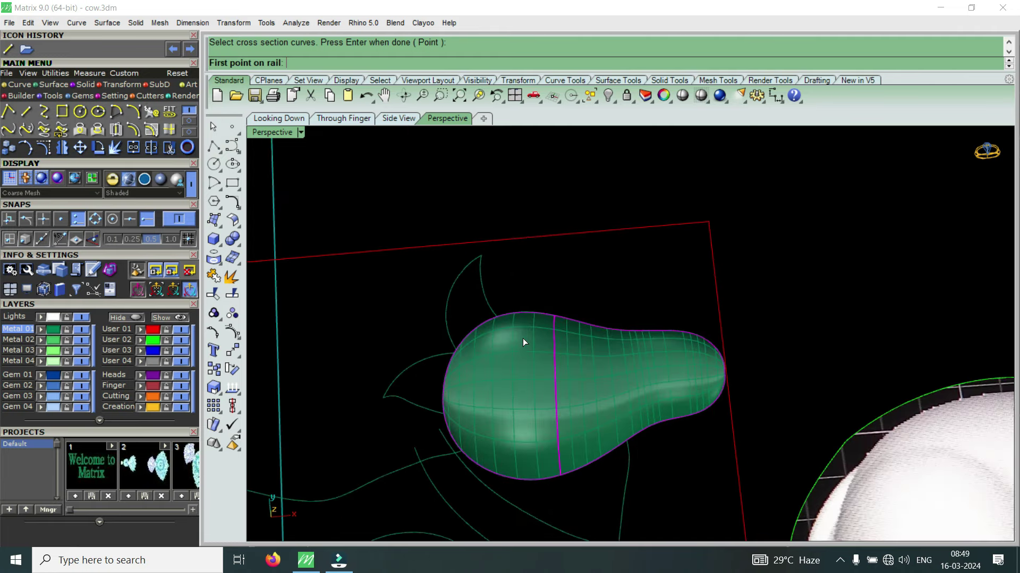
left_click(523, 321)
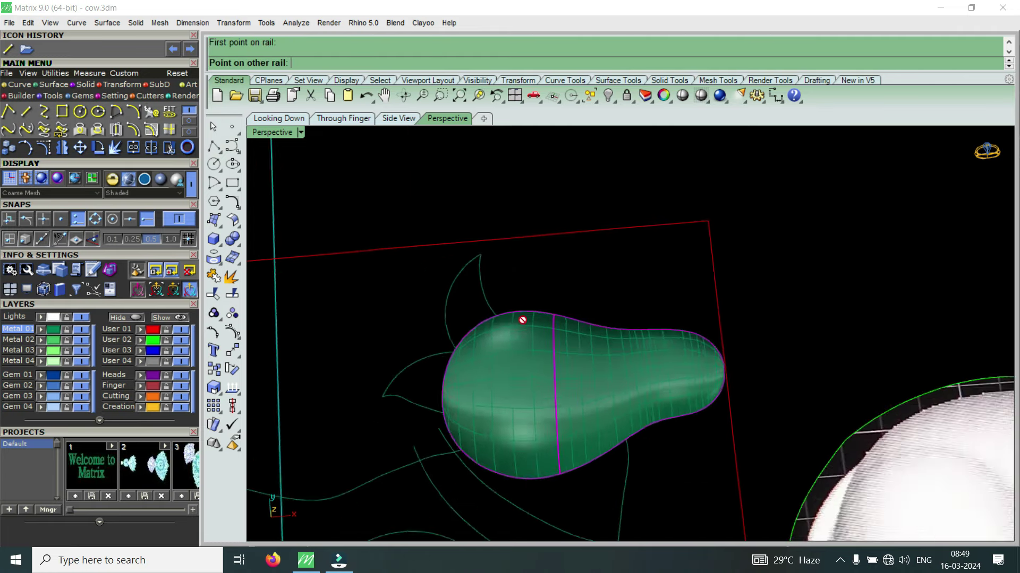
scroll(528, 398, "up", 2)
scroll(523, 428, "up", 1)
left_click(519, 437)
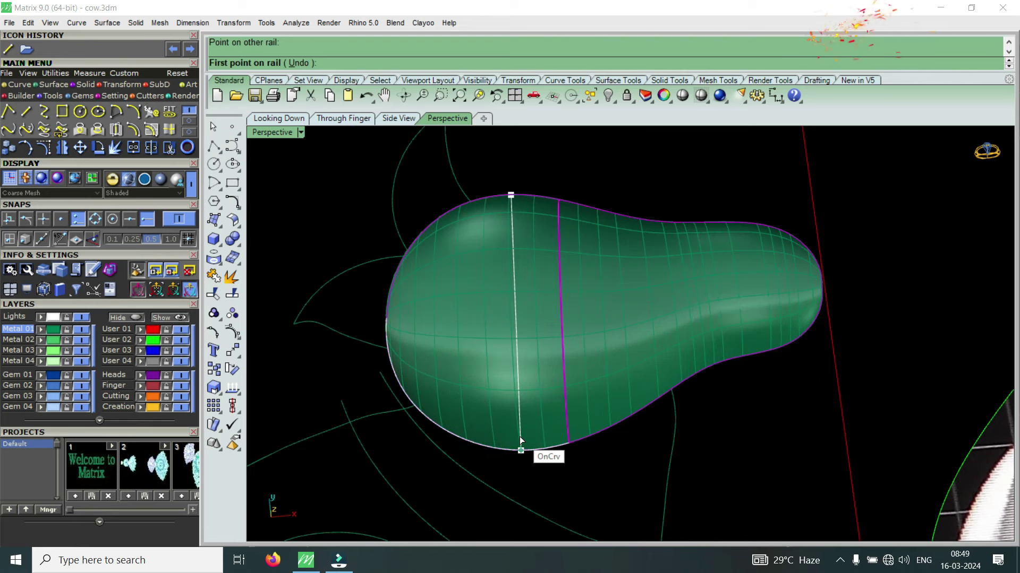
- Add two more slashes across the rails, one at the top and one at the upper-left edge
scroll(629, 364, "down", 2)
scroll(542, 295, "up", 1)
scroll(541, 292, "up", 1)
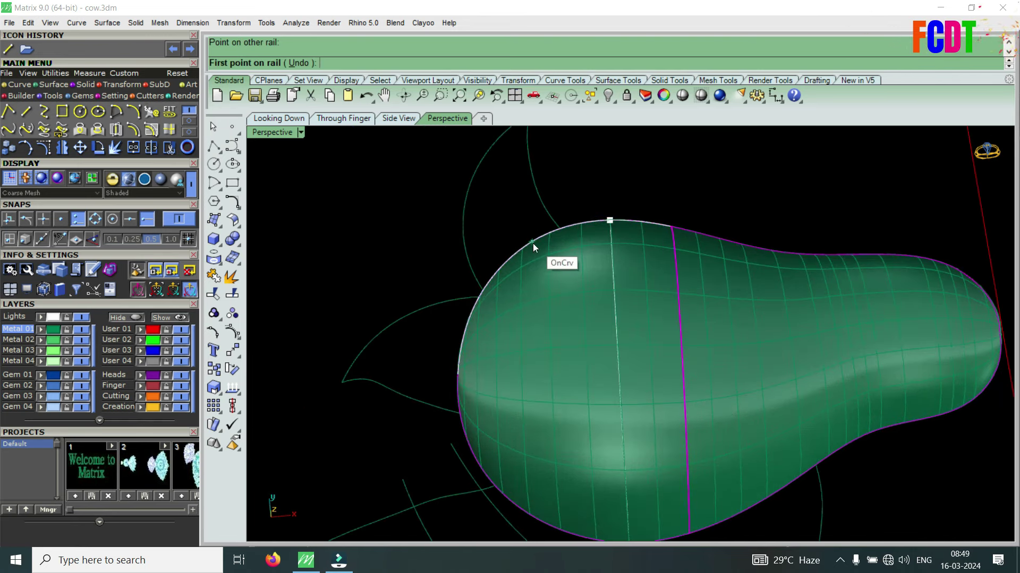
left_click(534, 243)
scroll(533, 250, "down", 2)
scroll(552, 372, "up", 2)
left_click(537, 426)
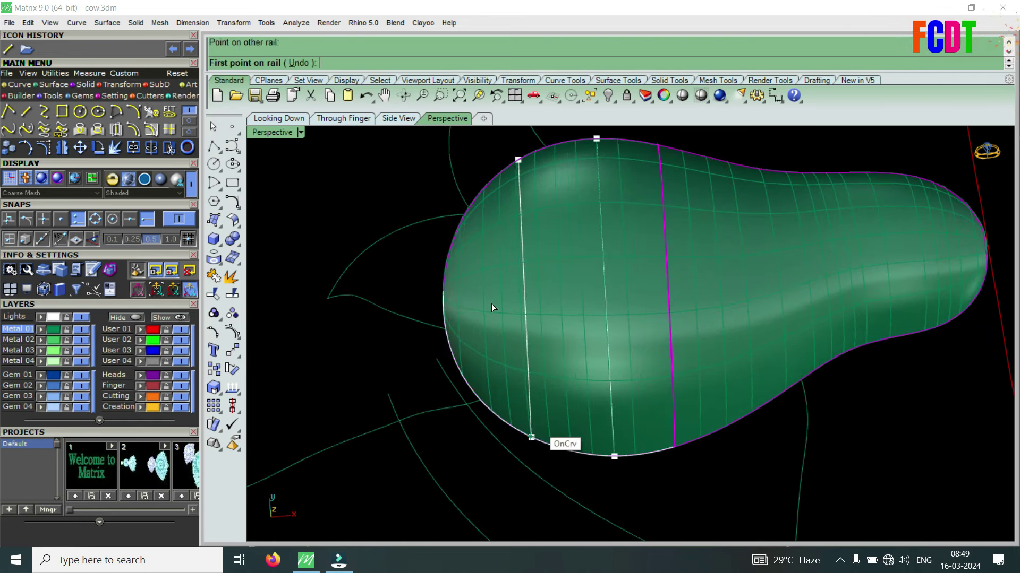
scroll(492, 249, "up", 2)
left_click(485, 202)
scroll(493, 363, "down", 2)
scroll(483, 380, "up", 1)
left_click(482, 380)
- Accept the sweep options to build the rounded rear head surface
key("Return")
left_click(559, 393)
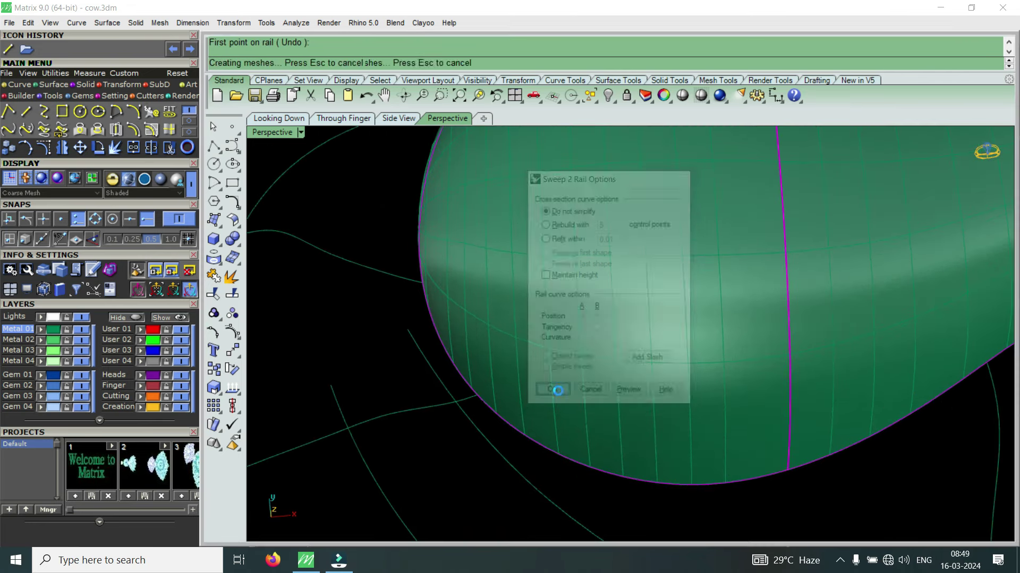
scroll(559, 391, "down", 1)
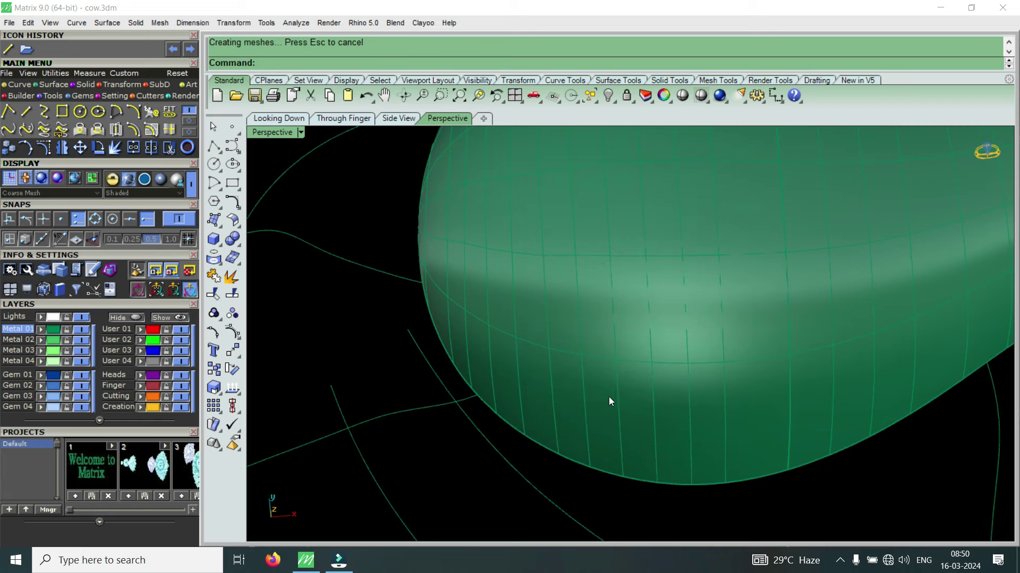
scroll(609, 396, "down", 3)
scroll(616, 409, "down", 1)
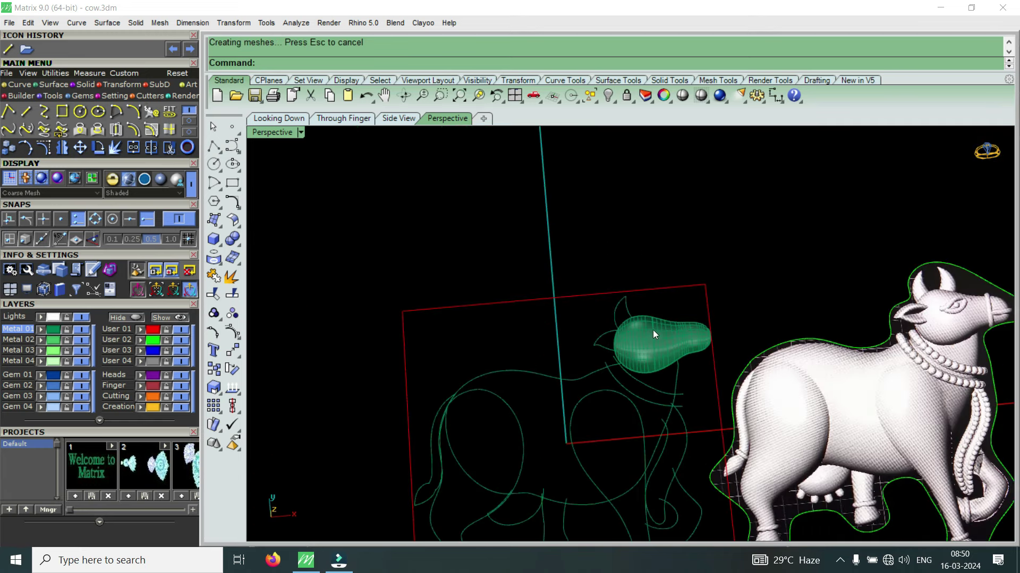
scroll(652, 330, "up", 3)
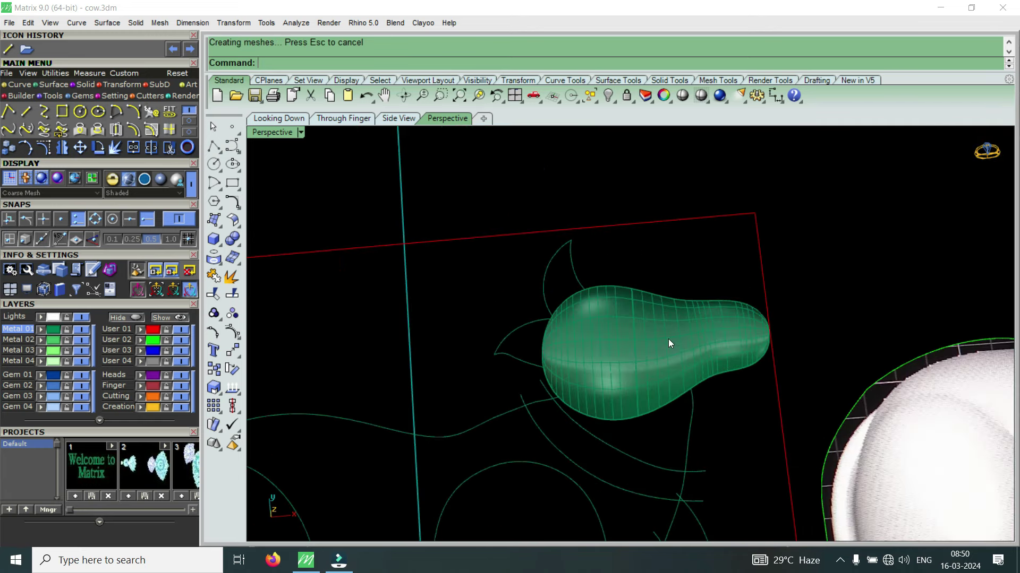
- Run MergeSrf from the Surface tools on the rear head and muzzle surfaces
left_click(53, 85)
left_click(189, 121)
left_click(118, 111)
left_click(577, 340)
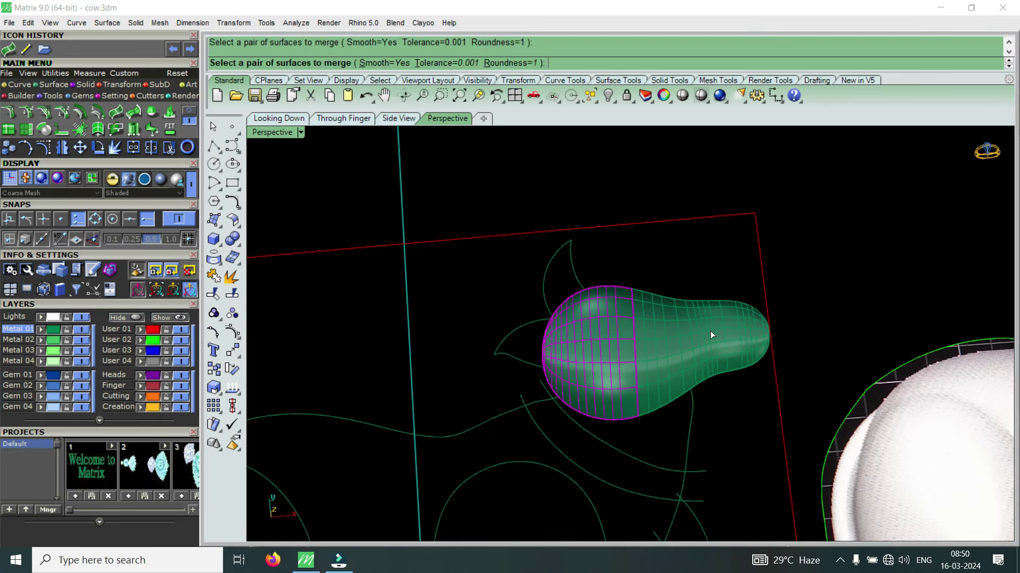
left_click(711, 333)
- Orbit and zoom around the cow model to inspect the merged head surface
scroll(626, 314, "down", 5)
mouse_move(625, 316)
right_mouse_down()
mouse_move(617, 370)
mouse_move(617, 361)
right_mouse_up()
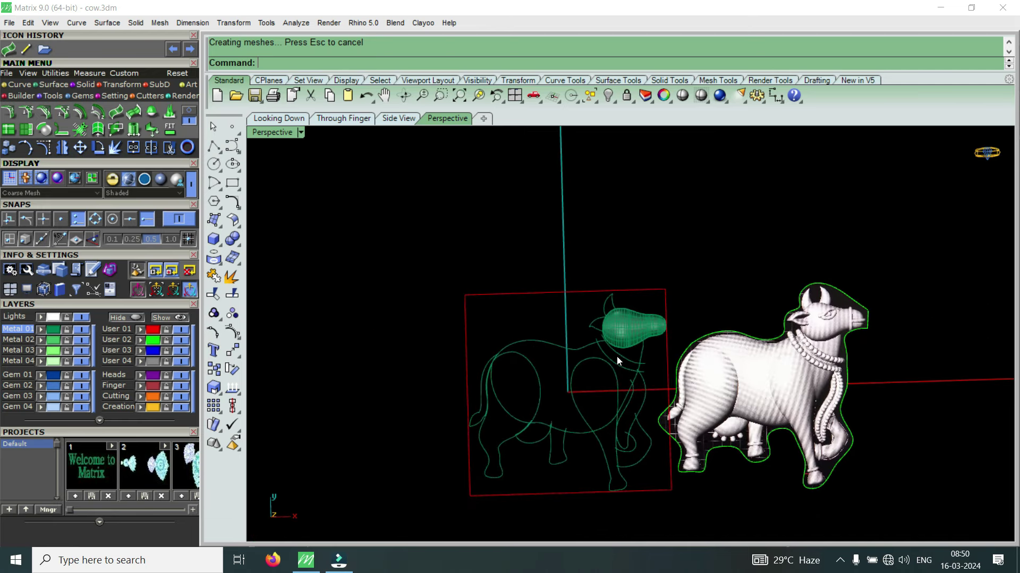
scroll(617, 356, "up", 3)
scroll(588, 345, "down", 1)
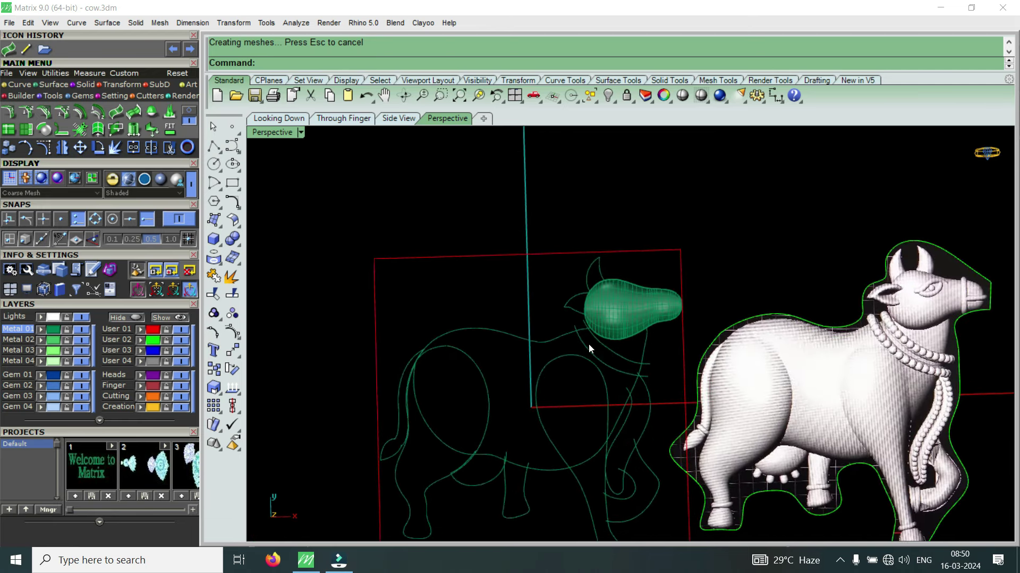
scroll(588, 343, "down", 2)
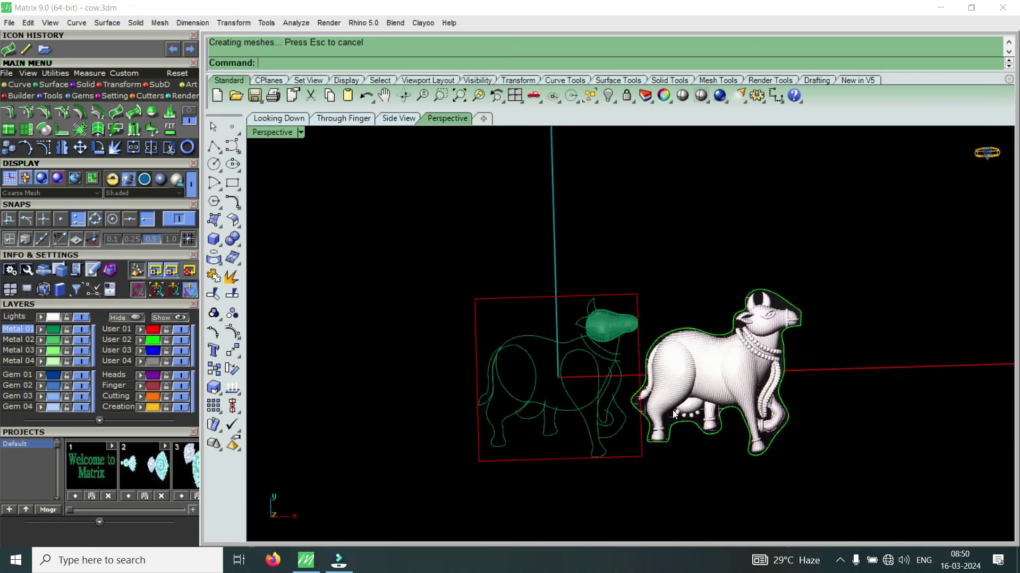
scroll(581, 375, "up", 2)
scroll(583, 377, "up", 2)
scroll(579, 366, "down", 3)
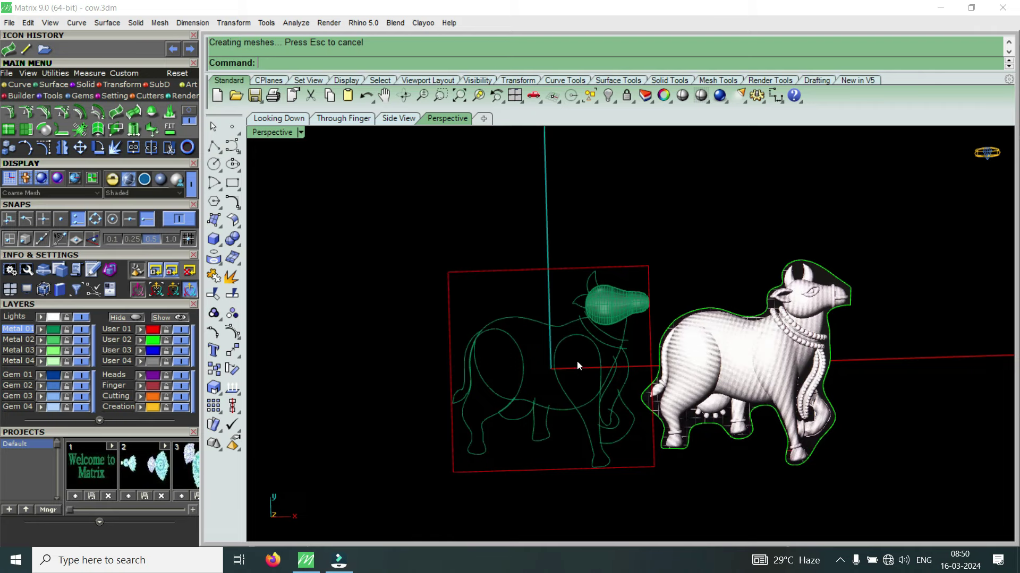
scroll(576, 369, "up", 4)
scroll(561, 324, "down", 2)
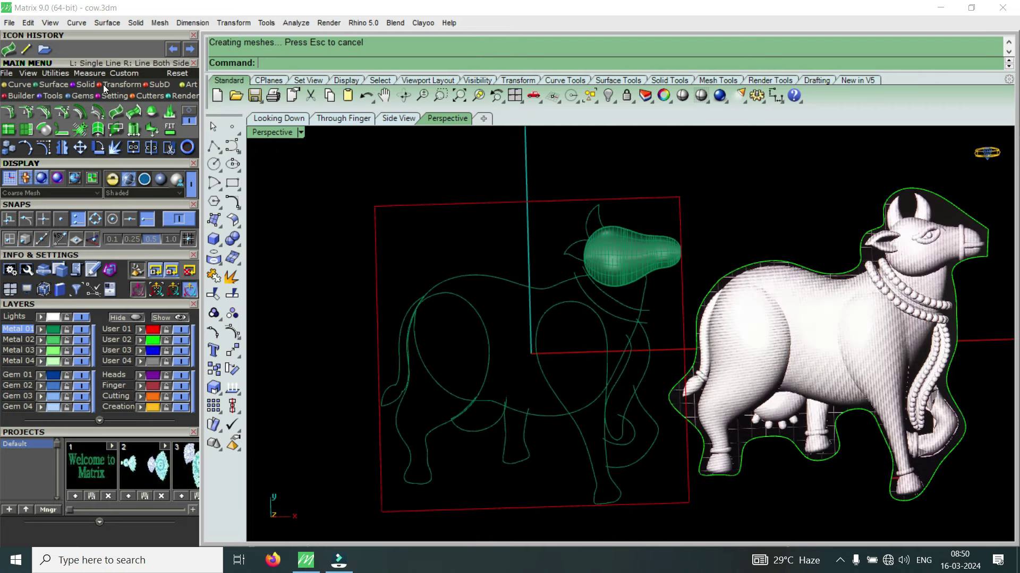
- Draw a straight line from the leg outline across to the opposite outline
left_click(26, 49)
scroll(539, 365, "up", 2)
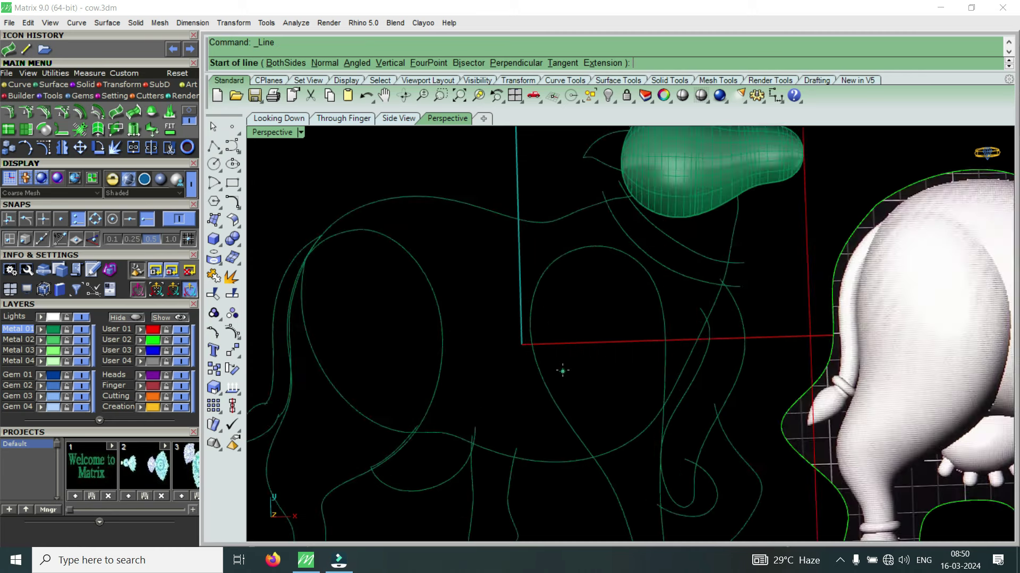
left_click(536, 364)
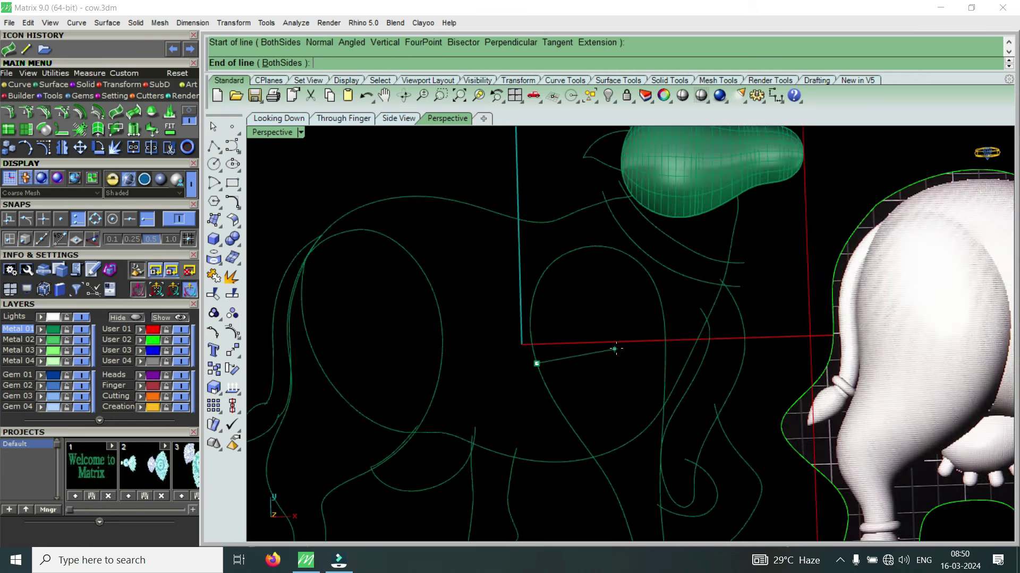
left_click(665, 341)
left_click(632, 350)
double_click(272, 133)
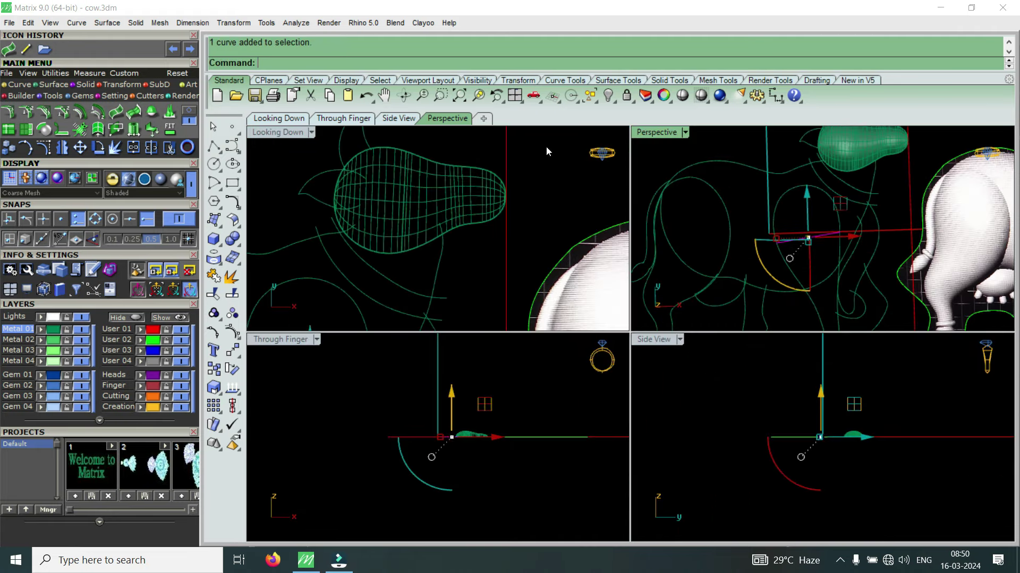
double_click(661, 130)
scroll(652, 323, "up", 3)
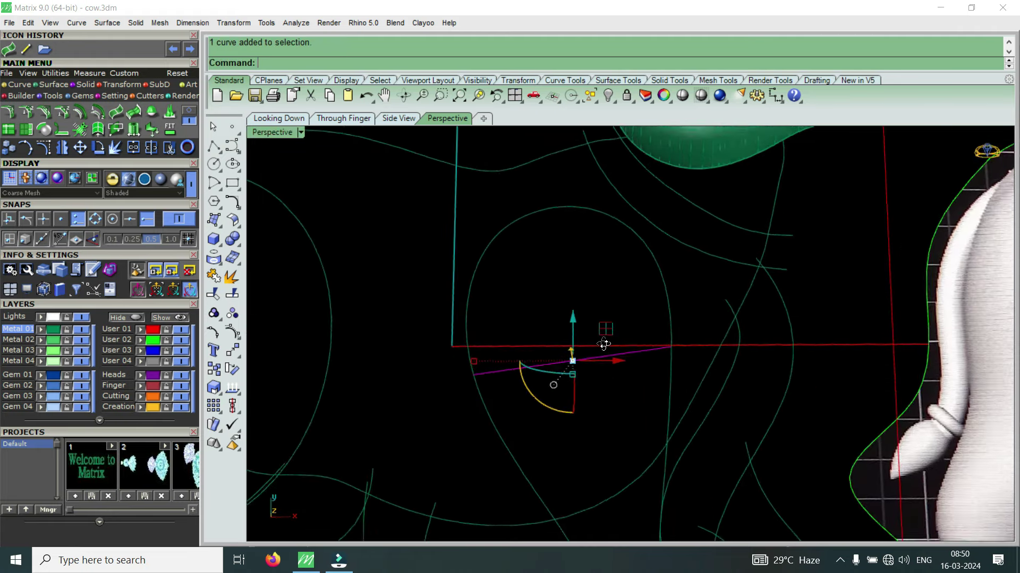
scroll(584, 333, "up", 3)
- Rebuild the new line with 9 control points
type("rebuild")
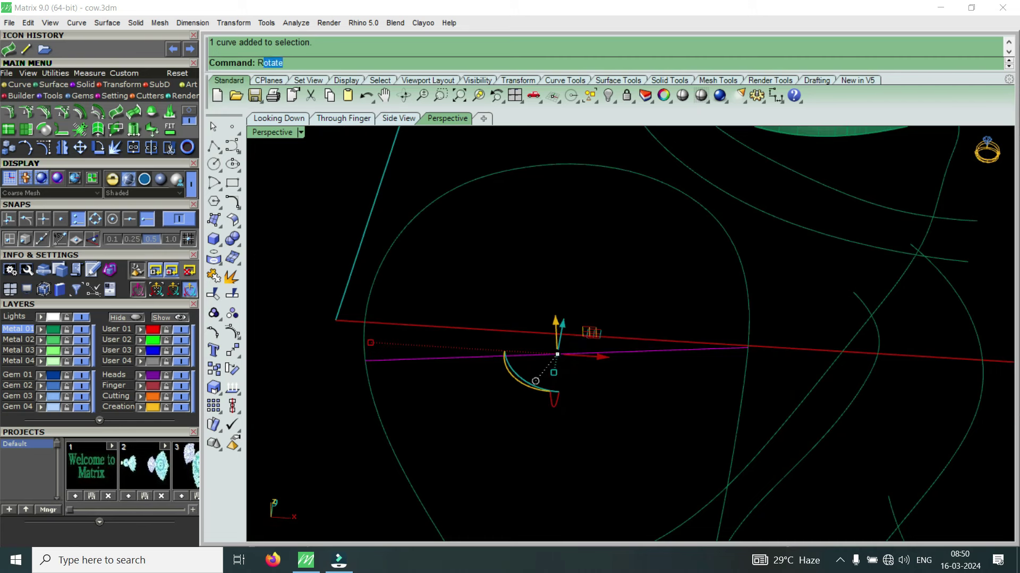
key("Return")
left_click(645, 255)
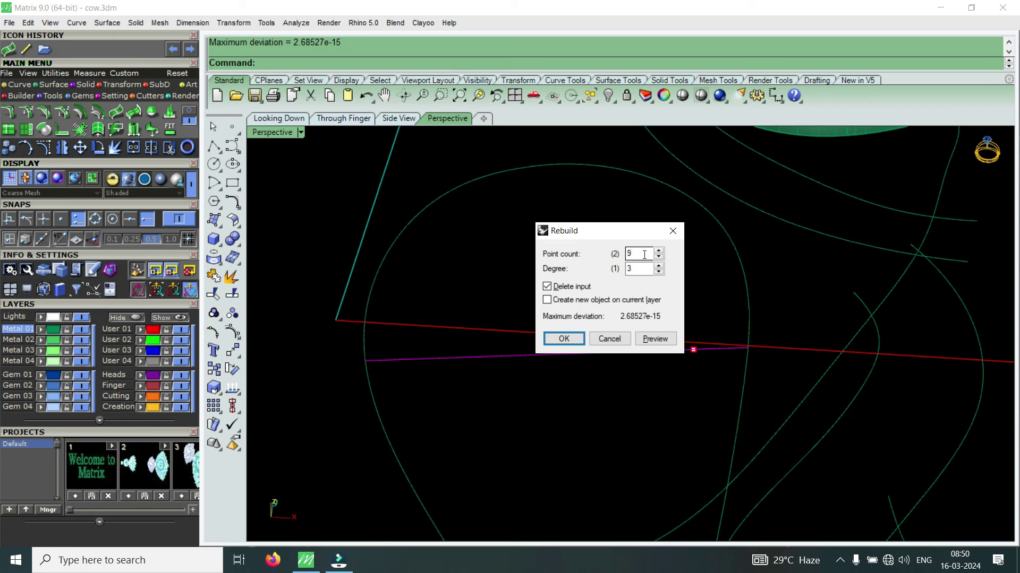
left_click(639, 253)
left_click(581, 336)
- Raise a middle control point of the line so it arches upward
key("F10")
scroll(447, 361, "up", 2)
left_click(583, 353)
right_click_drag(620, 384, 588, 272)
left_click_drag(588, 272, 601, 217)
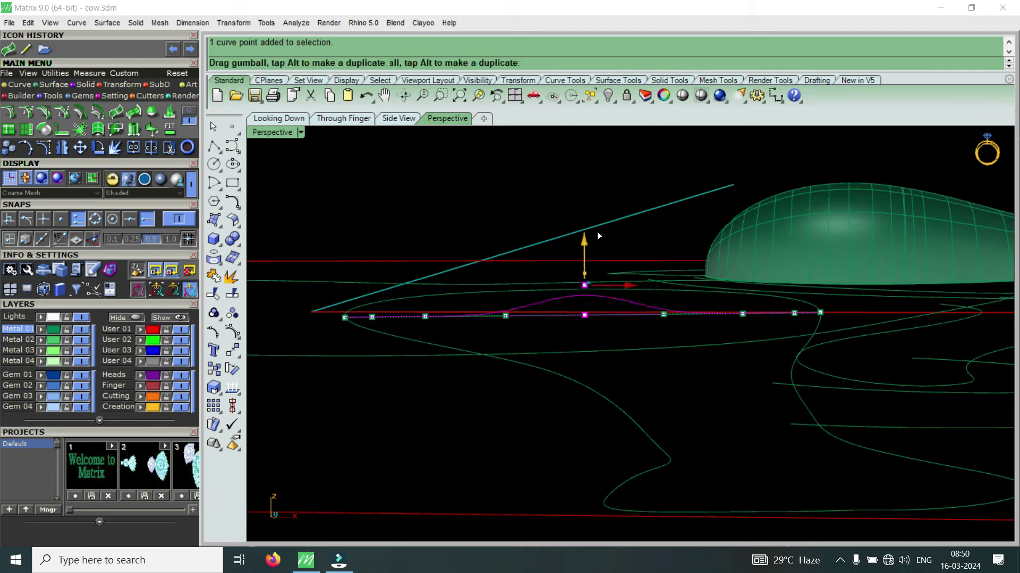
right_click_drag(601, 217, 481, 390)
left_click(536, 337)
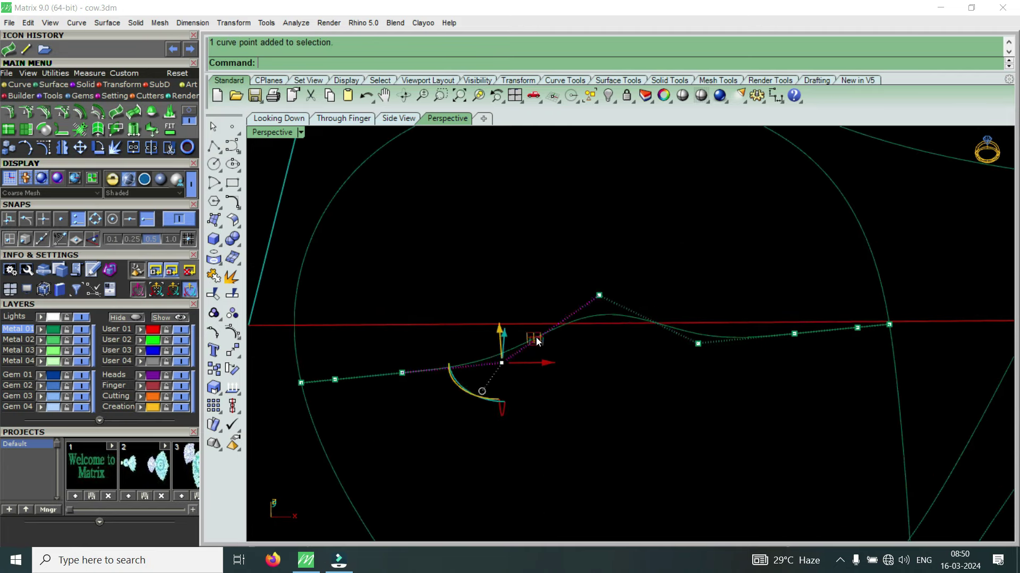
scroll(533, 343, "down", 4)
scroll(533, 343, "down", 2)
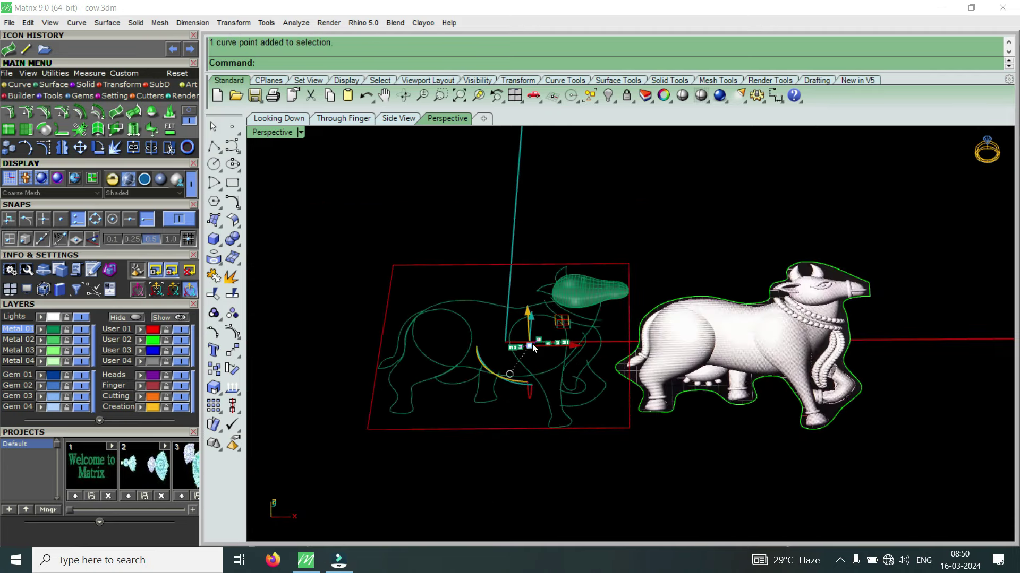
scroll(572, 333, "up", 1)
scroll(521, 373, "up", 3)
scroll(501, 363, "up", 2)
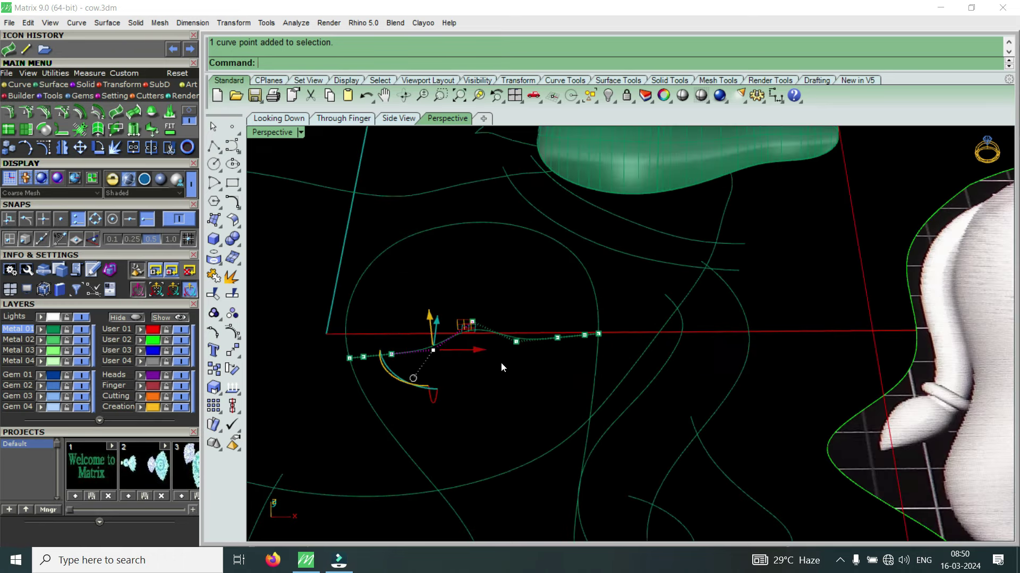
scroll(504, 356, "down", 2)
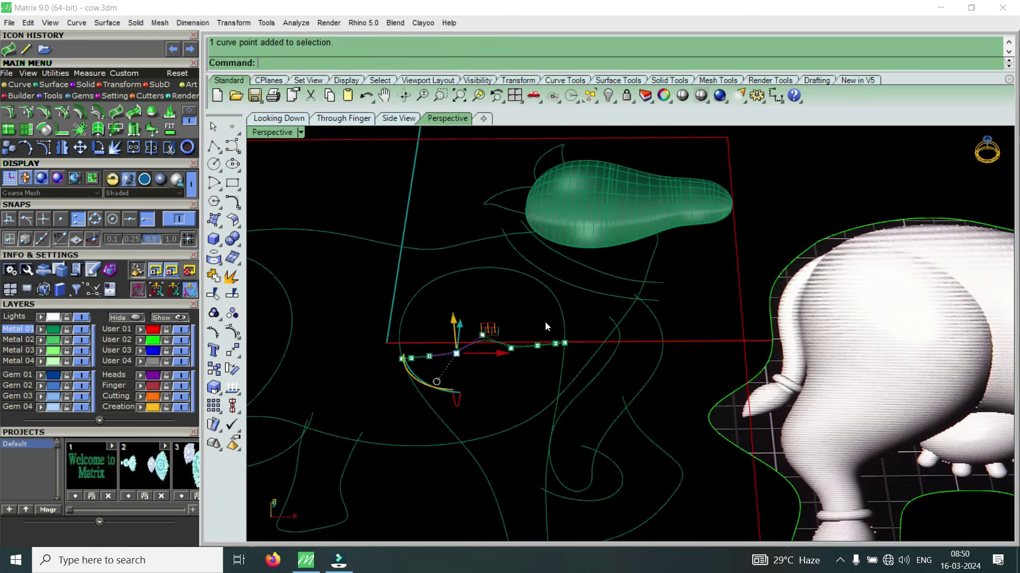
key("Escape")
key("Escape")
- Select the curve lying on the head surface and show the deform and orient tools
scroll(608, 219, "up", 3)
left_click(607, 218)
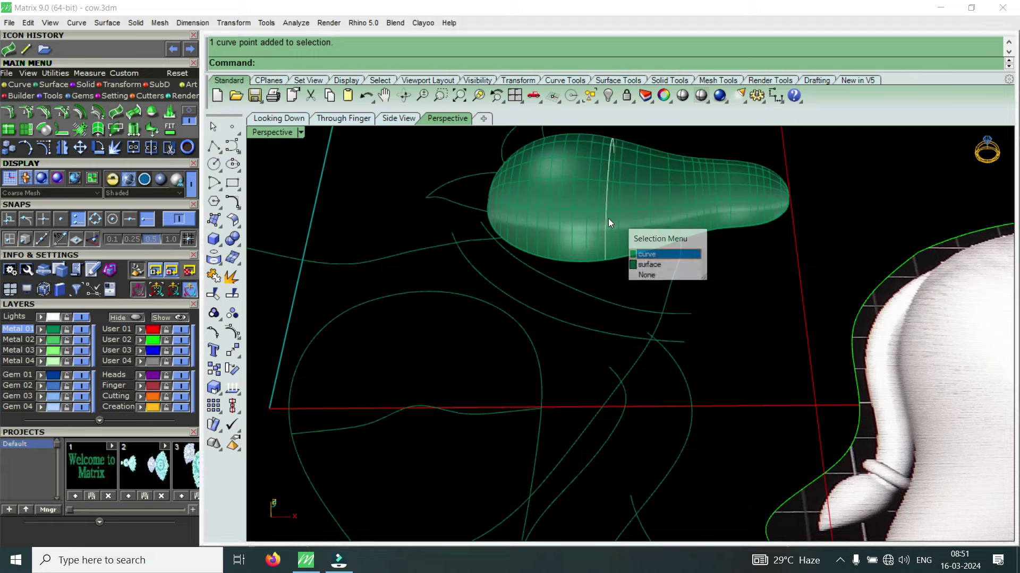
left_click(661, 255)
mouse_move(750, 308)
right_mouse_down()
mouse_move(628, 321)
mouse_move(714, 291)
right_mouse_up()
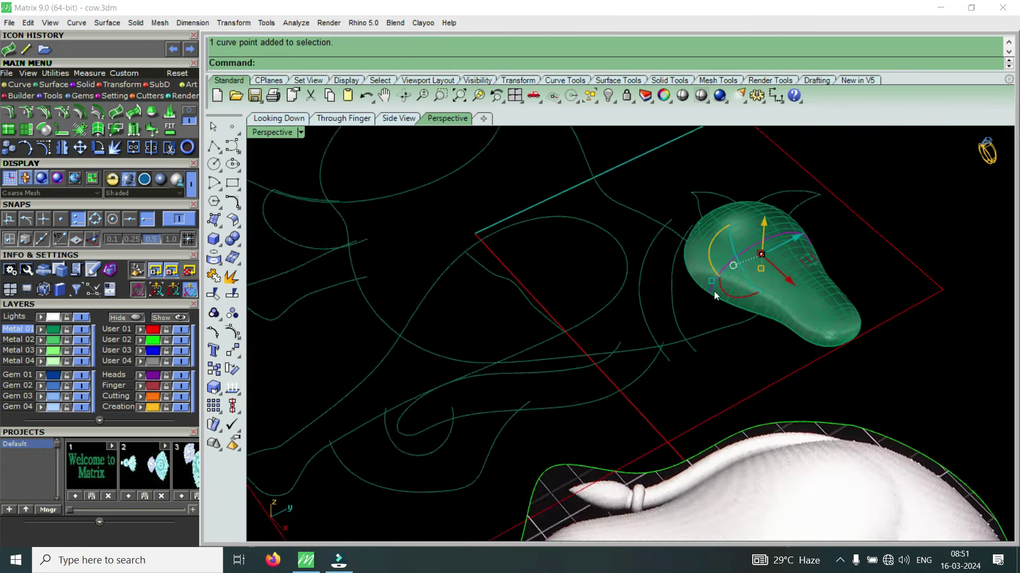
scroll(706, 287, "up", 2)
left_click(121, 84)
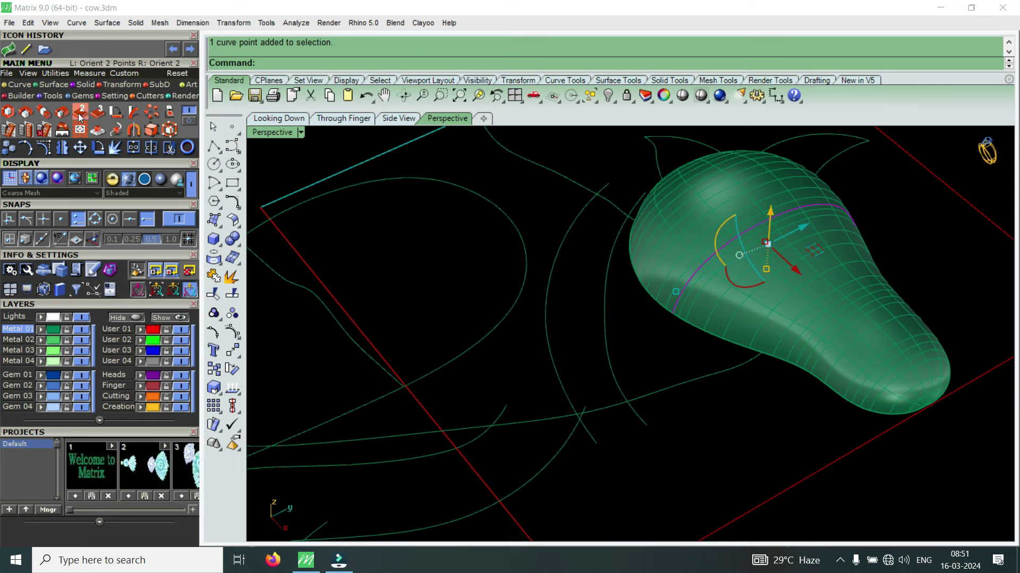
- Copy the arch with Orient 2 Points, fitting its two ends onto the rail's ends
left_click(79, 115)
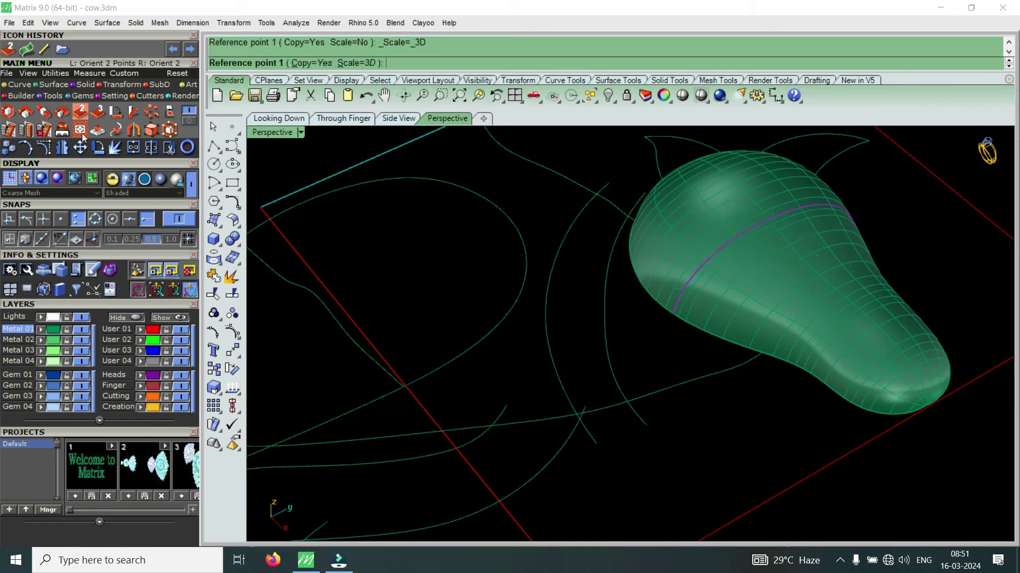
left_click(672, 313)
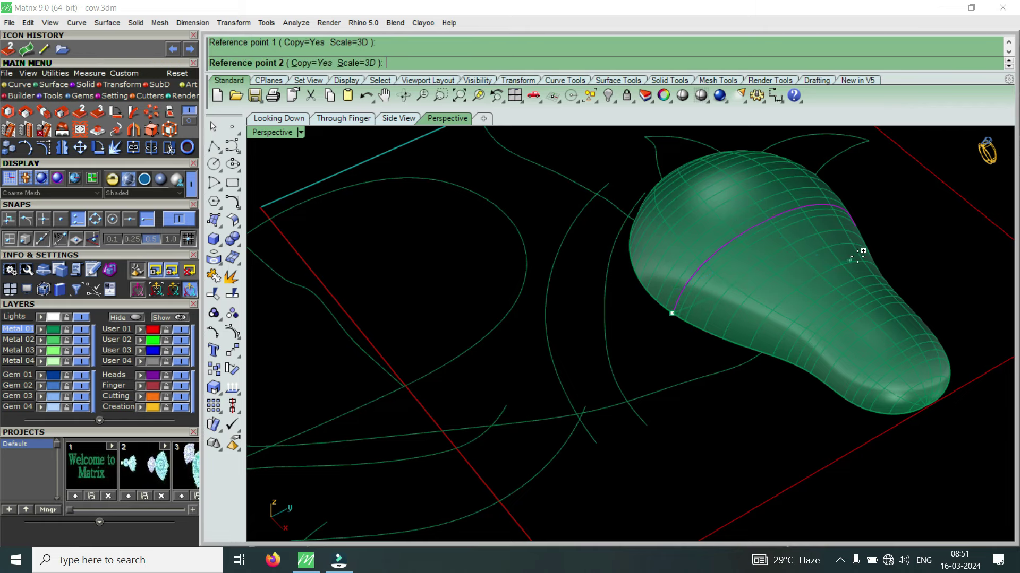
left_click(856, 227)
scroll(734, 276, "down", 2)
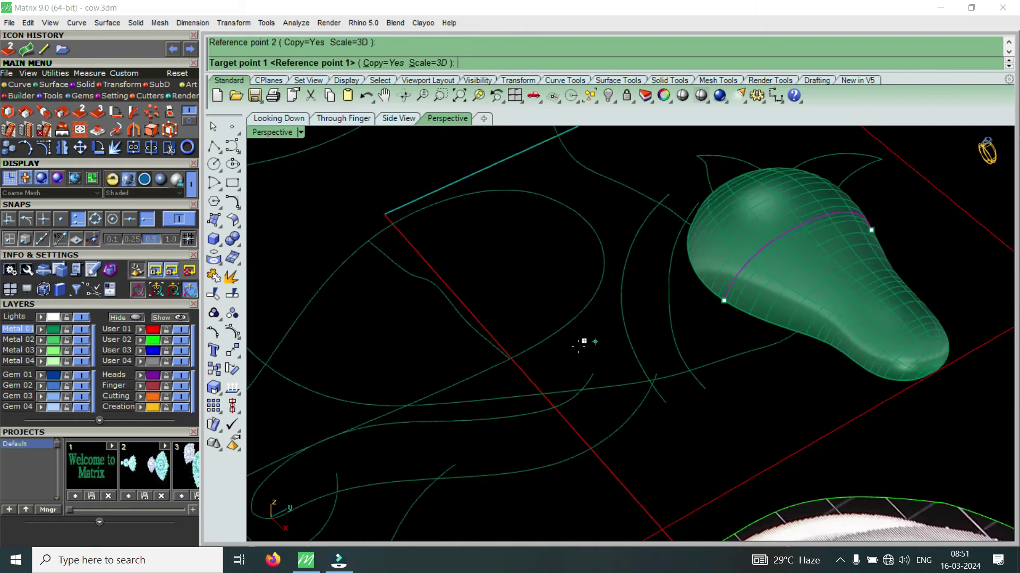
scroll(584, 340, "up", 2)
left_click(493, 362)
scroll(478, 340, "down", 2)
scroll(404, 266, "up", 1)
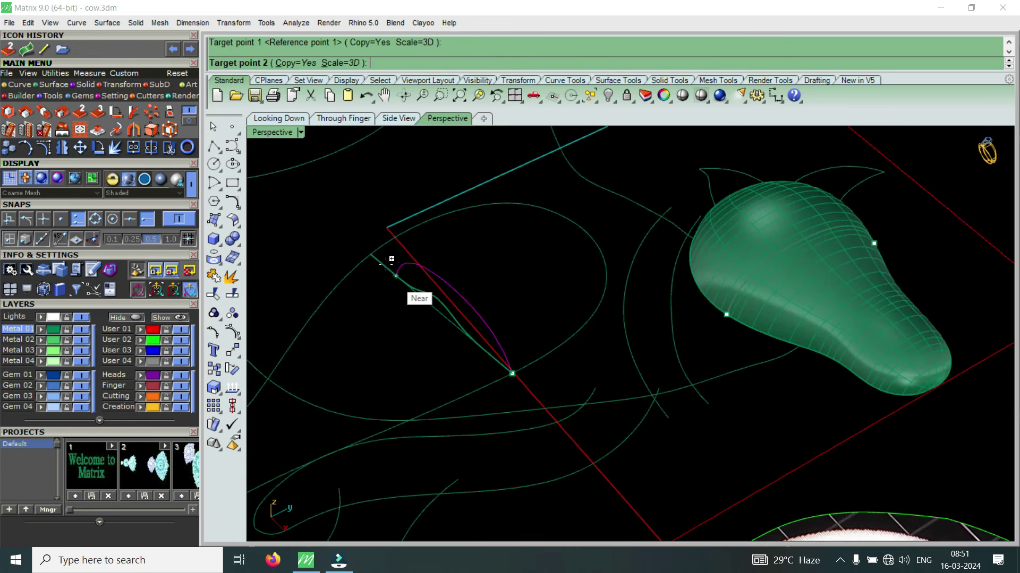
left_click(379, 254)
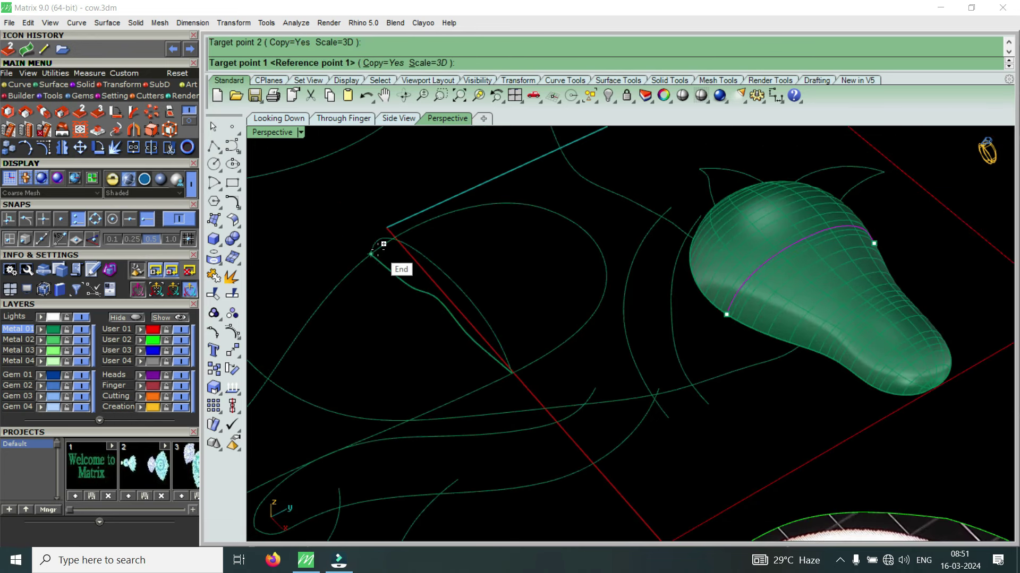
key("Return")
- Orbit around the cow to inspect the copied arch from side and top views
mouse_move(421, 256)
right_mouse_down()
mouse_move(425, 316)
mouse_move(510, 261)
mouse_move(544, 223)
mouse_move(527, 326)
right_mouse_up()
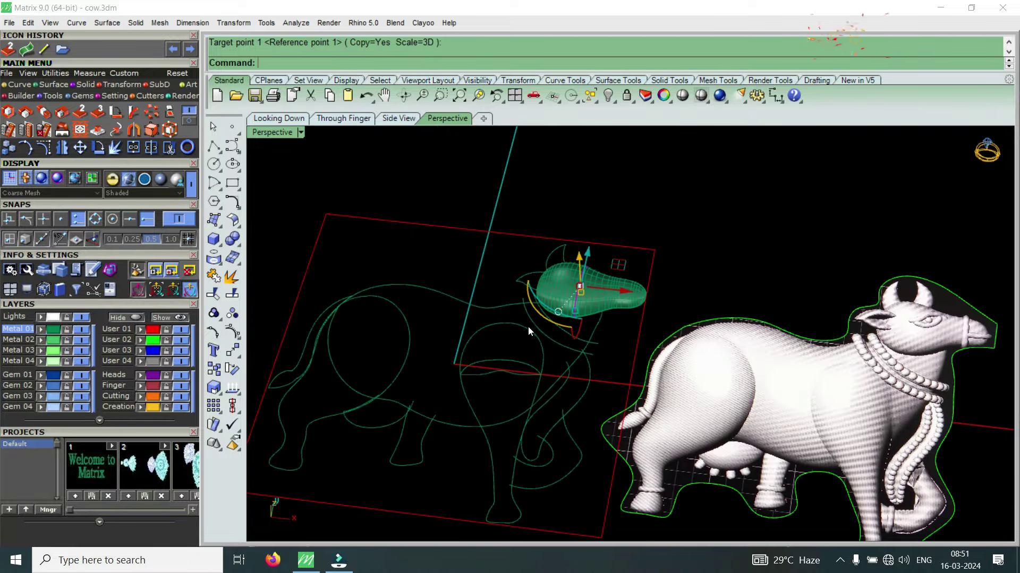
scroll(615, 350, "up", 2)
mouse_move(588, 409)
right_mouse_down()
mouse_move(579, 295)
mouse_move(599, 263)
mouse_move(559, 273)
mouse_move(567, 267)
right_mouse_up()
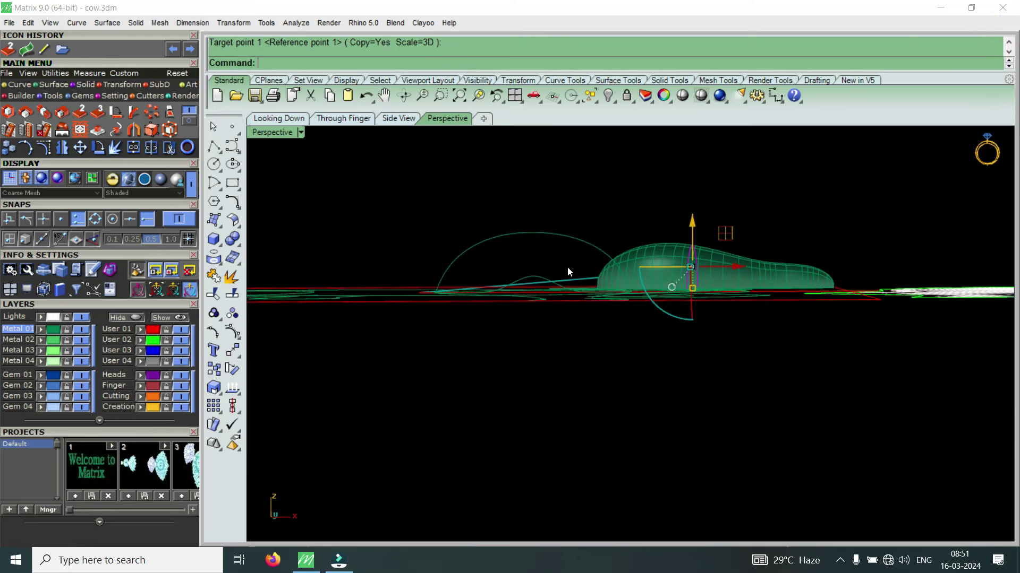
right_click_drag(540, 288, 550, 356)
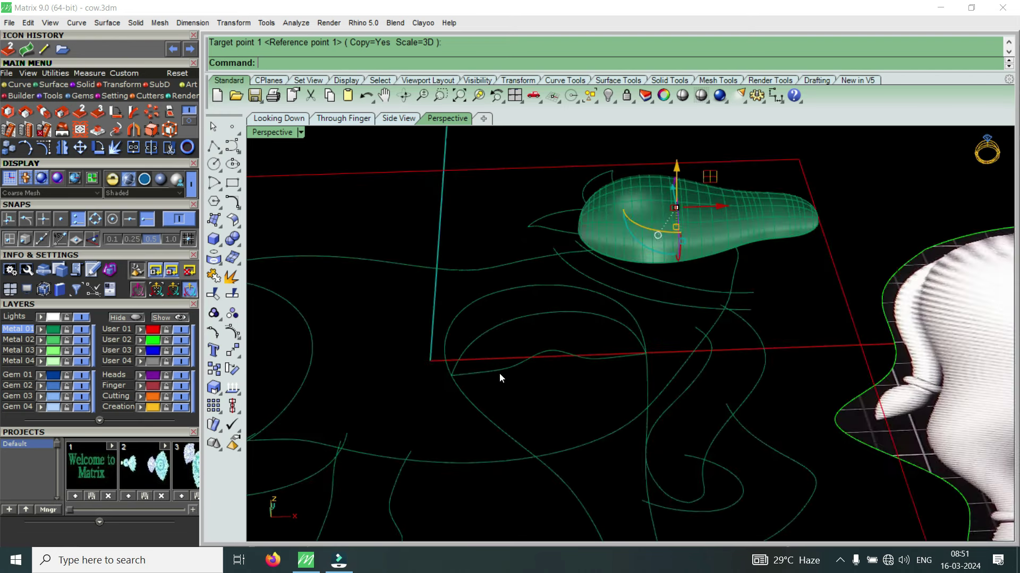
scroll(499, 373, "up", 2)
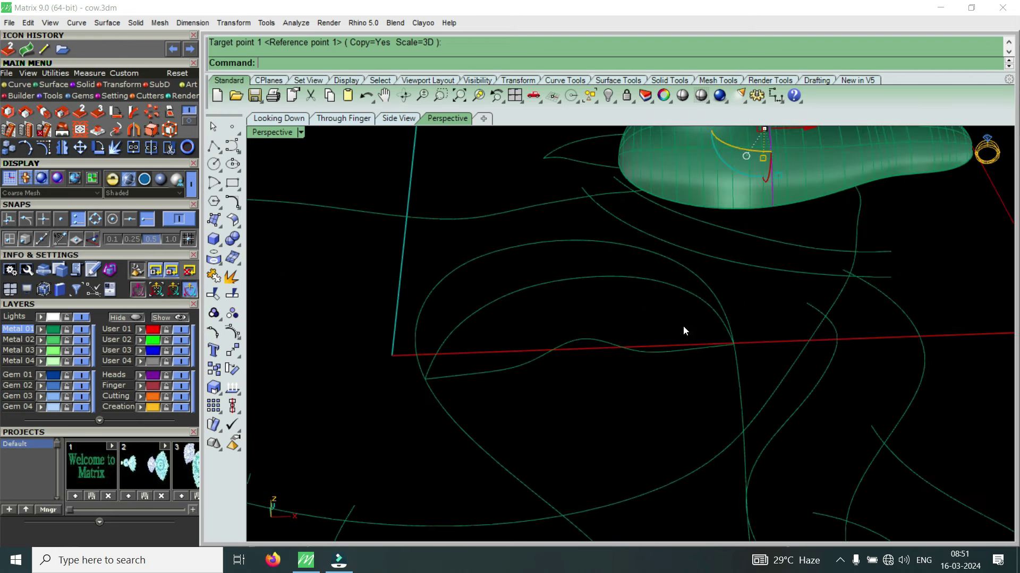
- Delete the stray copied curve and rebuild the large arch with 9 points, degree 3
left_click(535, 359)
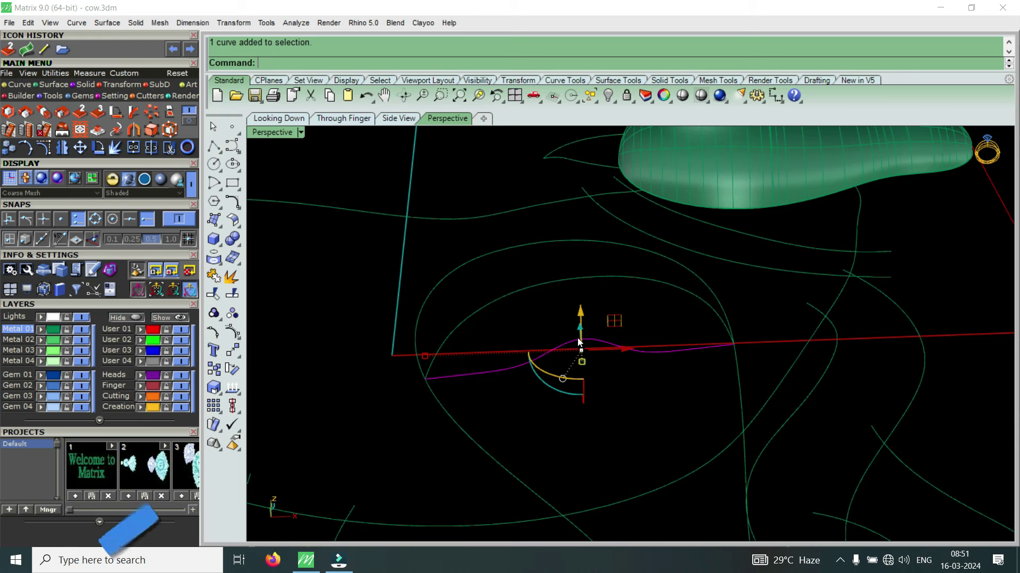
key("Delete")
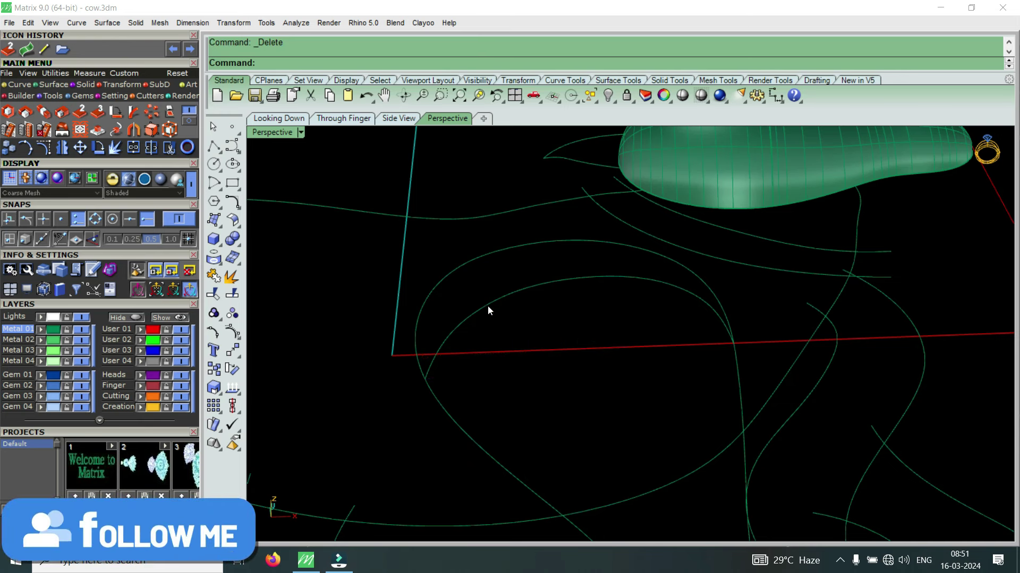
left_click(484, 303)
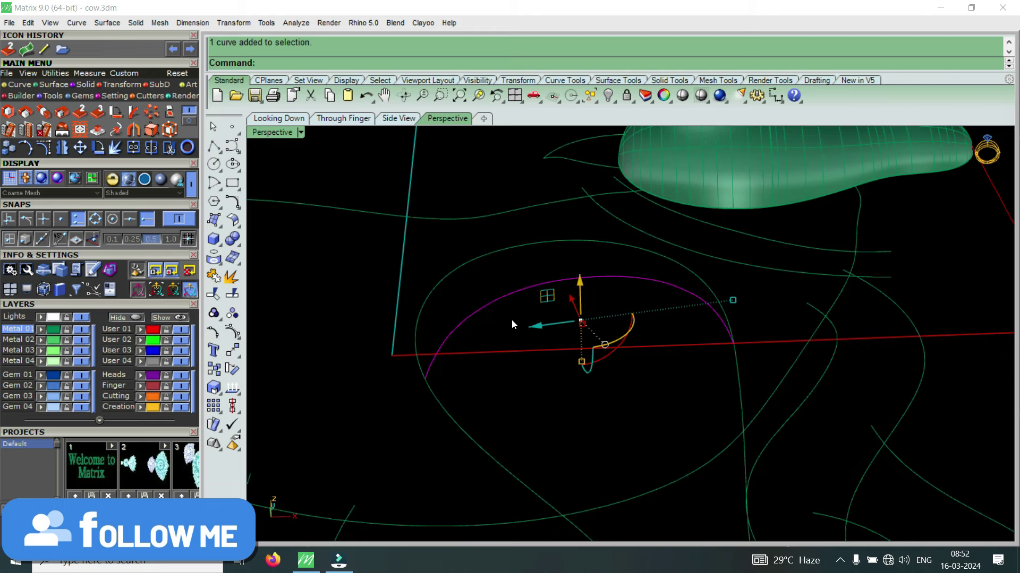
type("Rebuild")
key("Return")
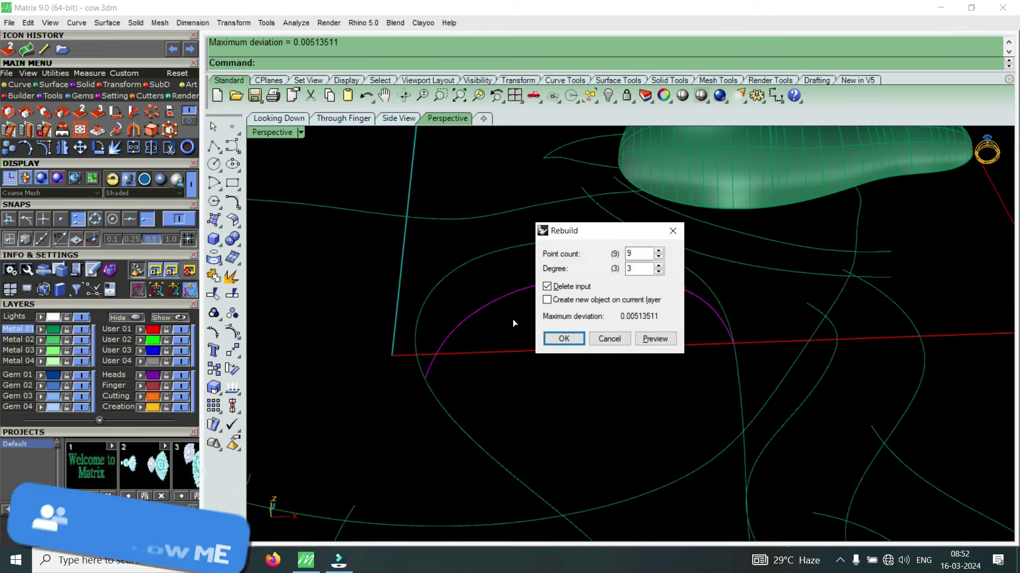
left_click(562, 338)
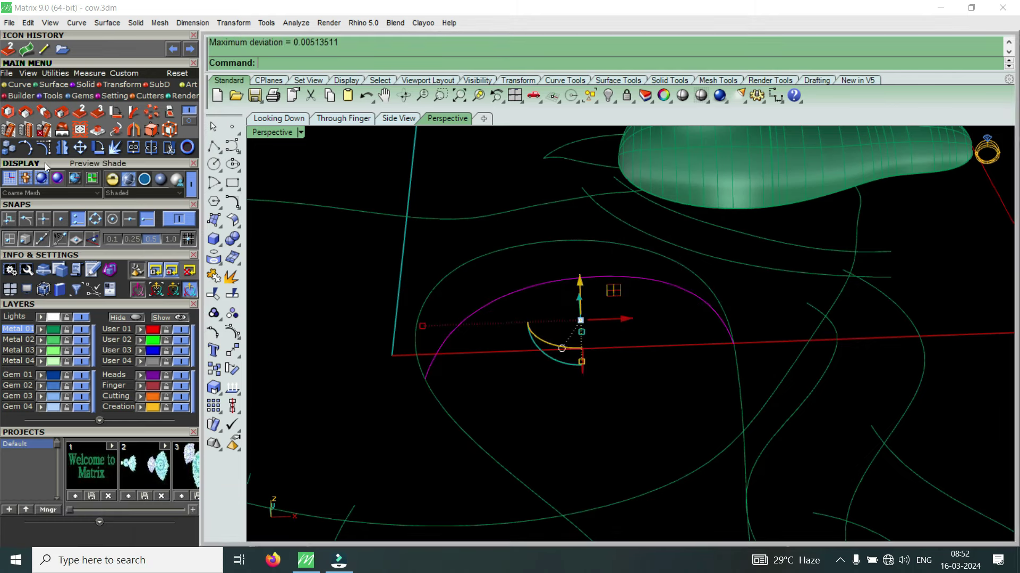
left_click(43, 150)
- Nudge two control points on the arch's left side slightly
mouse_move(444, 305)
right_mouse_down()
mouse_move(420, 259)
mouse_move(463, 230)
mouse_move(340, 194)
right_mouse_up()
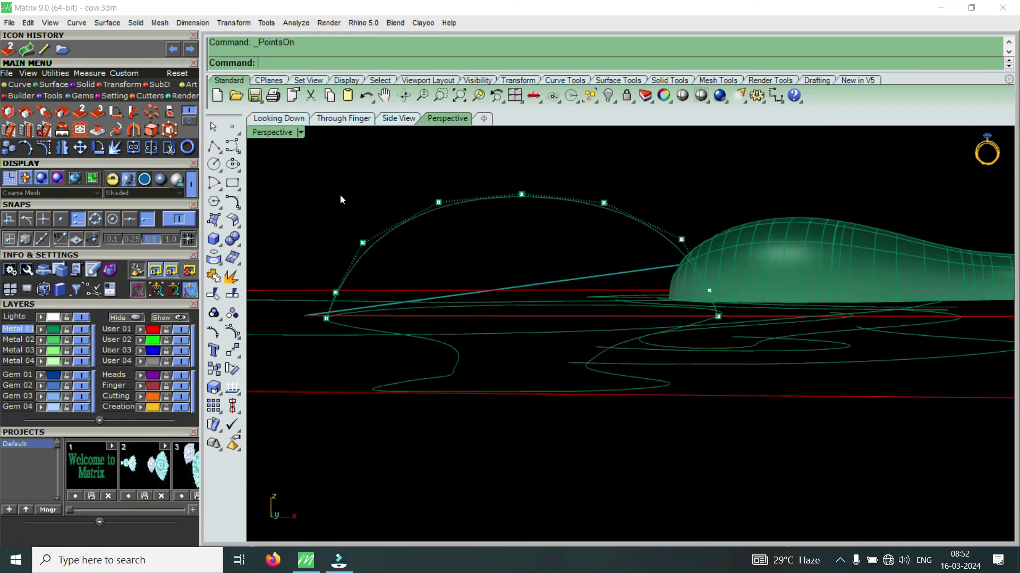
left_click_drag(460, 254, 460, 254)
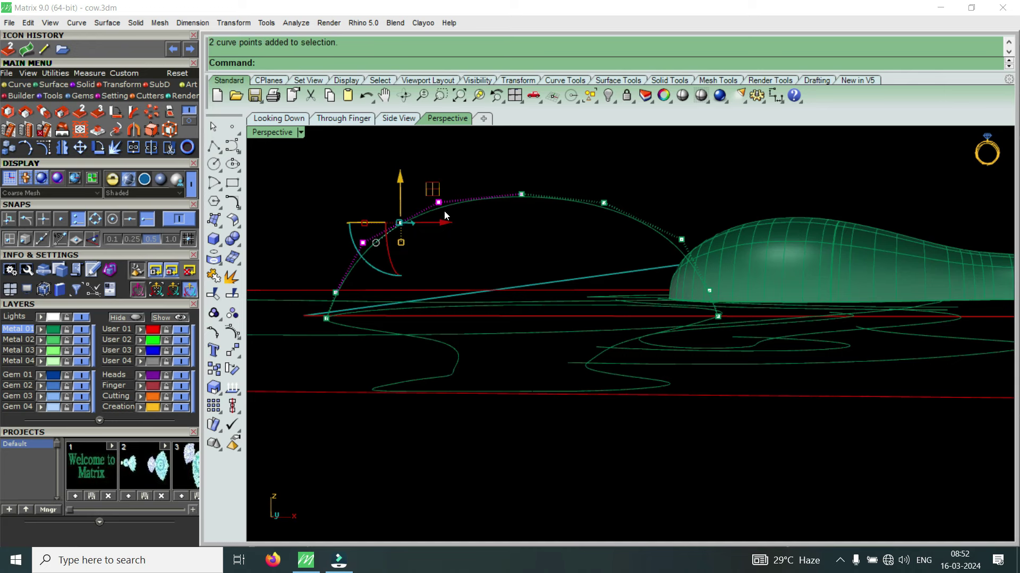
left_click_drag(400, 181, 410, 183)
scroll(568, 206, "down", 2)
scroll(542, 212, "down", 2)
right_click_drag(543, 212, 603, 222)
left_click(570, 207)
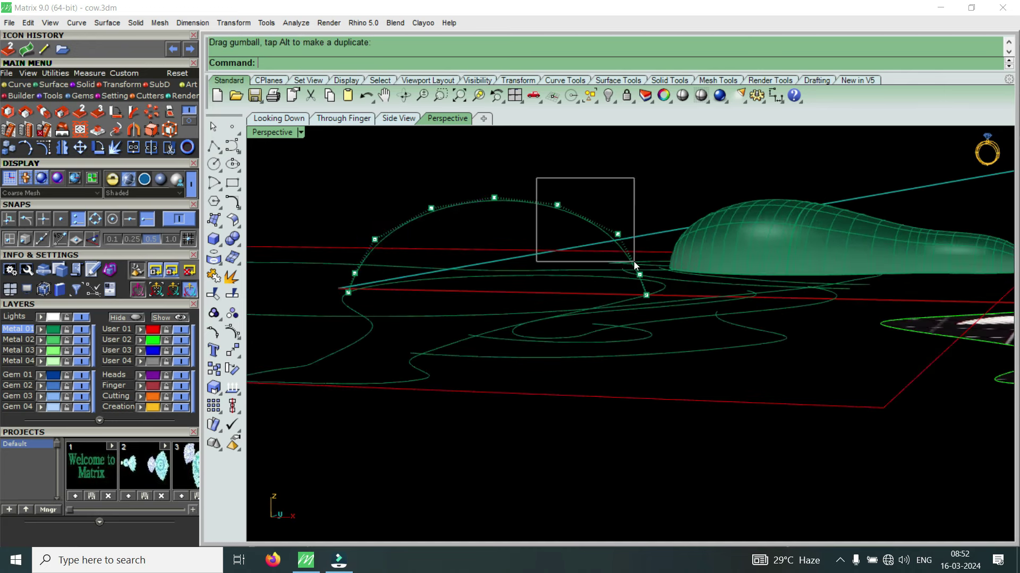
- Lower another pair of control points on the arch
left_click_drag(635, 262, 632, 257)
scroll(610, 232, "up", 2)
left_click_drag(567, 169, 568, 175)
mouse_move(568, 175)
right_mouse_down()
mouse_move(605, 228)
mouse_move(617, 183)
right_mouse_up()
left_click_drag(608, 168, 689, 311)
left_click_drag(649, 231, 644, 244)
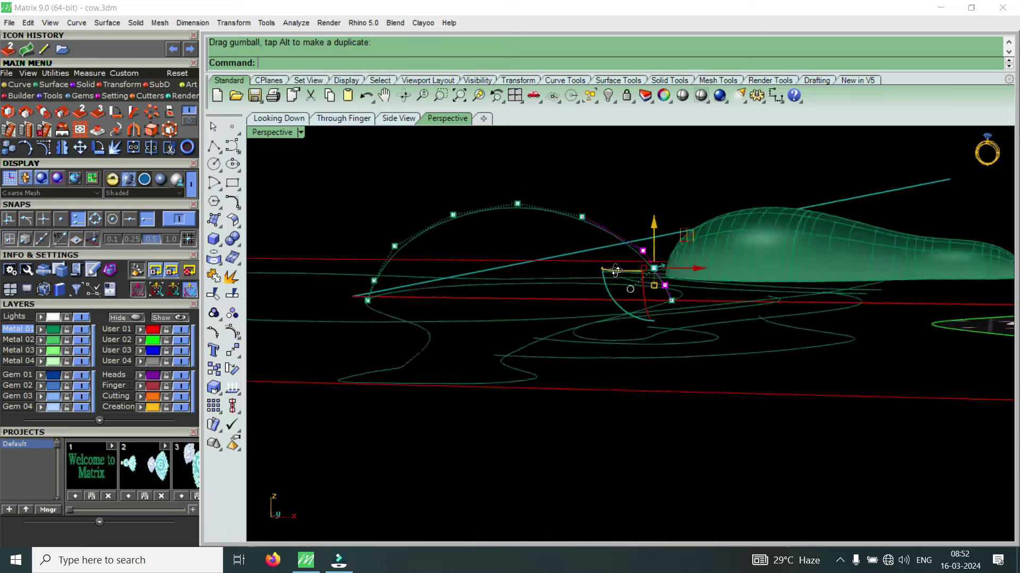
right_click_drag(644, 243, 372, 212)
- Adjust the height of the control points near the arch's left end
left_click_drag(364, 206, 459, 285)
scroll(431, 250, "up", 5)
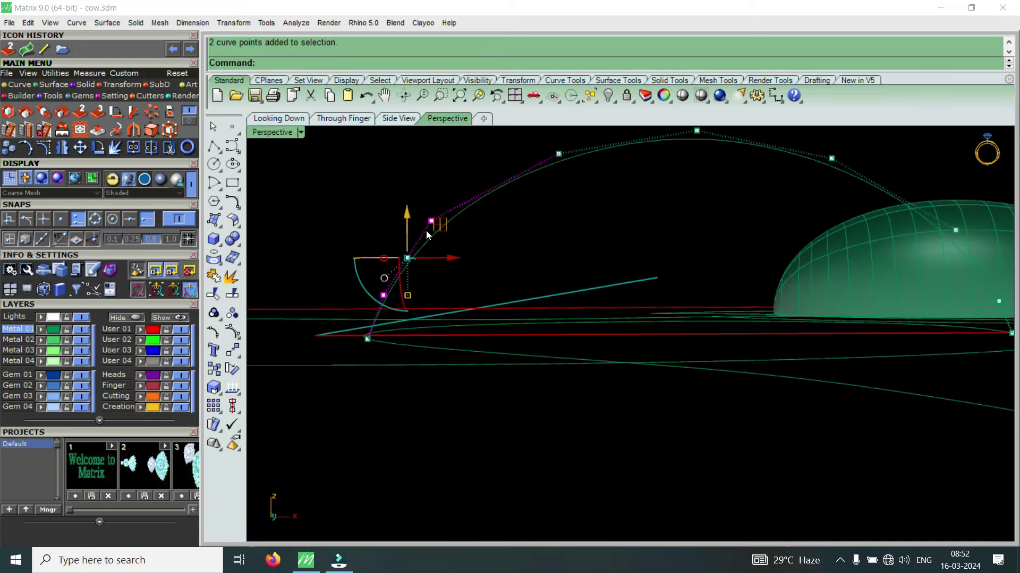
left_click_drag(403, 218, 418, 223)
scroll(480, 278, "down", 3)
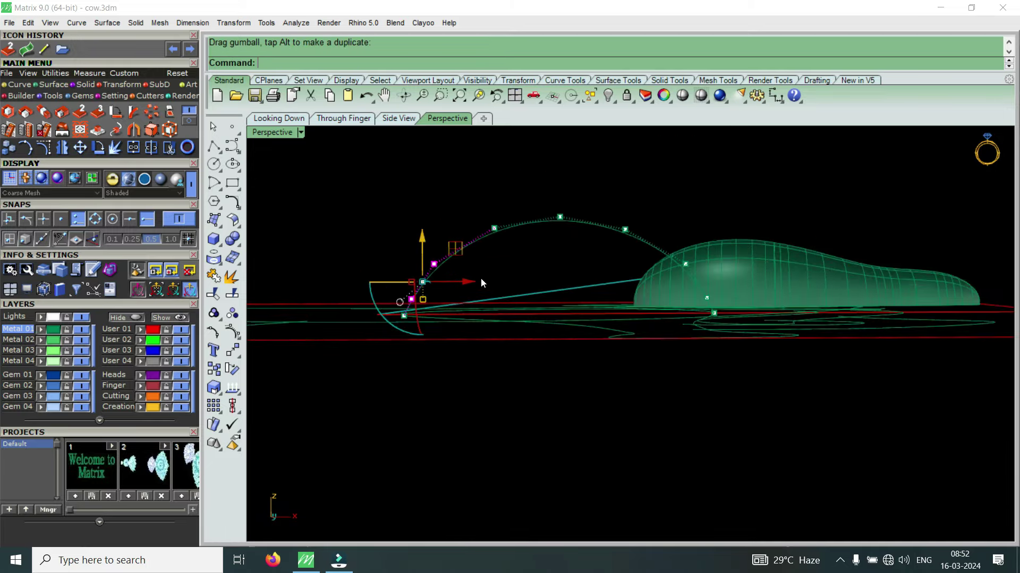
left_click(445, 206)
left_click_drag(581, 255, 581, 255)
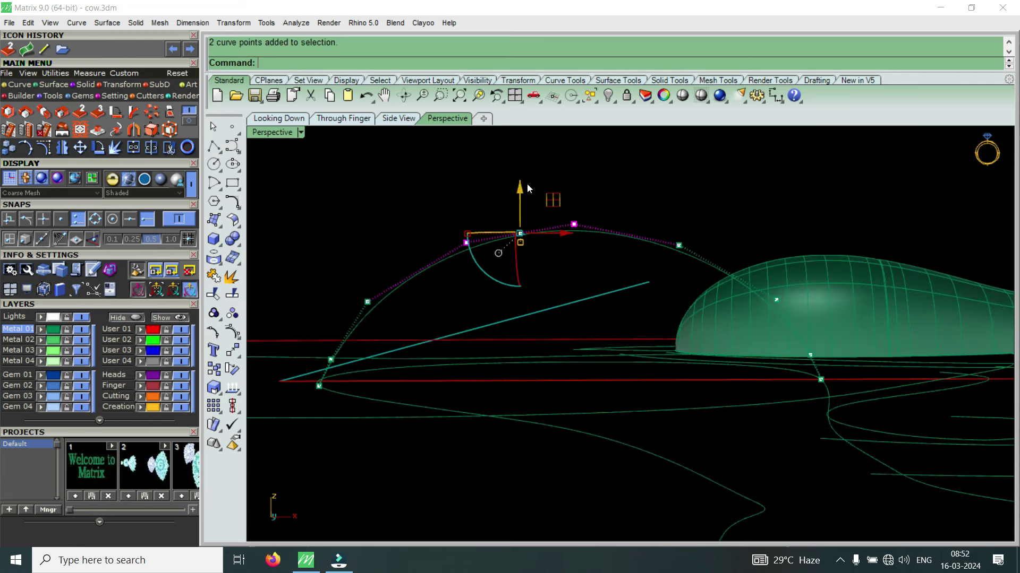
left_click_drag(527, 183, 523, 218)
right_click_drag(524, 217, 532, 221)
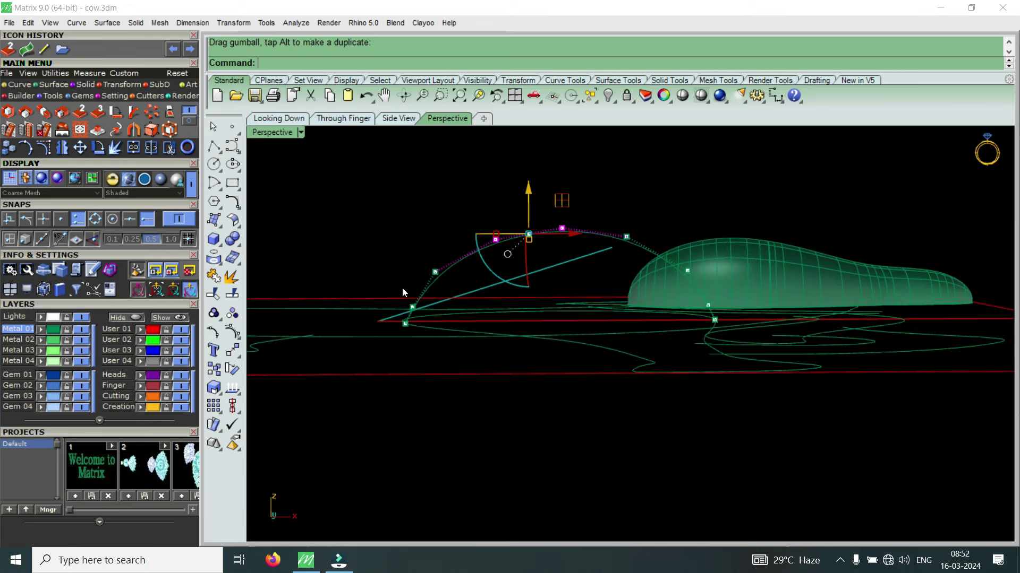
- Move a further pair of arch control points downward to reshape it
right_click_drag(403, 288, 409, 262)
scroll(407, 247, "up", 2)
scroll(407, 244, "up", 2)
left_click_drag(399, 193, 527, 303)
left_click_drag(438, 225, 435, 288)
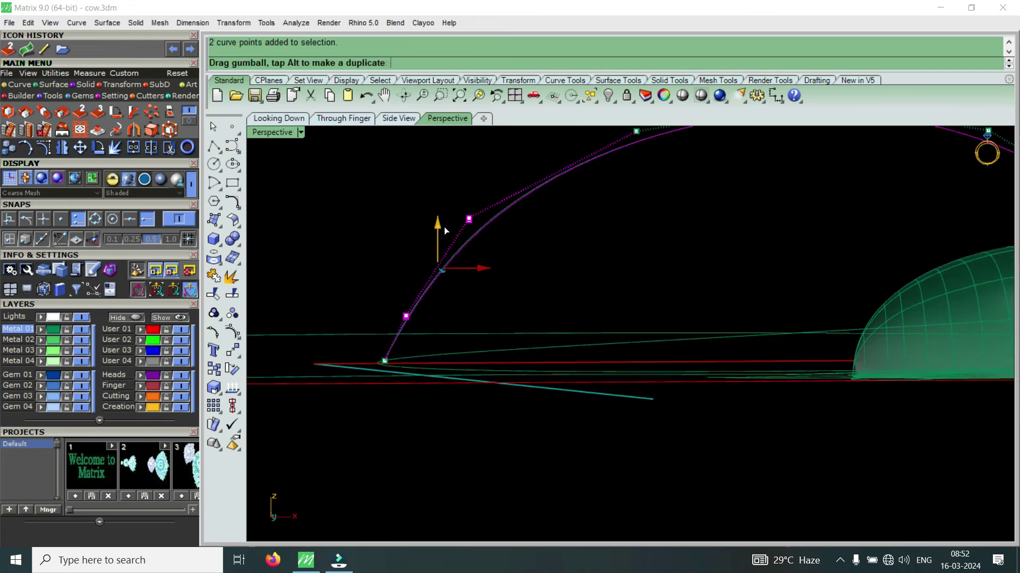
scroll(438, 290, "down", 3)
mouse_move(448, 293)
right_mouse_down()
mouse_move(512, 247)
mouse_move(464, 240)
right_mouse_up()
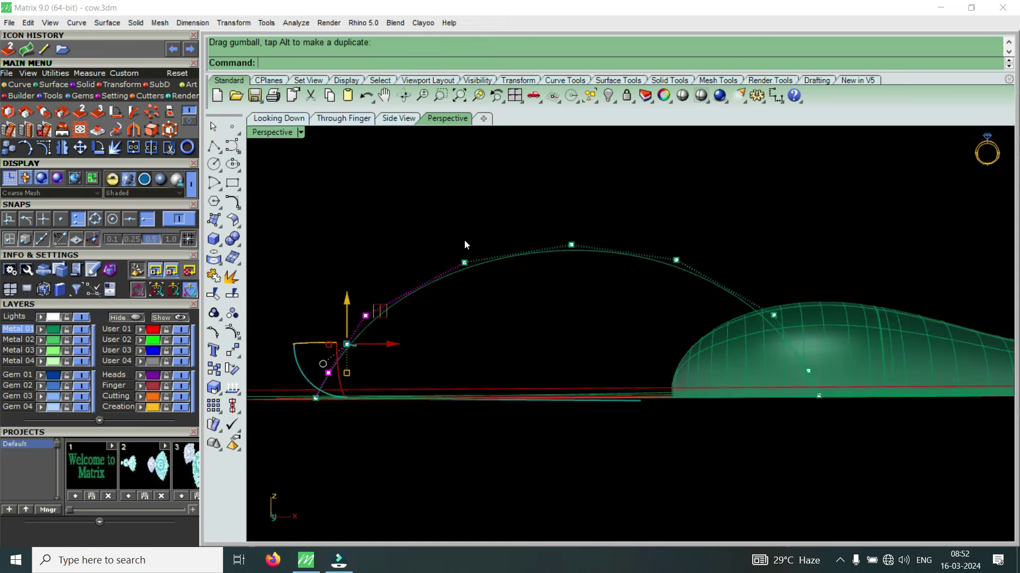
- Drag a single arch control point to refine the curve
left_click(365, 315)
right_click_drag(406, 332, 372, 281)
left_click_drag(366, 273, 368, 273)
mouse_move(367, 273)
right_mouse_down()
mouse_move(460, 270)
mouse_move(479, 292)
right_mouse_up()
scroll(467, 295, "up", 5)
- Slightly lower two mid-arch points and two points near the arch top
left_click_drag(334, 237, 444, 374)
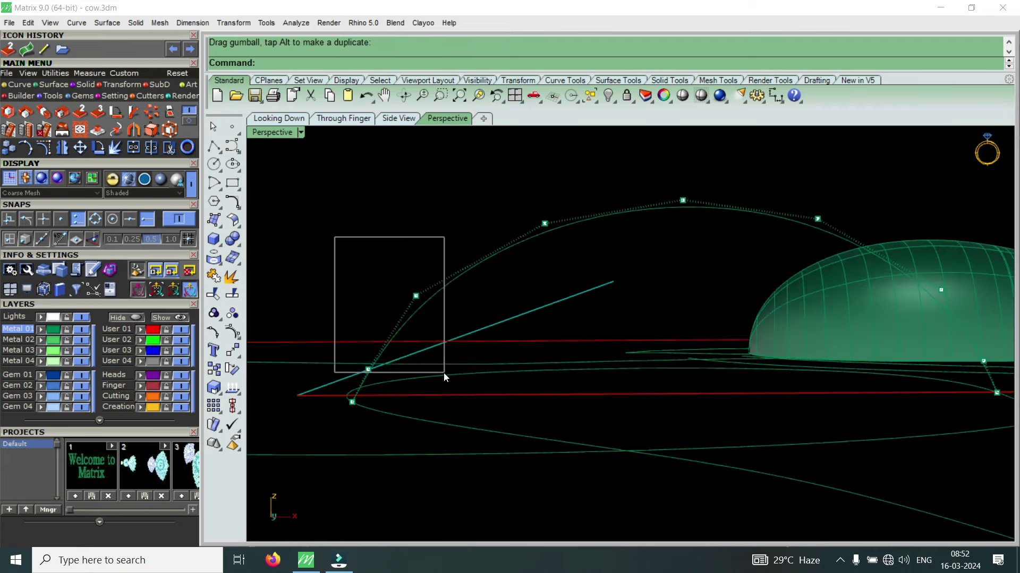
scroll(384, 305, "up", 1)
left_click_drag(384, 289, 390, 290)
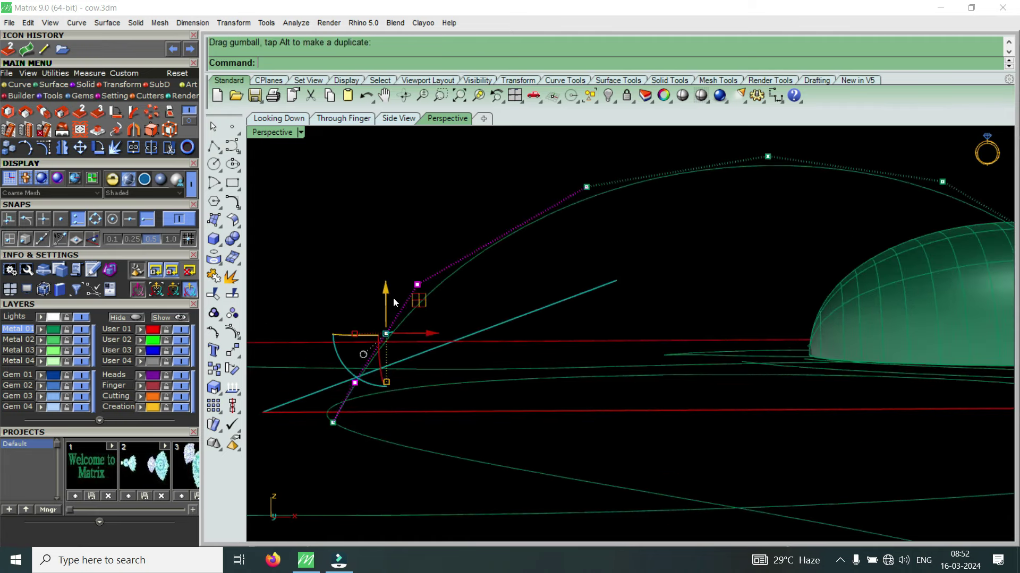
right_click_drag(393, 297, 480, 285)
scroll(483, 255, "up", 2)
left_click_drag(472, 194, 628, 261)
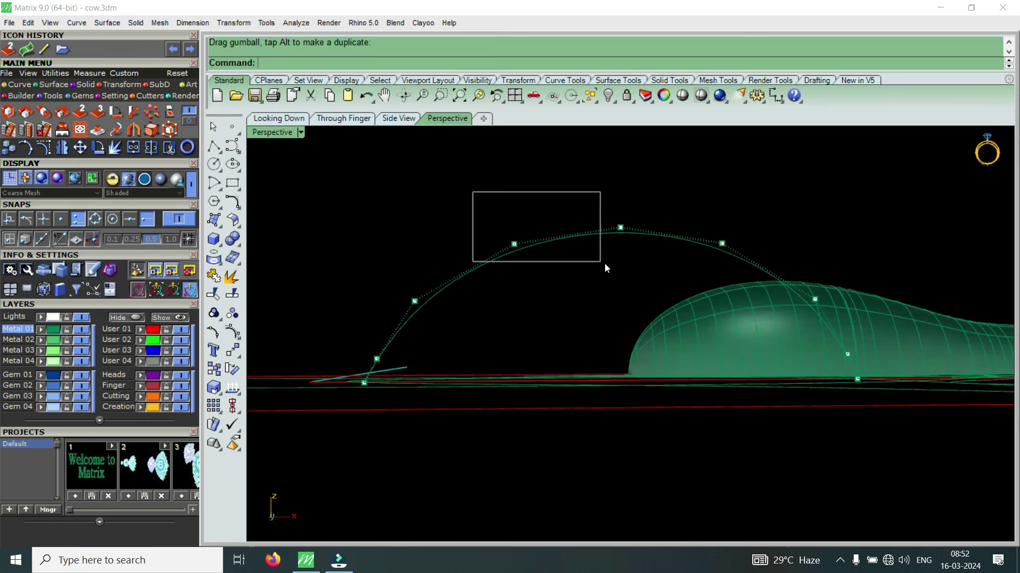
left_click_drag(571, 190, 570, 199)
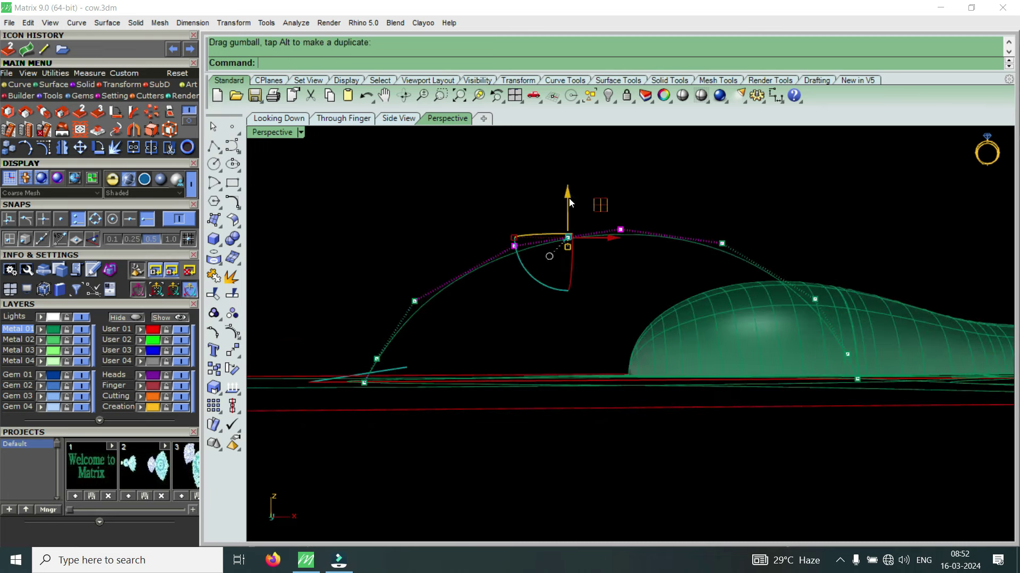
mouse_move(385, 229)
right_mouse_down()
mouse_move(631, 257)
mouse_move(487, 239)
right_mouse_up()
- Lower the two top arch points slightly and shift another pair
left_click(630, 279)
left_click_drag(441, 203, 577, 292)
left_click_drag(523, 222, 524, 227)
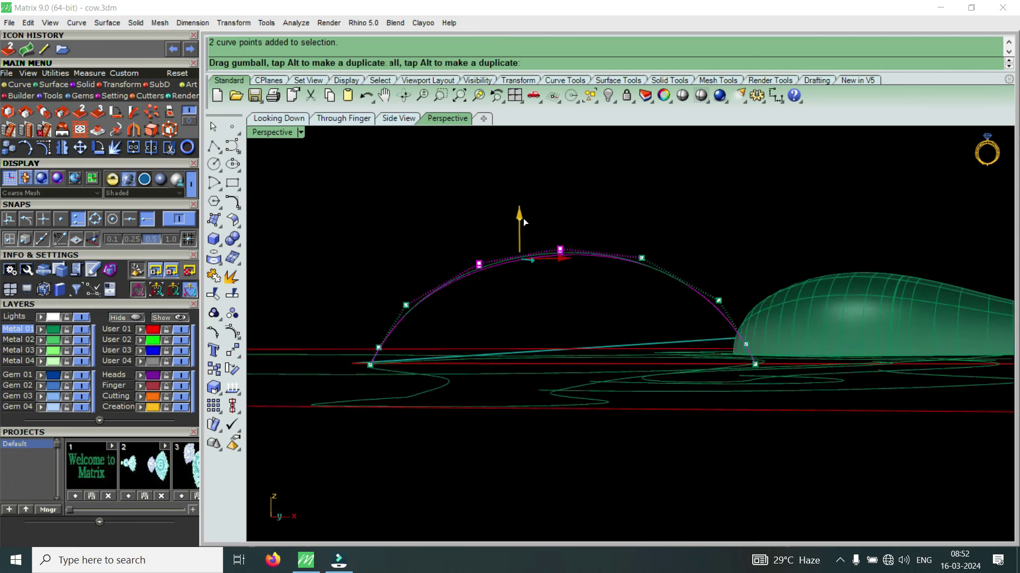
left_click_drag(360, 252, 422, 321)
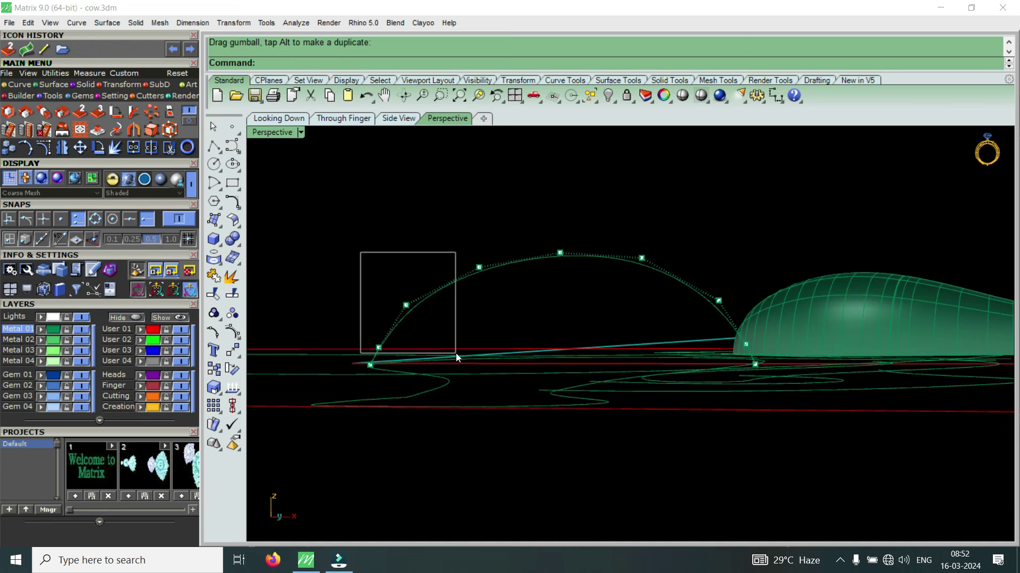
left_click_drag(456, 353, 456, 354)
right_click_drag(457, 354, 393, 293)
left_click_drag(378, 285, 380, 284)
right_click_drag(381, 285, 435, 236)
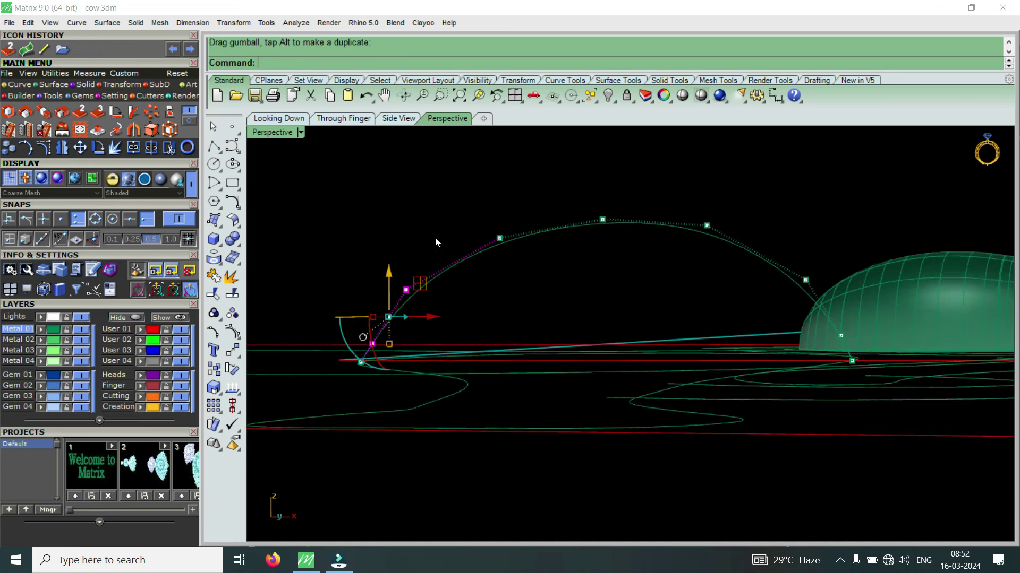
left_click_drag(455, 228, 454, 224)
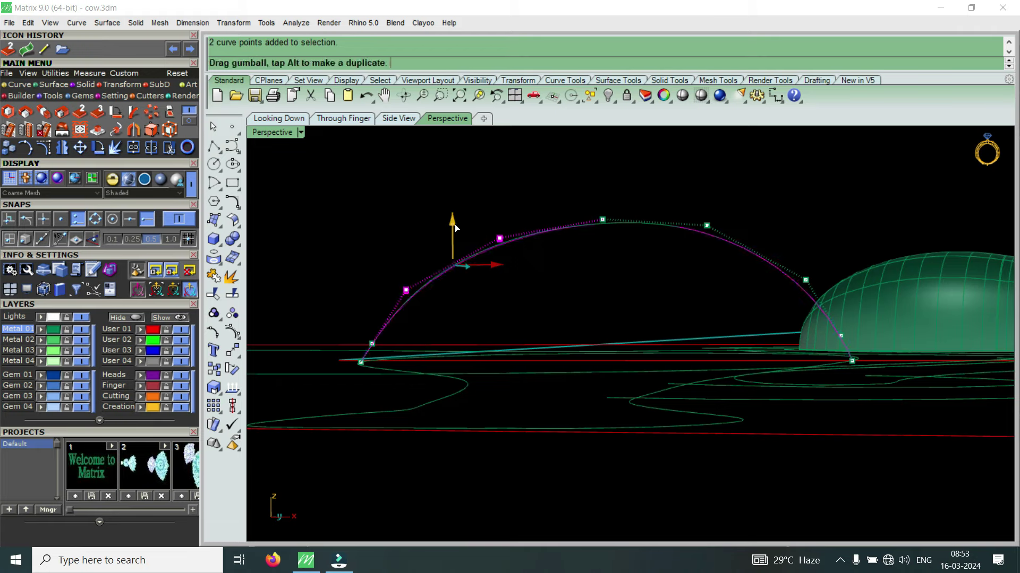
- Select two more arch control points and orbit to check the dome shape
right_click_drag(460, 249, 481, 314)
mouse_move(569, 327)
right_mouse_down()
mouse_move(546, 278)
mouse_move(587, 257)
mouse_move(549, 208)
right_mouse_up()
left_click_drag(549, 208, 701, 305)
right_click_drag(626, 257, 770, 262)
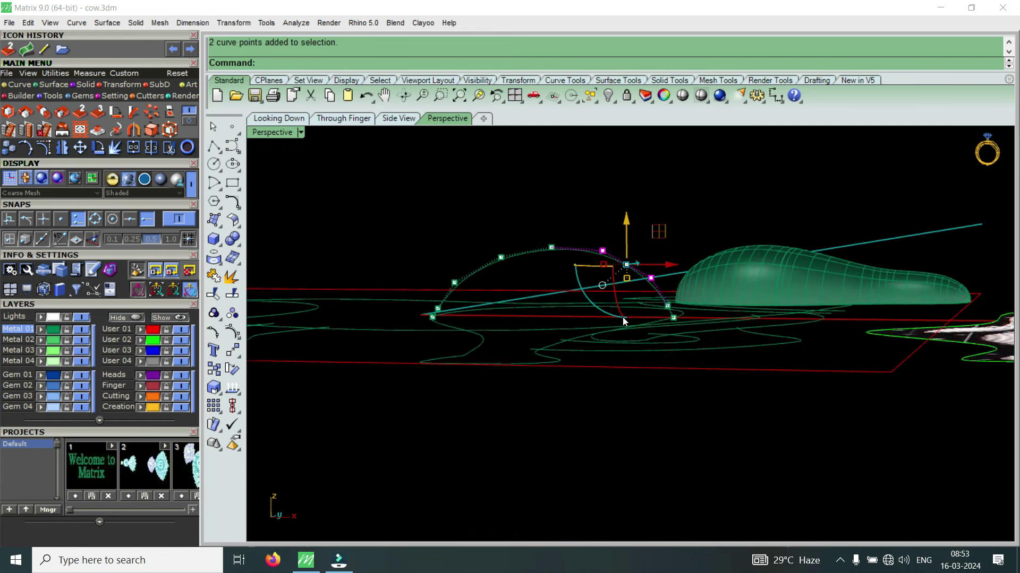
mouse_move(590, 327)
right_mouse_down()
mouse_move(633, 215)
mouse_move(644, 219)
mouse_move(594, 383)
mouse_move(613, 303)
mouse_move(730, 396)
mouse_move(803, 385)
right_mouse_up()
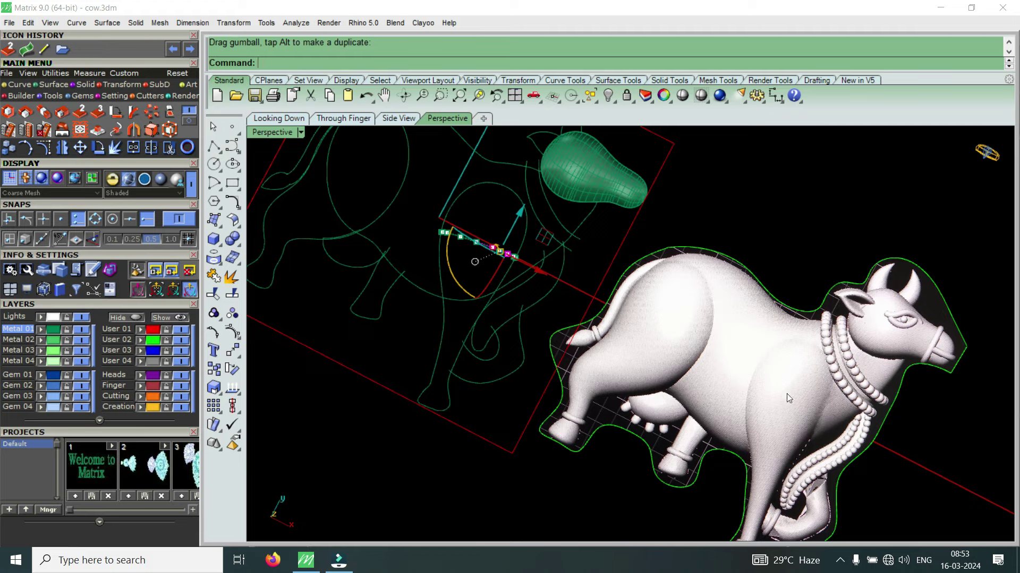
- From a side view, move two control points near the arch top to raise the dome
scroll(743, 372, "down", 2)
scroll(566, 276, "up", 3)
scroll(531, 297, "up", 3)
mouse_move(616, 389)
right_mouse_down()
mouse_move(636, 259)
mouse_move(604, 287)
right_mouse_up()
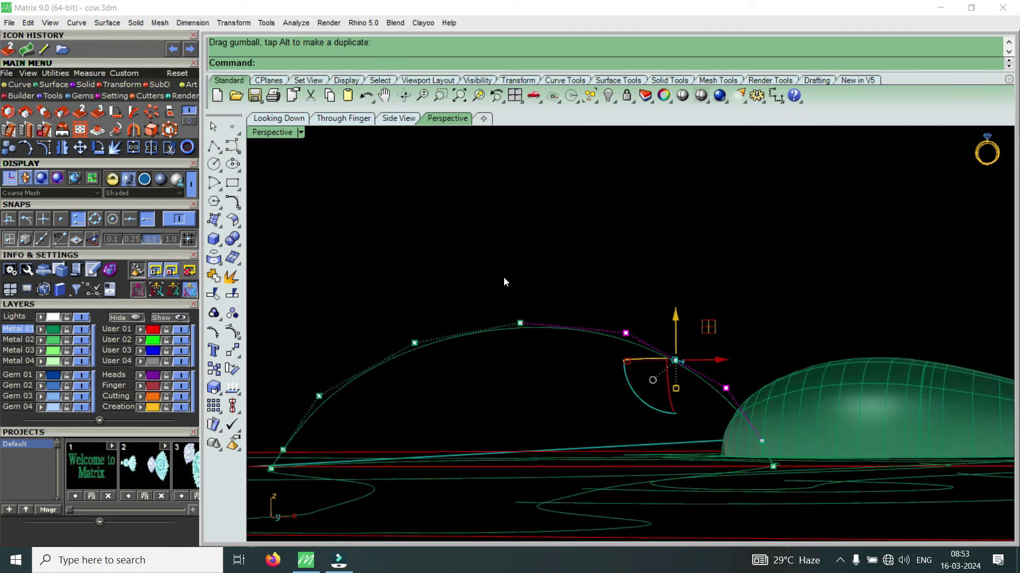
left_click_drag(504, 282, 652, 355)
left_click_drag(572, 284, 586, 285)
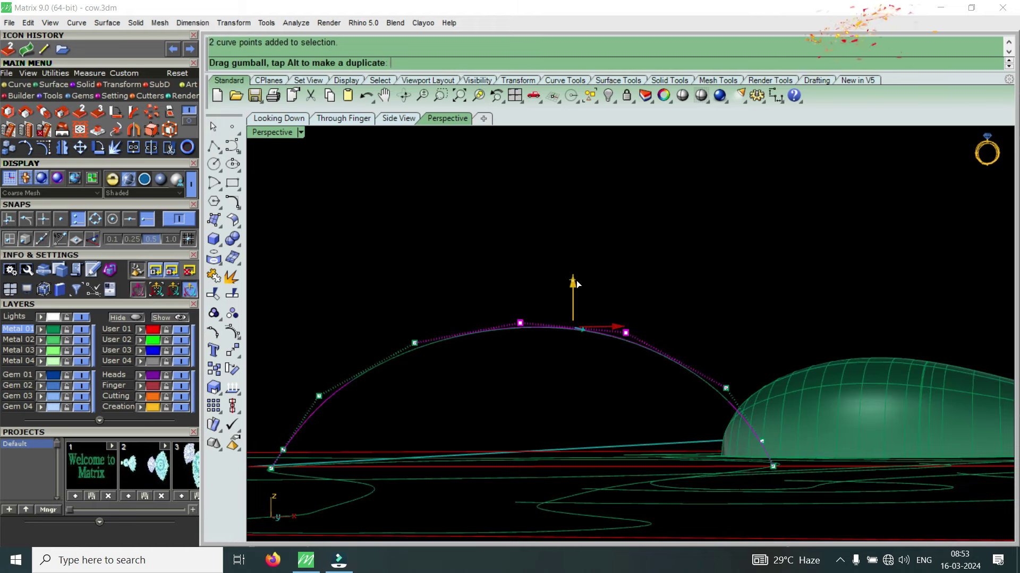
right_click_drag(586, 286, 627, 320)
left_click_drag(579, 227, 715, 352)
right_click_drag(675, 332, 544, 332)
- Adjust single arch control points one at a time to even out the curve
left_click(435, 308)
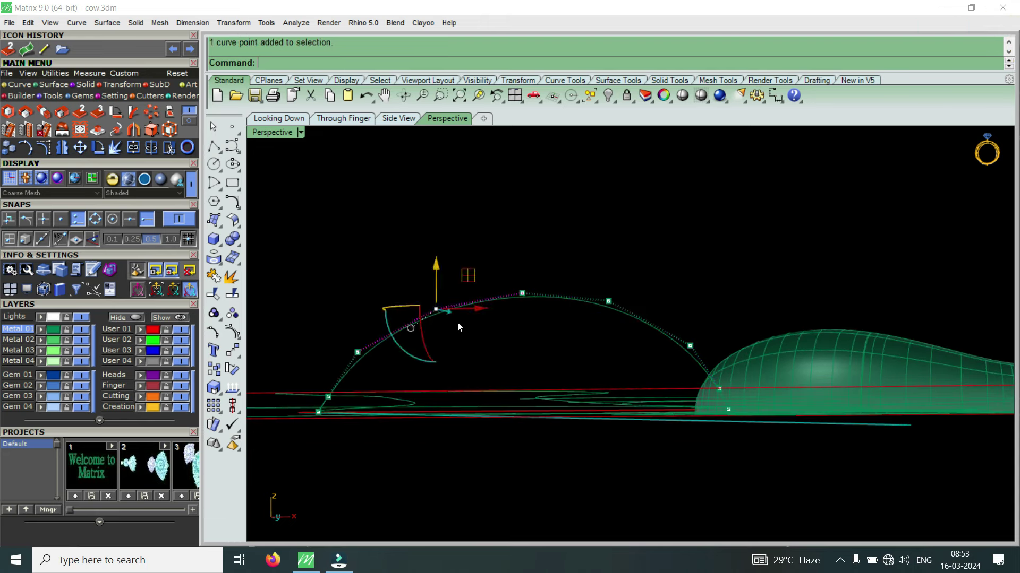
left_click(440, 265)
scroll(340, 339, "up", 3)
left_click(369, 354)
left_click_drag(375, 312, 377, 305)
mouse_move(377, 304)
right_mouse_down()
mouse_move(339, 359)
mouse_move(314, 356)
right_mouse_up()
mouse_move(314, 357)
left_mouse_down()
mouse_move(353, 412)
mouse_move(347, 359)
left_mouse_up()
mouse_move(349, 359)
right_mouse_down()
mouse_move(377, 323)
mouse_move(569, 279)
mouse_move(713, 311)
right_mouse_up()
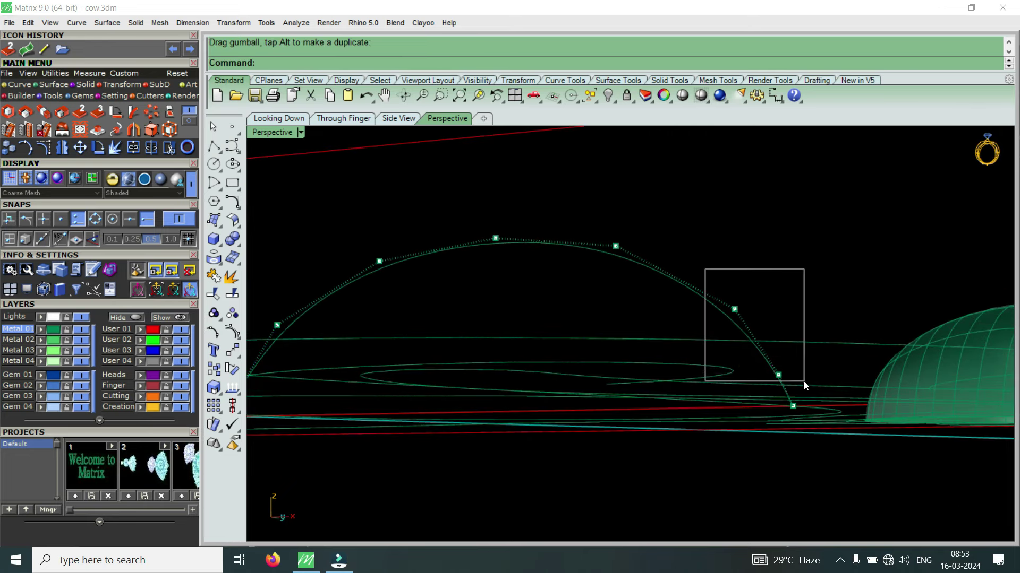
- Reshape the arch's right side with two points and lower a point near its left end
left_click_drag(804, 382, 804, 381)
scroll(757, 343, "up", 3)
left_click_drag(756, 297, 763, 319)
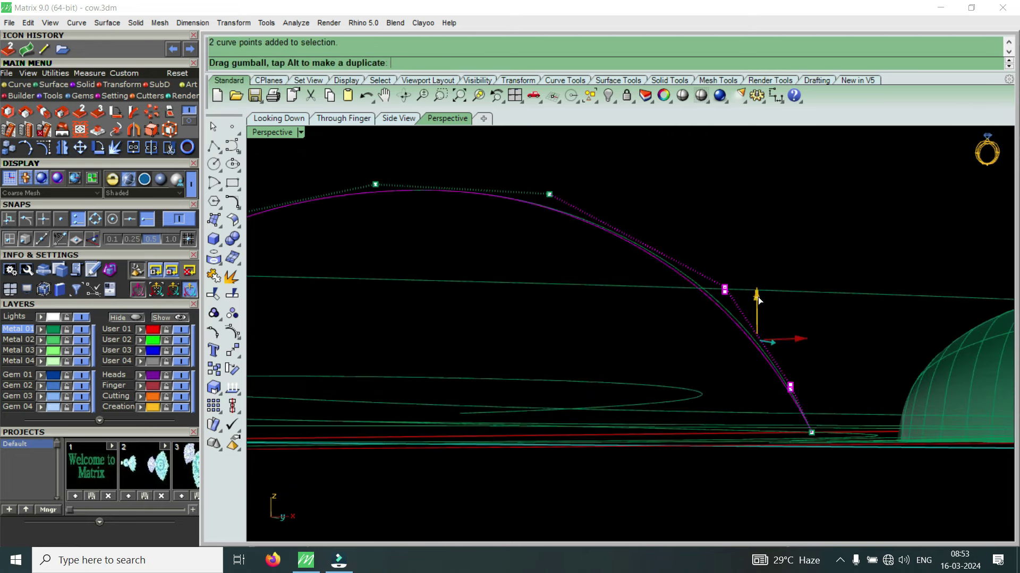
mouse_move(763, 319)
right_mouse_down()
mouse_move(682, 321)
mouse_move(381, 281)
right_mouse_up()
left_click_drag(374, 237, 456, 322)
left_click_drag(442, 270, 446, 279)
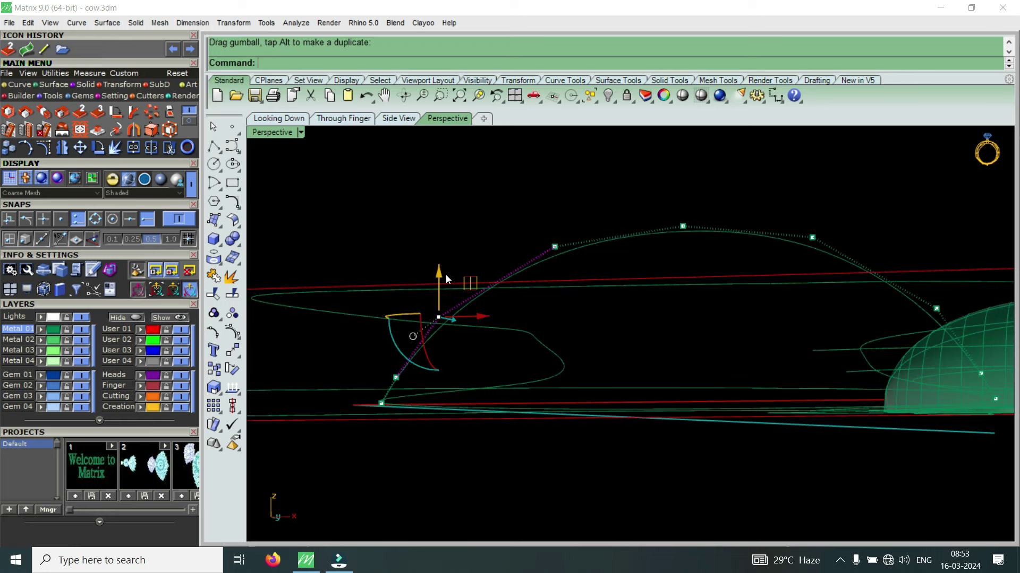
right_click_drag(445, 275, 402, 394)
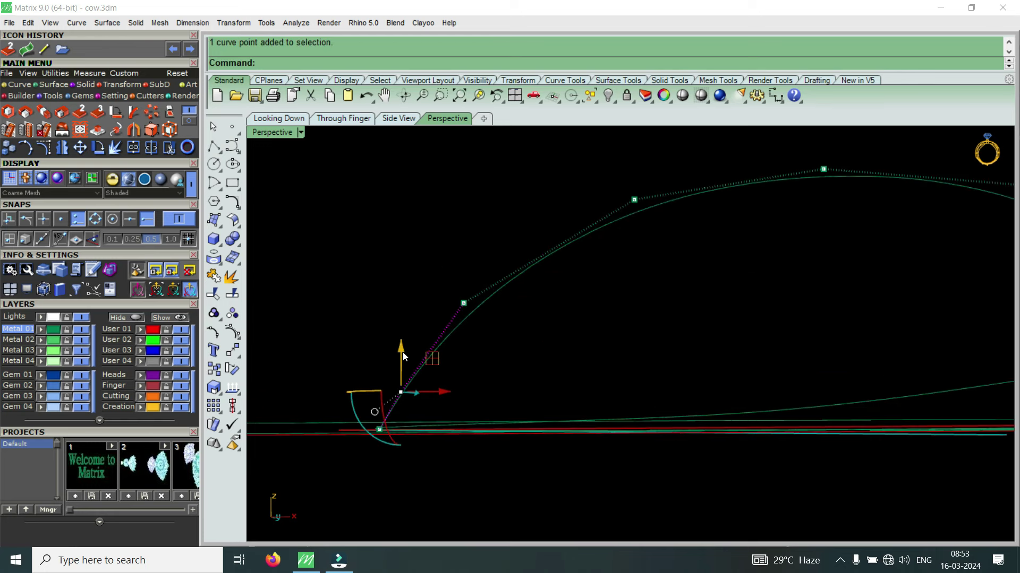
left_click_drag(405, 357, 408, 360)
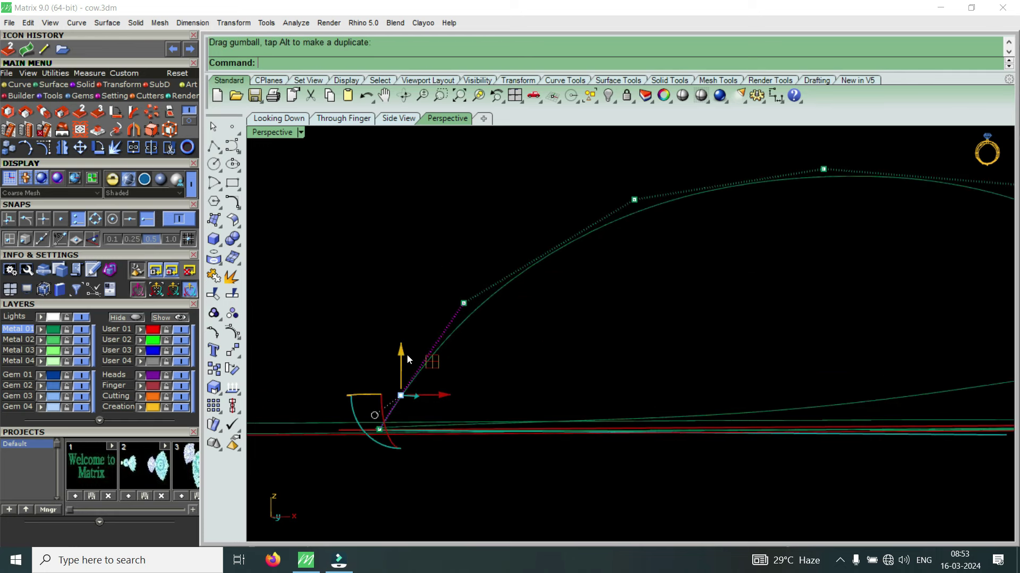
right_click_drag(433, 356, 531, 309)
- Move another pair of arch points and nudge a single point for symmetry
left_click_drag(505, 235, 680, 341)
left_click_drag(613, 257, 617, 260)
right_click_drag(617, 260, 674, 251)
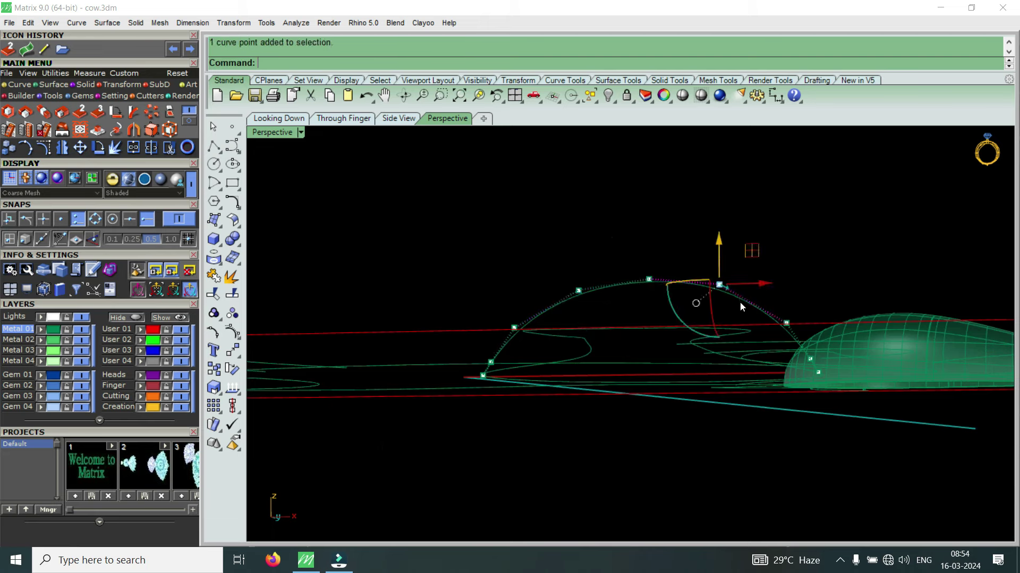
right_click_drag(742, 307, 721, 258)
left_click_drag(725, 236, 726, 234)
mouse_move(726, 233)
right_mouse_down()
mouse_move(588, 266)
mouse_move(511, 228)
right_mouse_up()
left_click(547, 284)
right_click_drag(547, 285, 504, 200)
- Nudge the remaining arch points and set the top point's height for a rounded dome
left_click_drag(506, 204, 684, 301)
left_click_drag(603, 235, 602, 226)
mouse_move(611, 240)
right_mouse_down()
mouse_move(772, 305)
mouse_move(781, 249)
right_mouse_up()
left_click_drag(781, 249, 839, 315)
left_click_drag(835, 274, 842, 264)
mouse_move(842, 264)
right_mouse_down()
mouse_move(632, 272)
mouse_move(664, 260)
right_mouse_up()
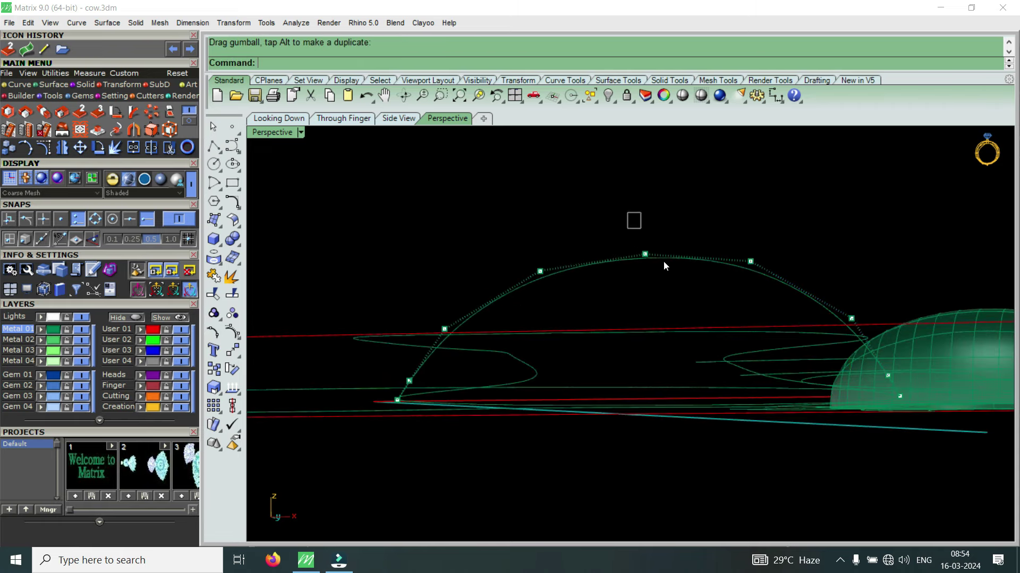
left_click(645, 254)
left_click(644, 208)
mouse_move(645, 209)
right_mouse_down()
mouse_move(588, 282)
mouse_move(585, 416)
mouse_move(578, 397)
mouse_move(660, 355)
mouse_move(567, 416)
right_mouse_up()
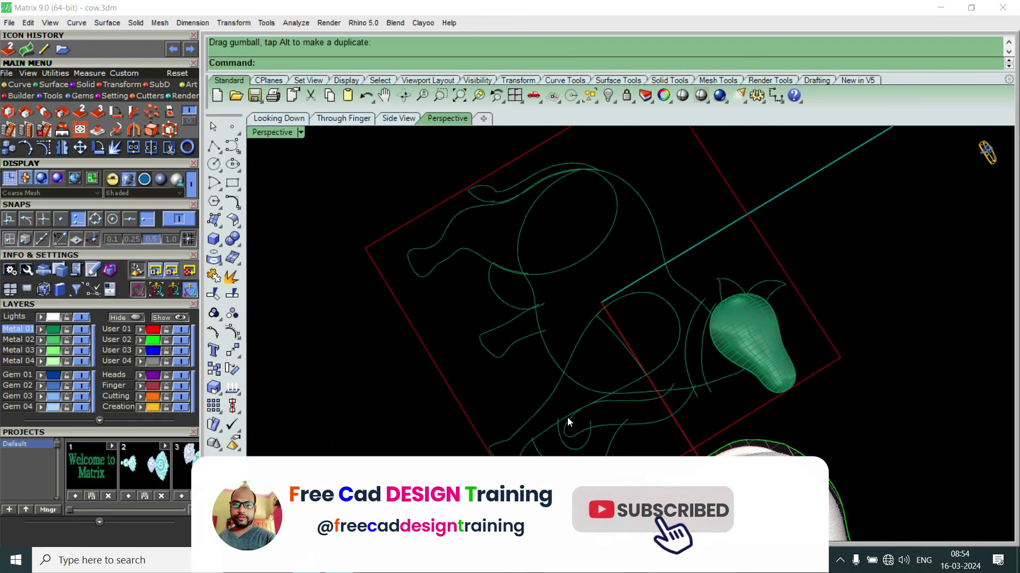
- Start a two-rail sweep (S2) using both leg outlines as rails and the arch as cross-section
type("S2")
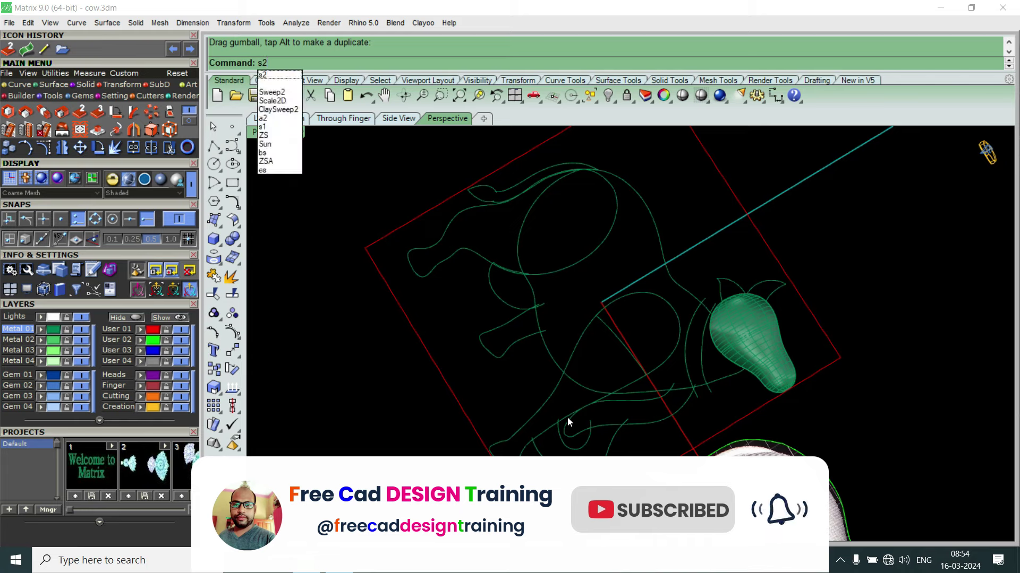
key("Return")
mouse_move(567, 417)
right_mouse_down()
mouse_move(655, 342)
mouse_move(671, 362)
right_mouse_up()
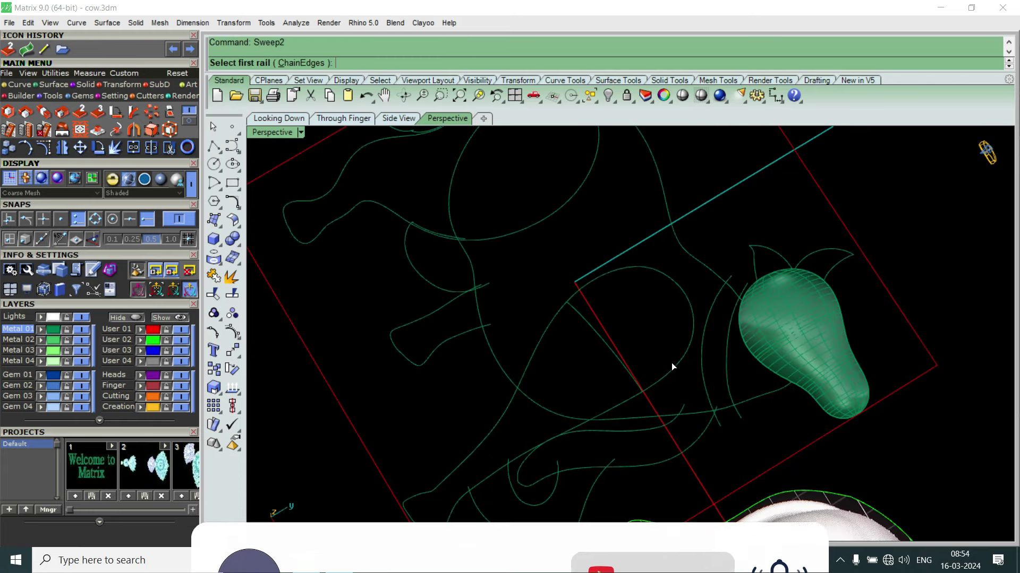
left_click(674, 367)
left_click(622, 268)
scroll(581, 320, "up", 2)
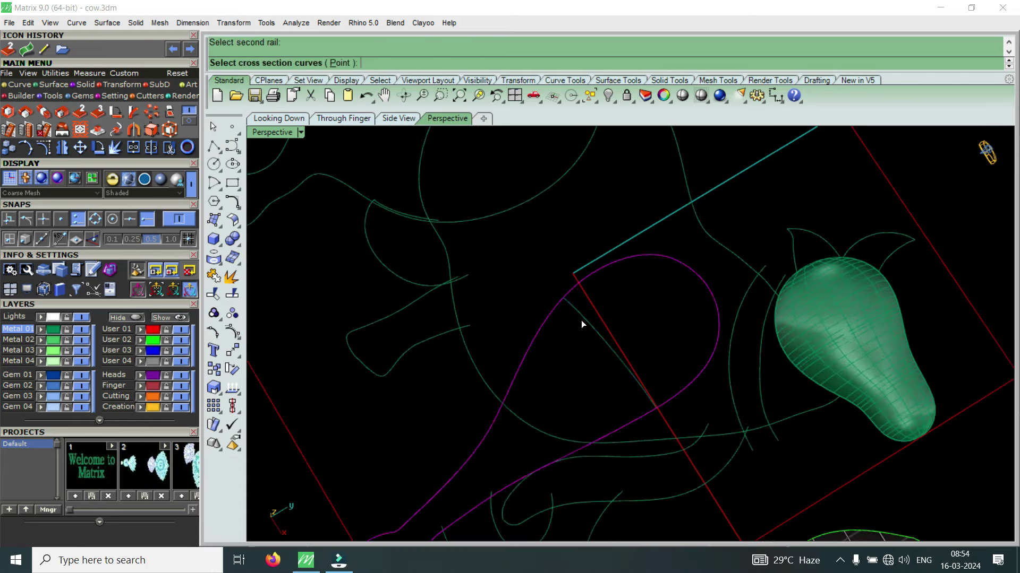
left_click(579, 319)
key("Return")
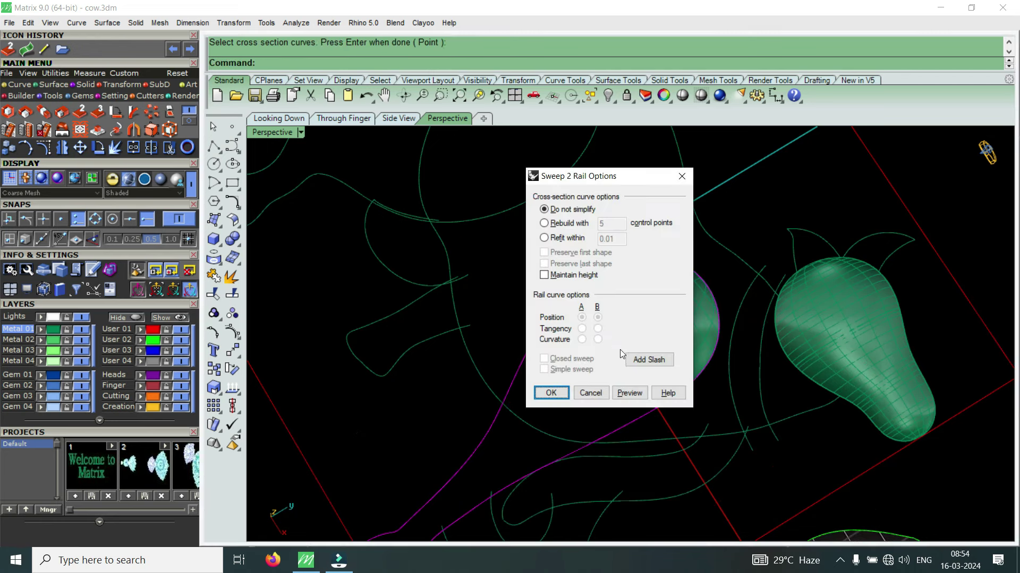
- Add three slash lines between the rails and create the upper leg sweep surface
left_click(647, 360)
scroll(598, 275, "up", 3)
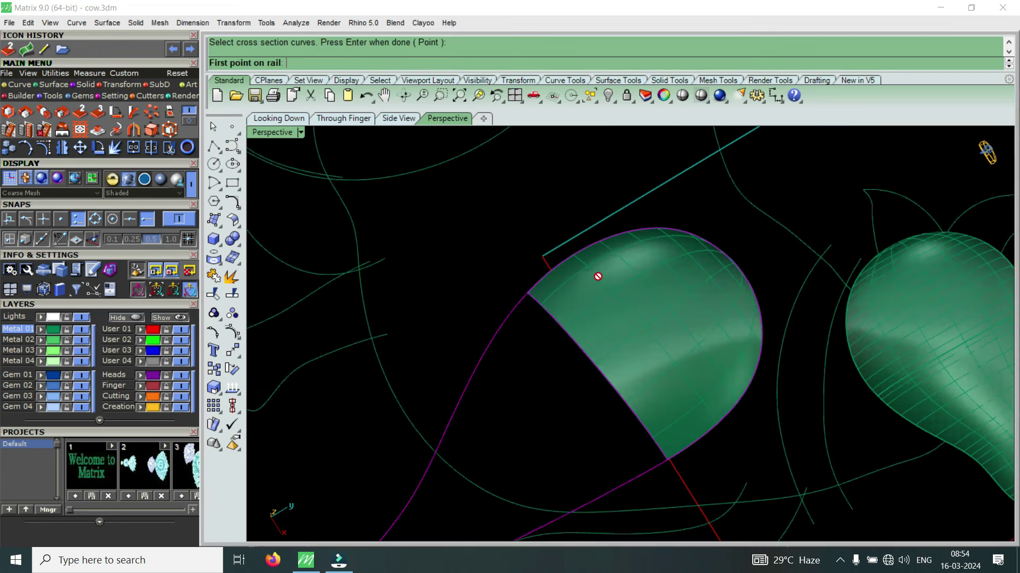
left_click(551, 275)
left_click(700, 448)
scroll(611, 255, "up", 1)
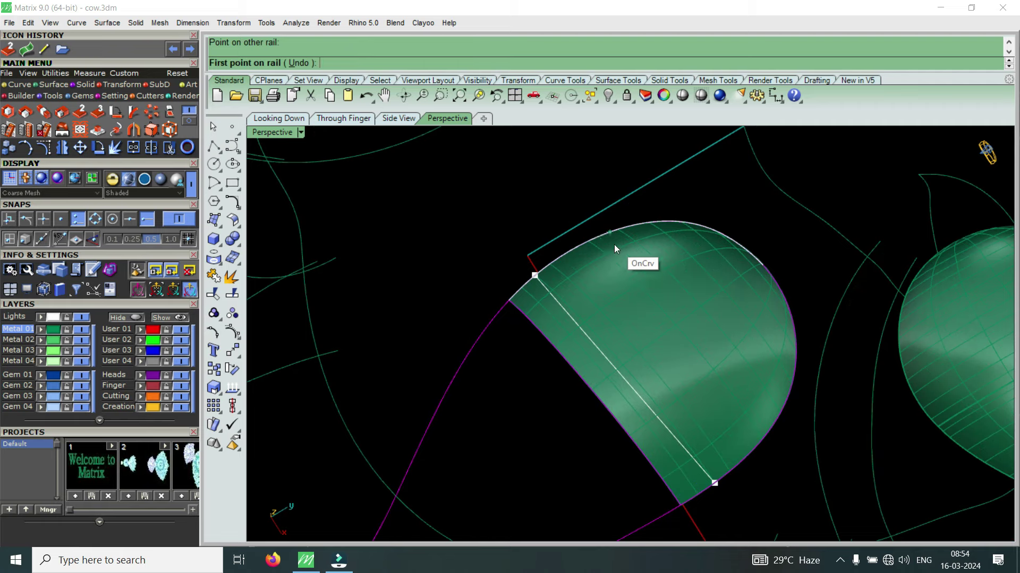
left_click(785, 416)
scroll(706, 264, "up", 1)
left_click(667, 215)
left_click(821, 364)
key("Return")
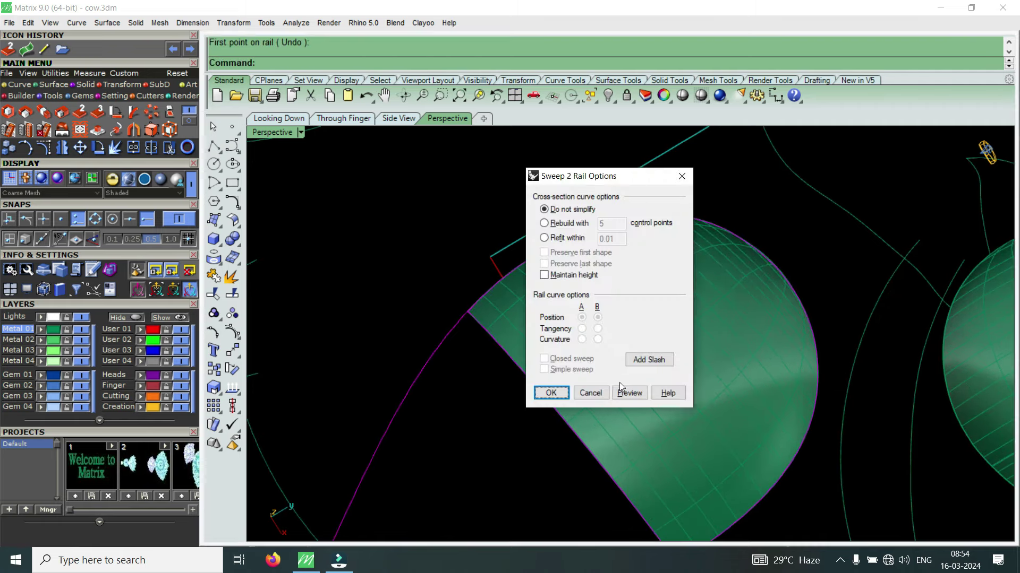
left_click(549, 394)
scroll(629, 319, "down", 1)
- Begin a second two-rail sweep for the lower leg, picking its two rails and cross-section curve
right_click(627, 425)
left_click(643, 438)
left_click(485, 309)
left_click(585, 326)
left_click(619, 358)
scroll(619, 358, "down", 2)
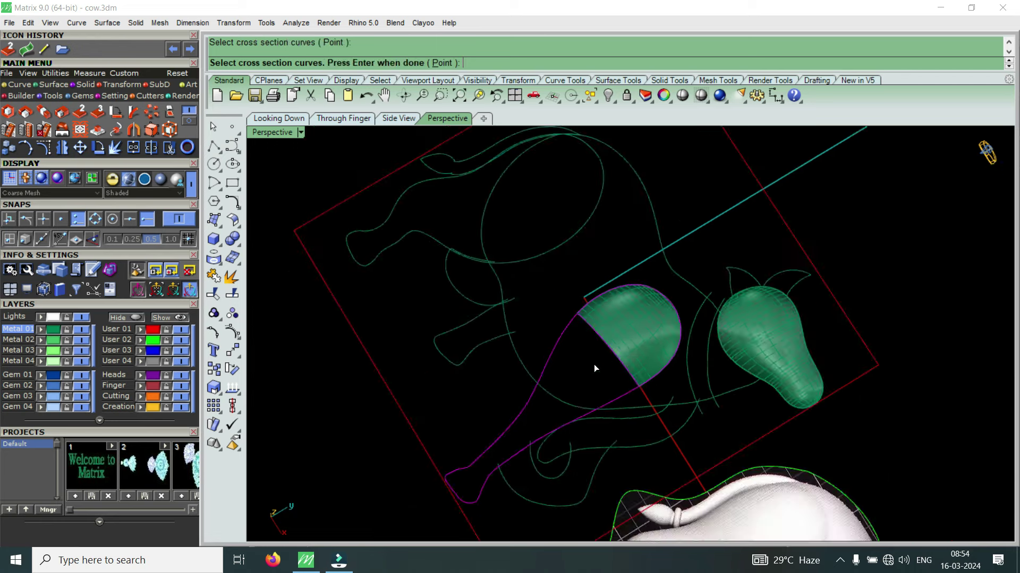
right_click(512, 441)
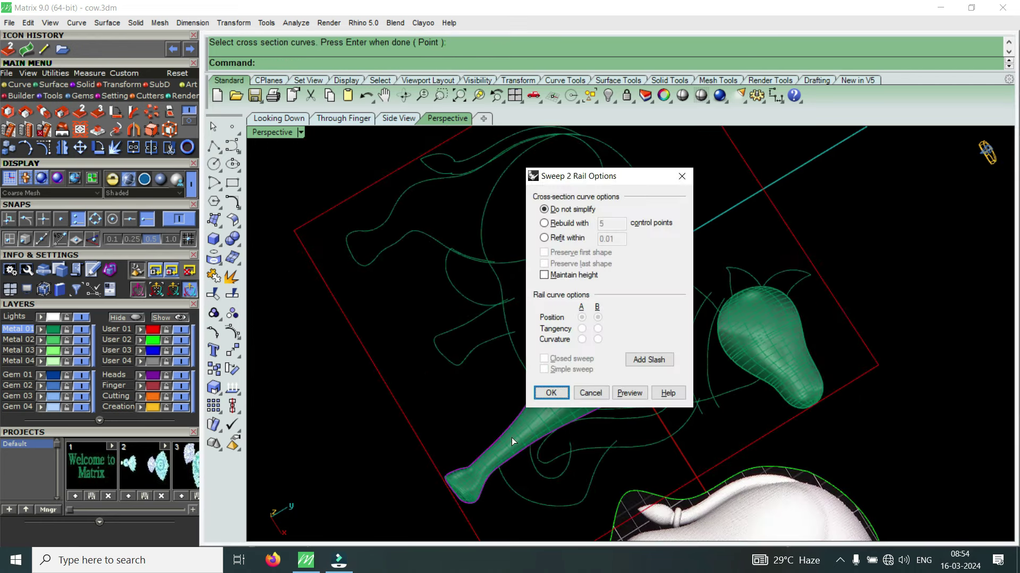
left_click(648, 360)
scroll(598, 386, "up", 2)
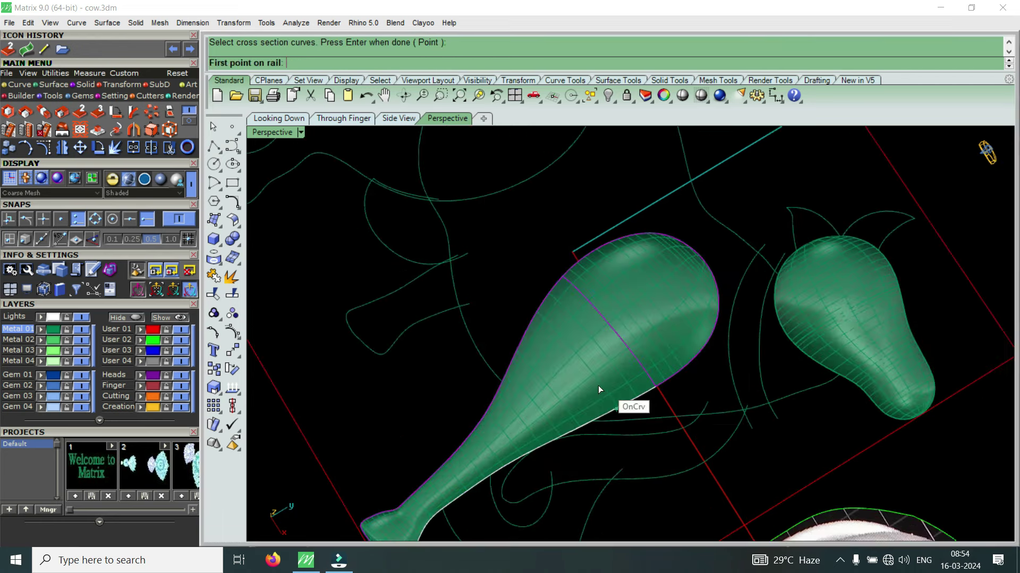
scroll(513, 323, "up", 2)
scroll(431, 367, "down", 4)
scroll(432, 368, "down", 2)
scroll(432, 367, "down", 1)
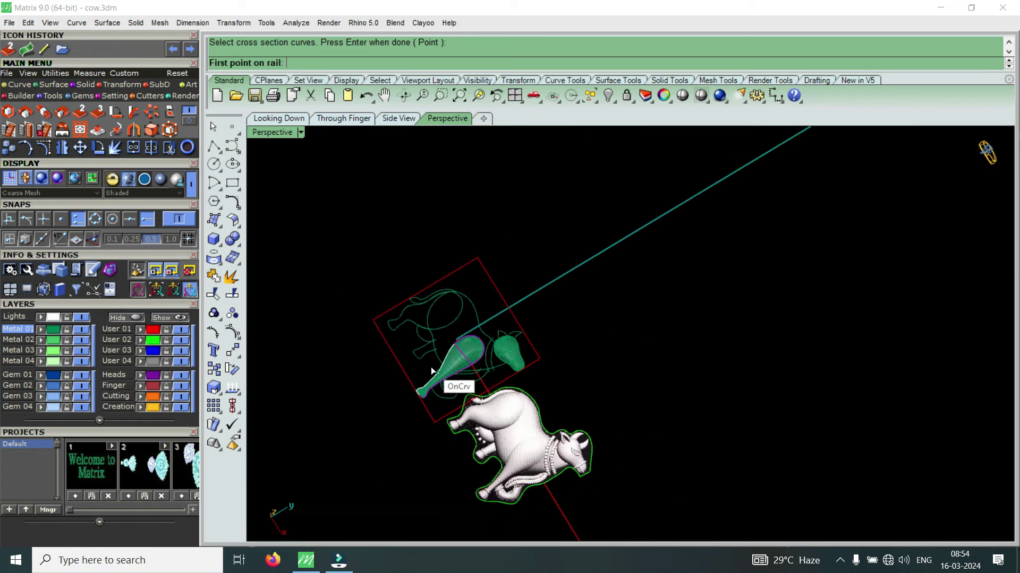
scroll(460, 379, "up", 2)
scroll(475, 377, "up", 2)
scroll(476, 377, "up", 3)
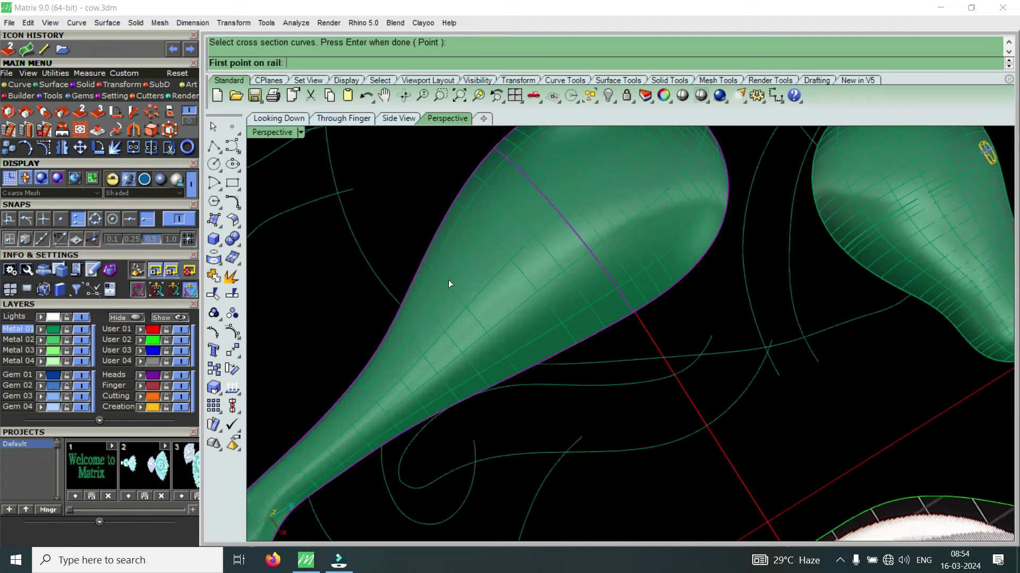
left_click(477, 194)
left_click(585, 319)
scroll(585, 320, "down", 2)
scroll(485, 322, "up", 1)
left_click(498, 285)
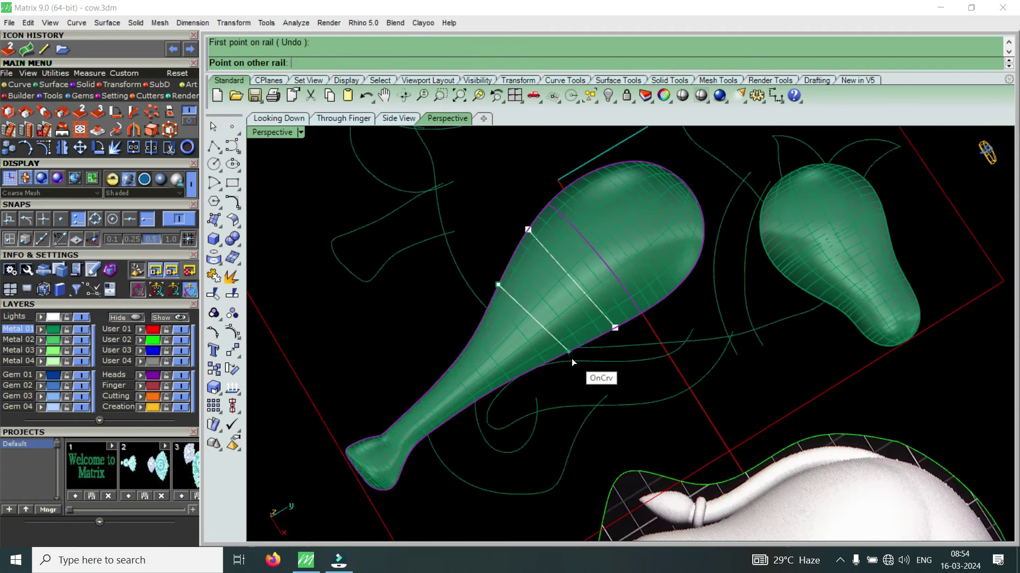
left_click(556, 357)
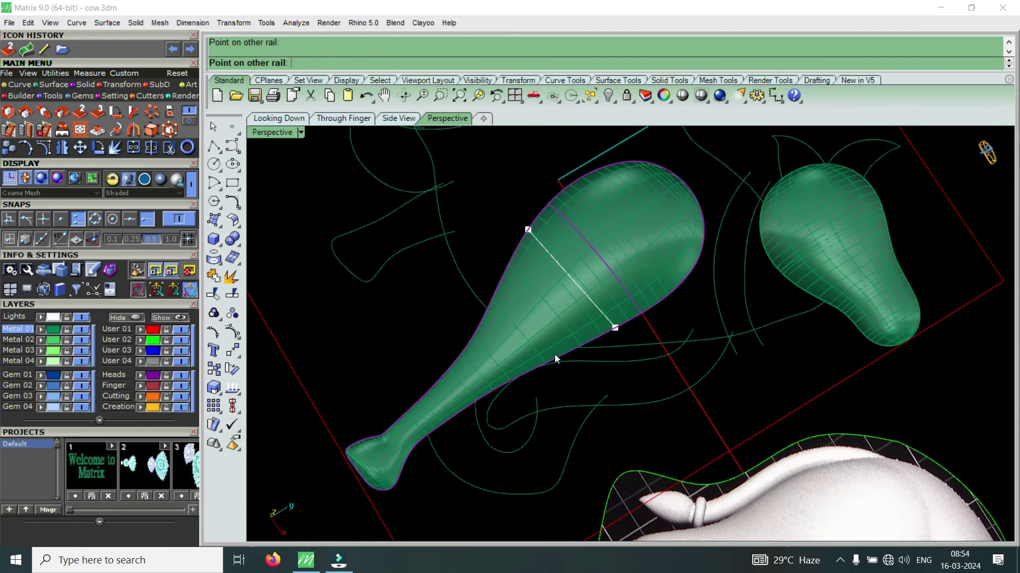
left_click(462, 352)
left_click(489, 381)
scroll(415, 400, "up", 1)
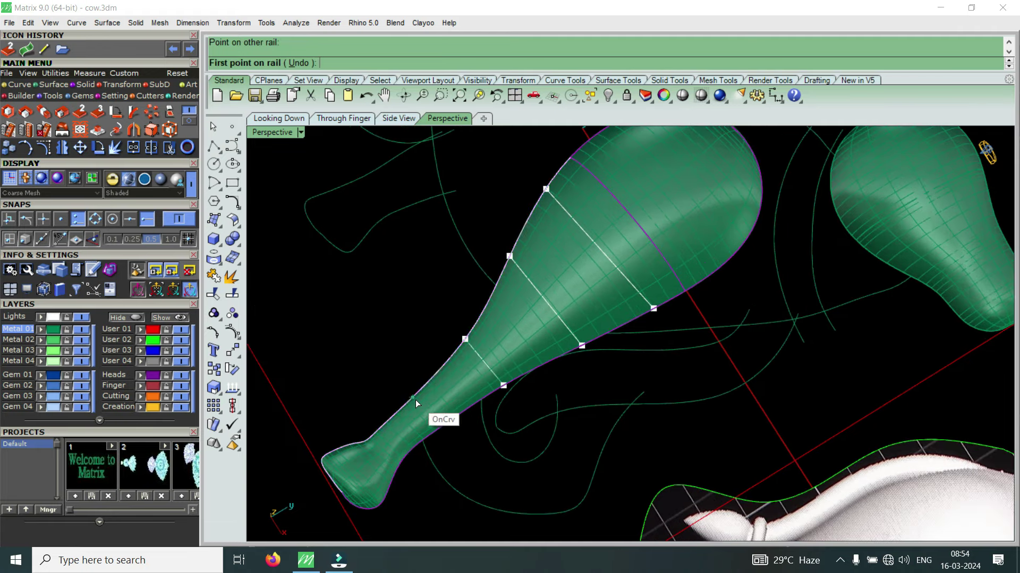
scroll(434, 422, "up", 1)
scroll(434, 422, "up", 1)
scroll(435, 422, "up", 1)
left_click(373, 419)
left_click(407, 455)
key("Return")
left_click(551, 392)
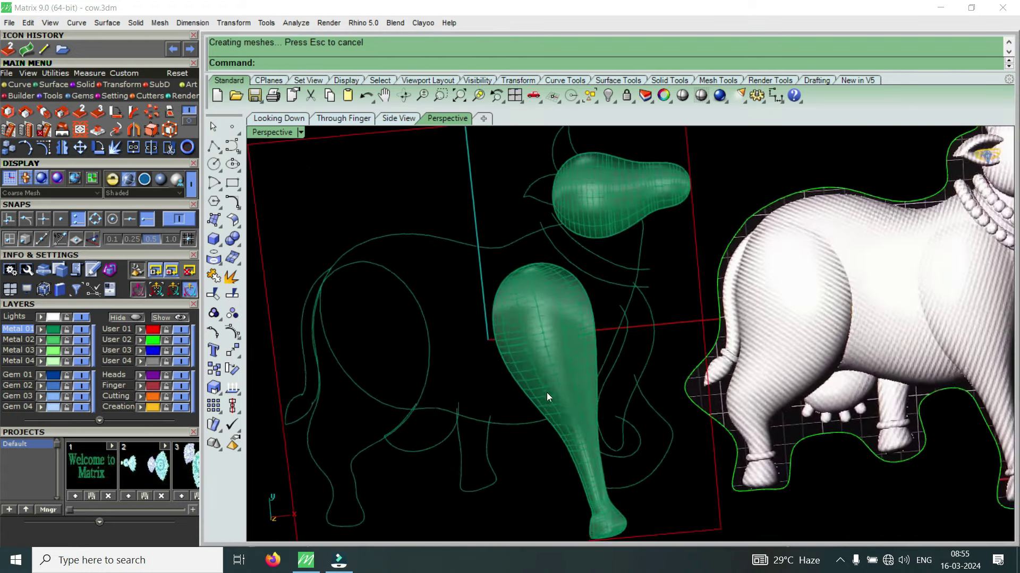
scroll(550, 403, "down", 2)
scroll(727, 402, "up", 3)
scroll(728, 410, "up", 2)
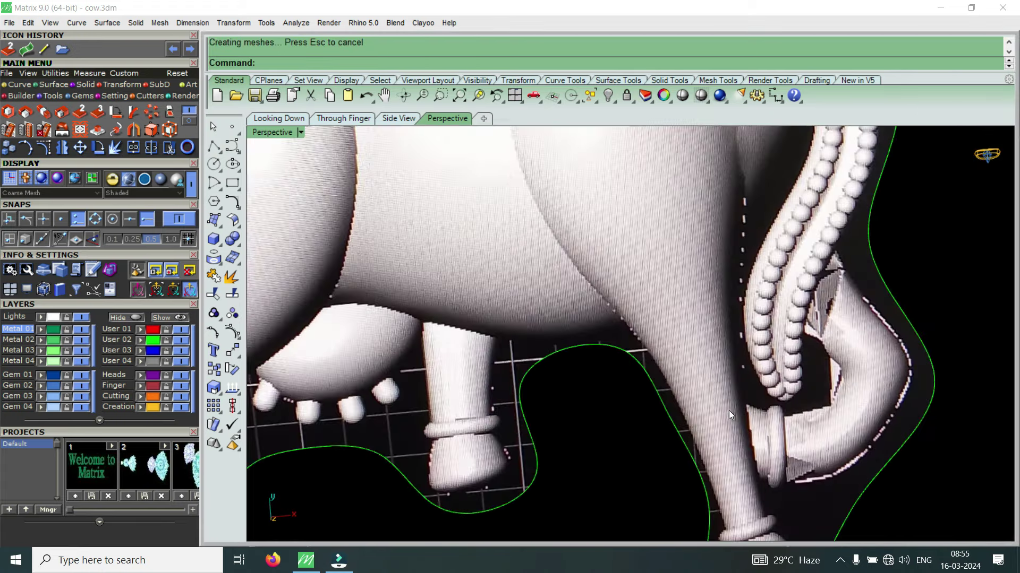
scroll(744, 381, "down", 2)
scroll(387, 432, "up", 1)
scroll(528, 403, "up", 1)
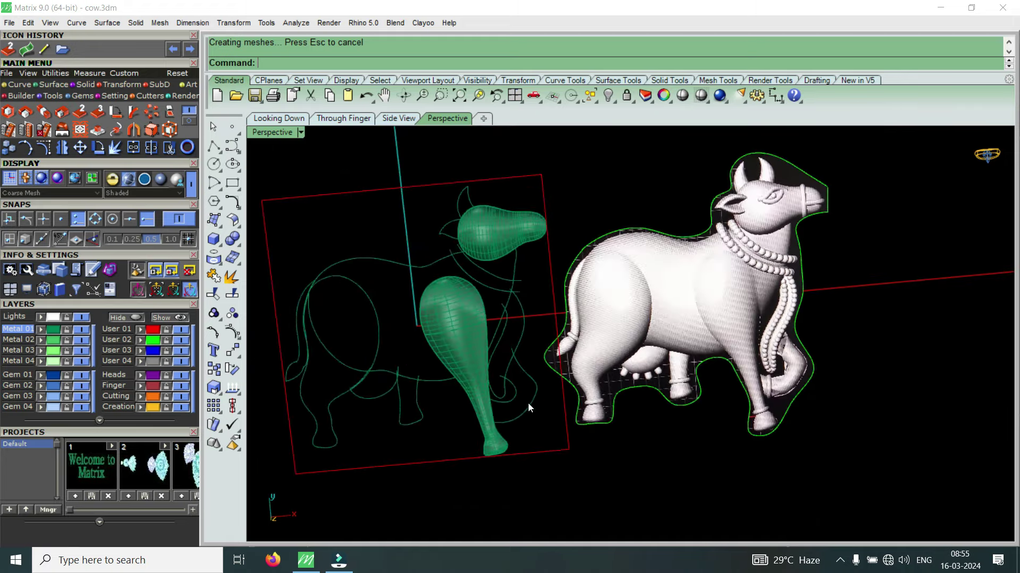
scroll(466, 433, "up", 3)
mouse_move(466, 434)
right_mouse_down()
mouse_move(616, 292)
mouse_move(608, 421)
mouse_move(701, 282)
mouse_move(669, 462)
mouse_move(655, 414)
right_mouse_up()
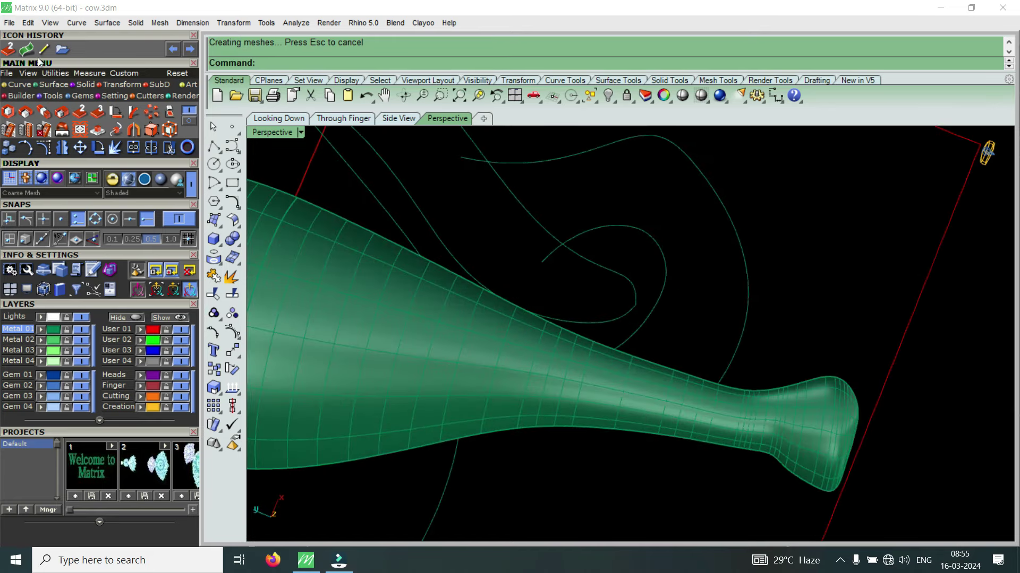
- Extract a V-direction isocurve near the narrow ankle end of the swept leg
left_click(21, 85)
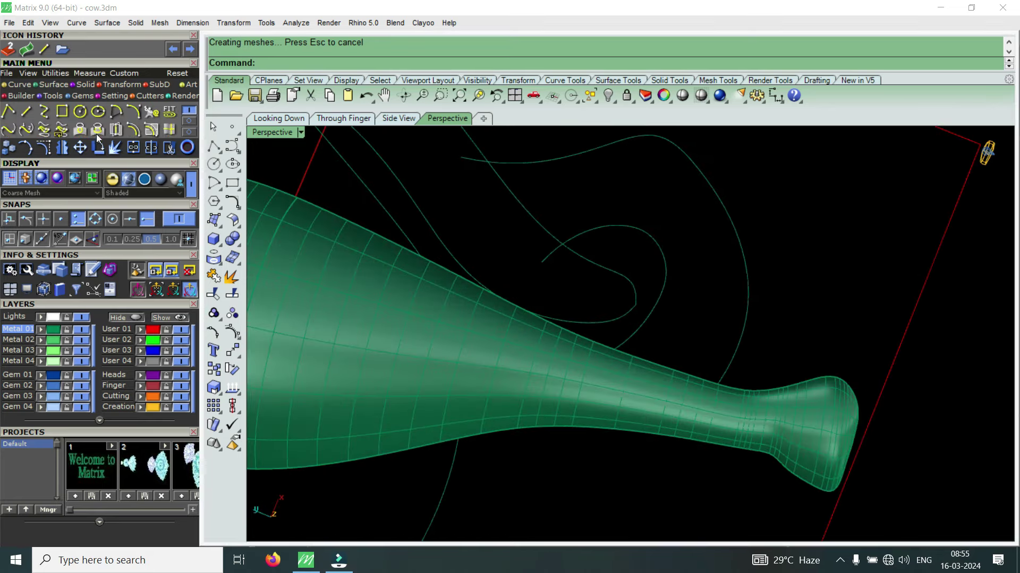
left_click(171, 129)
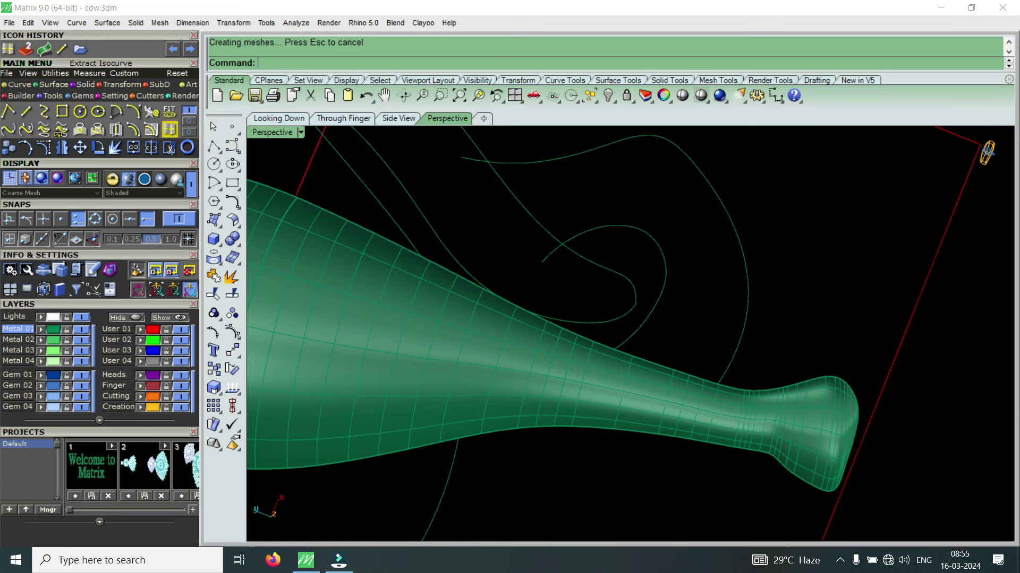
left_click(583, 373)
scroll(591, 381, "up", 2)
scroll(591, 382, "up", 2)
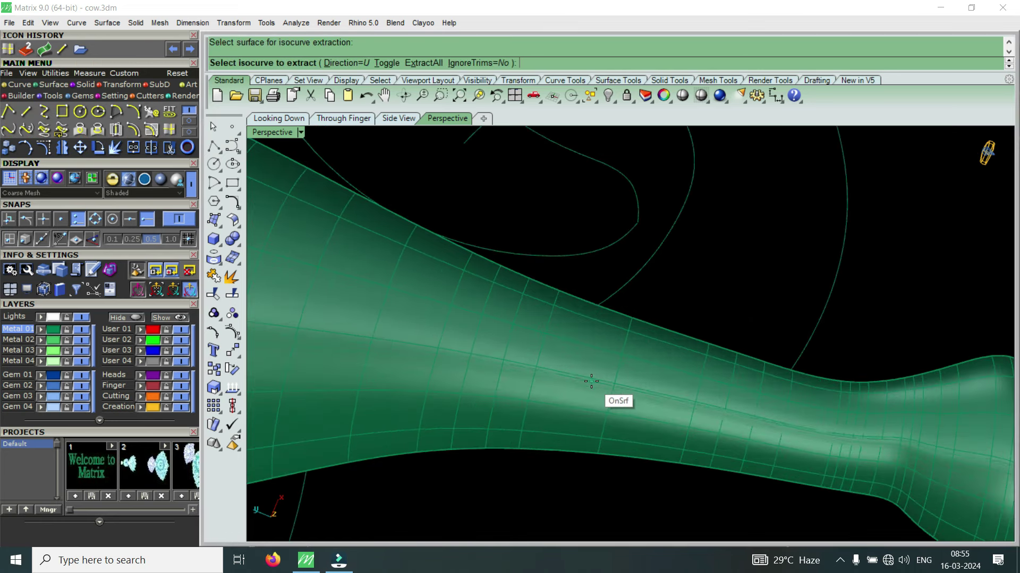
key("BackSpace")
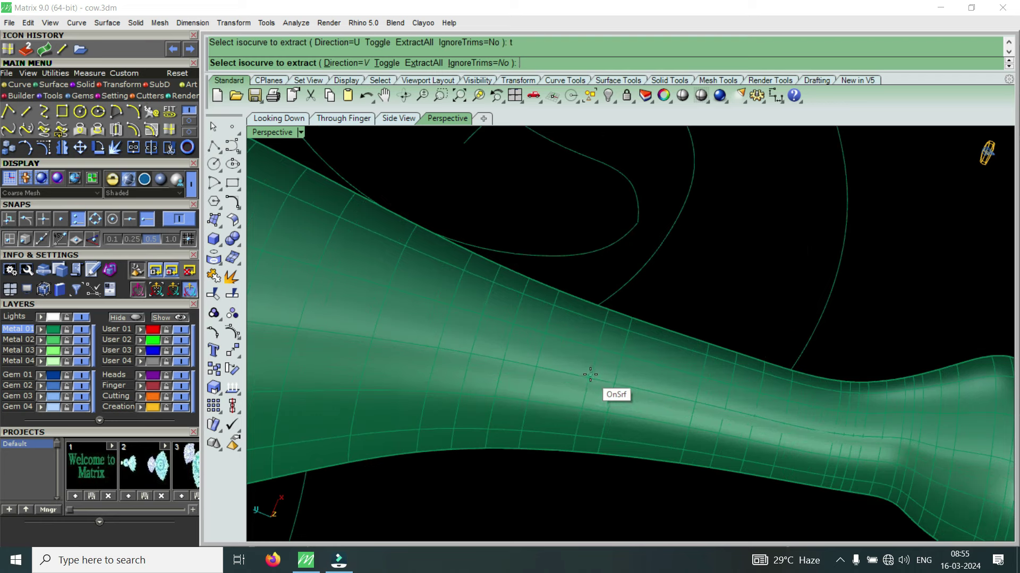
scroll(616, 386, "down", 3)
scroll(618, 387, "down", 2)
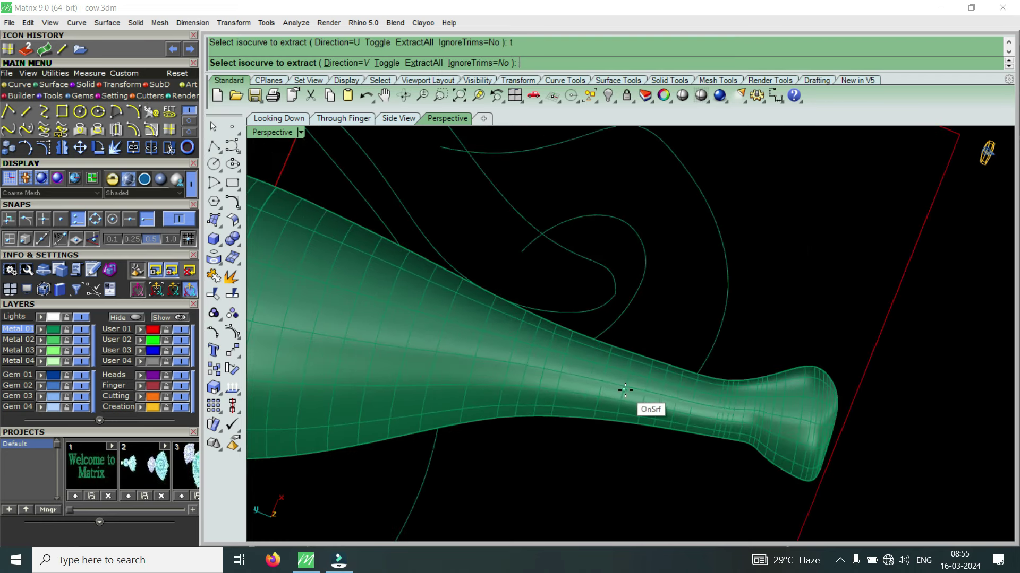
scroll(631, 392, "down", 1)
scroll(631, 393, "down", 1)
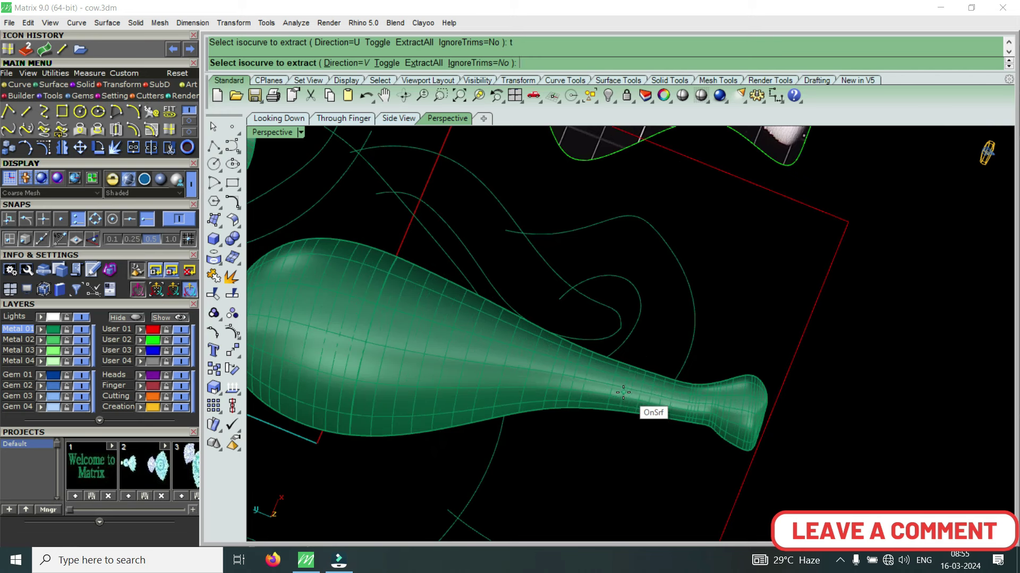
left_click(575, 397)
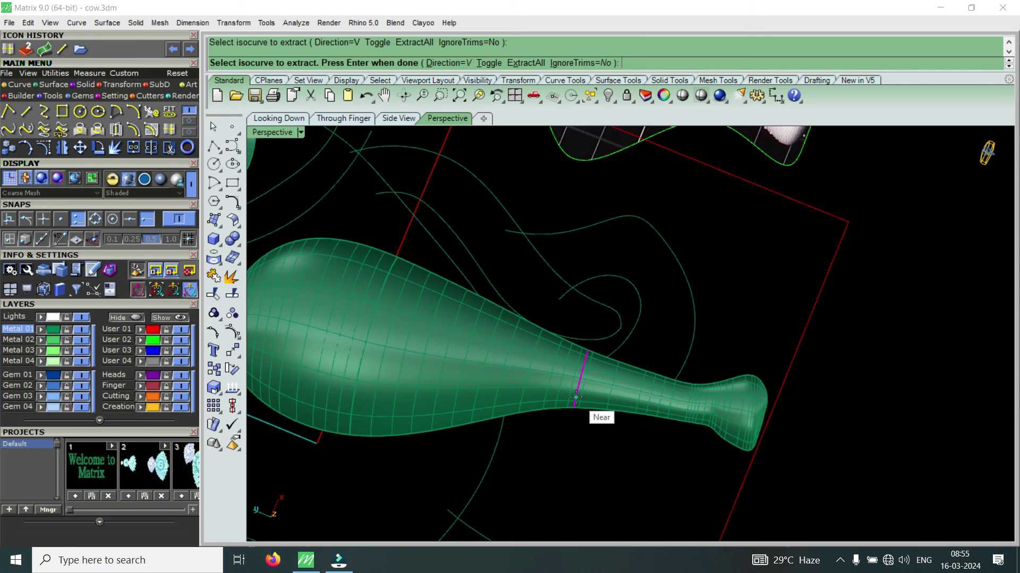
key("Return")
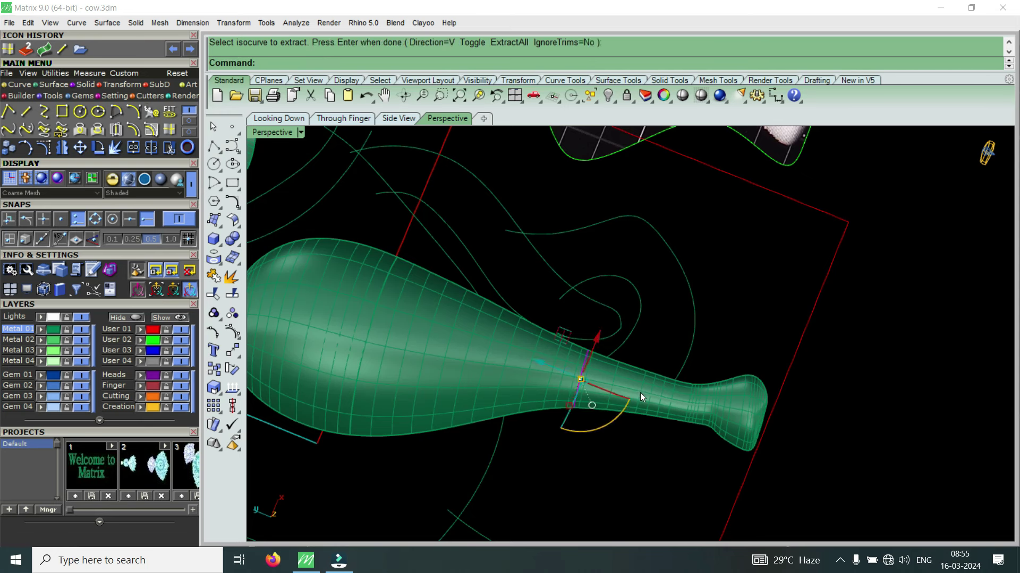
- Delete the leg surface, leaving only its outline curves
left_click(639, 393)
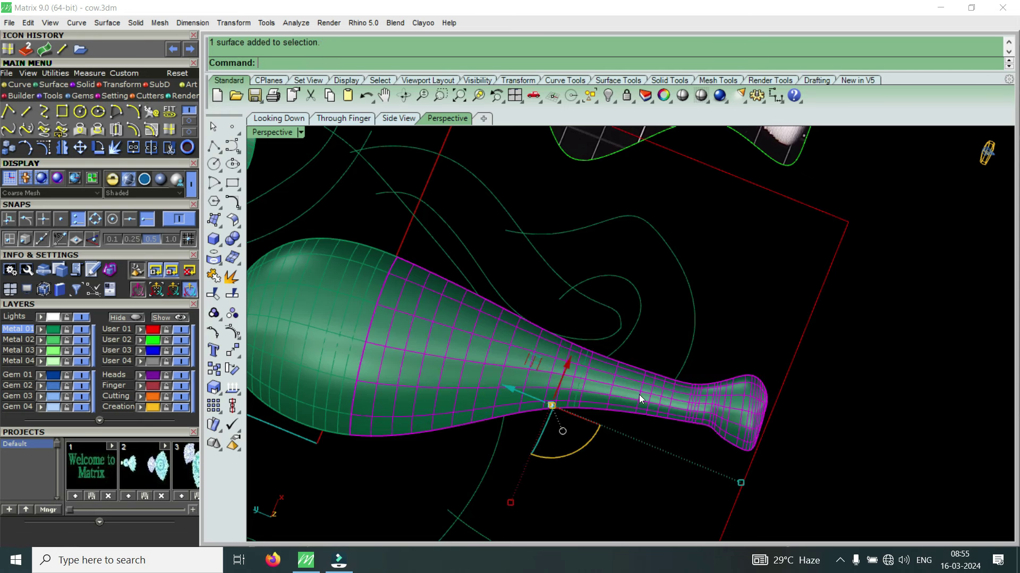
key("Delete")
scroll(643, 401, "down", 5)
mouse_move(642, 402)
right_mouse_down()
mouse_move(507, 329)
mouse_move(498, 386)
right_mouse_up()
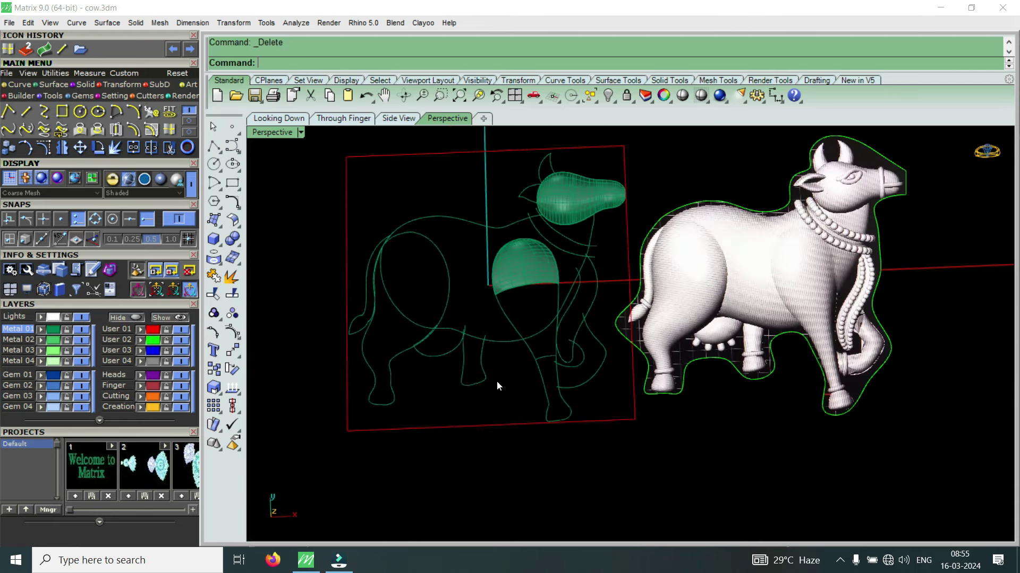
- Rebuild the extracted leg cross curve with 8 points at degree 3
scroll(501, 375, "up", 3)
scroll(540, 384, "up", 3)
scroll(575, 348, "up", 3)
left_click(576, 322)
mouse_move(585, 410)
right_mouse_down()
mouse_move(556, 338)
mouse_move(572, 399)
right_mouse_up()
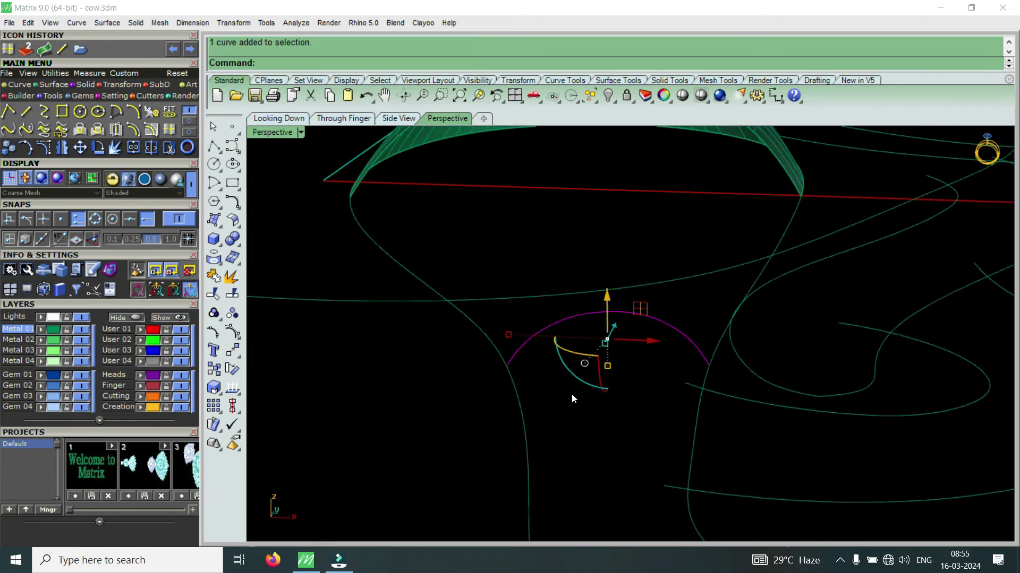
type("rebuild")
key("Return")
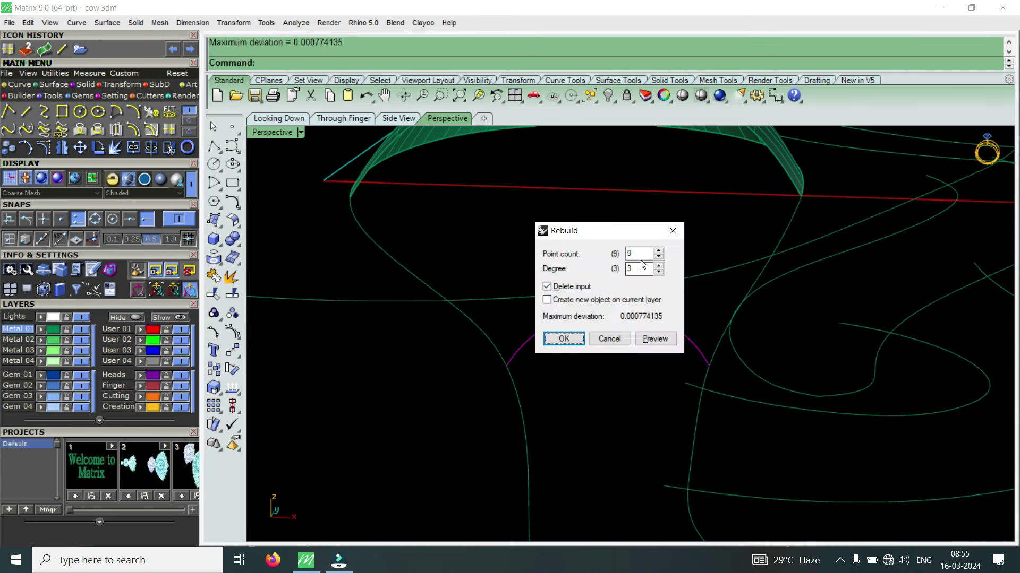
double_click(638, 254)
type("8")
key("Tab")
left_click(572, 339)
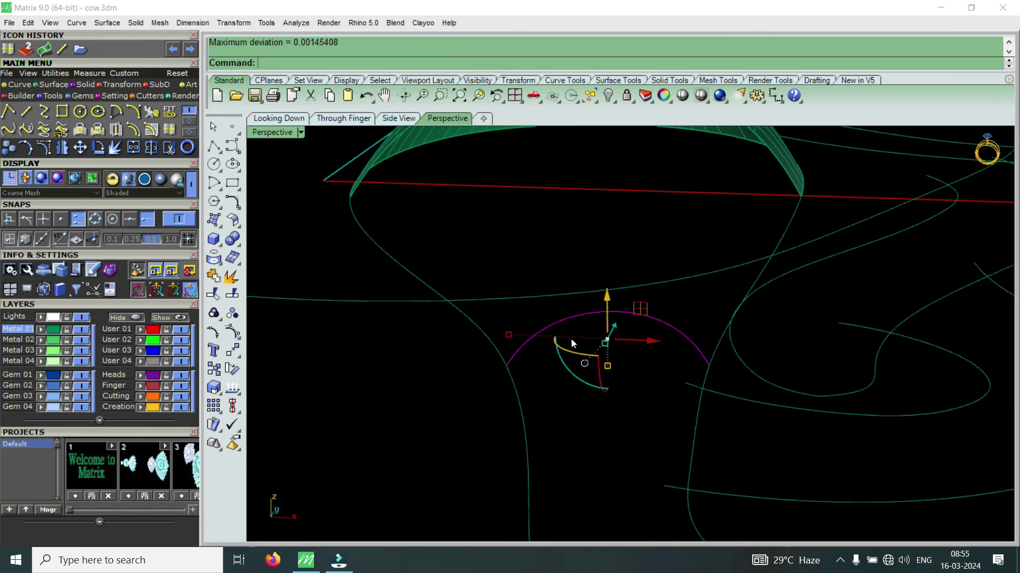
- Show the rebuilt arch's control points and select its top point
left_click(44, 148)
scroll(554, 314, "up", 3)
left_click(592, 311)
- Select the arch's two lower control points and raise them with the gumball
mouse_move(611, 375)
right_mouse_down()
mouse_move(593, 345)
mouse_move(511, 382)
right_mouse_up()
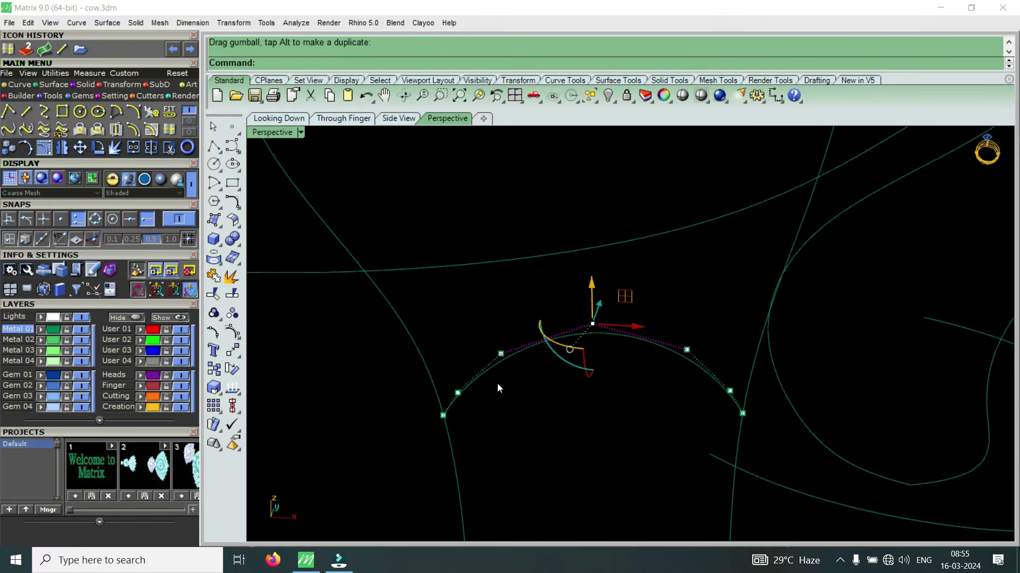
left_click(500, 354)
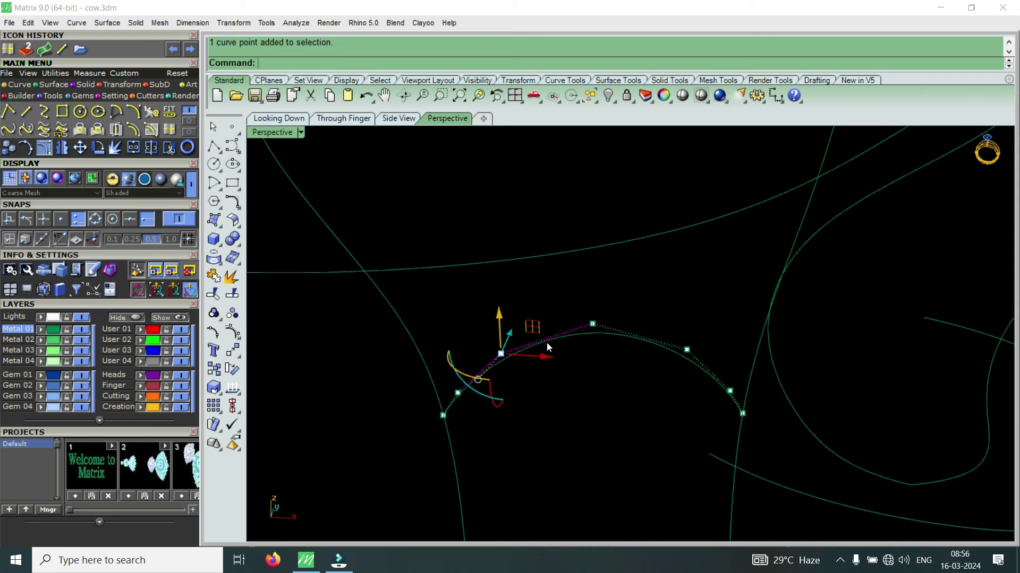
left_click_drag(619, 391, 699, 340, "shift")
right_click_drag(659, 379, 610, 349)
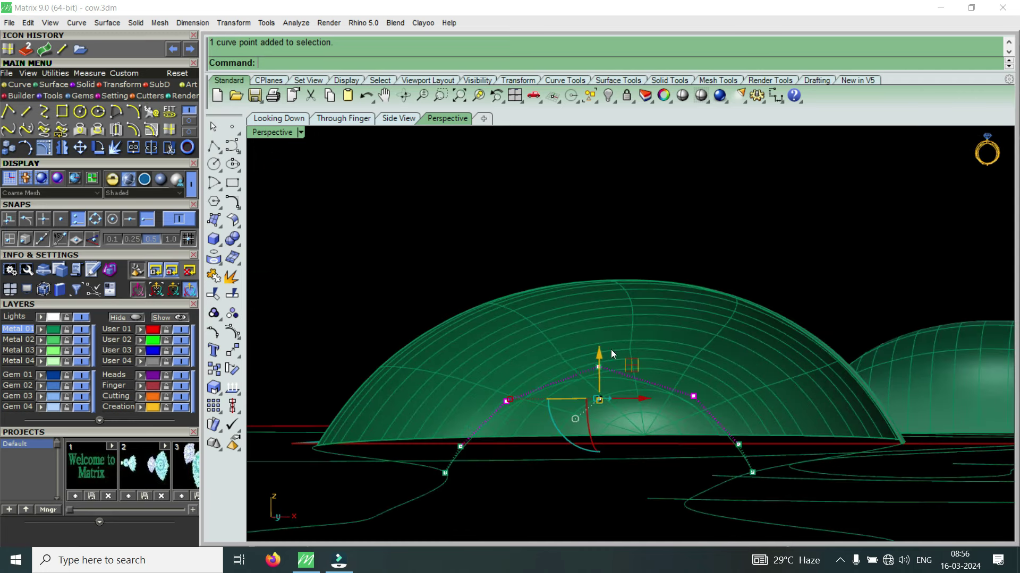
left_click_drag(595, 359, 587, 358)
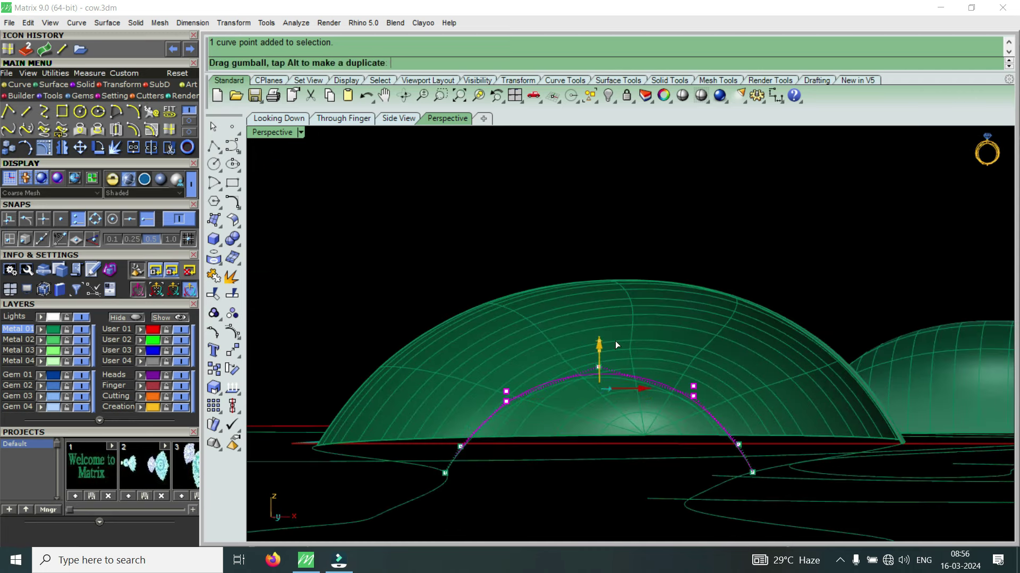
right_click_drag(588, 358, 409, 457)
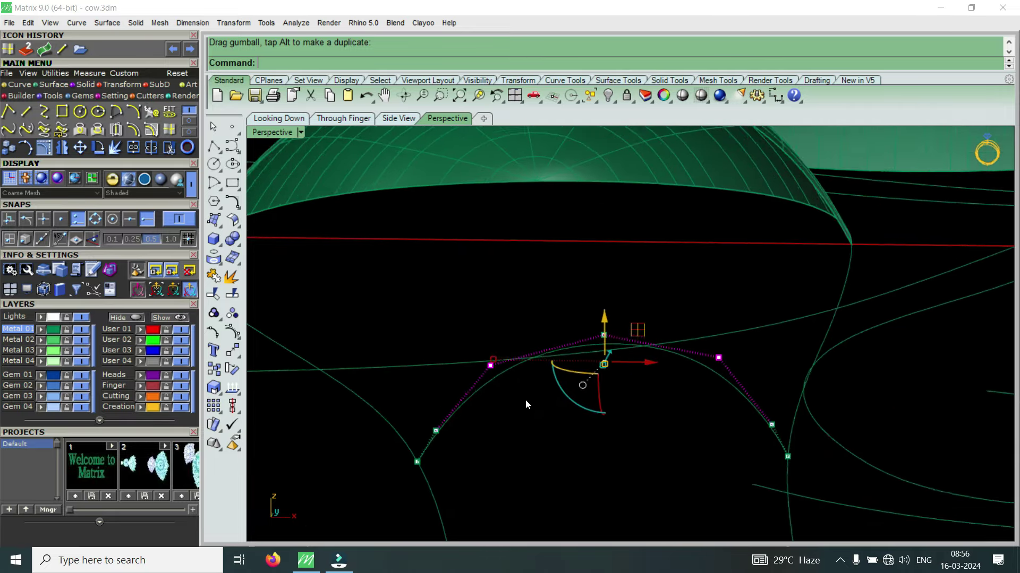
- Select the matching left and right arch control points, start a vertical move, then cancel
left_click_drag(409, 457, 488, 410)
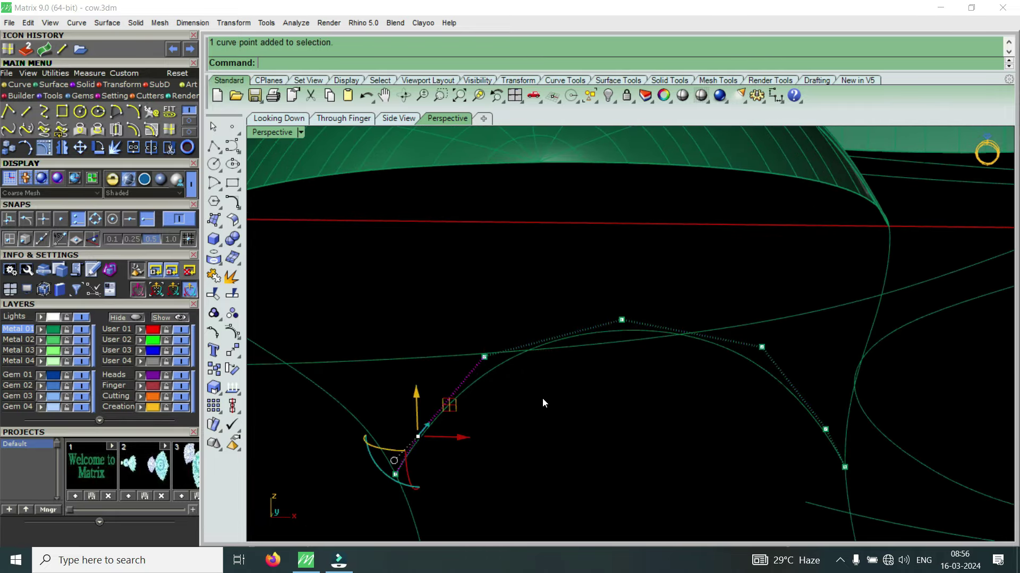
left_click_drag(766, 456, 799, 420, "shift")
mouse_move(760, 415)
right_mouse_down()
mouse_move(635, 390)
mouse_move(595, 354)
mouse_move(540, 344)
right_mouse_up()
left_click(637, 389)
key("Escape")
- Lift two control points near the top of the arch slightly
left_click(545, 344)
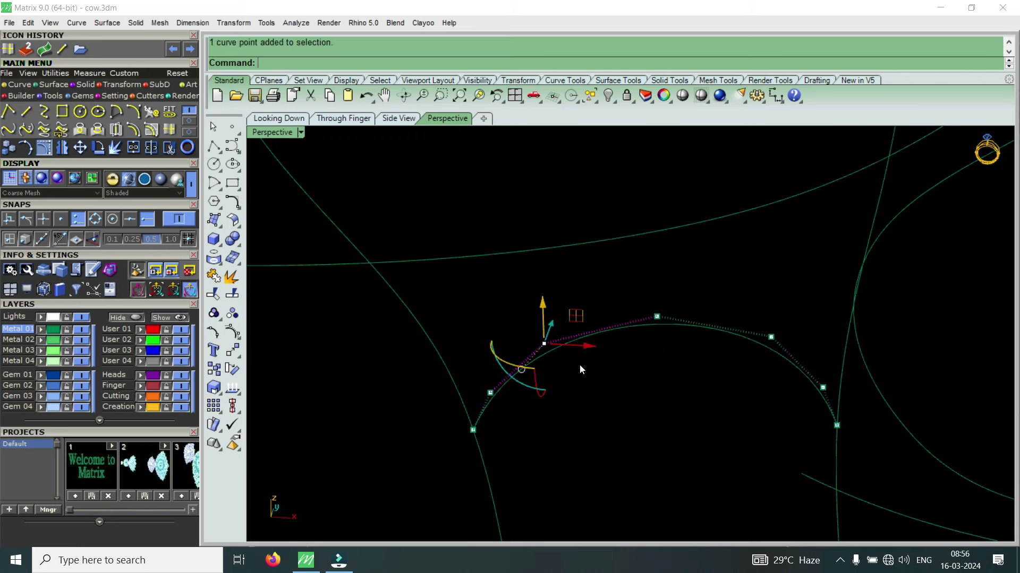
left_click(771, 337, "shift")
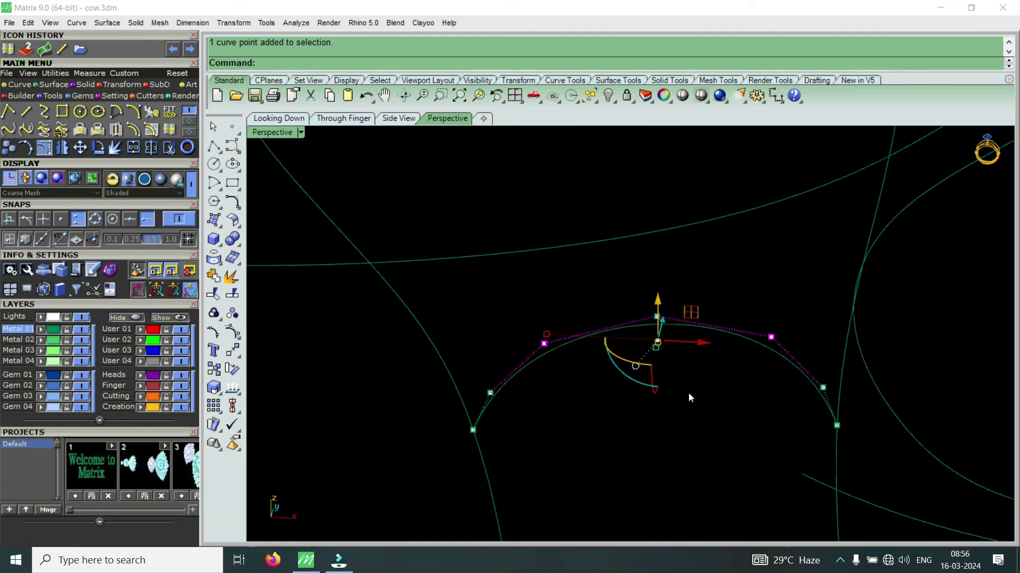
right_click_drag(688, 393, 676, 339)
left_click_drag(667, 340, 667, 343)
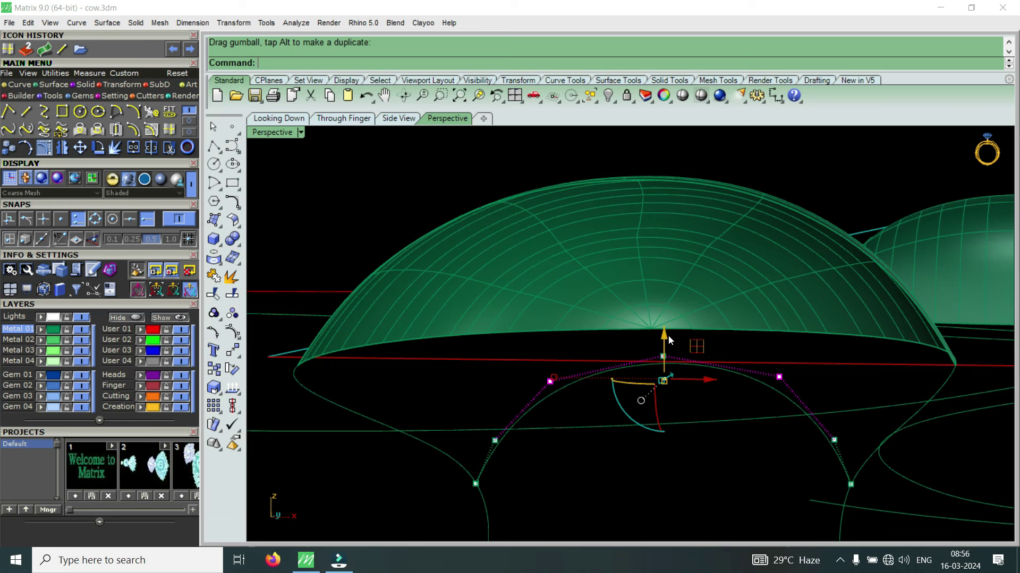
scroll(617, 377, "up", 3)
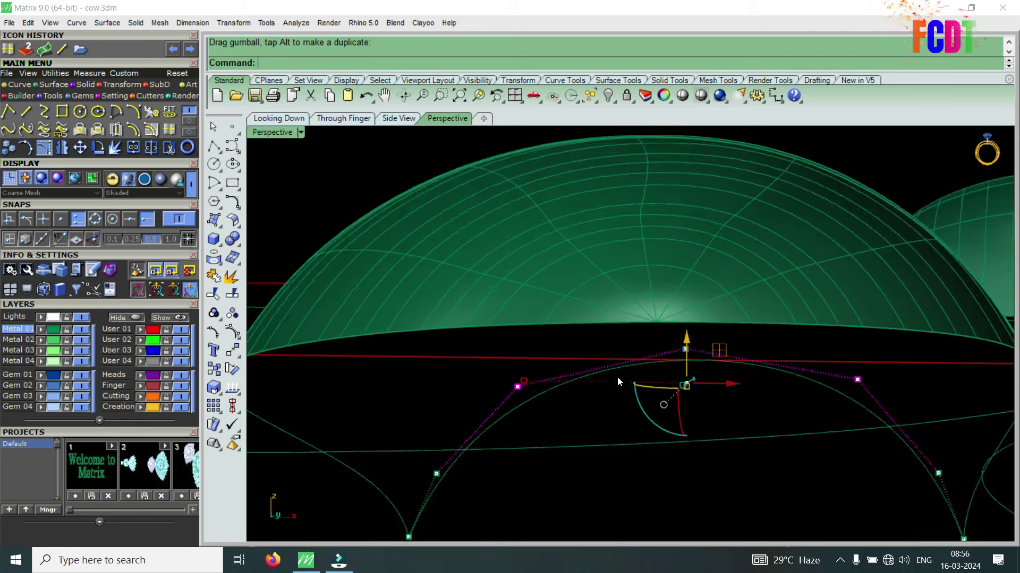
- From a side-on view, adjust the height of the arch's top control point
mouse_move(619, 334)
right_mouse_down()
mouse_move(634, 319)
mouse_move(638, 276)
right_mouse_up()
scroll(638, 276, "up", 2)
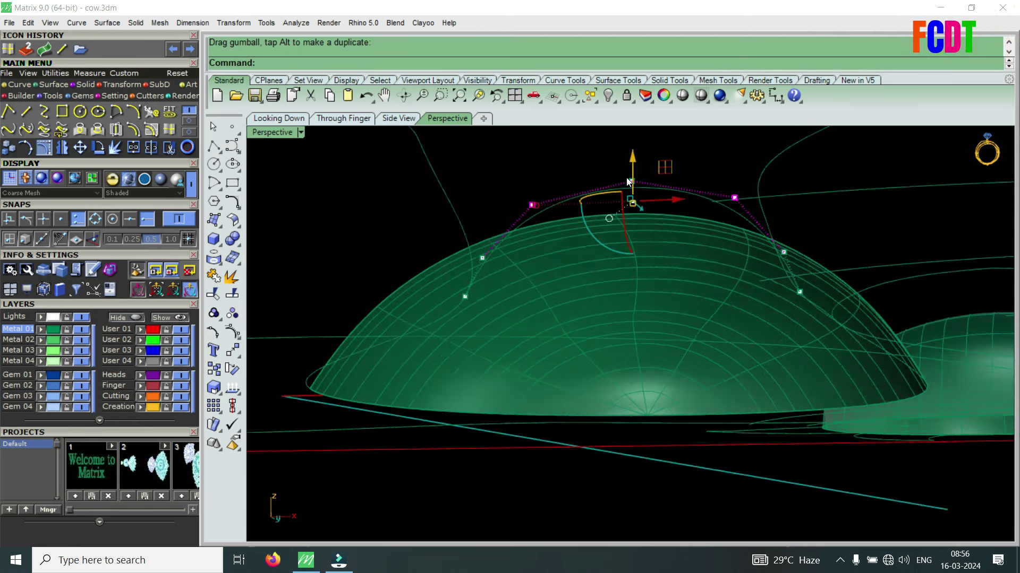
scroll(608, 168, "up", 3)
mouse_move(607, 168)
left_mouse_down()
mouse_move(667, 206)
mouse_move(657, 235)
left_mouse_up()
scroll(668, 204, "down", 3)
right_click_drag(657, 235, 658, 255)
scroll(658, 255, "down", 2)
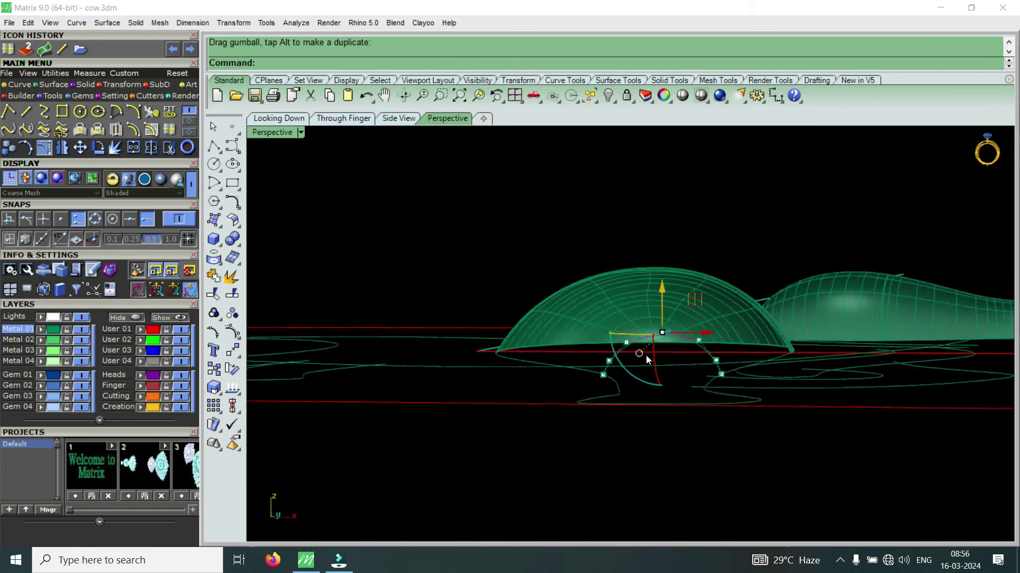
scroll(650, 351, "up", 3)
scroll(649, 351, "down", 3)
- Select the arch's right and left side control points and move them
right_click_drag(650, 352, 594, 443)
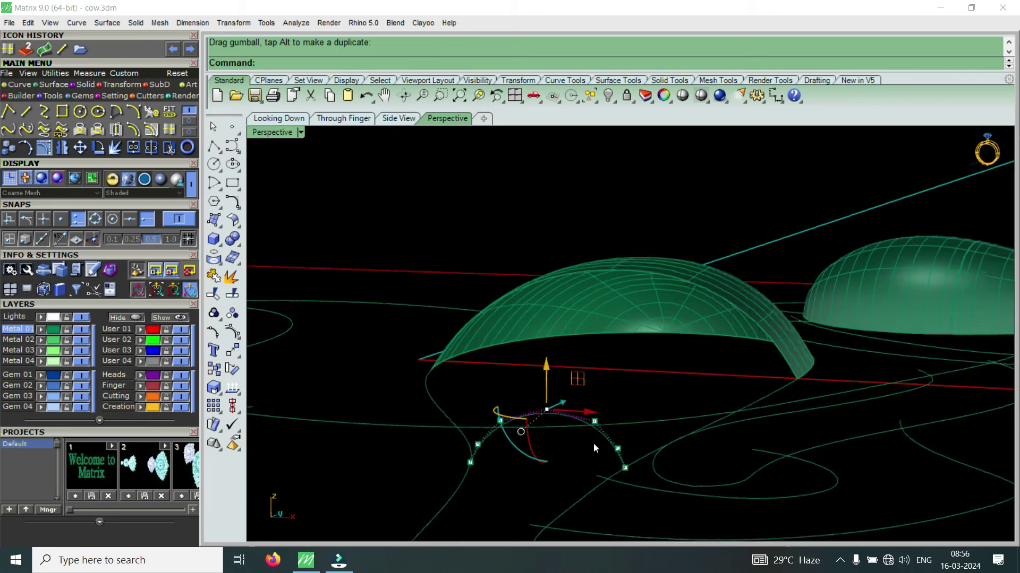
scroll(593, 448, "up", 2)
left_click_drag(606, 462, 667, 445)
scroll(584, 353, "down", 2)
right_click_drag(584, 353, 583, 374)
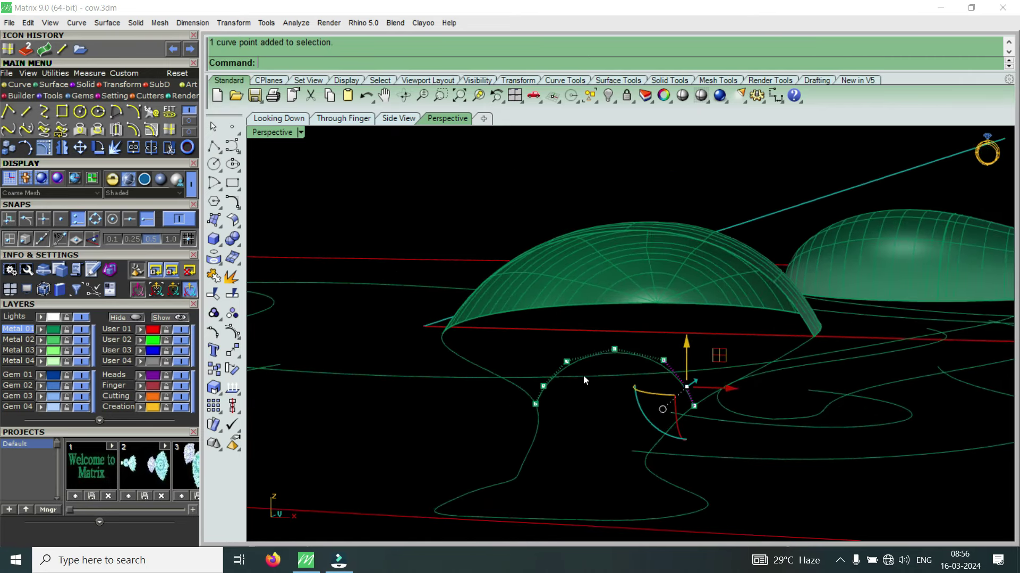
scroll(578, 378, "up", 3)
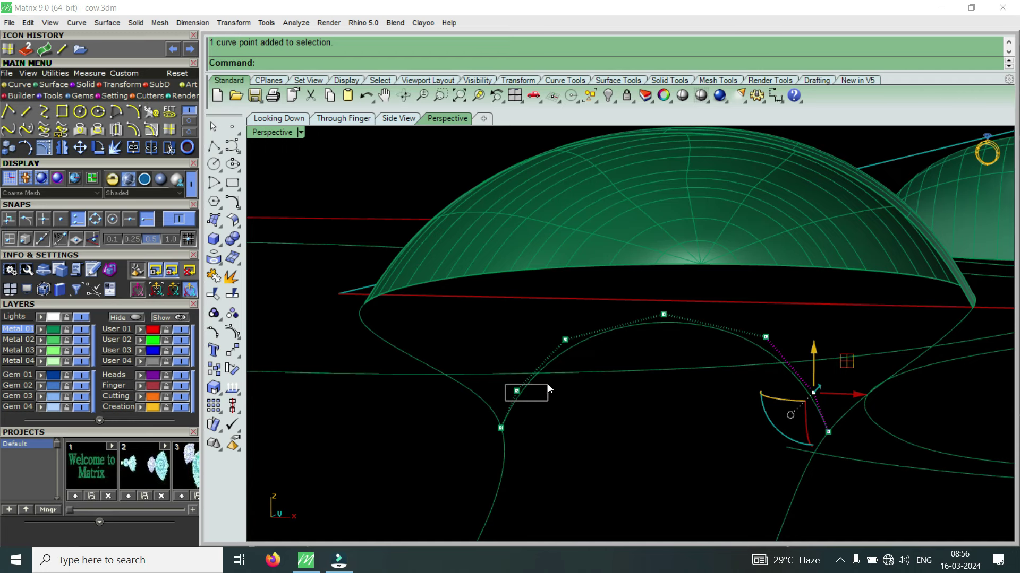
left_click_drag(547, 386, 547, 386, "shift")
left_click_drag(664, 347, 671, 341)
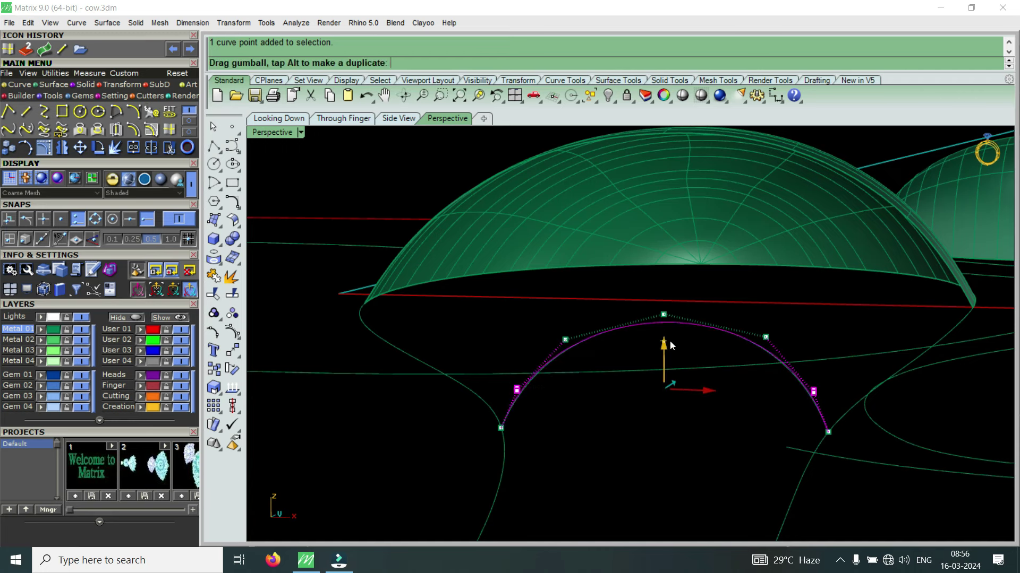
right_click_drag(673, 330, 676, 317)
scroll(677, 316, "up", 2)
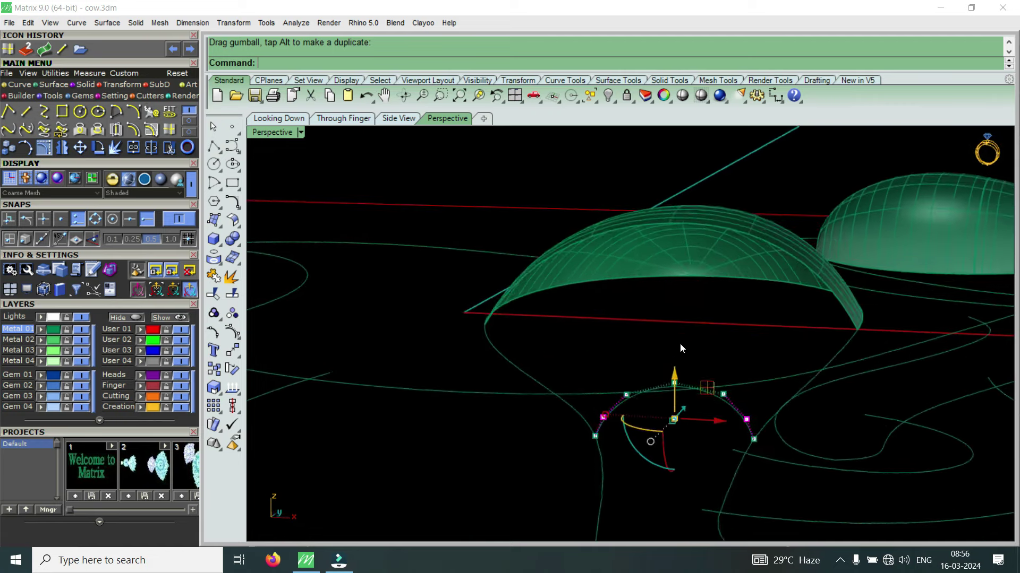
scroll(635, 438, "up", 3)
- Window-select further arch control points, nudge them upward, then select a single point
left_click_drag(638, 443, 877, 383)
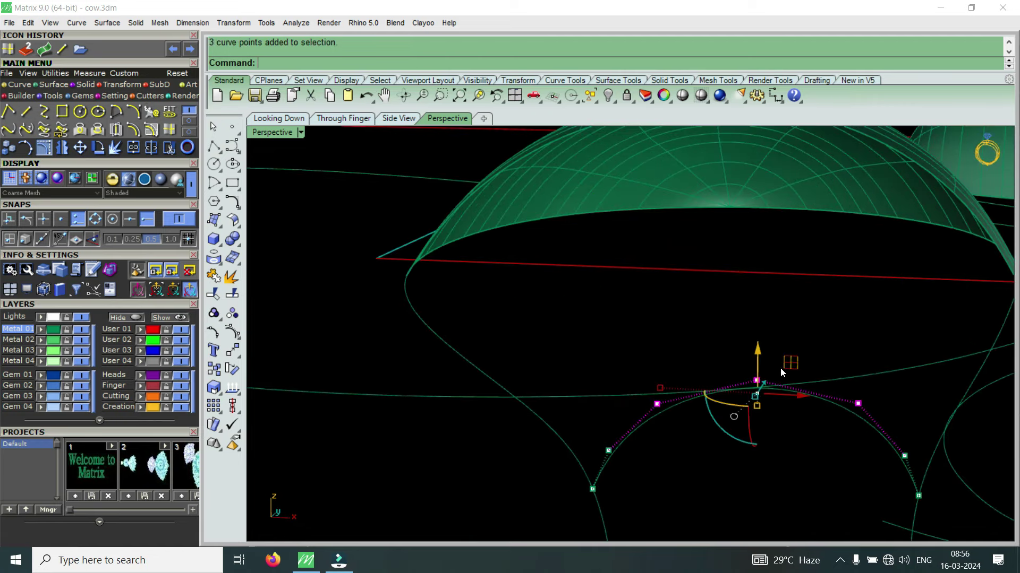
left_click_drag(763, 355, 762, 346)
scroll(763, 340, "down", 3)
mouse_move(763, 334)
right_mouse_down()
mouse_move(756, 314)
mouse_move(733, 305)
mouse_move(705, 316)
right_mouse_up()
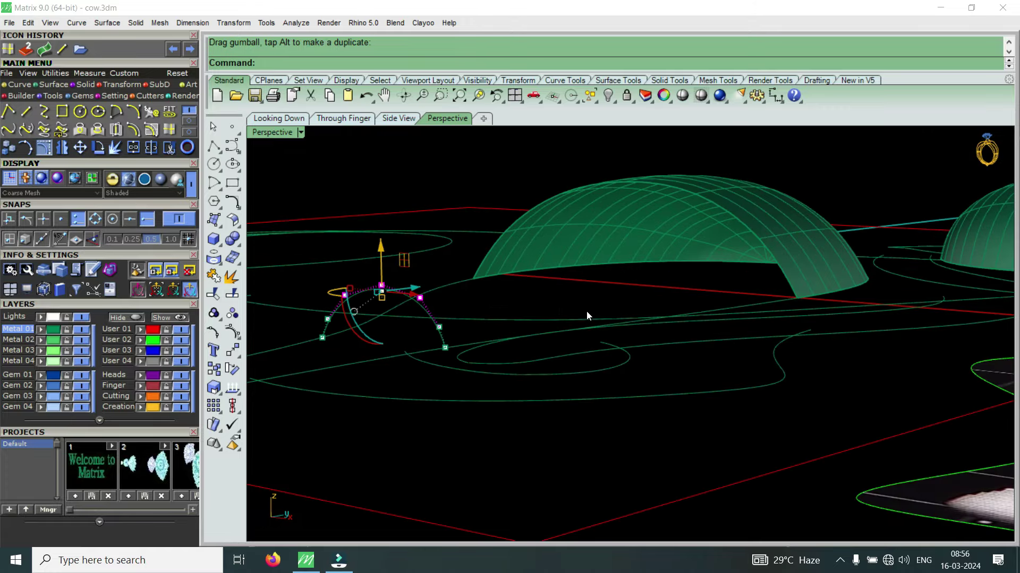
right_click_drag(415, 340, 476, 323)
left_click(464, 313)
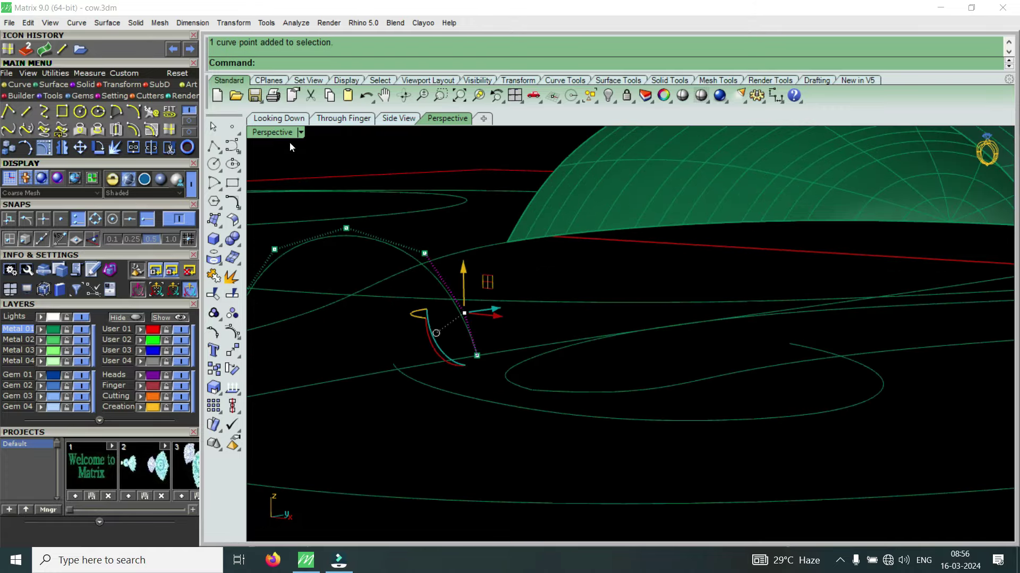
- Restore the four viewports and repeat Move to shift the selected curve point slightly
double_click(272, 132)
scroll(425, 209, "up", 2)
scroll(399, 254, "up", 3)
scroll(399, 253, "up", 3)
scroll(410, 237, "up", 2)
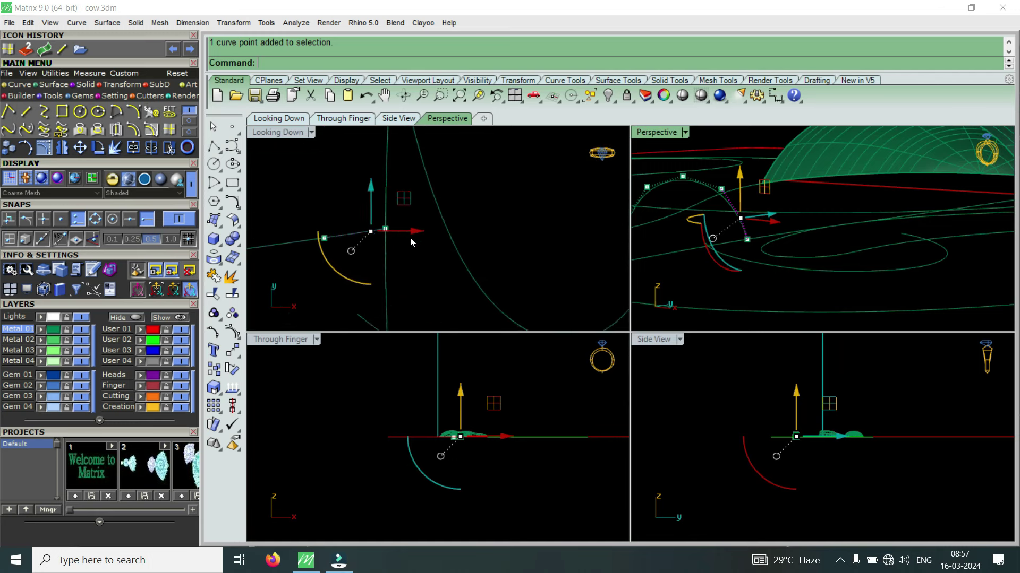
right_click(406, 233)
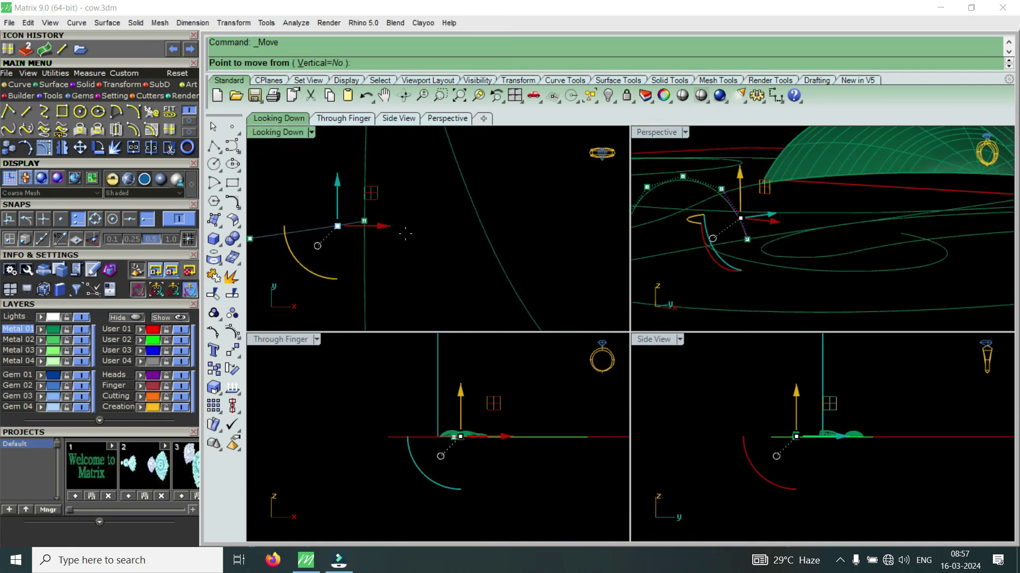
left_click(403, 229)
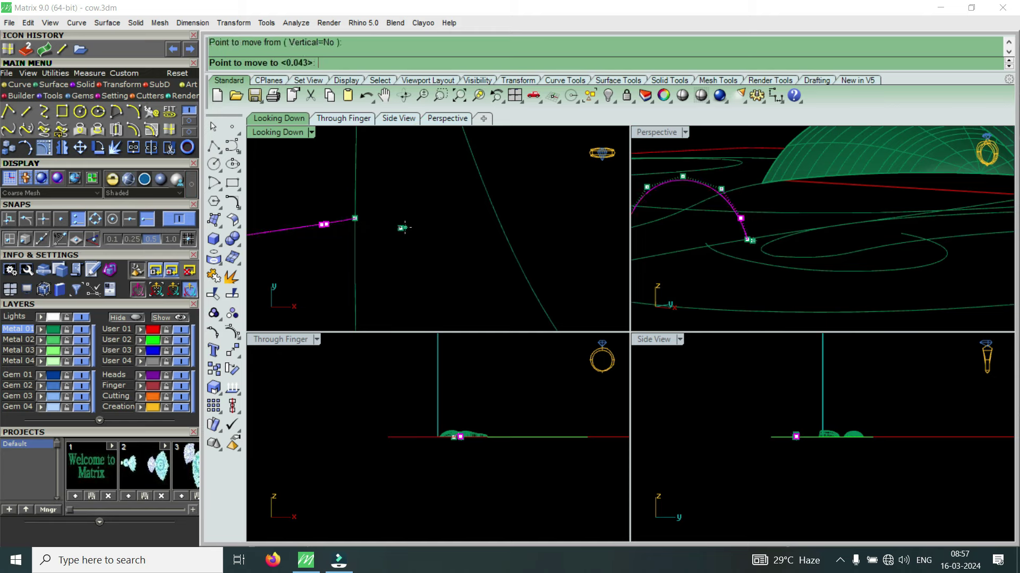
left_click(403, 227)
- Move the arch's end control point in the Looking Down view onto the leg outline
right_click_drag(771, 215, 830, 237)
left_click(788, 312, "shift")
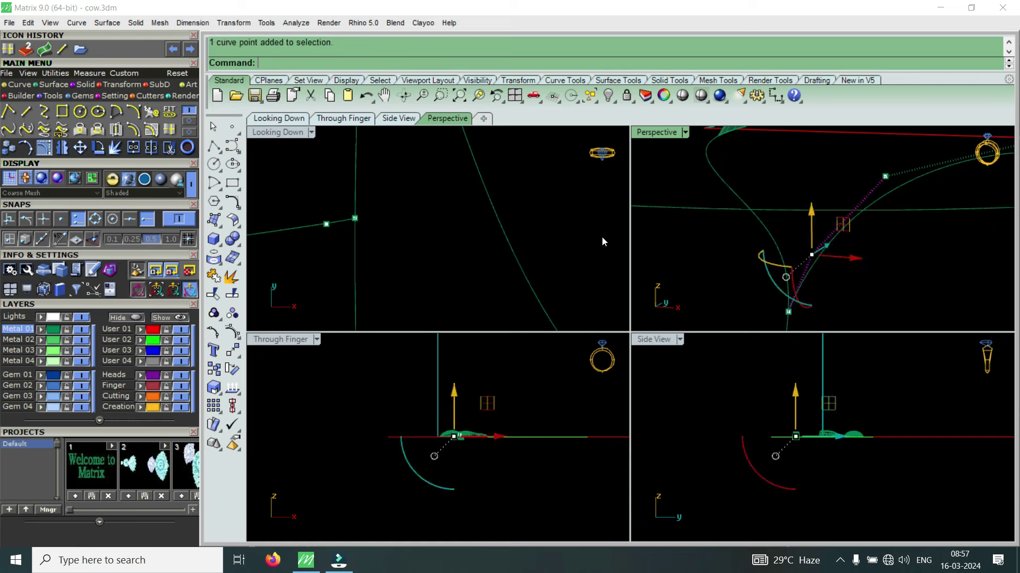
right_click_drag(424, 248, 535, 221)
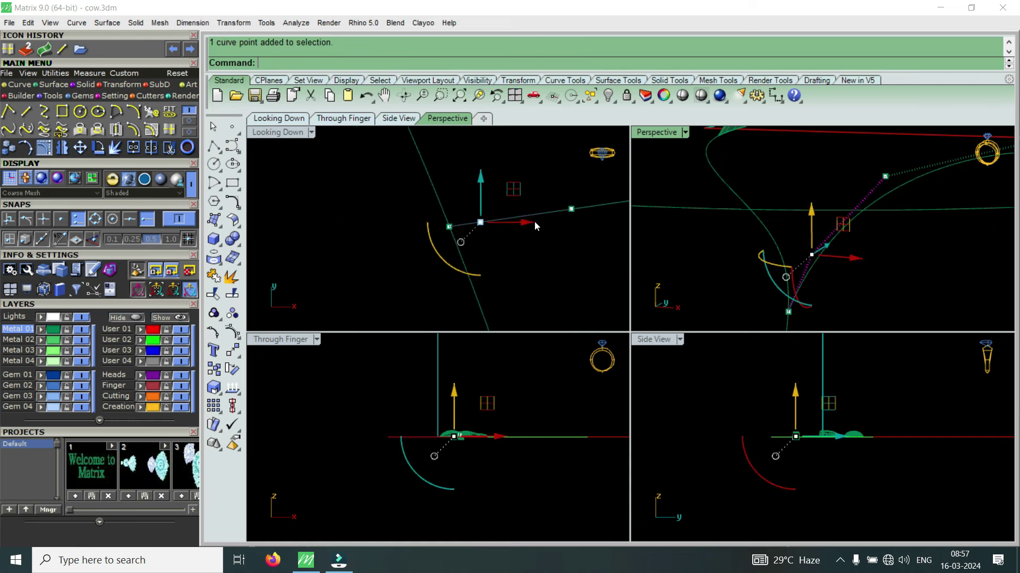
scroll(534, 221, "up", 4)
left_click(80, 148)
scroll(433, 244, "up", 1)
left_click(522, 260)
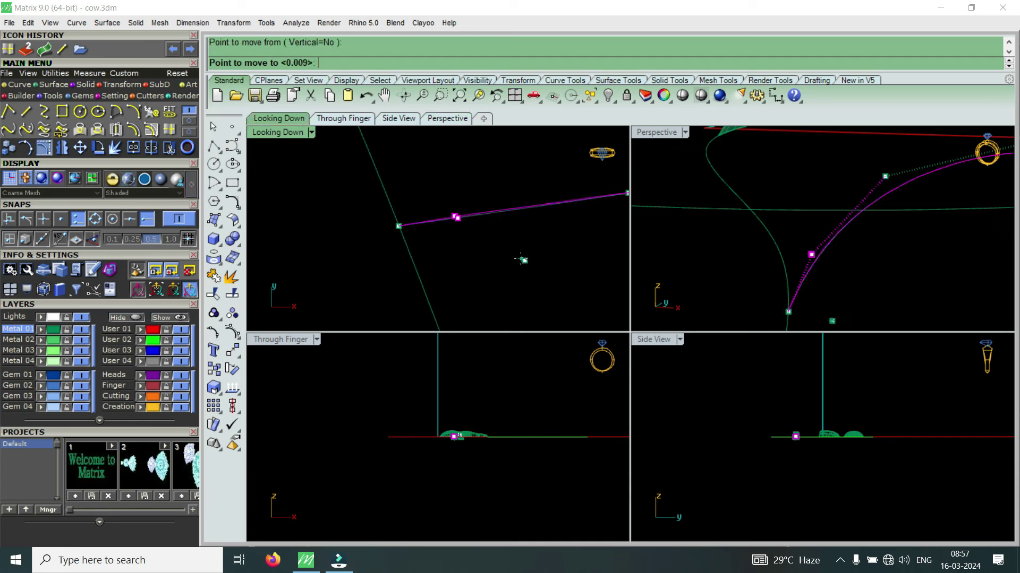
left_click(517, 260)
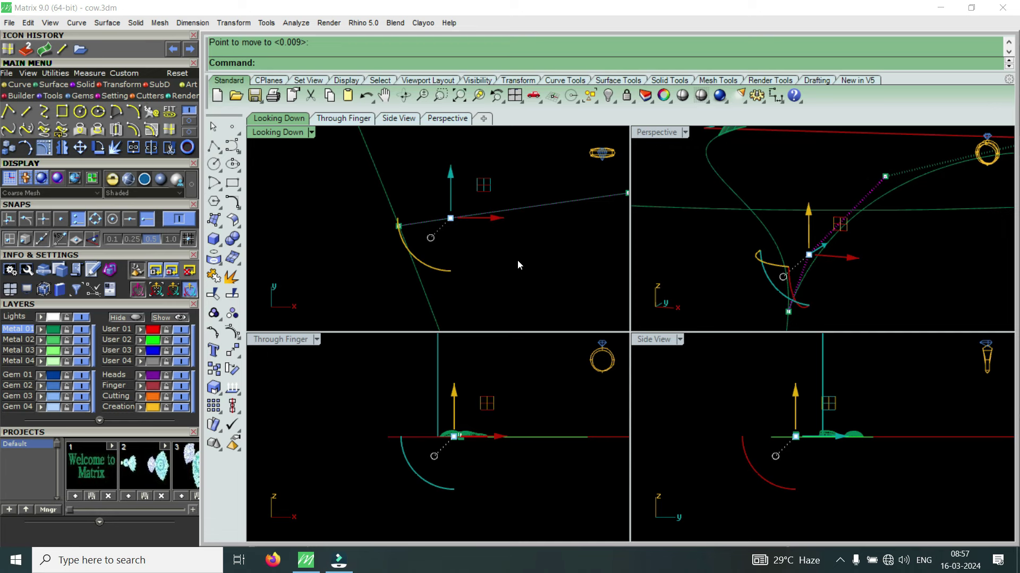
scroll(472, 225, "down", 1)
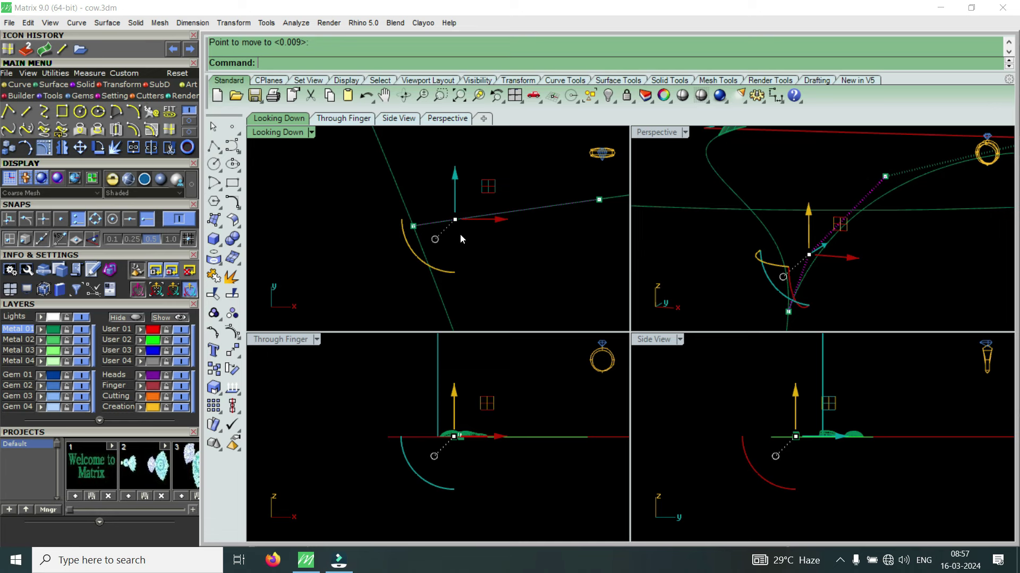
- Maximize the Perspective view and reposition a side control point of the arch
double_click(664, 132)
mouse_move(523, 407)
right_mouse_down()
mouse_move(676, 321)
mouse_move(515, 397)
right_mouse_up()
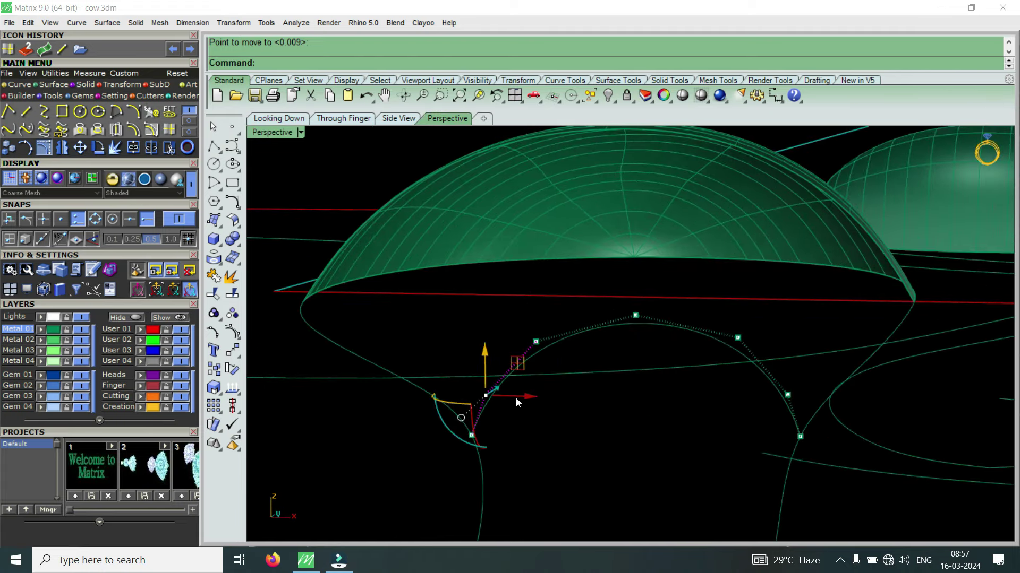
mouse_move(509, 451)
left_mouse_down()
mouse_move(587, 343)
mouse_move(555, 319)
left_mouse_up()
scroll(539, 324, "up", 5)
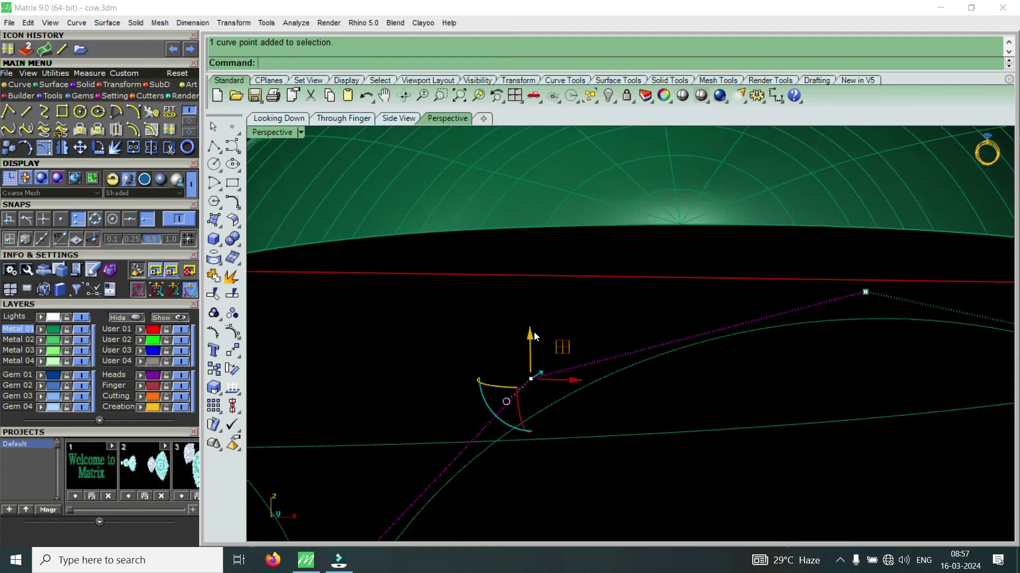
left_click(531, 332)
scroll(534, 329, "down", 4)
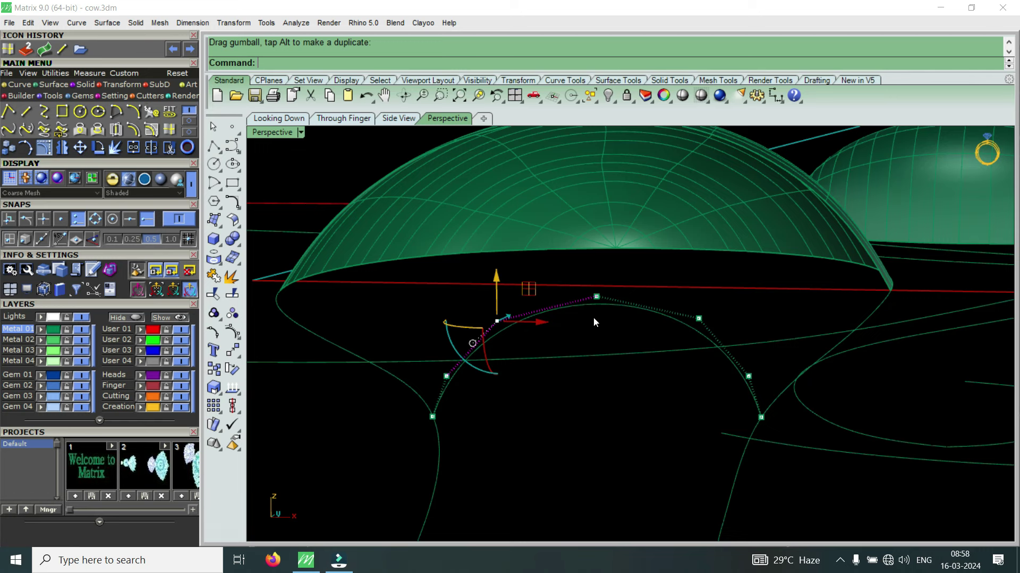
- Adjust the arch's top control point and lift its right-side control point
scroll(594, 317, "up", 3)
left_click_drag(579, 335, 639, 270)
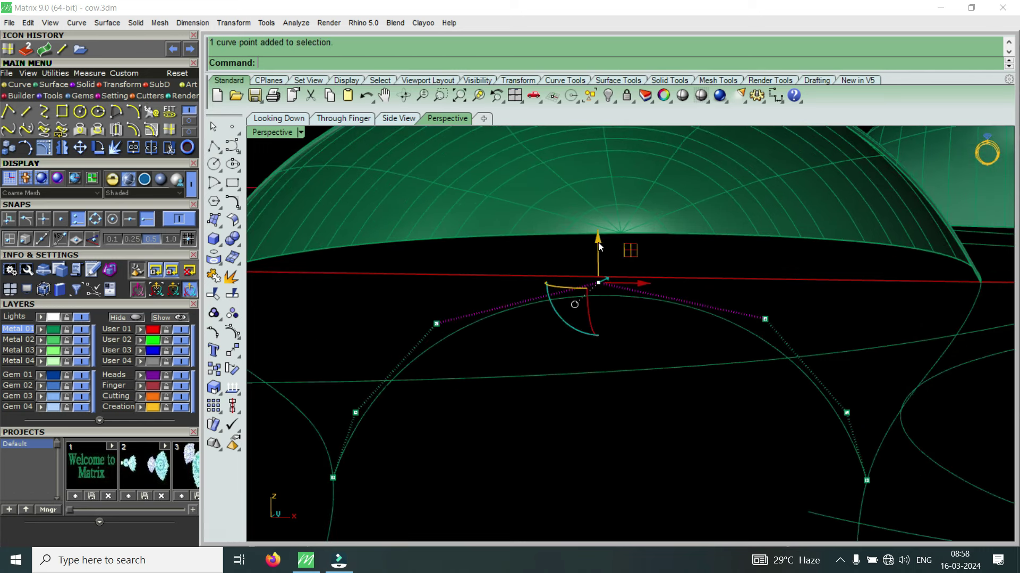
left_click(599, 241)
mouse_move(745, 424)
left_mouse_down()
mouse_move(811, 307)
mouse_move(771, 277)
mouse_move(757, 328)
left_mouse_up()
scroll(693, 320, "down", 3)
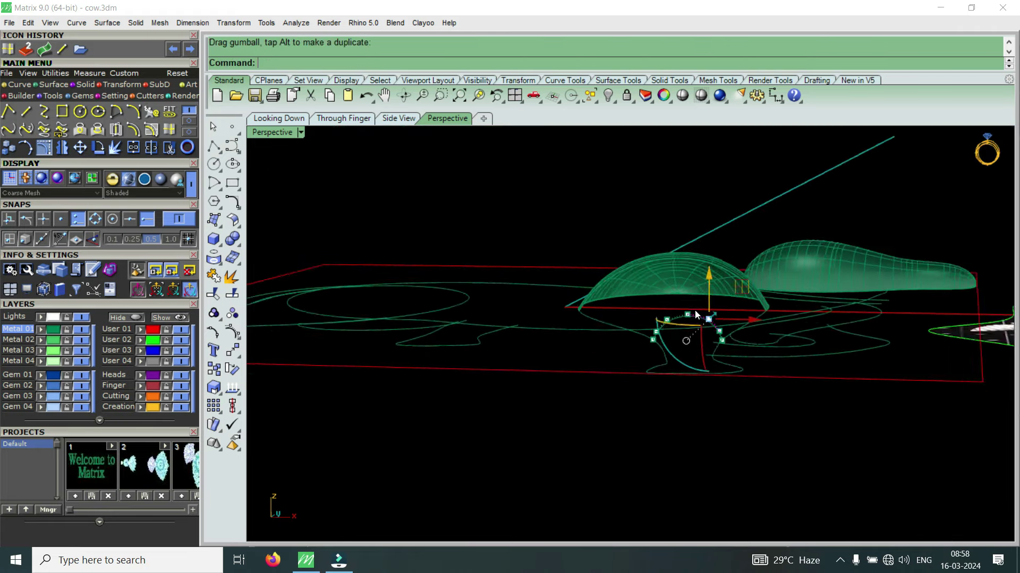
- Orbit out to an overview of the cow and toward the leg outline curves
right_click_drag(693, 321, 662, 373)
scroll(648, 350, "down", 2)
scroll(639, 336, "down", 2)
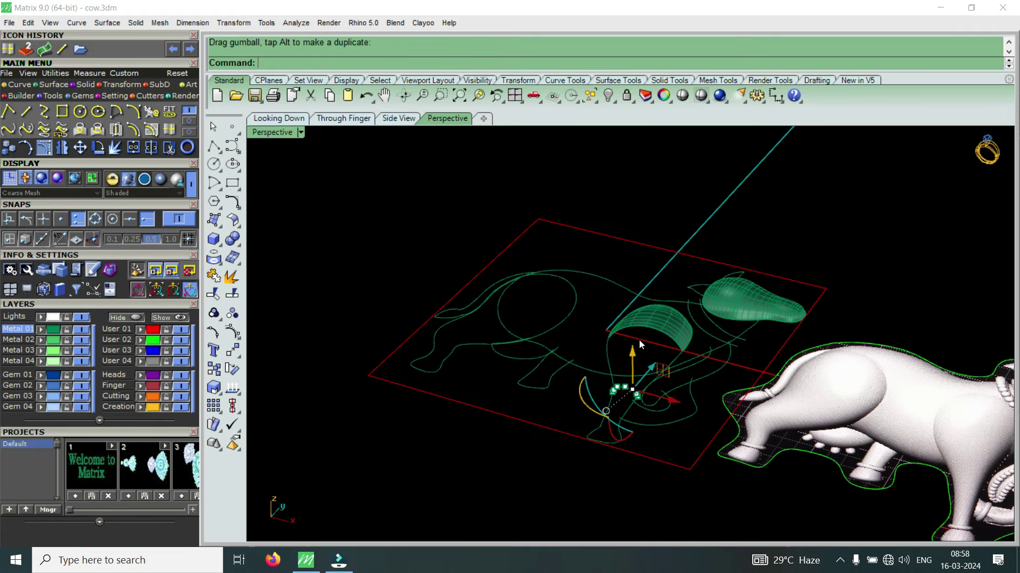
right_click_drag(639, 338, 645, 319)
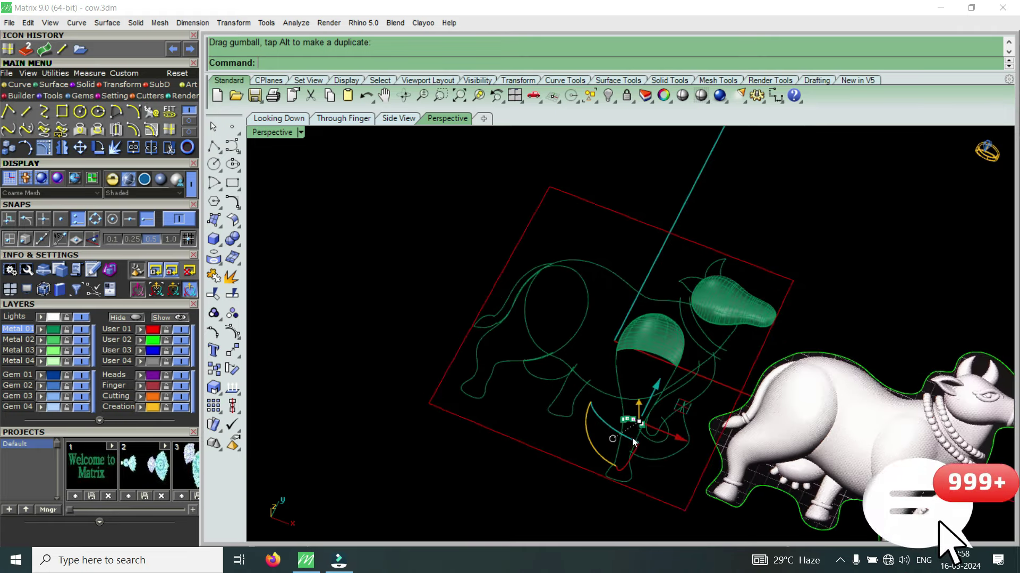
scroll(632, 438, "up", 3)
scroll(632, 438, "up", 5)
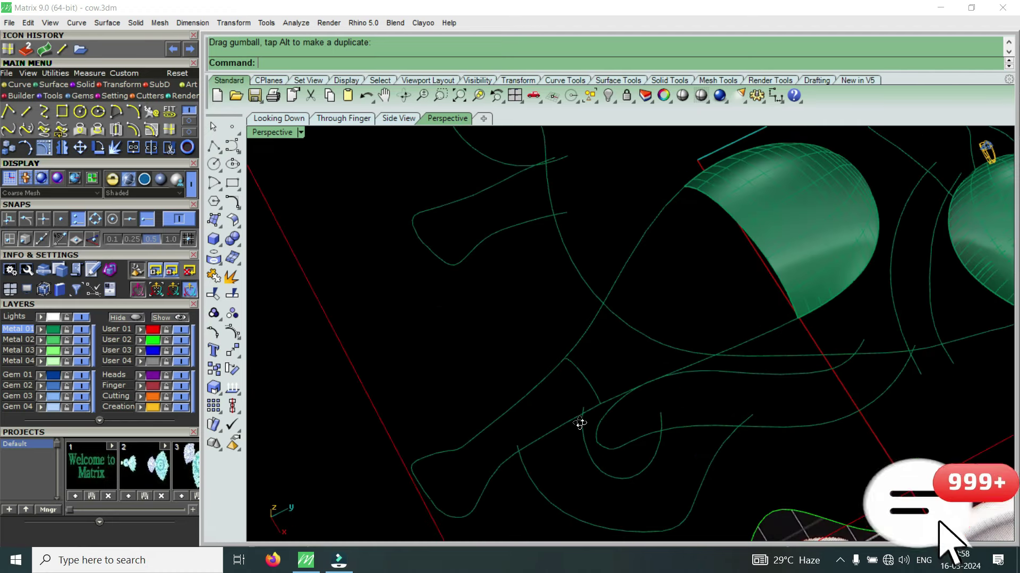
right_click_drag(642, 438, 589, 400)
- Start Sweep2 (s2) with both leg outlines as rails, the arch and surface edge as cross-sections
scroll(588, 401, "up", 2)
type("s2")
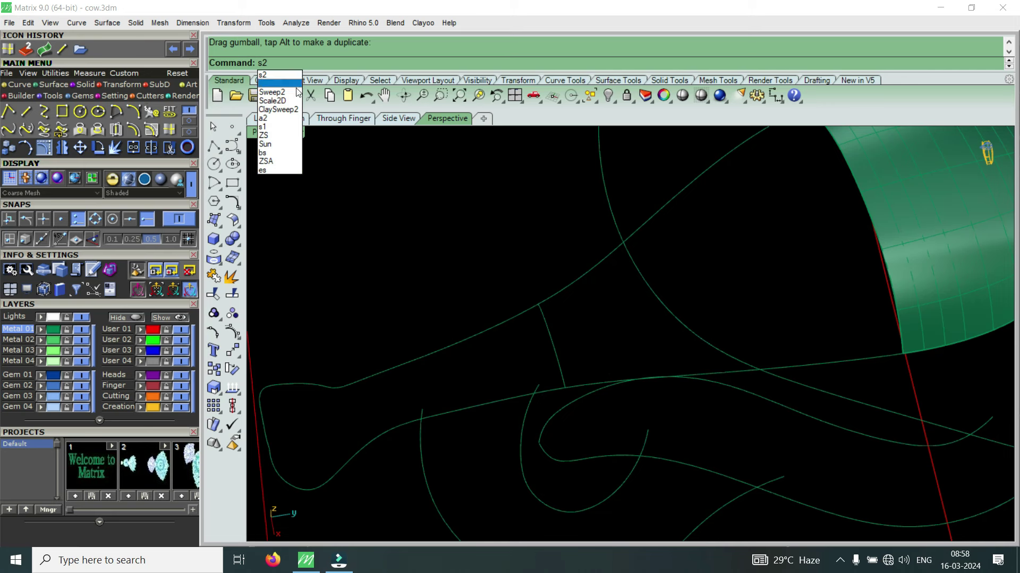
left_click(297, 91)
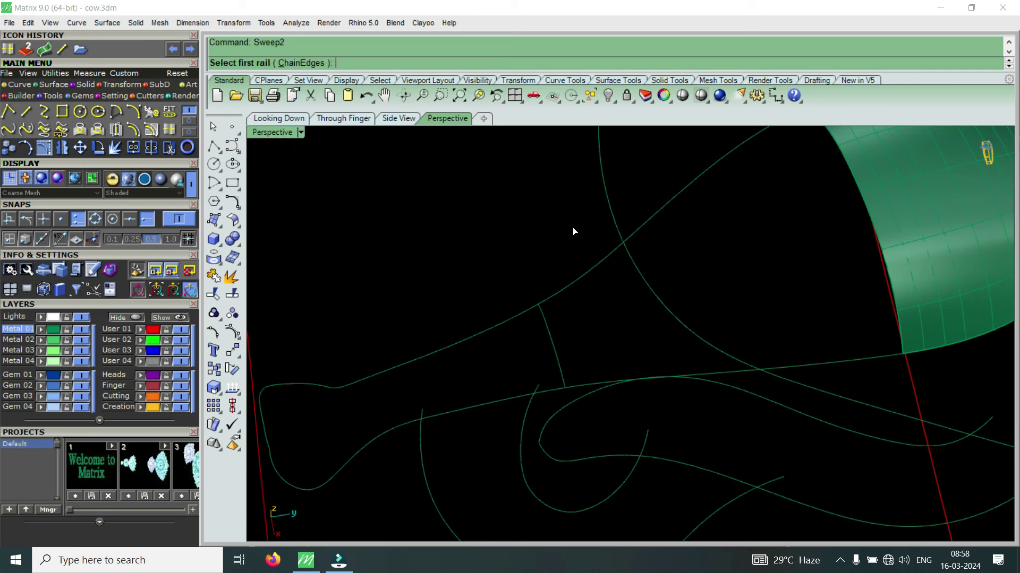
left_click(790, 365)
left_click(690, 192)
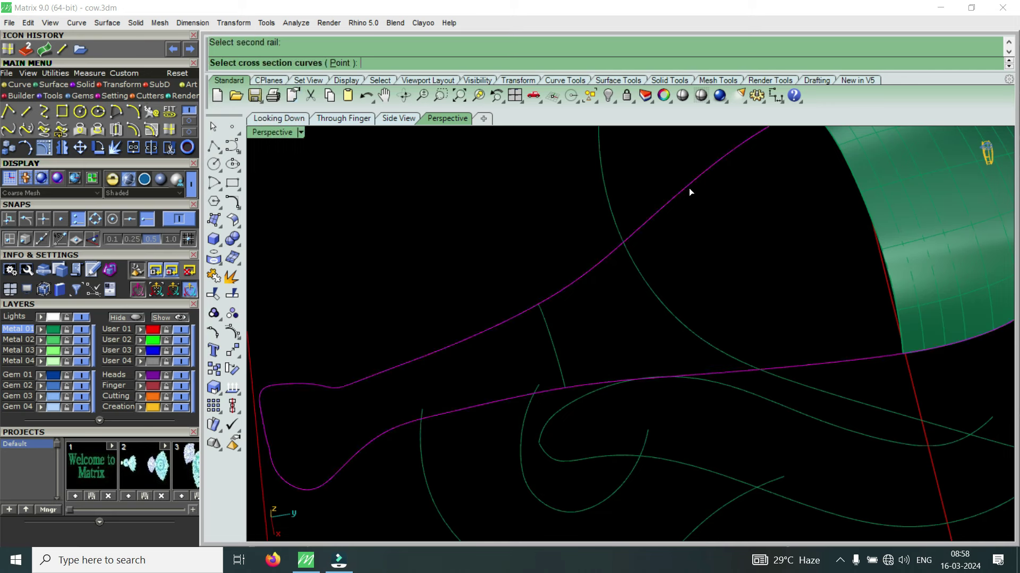
left_click(554, 343)
mouse_move(553, 343)
right_mouse_down()
mouse_move(662, 301)
mouse_move(750, 292)
right_mouse_up()
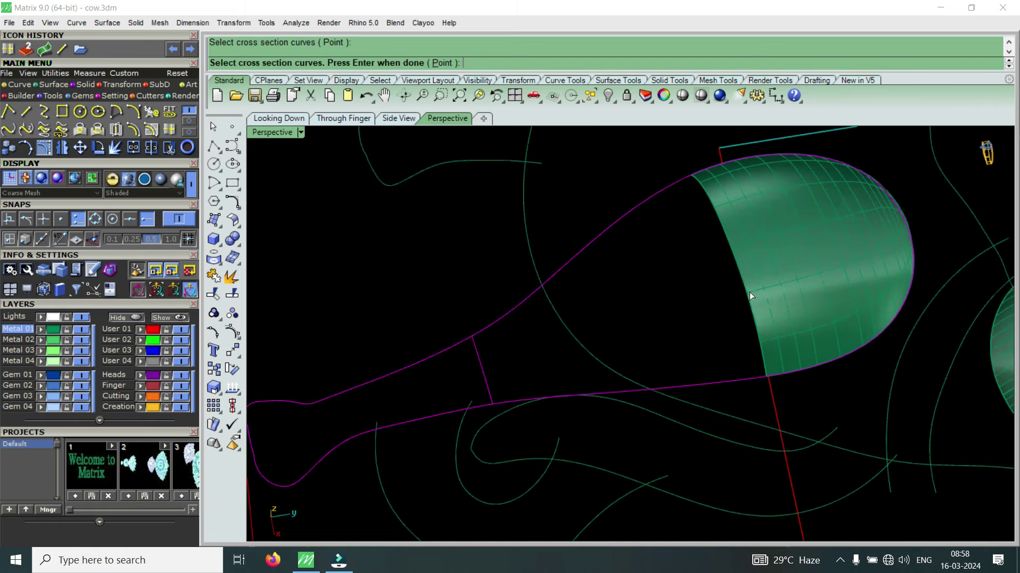
left_click(751, 303)
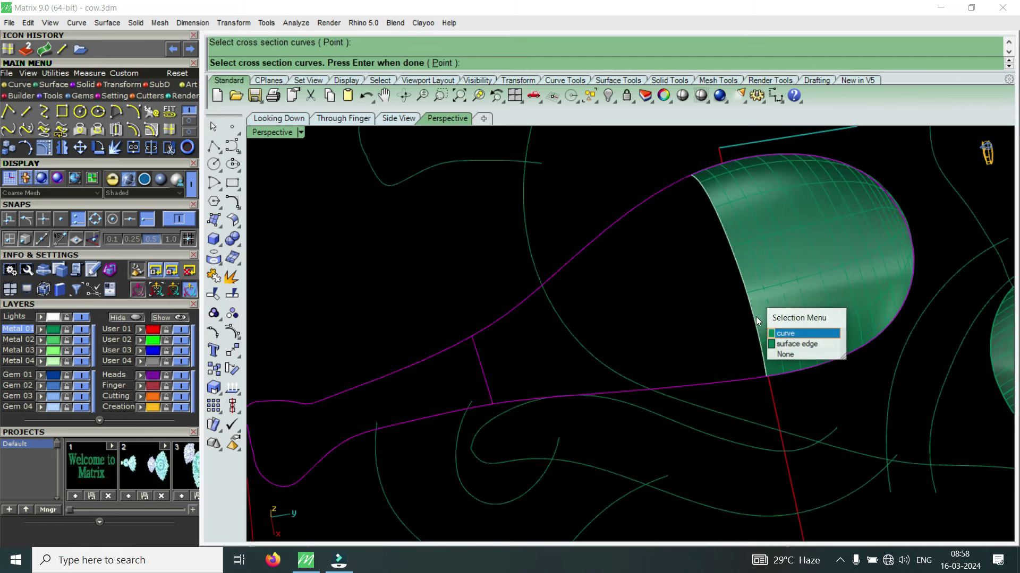
left_click(796, 336)
key("Return")
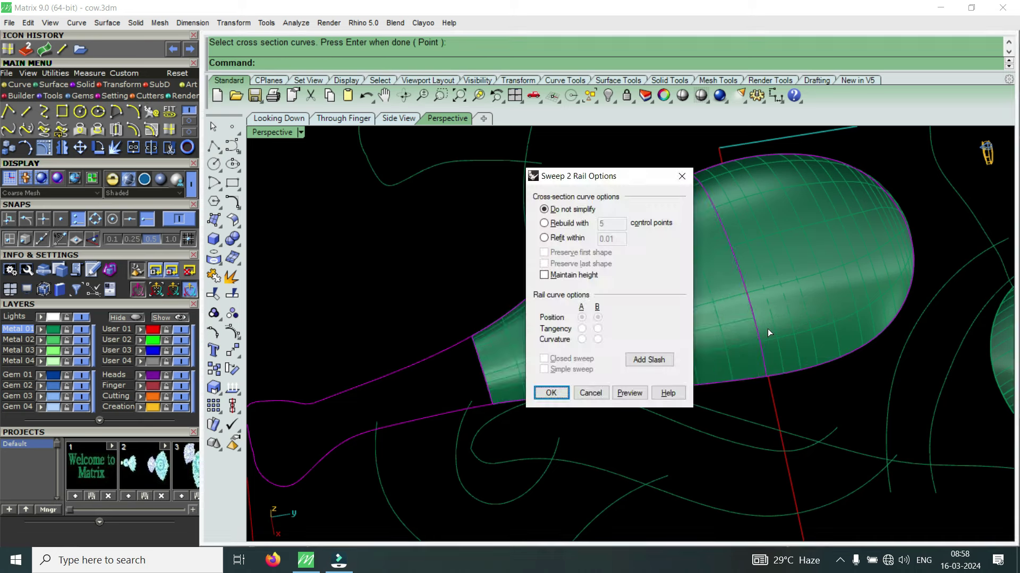
- Add three guide slashes between the rails and accept to create the tapered leg surface
left_click(648, 360)
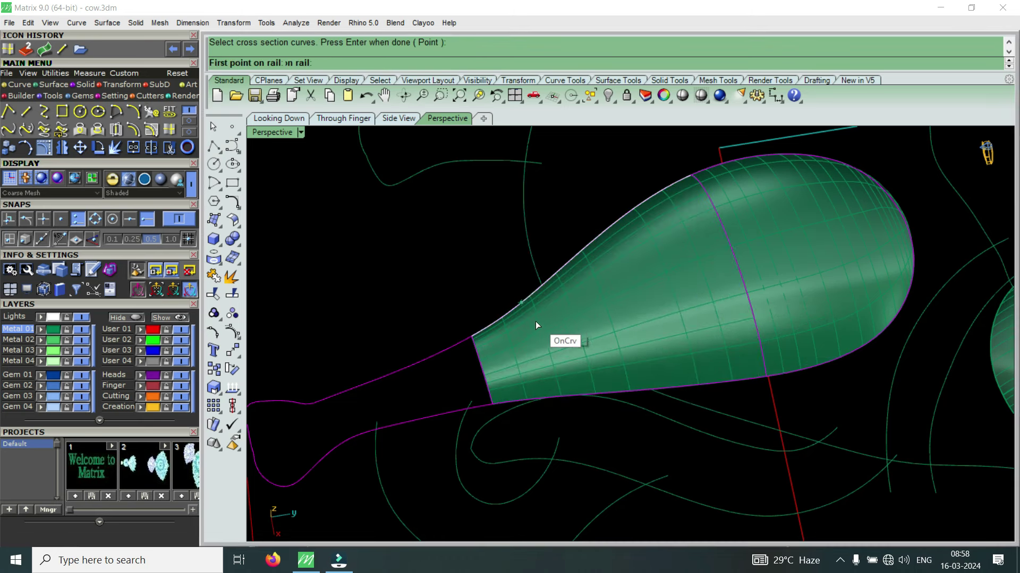
left_click(544, 395)
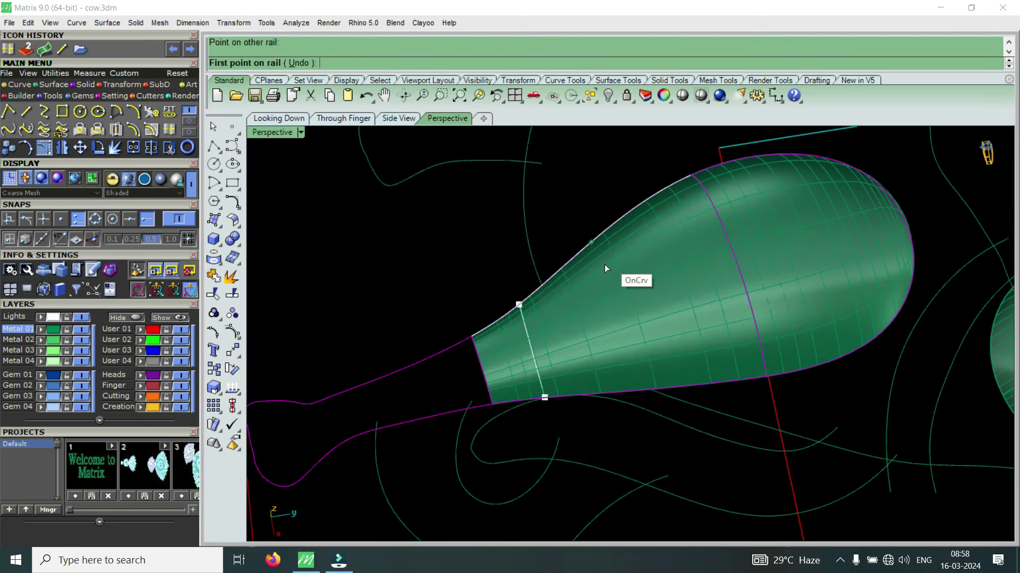
left_click(584, 248)
left_click(630, 391)
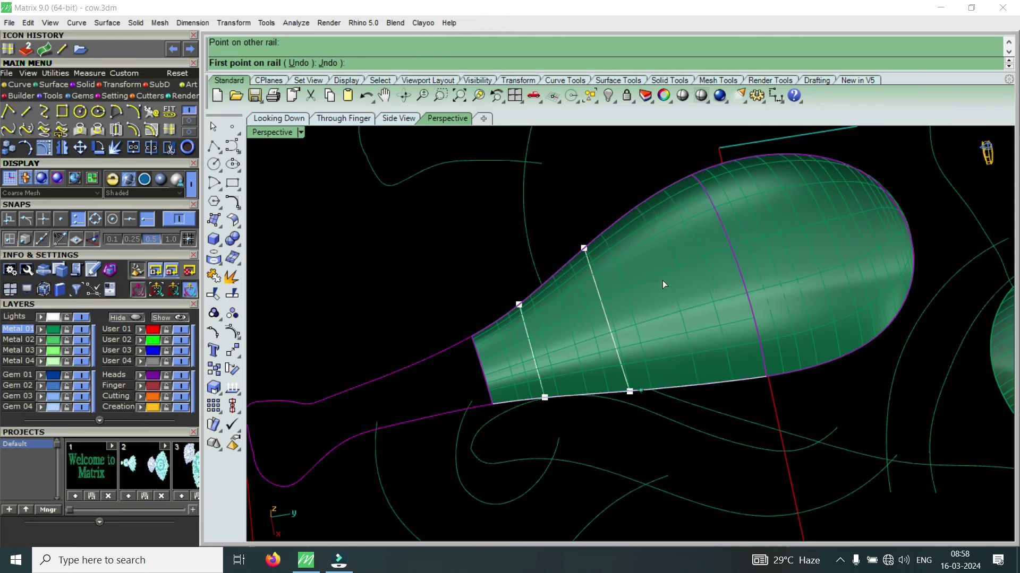
left_click(656, 216)
left_click(710, 382)
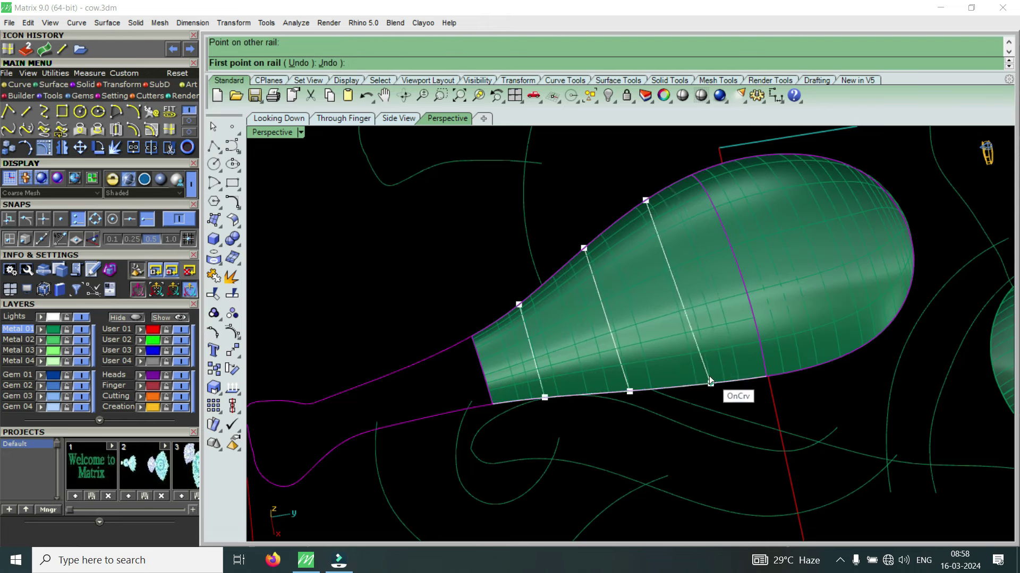
key("Return")
key("Return")
mouse_move(735, 330)
right_mouse_down()
mouse_move(566, 361)
mouse_move(528, 353)
mouse_move(556, 358)
right_mouse_up()
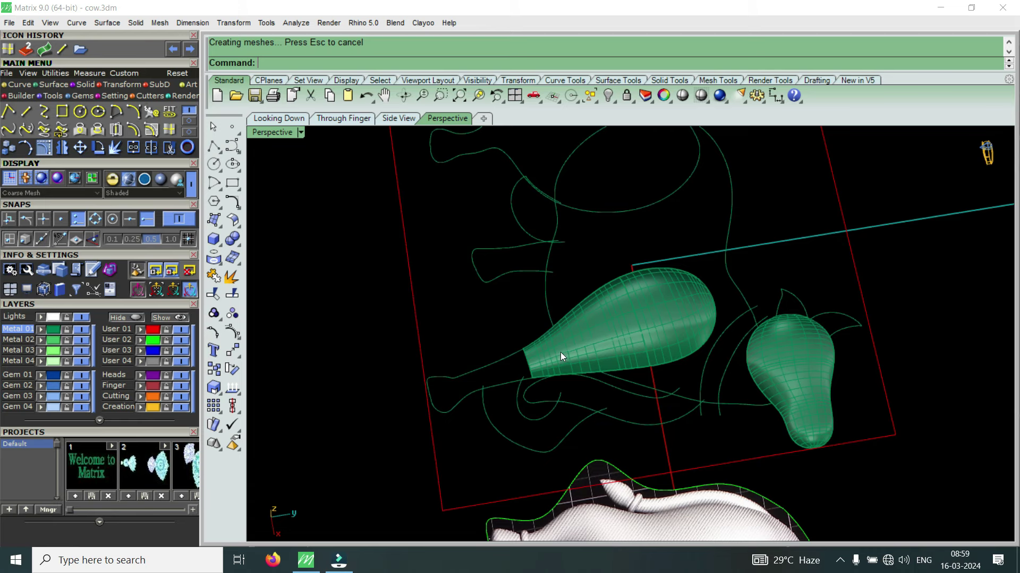
scroll(632, 311, "up", 4)
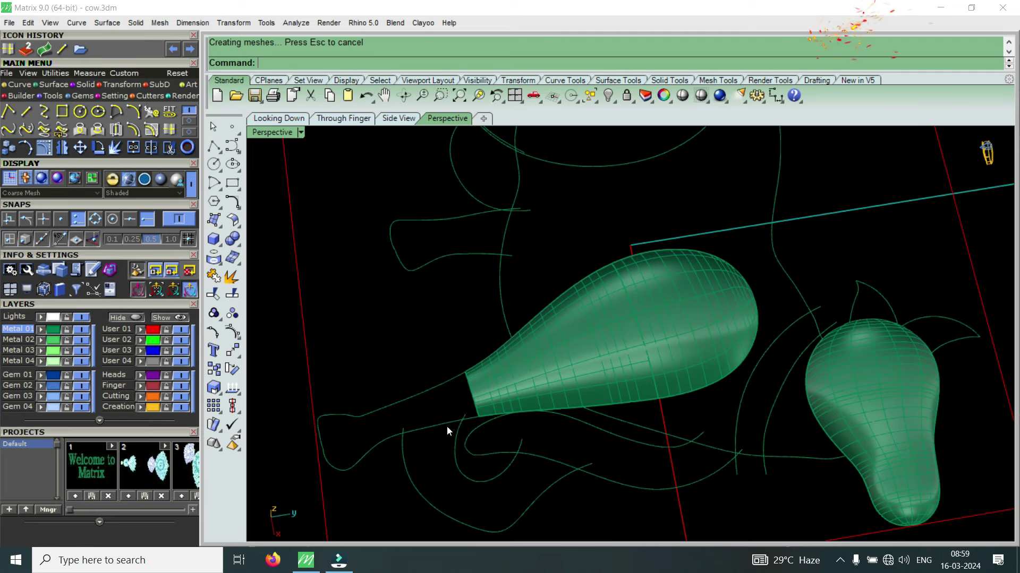
- Start a Sweep2 using the lower and upper leg outlines as rails and the wide-end cross-section curve
type("Sweep2")
key("Return")
left_click(426, 424)
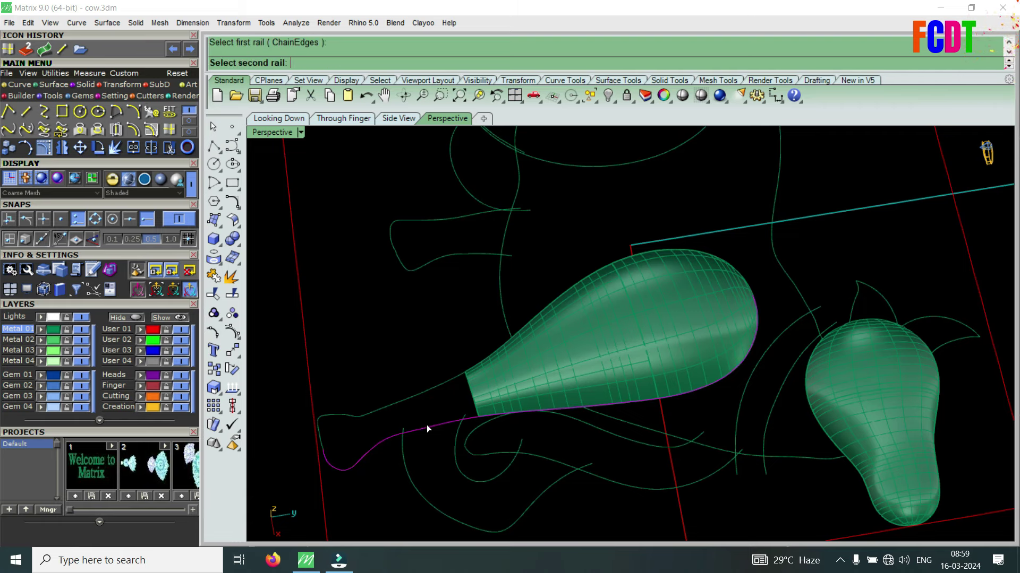
left_click(416, 399)
scroll(434, 396, "up", 3)
left_click(472, 394)
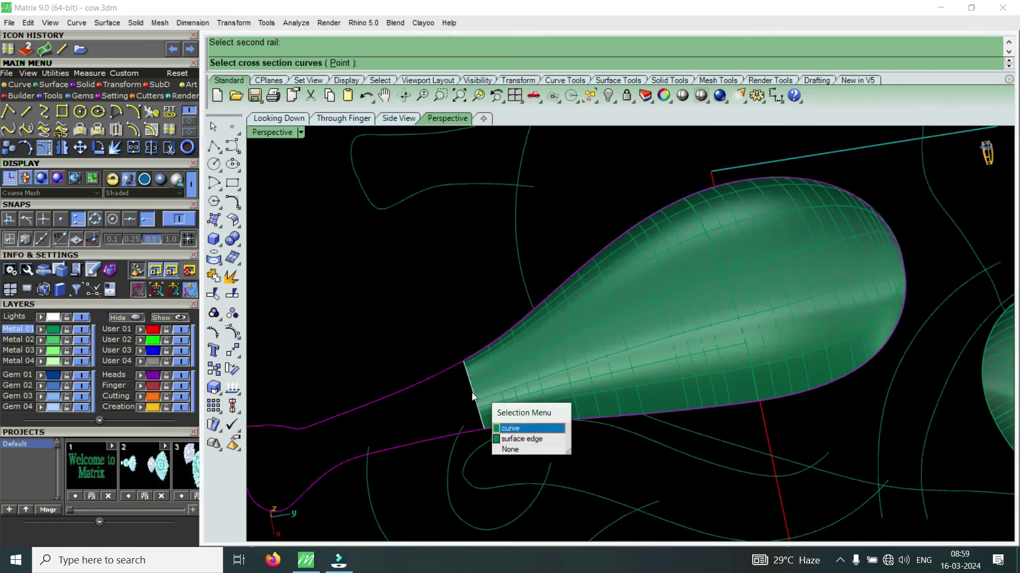
left_click(507, 429)
key("Return")
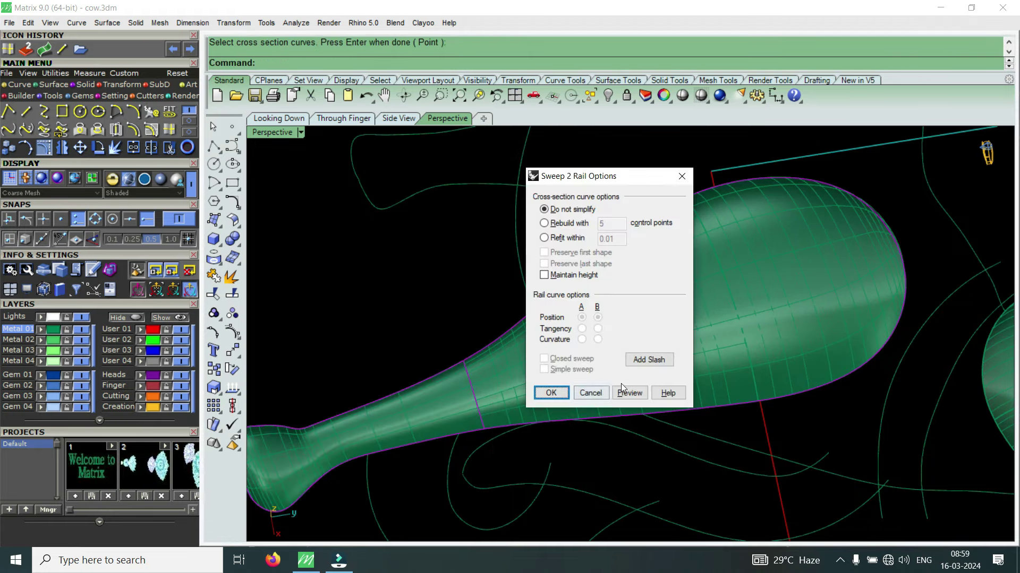
- Add three slashes across the rails down to the hoof and create the lower leg surface
left_click(655, 365)
scroll(527, 384, "down", 2)
scroll(527, 384, "up", 5)
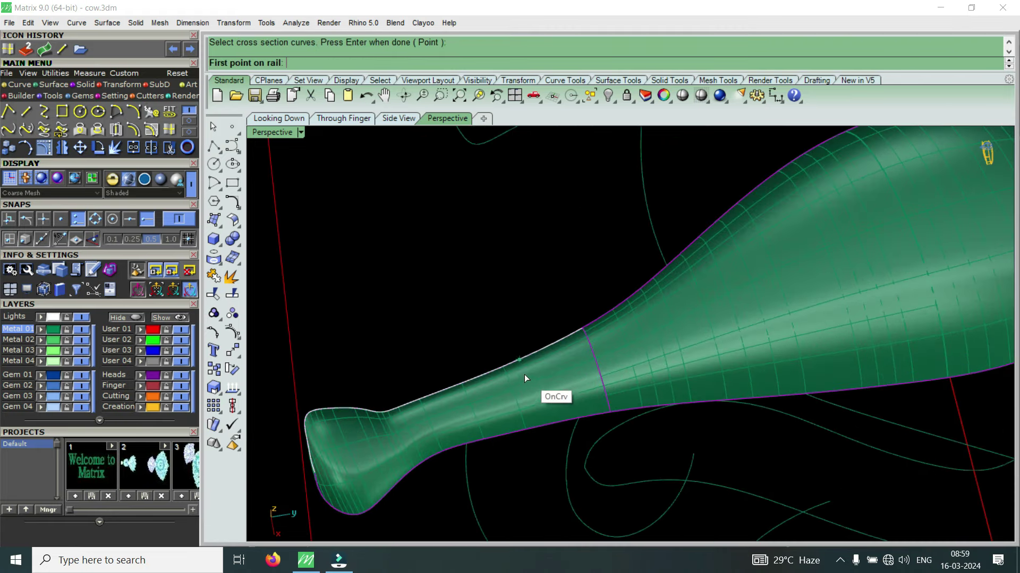
left_click(514, 380)
left_click(534, 434)
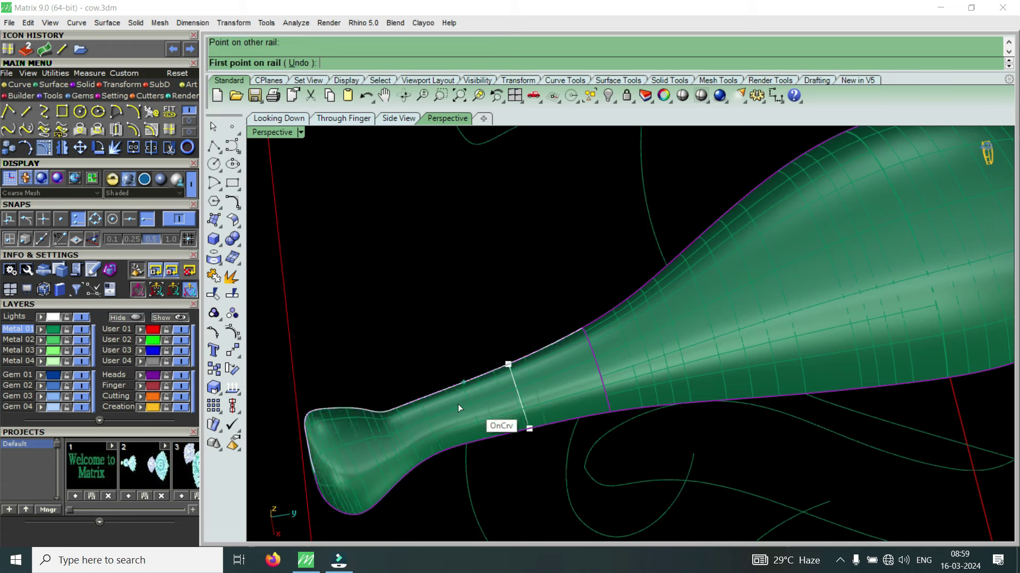
left_click(420, 405)
left_click(436, 447)
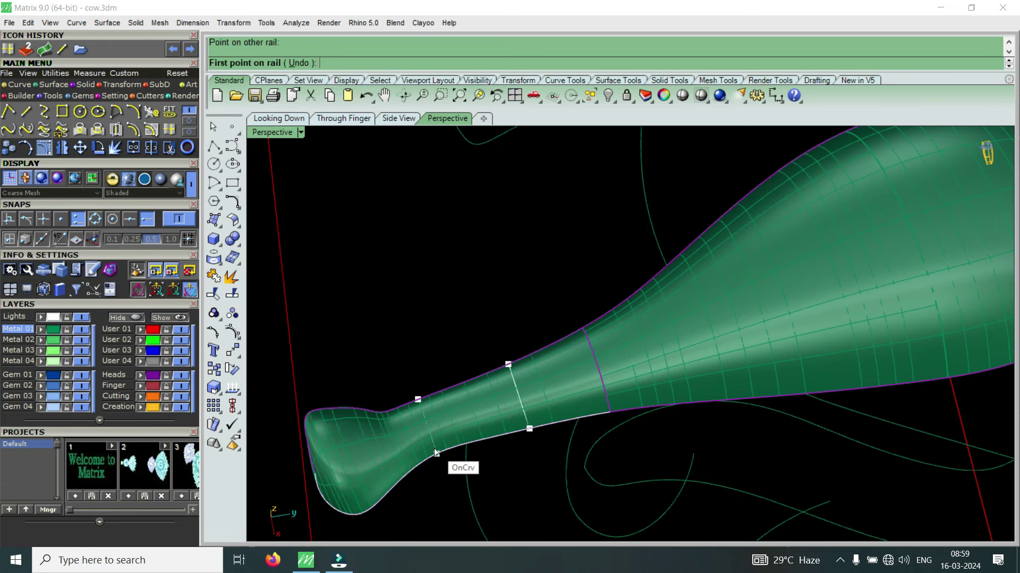
scroll(409, 438, "up", 1)
scroll(422, 421, "down", 1)
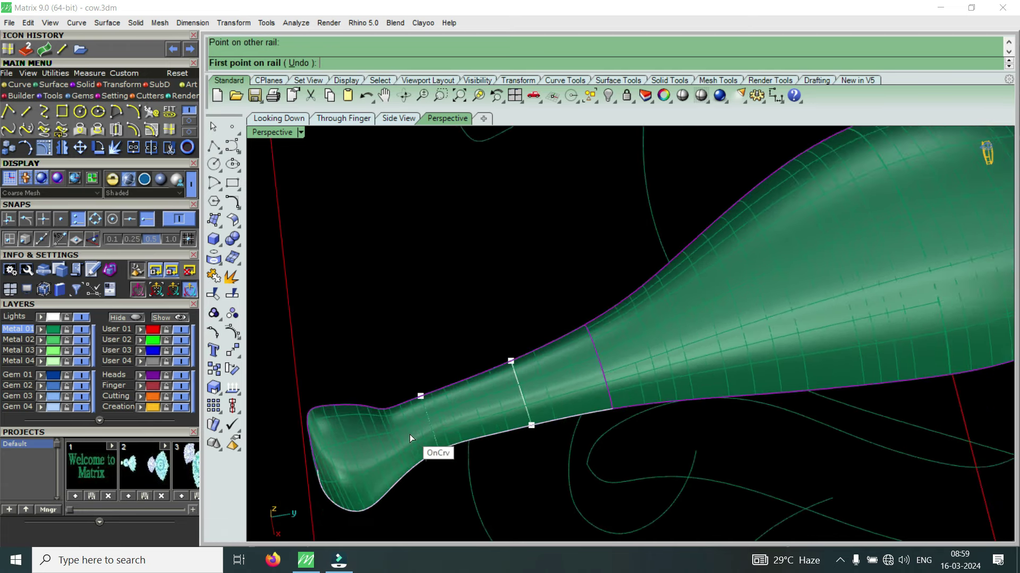
scroll(410, 435, "up", 1)
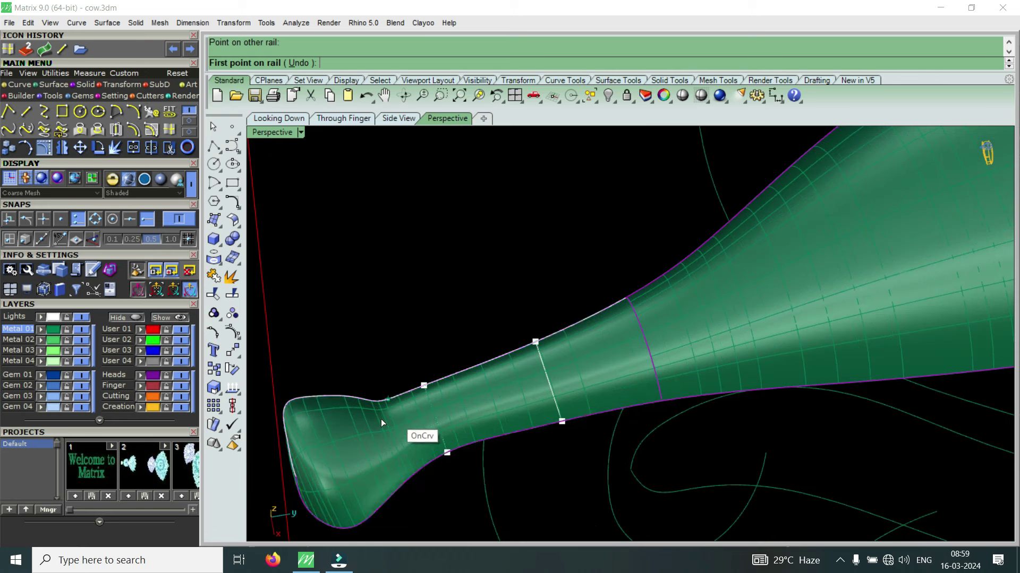
left_click(335, 419)
left_click(360, 493)
key("Return")
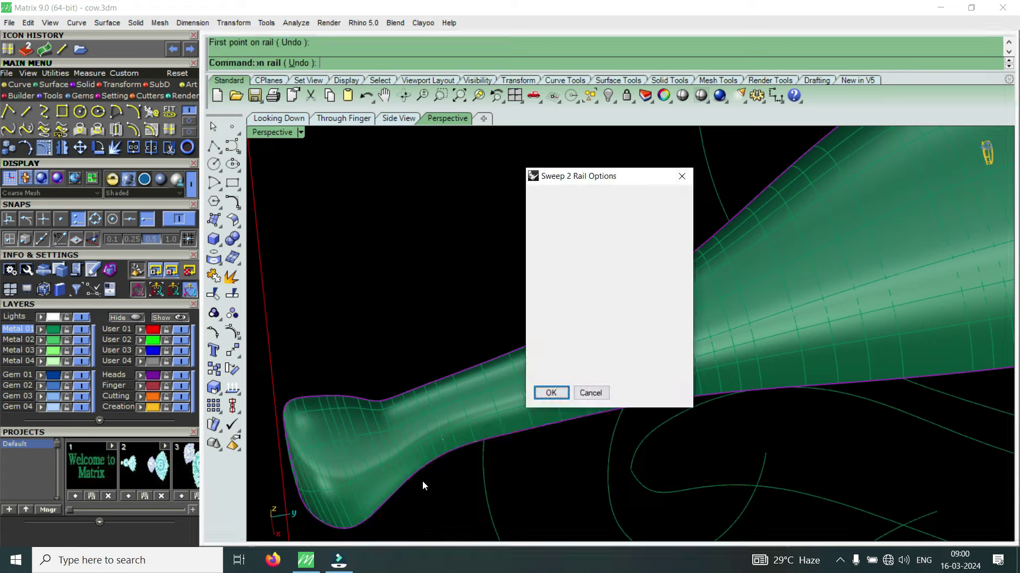
left_click(548, 393)
scroll(524, 413, "down", 3)
mouse_move(524, 414)
right_mouse_down()
mouse_move(615, 428)
mouse_move(570, 298)
mouse_move(553, 287)
mouse_move(665, 460)
mouse_move(621, 391)
right_mouse_up()
scroll(607, 345, "down", 2)
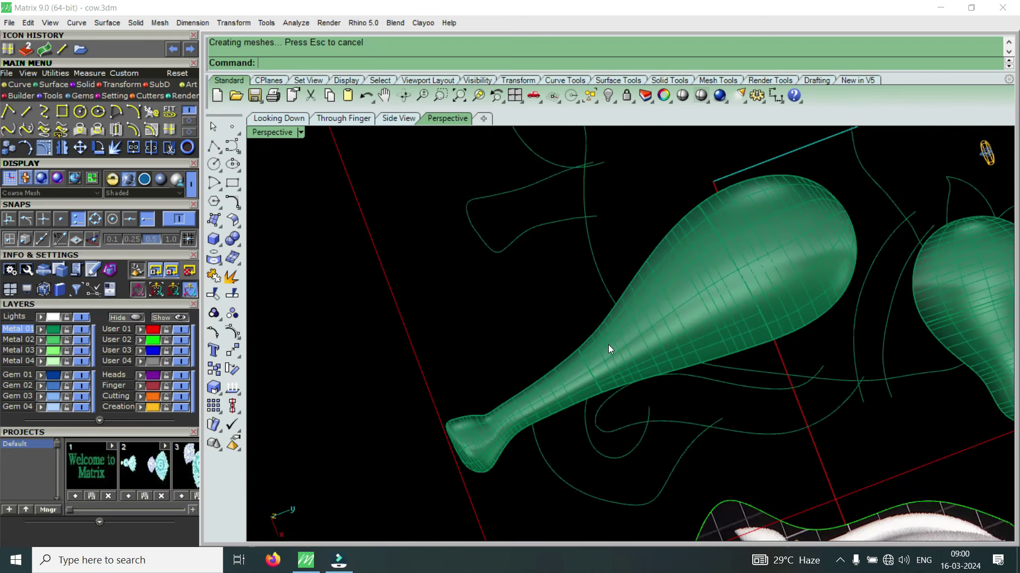
- Merge the lower and upper leg surfaces into one surface with MergeSrf
left_click(91, 133)
left_click(568, 395)
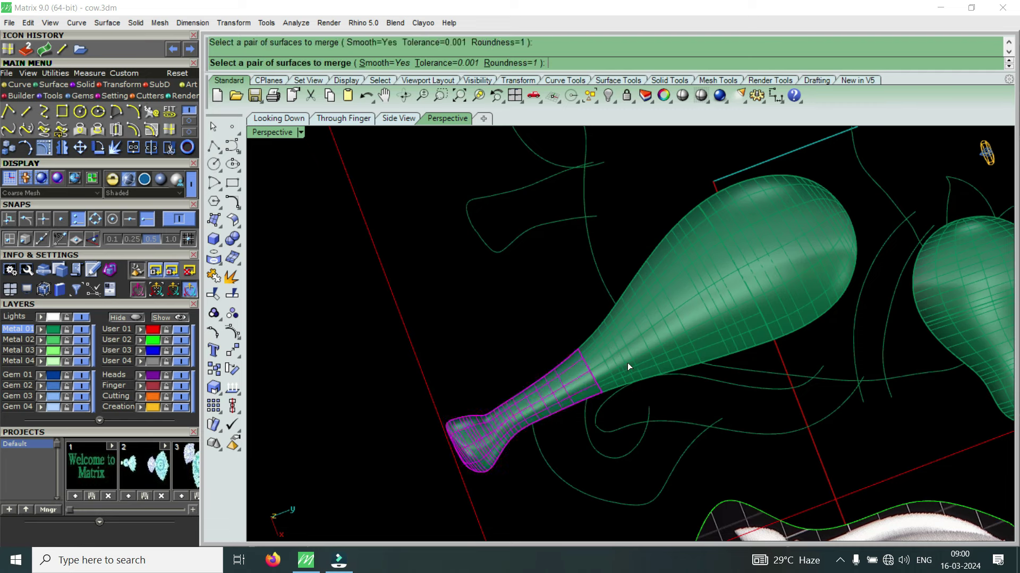
left_click(682, 323)
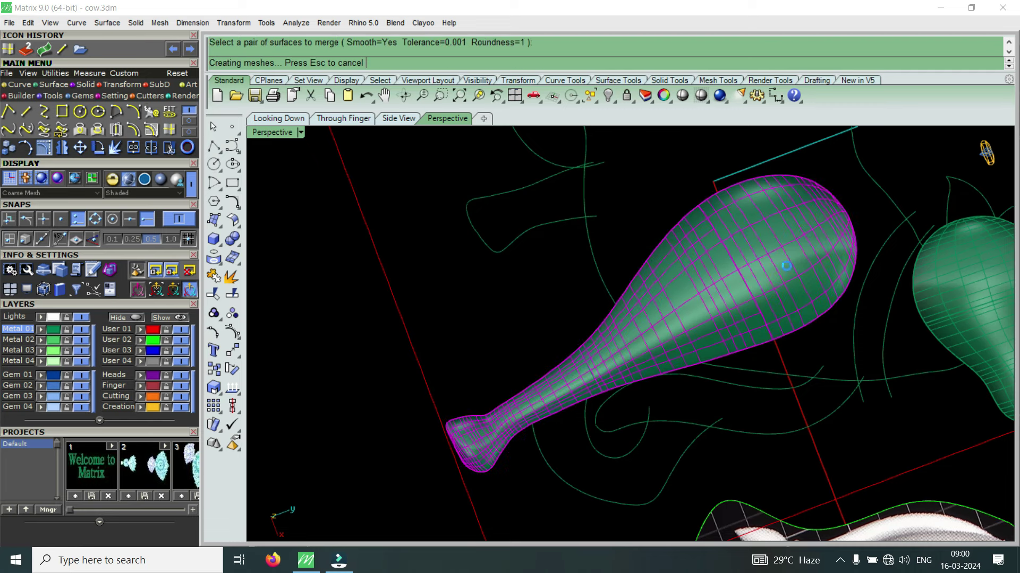
- Turn off surface isocurves for the merged leg and the pear-shaped surface in Properties
left_click(638, 330)
scroll(625, 329, "down", 3)
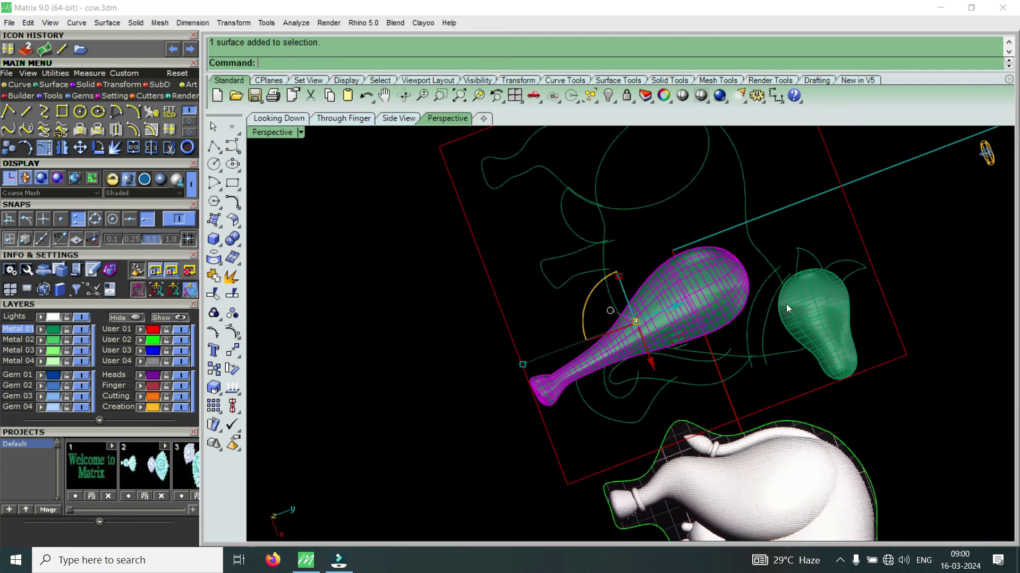
left_click(833, 310, "shift")
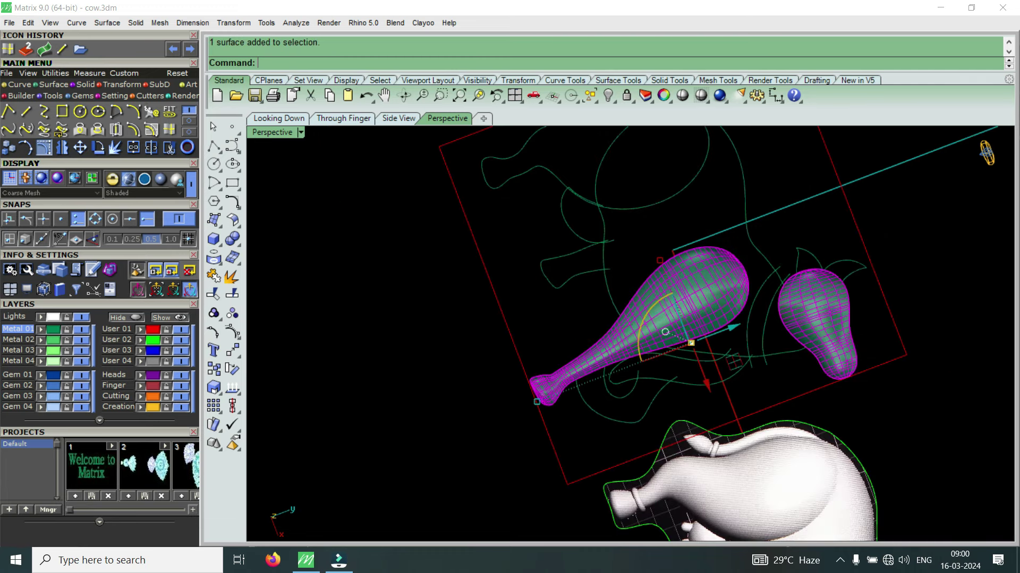
type("Project")
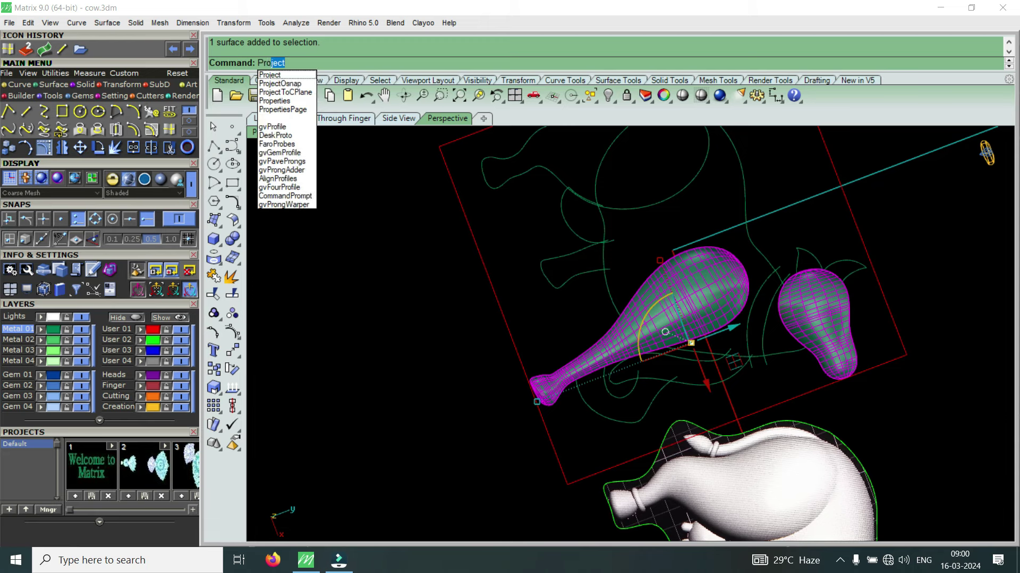
type("p")
key("Return")
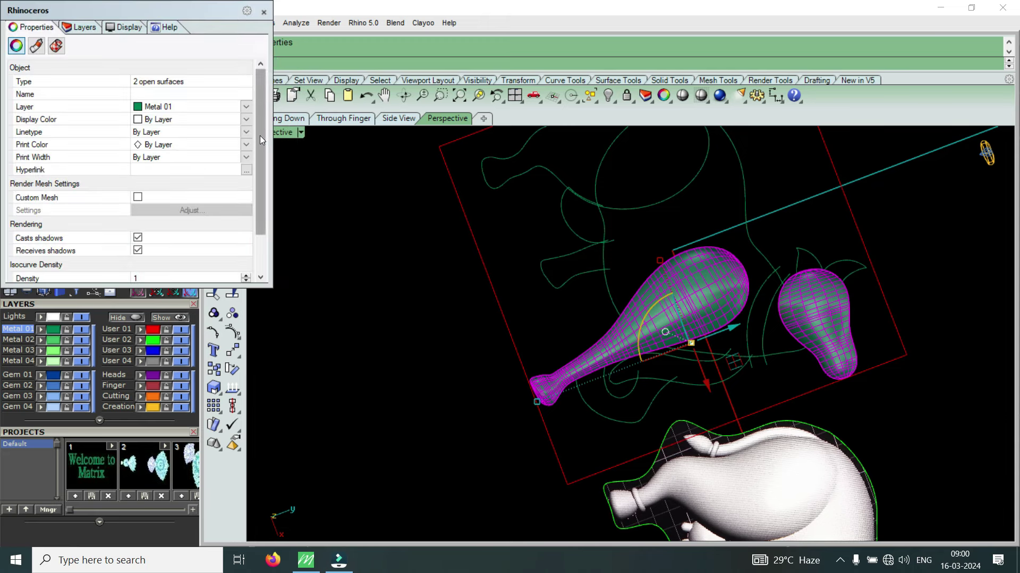
left_click_drag(260, 135, 257, 202)
left_click(137, 242)
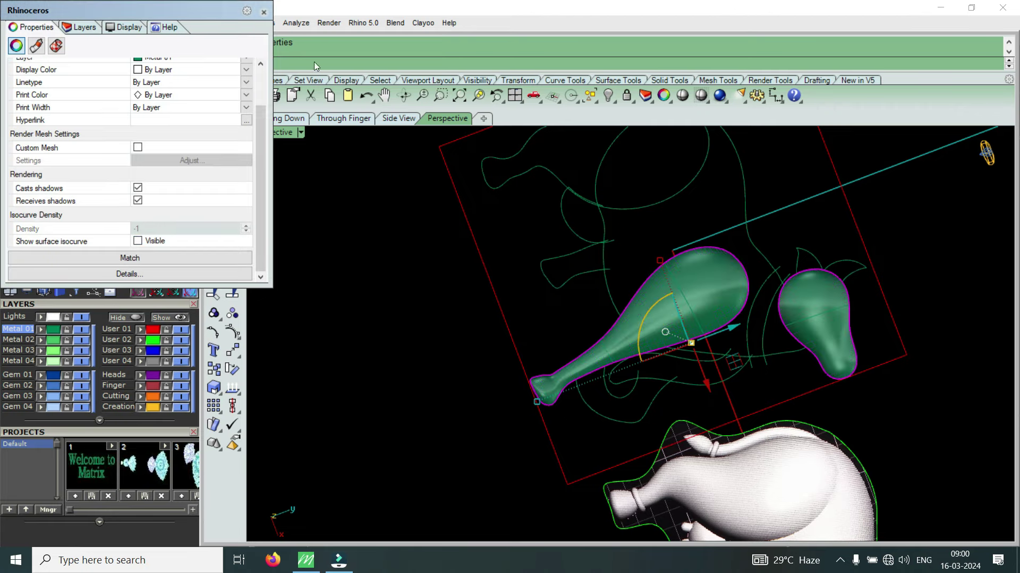
left_click(263, 12)
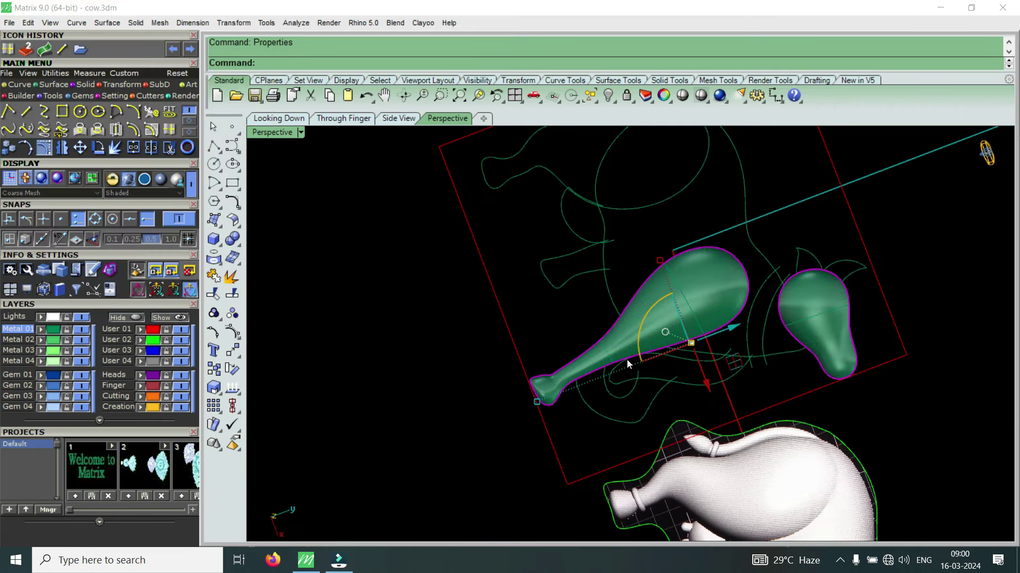
mouse_move(559, 339)
right_mouse_down()
mouse_move(638, 323)
mouse_move(797, 318)
mouse_move(610, 422)
right_mouse_up()
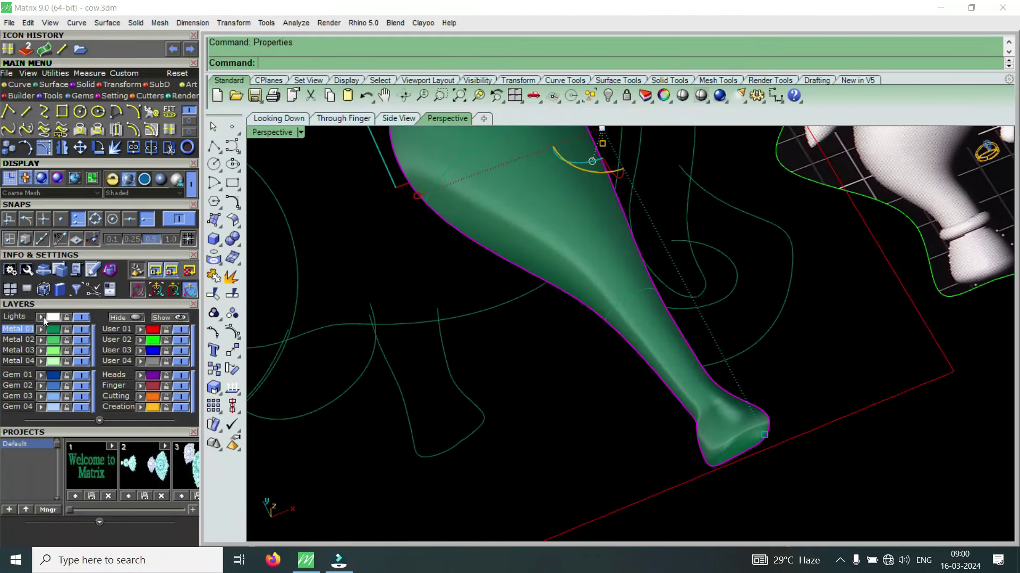
- Orbit and zoom around the cow to inspect the tapered leg from side, top and low angles
scroll(649, 372, "down", 5)
right_click_drag(649, 372, 616, 426)
left_click(615, 426)
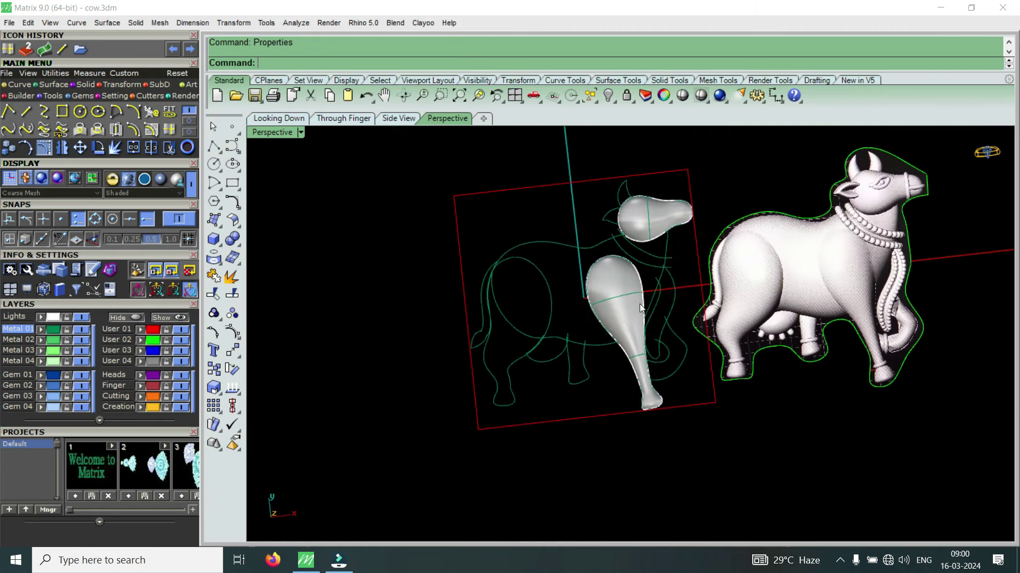
scroll(641, 308, "up", 3)
mouse_move(641, 308)
right_mouse_down()
mouse_move(505, 338)
mouse_move(620, 428)
right_mouse_up()
scroll(612, 349, "down", 4)
right_click_drag(613, 349, 689, 415)
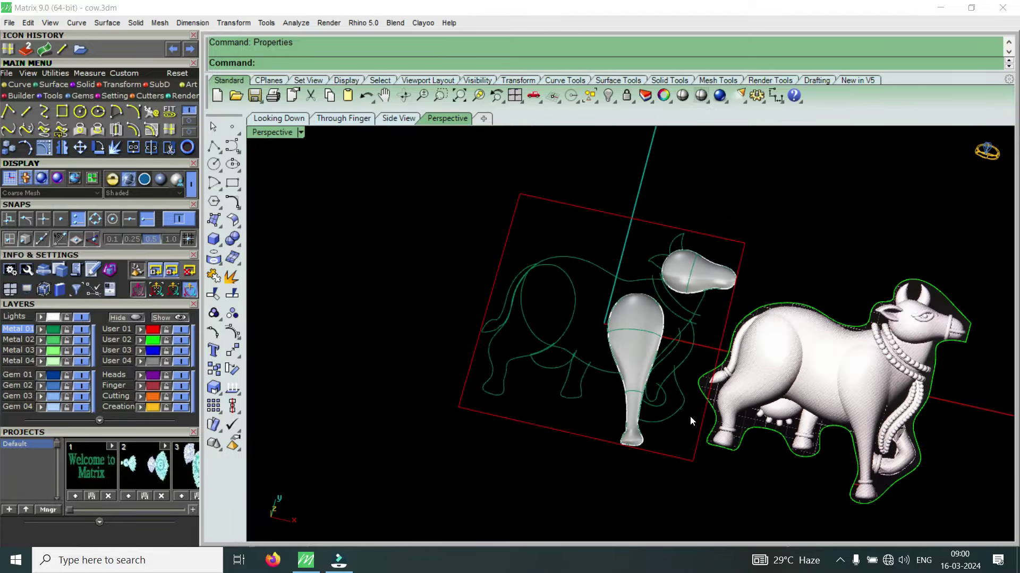
scroll(689, 402, "up", 2)
scroll(615, 338, "up", 3)
scroll(580, 359, "up", 2)
mouse_move(580, 358)
right_mouse_down()
mouse_move(596, 269)
mouse_move(712, 241)
mouse_move(769, 262)
mouse_move(635, 464)
mouse_move(561, 444)
right_mouse_up()
scroll(561, 444, "down", 5)
scroll(540, 418, "down", 1)
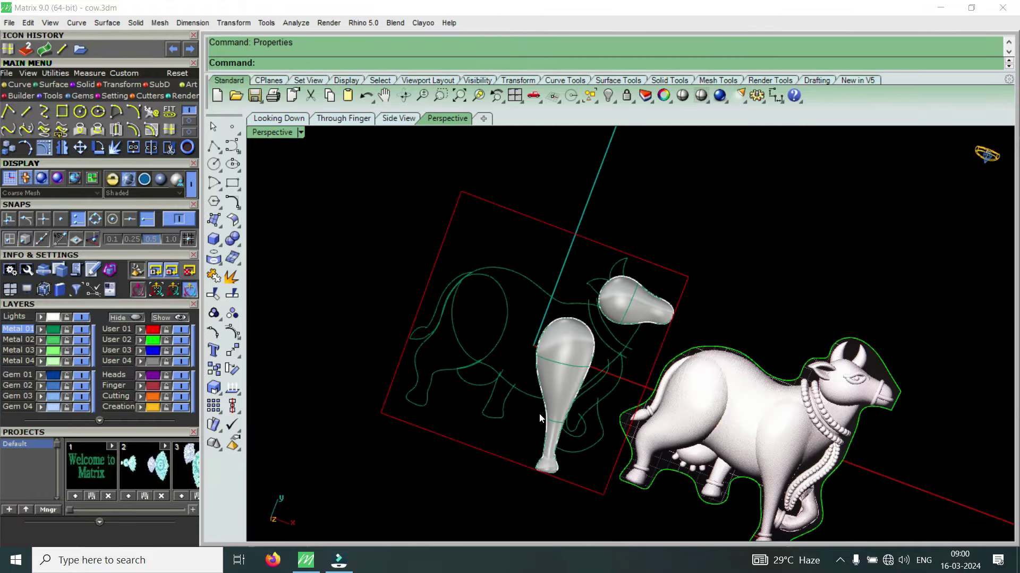
scroll(800, 485, "up", 2)
scroll(757, 453, "up", 3)
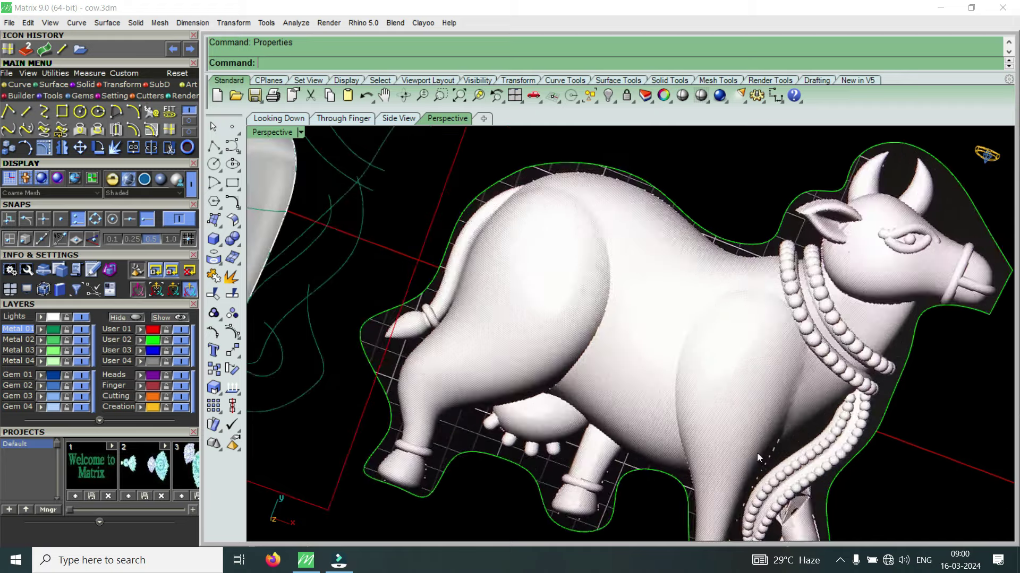
scroll(761, 489, "up", 1)
scroll(754, 478, "up", 1)
scroll(720, 401, "down", 3)
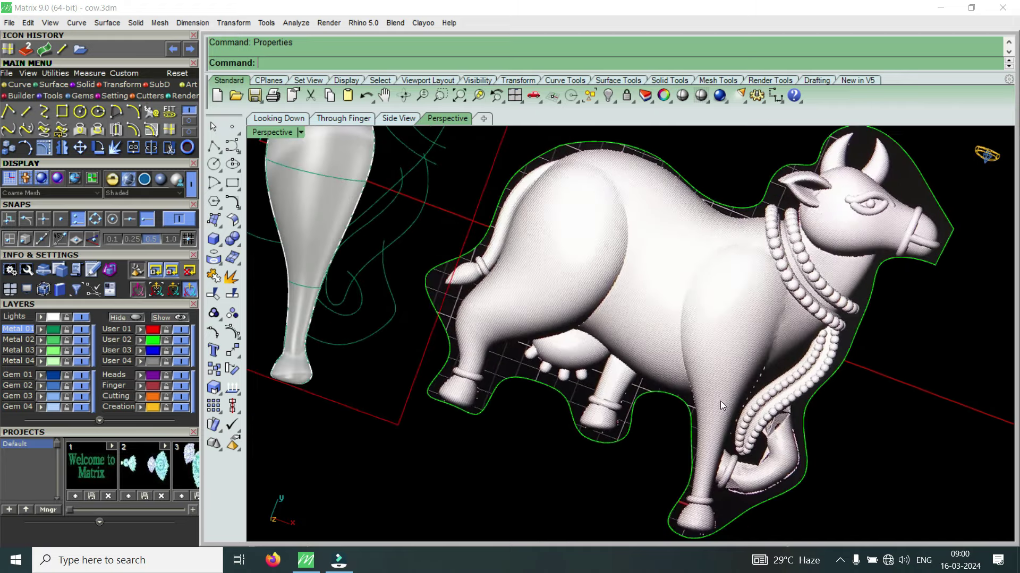
scroll(565, 317, "down", 2)
scroll(565, 317, "up", 2)
- Return to an elevated view and select the finished leg surface
right_click_drag(502, 364, 412, 319)
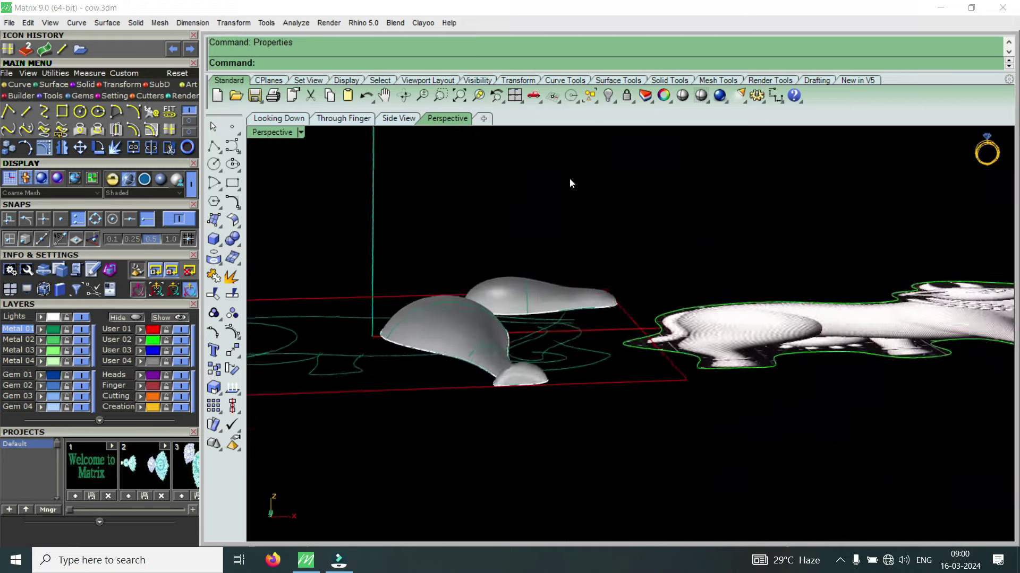
mouse_move(412, 319)
right_mouse_down()
mouse_move(621, 452)
mouse_move(745, 444)
mouse_move(567, 398)
mouse_move(576, 414)
mouse_move(547, 375)
mouse_move(549, 491)
mouse_move(519, 432)
mouse_move(521, 450)
right_mouse_up()
scroll(515, 445, "up", 1)
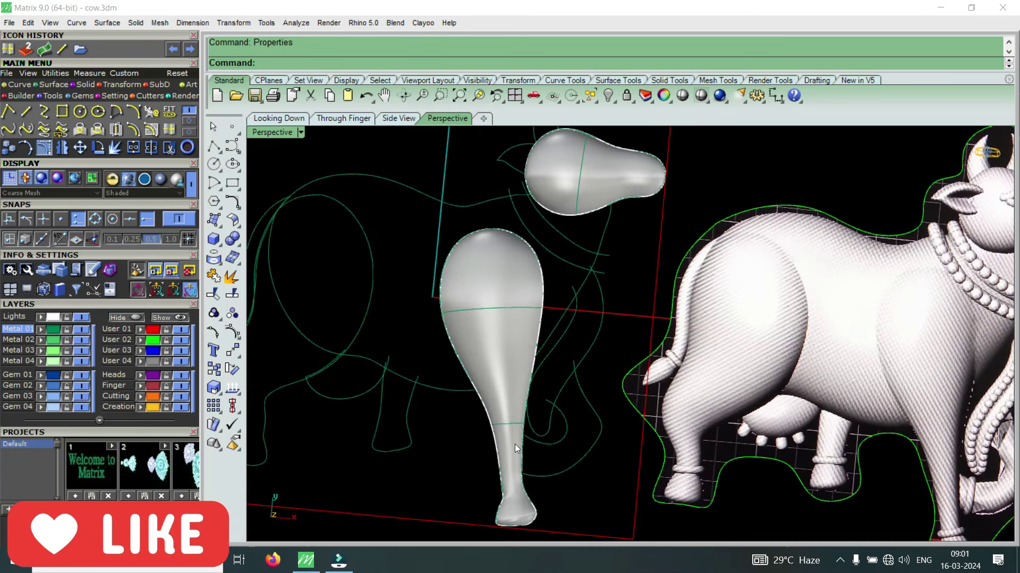
scroll(515, 444, "up", 1)
left_click(511, 430)
scroll(511, 430, "down", 1)
scroll(510, 430, "down", 2)
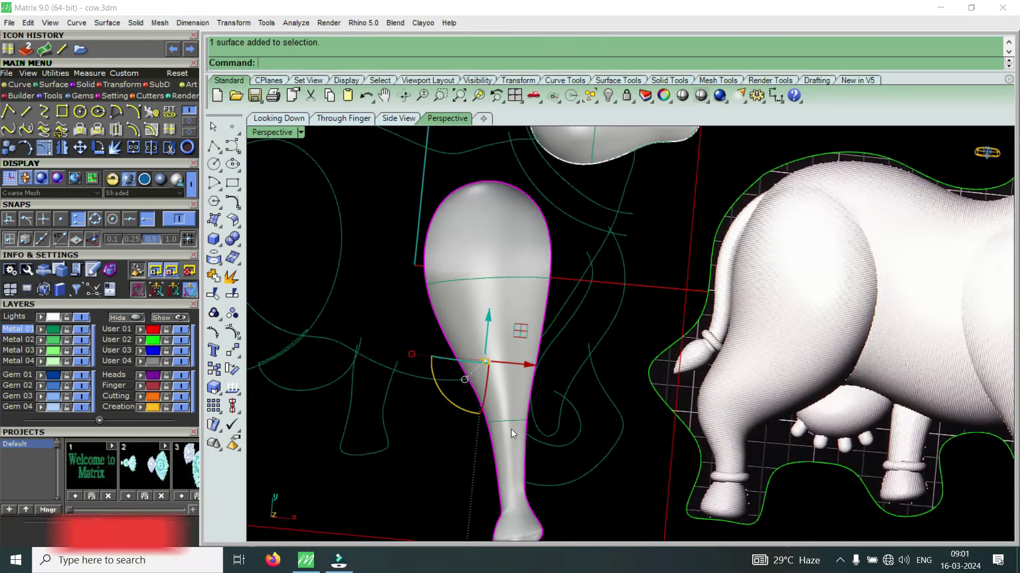
scroll(510, 430, "up", 1)
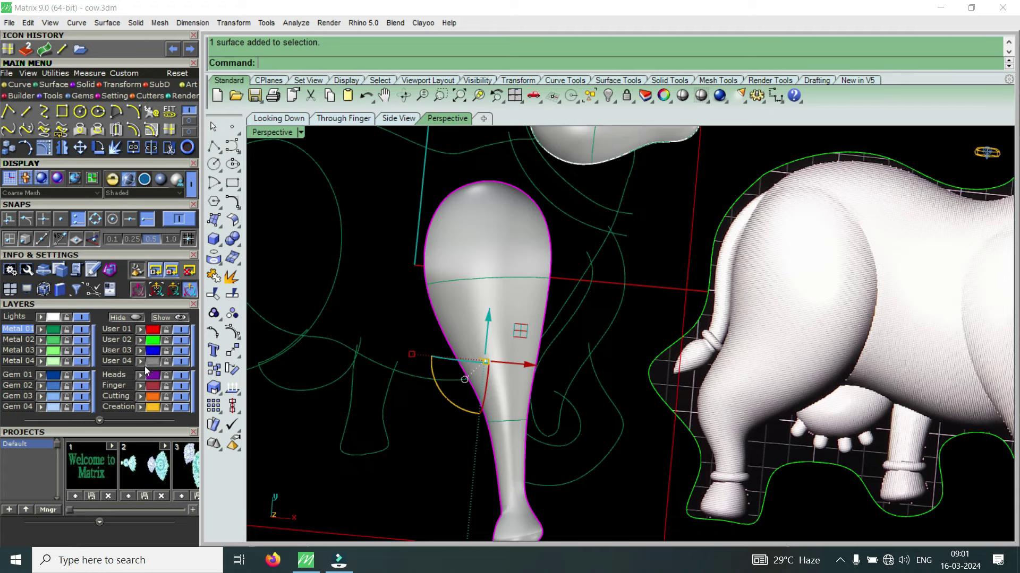
- Hide the leg surface and select the purple arched outline curve
left_click(180, 362)
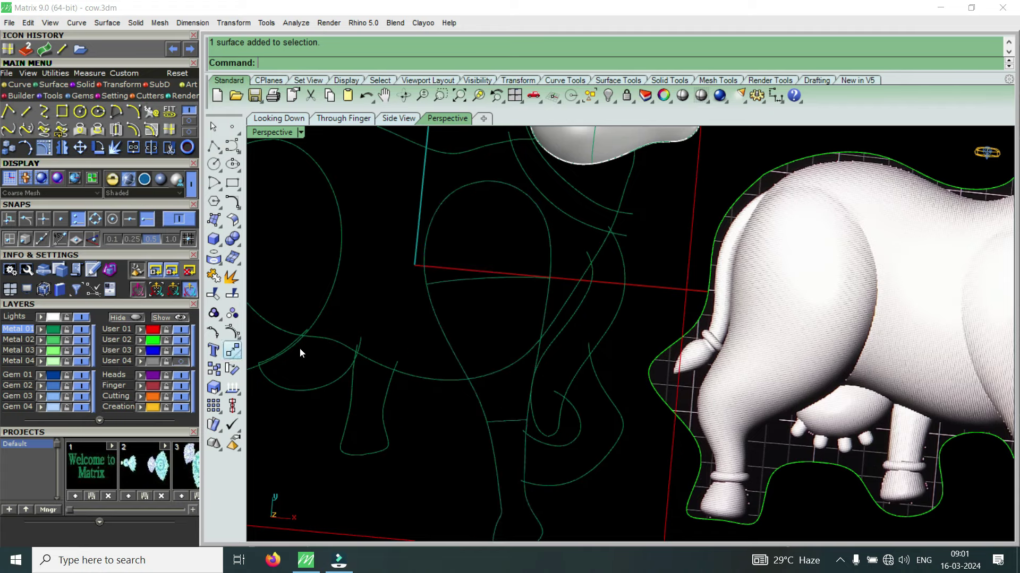
right_click_drag(299, 349, 582, 215)
scroll(584, 220, "up", 2)
left_click(589, 226)
mouse_move(572, 275)
right_mouse_down()
mouse_move(641, 266)
mouse_move(637, 253)
right_mouse_up()
scroll(507, 340, "up", 3)
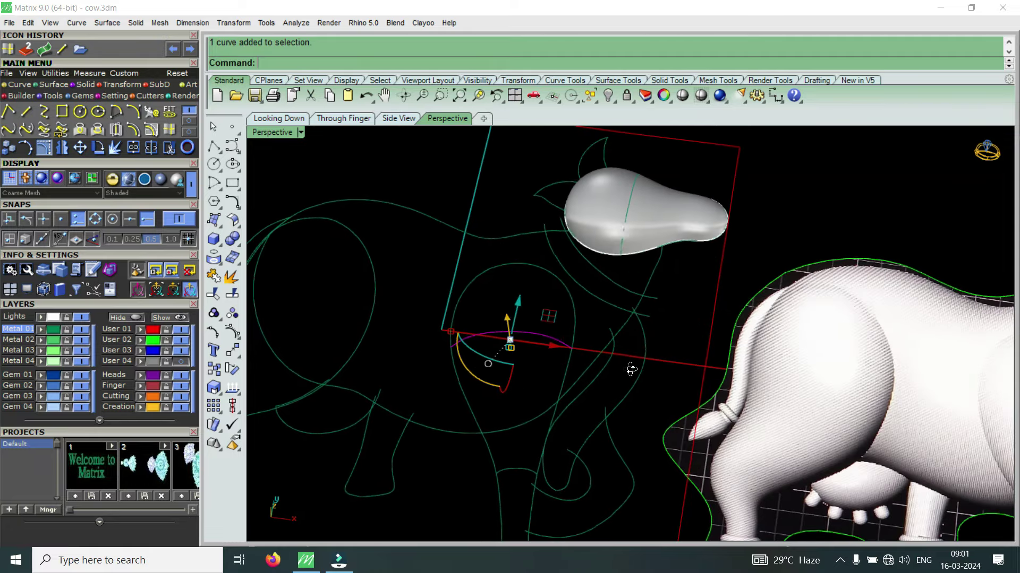
scroll(511, 372, "up", 2)
scroll(524, 345, "up", 2)
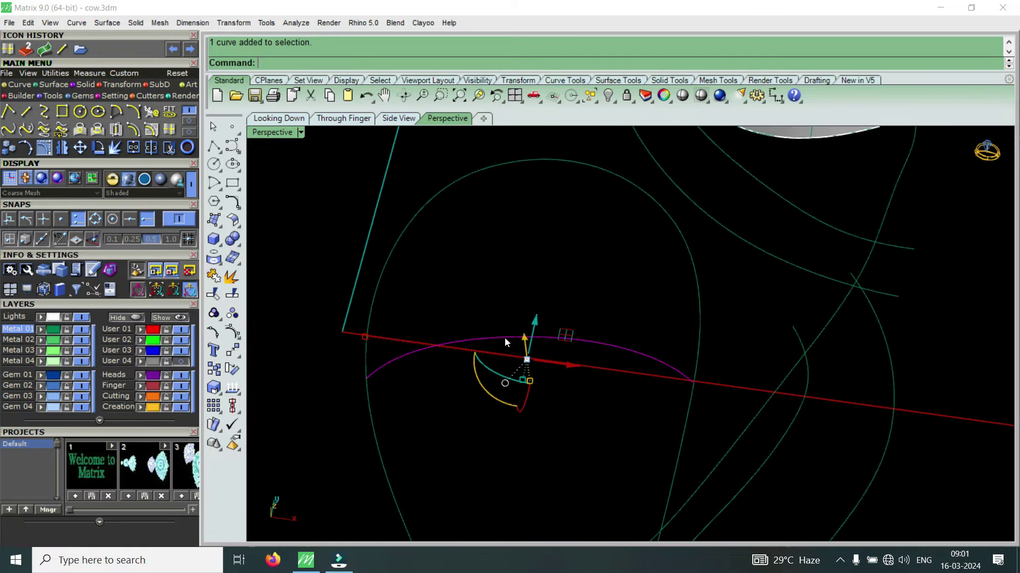
- Rebuild the selected arc curve to 8 control points at degree 3
type("rebuild")
key("Return")
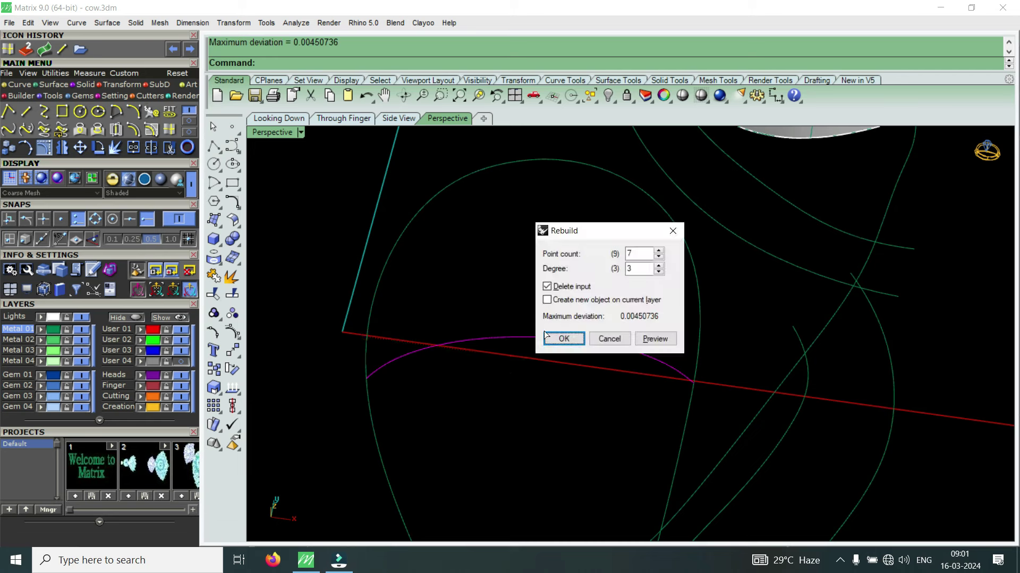
double_click(637, 254)
type("8")
left_click(581, 337)
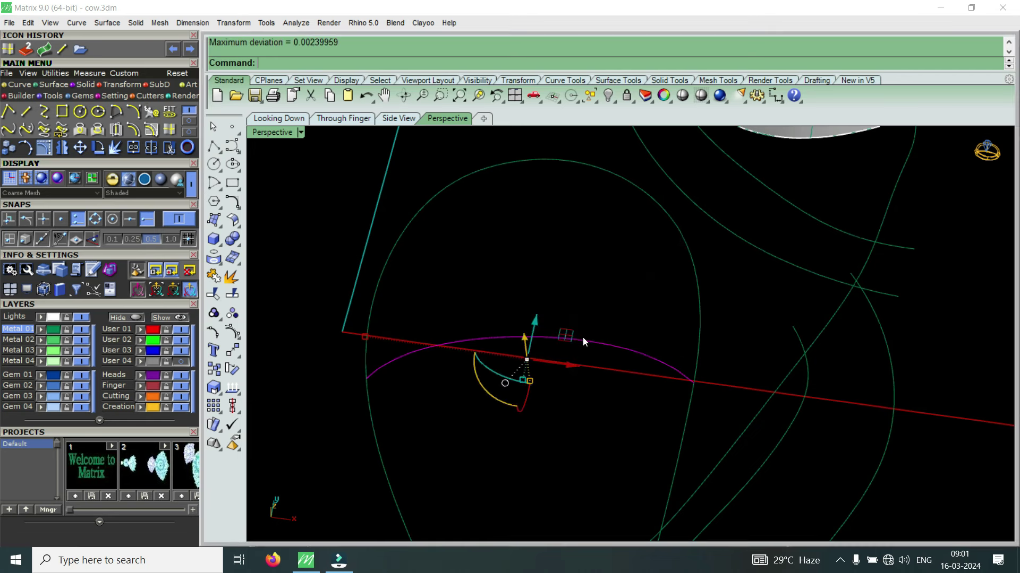
- Show the arc's control points and pull its left end point upward
left_click(44, 147)
mouse_move(523, 296)
right_mouse_down()
mouse_move(524, 235)
mouse_move(514, 230)
right_mouse_up()
scroll(406, 285, "up", 3)
left_click_drag(320, 305, 384, 375)
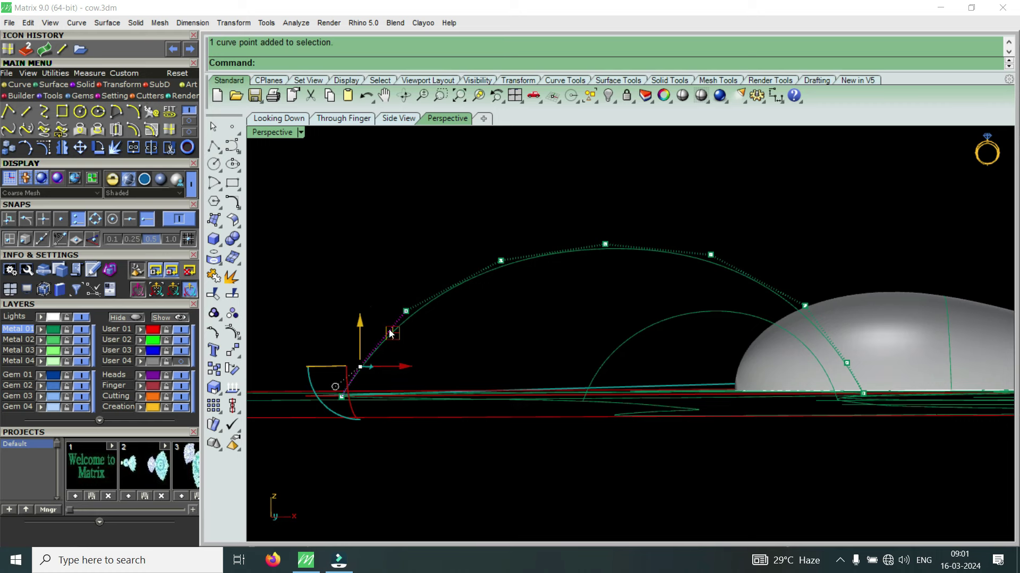
mouse_move(359, 327)
left_mouse_down()
mouse_move(408, 268)
mouse_move(512, 206)
mouse_move(491, 215)
left_mouse_up()
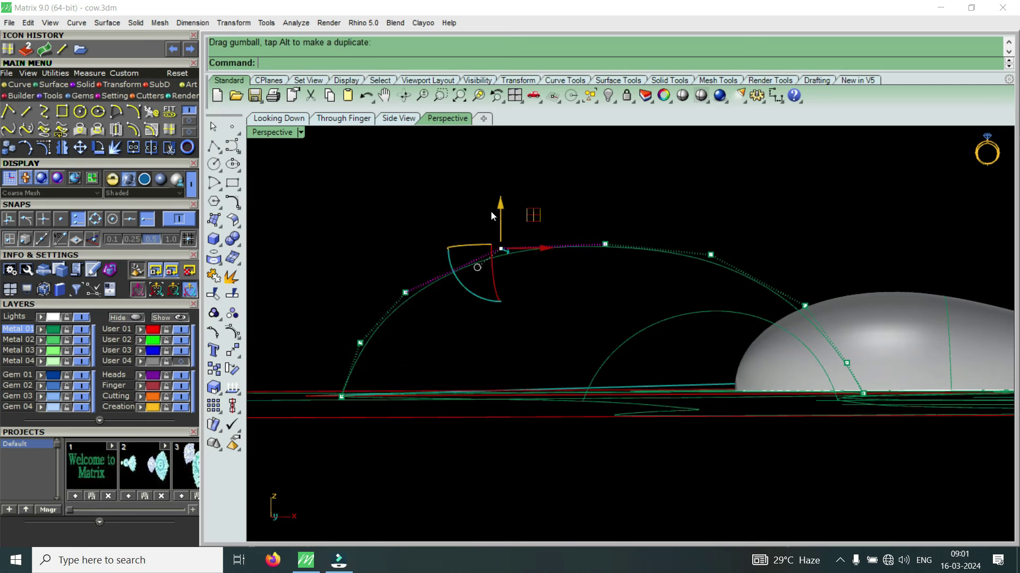
- Raise the arc's right-side and top control points to round out its crown
mouse_move(408, 240)
right_mouse_down()
mouse_move(676, 264)
mouse_move(644, 266)
right_mouse_up()
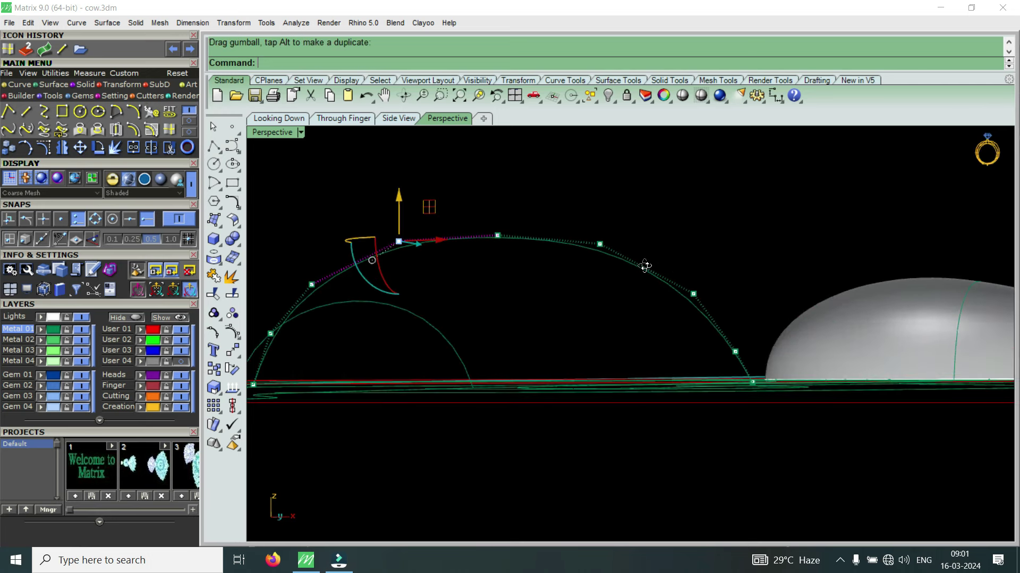
right_click_drag(692, 334, 645, 301)
scroll(661, 315, "up", 2)
scroll(674, 324, "up", 3)
left_click_drag(635, 287, 754, 366)
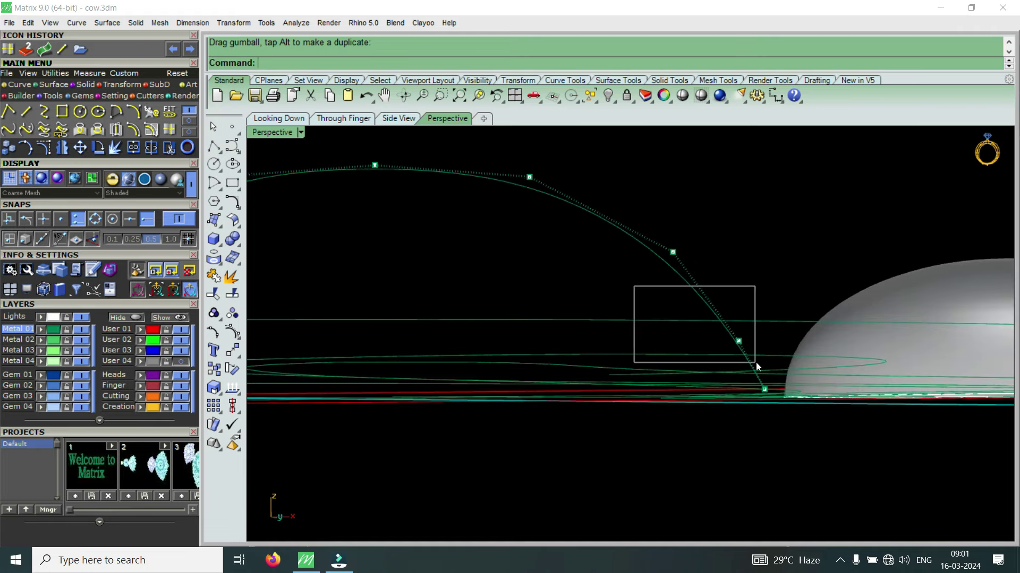
left_click_drag(745, 299, 744, 273)
mouse_move(635, 193)
left_mouse_down()
mouse_move(689, 281)
mouse_move(683, 248)
left_mouse_up()
scroll(680, 278, "down", 2)
scroll(680, 278, "up", 1)
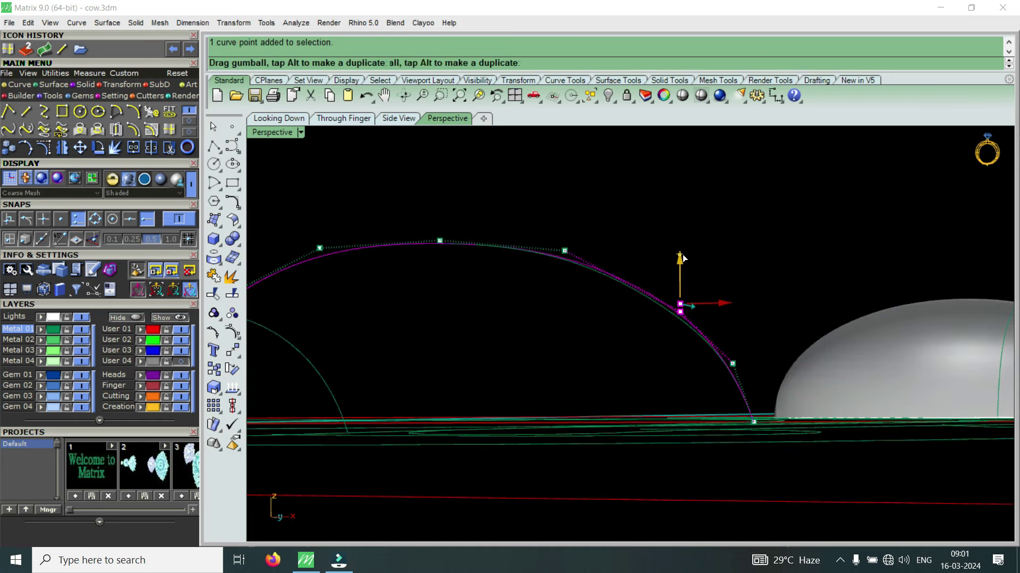
mouse_move(684, 249)
right_mouse_down()
mouse_move(636, 273)
mouse_move(616, 237)
right_mouse_up()
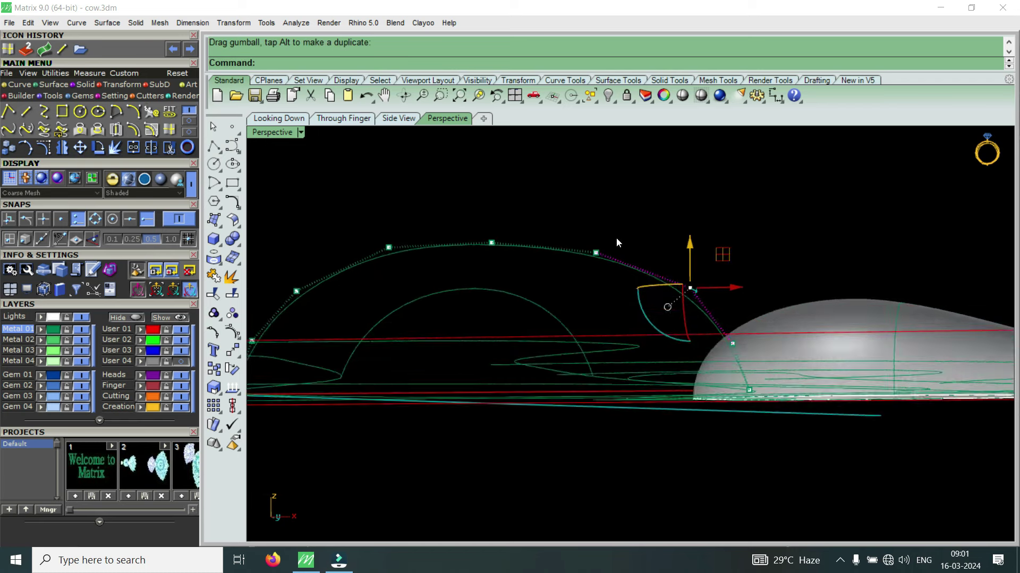
left_click_drag(544, 210, 727, 300)
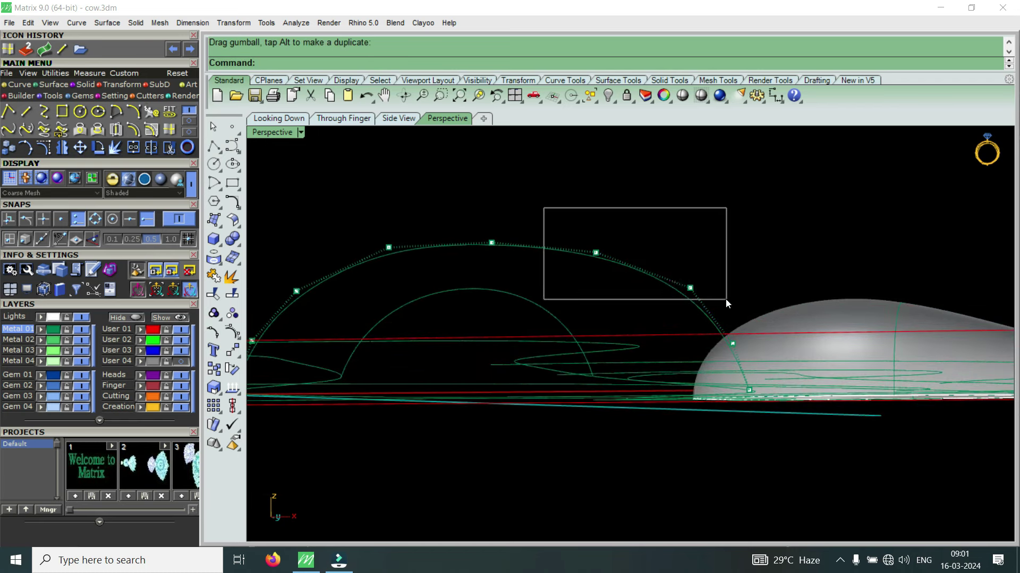
left_click_drag(643, 225, 595, 222)
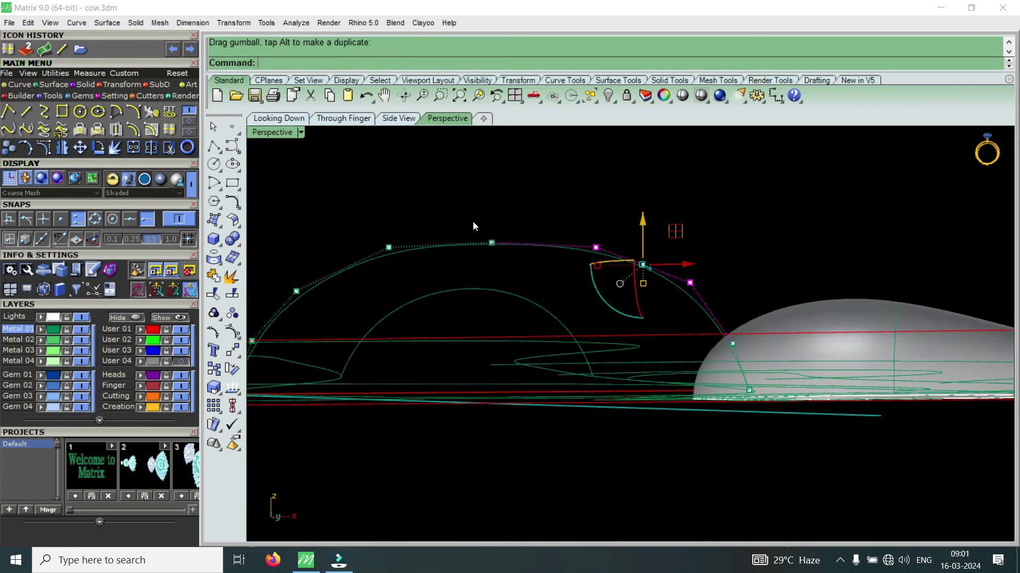
left_click(491, 243)
left_click_drag(501, 209, 537, 209)
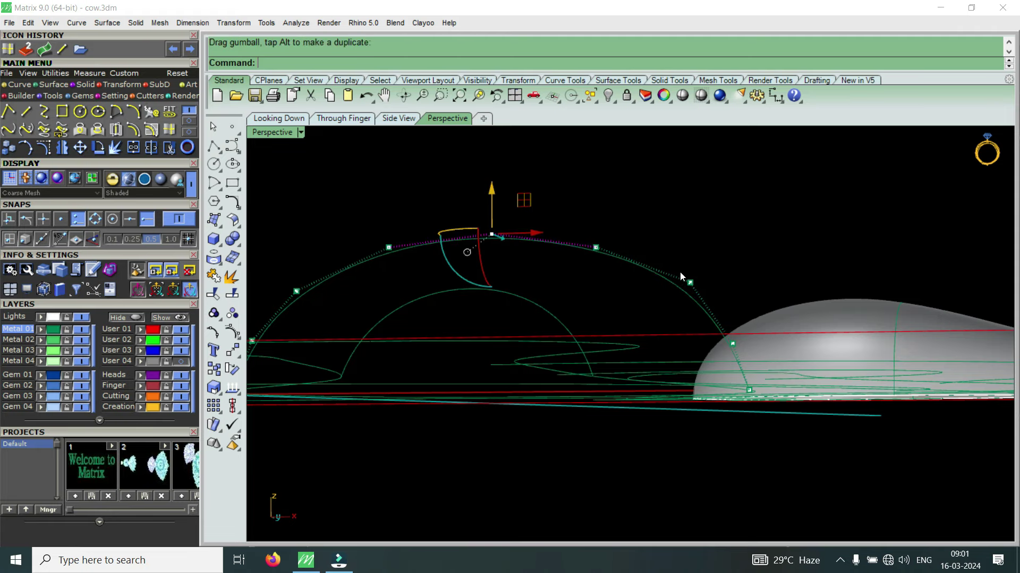
right_click_drag(680, 272, 645, 339)
scroll(694, 339, "up", 3)
scroll(712, 346, "up", 3)
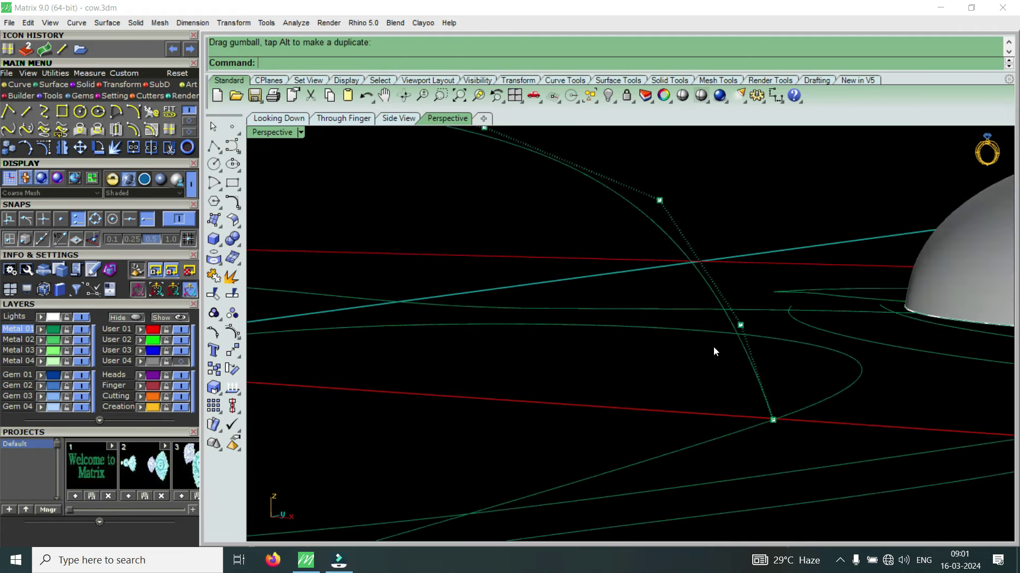
left_click(740, 325)
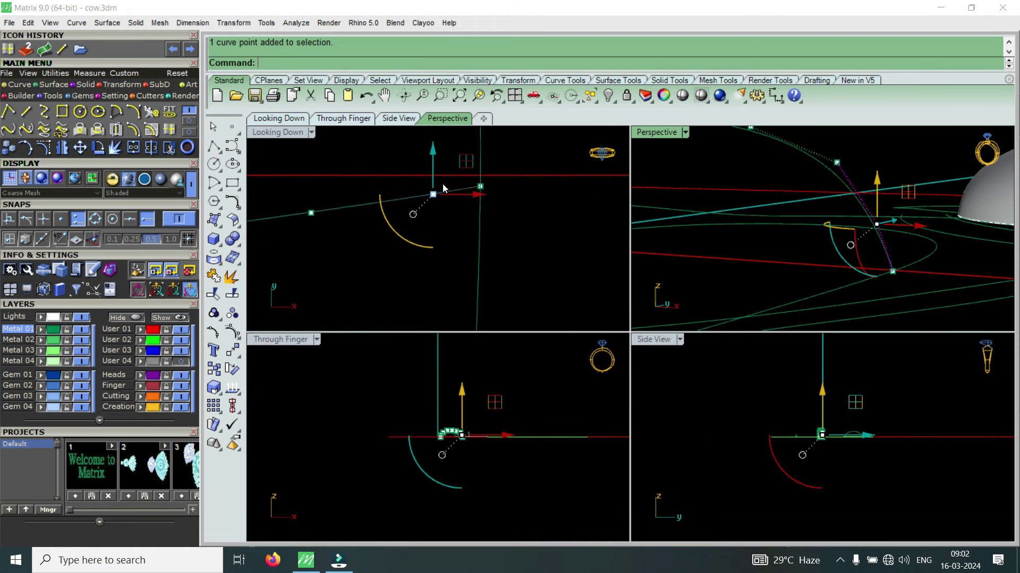
- Move the selected end control point to its aligned position in the top view
left_click(79, 147)
left_click(436, 259)
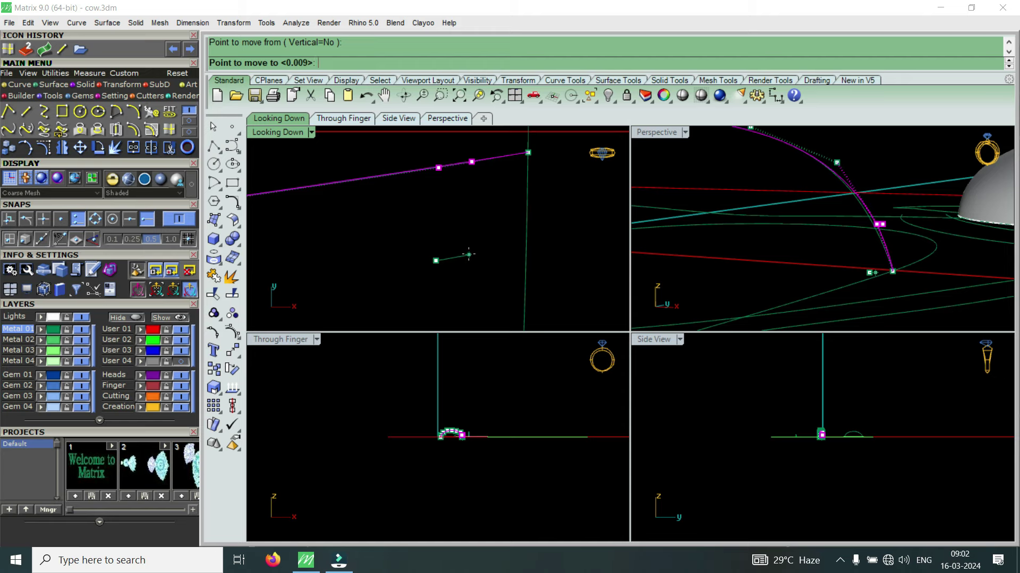
left_click(471, 162)
- Maximize the perspective view and lift groups of arc control points to raise the arch
right_click_drag(712, 264, 840, 200)
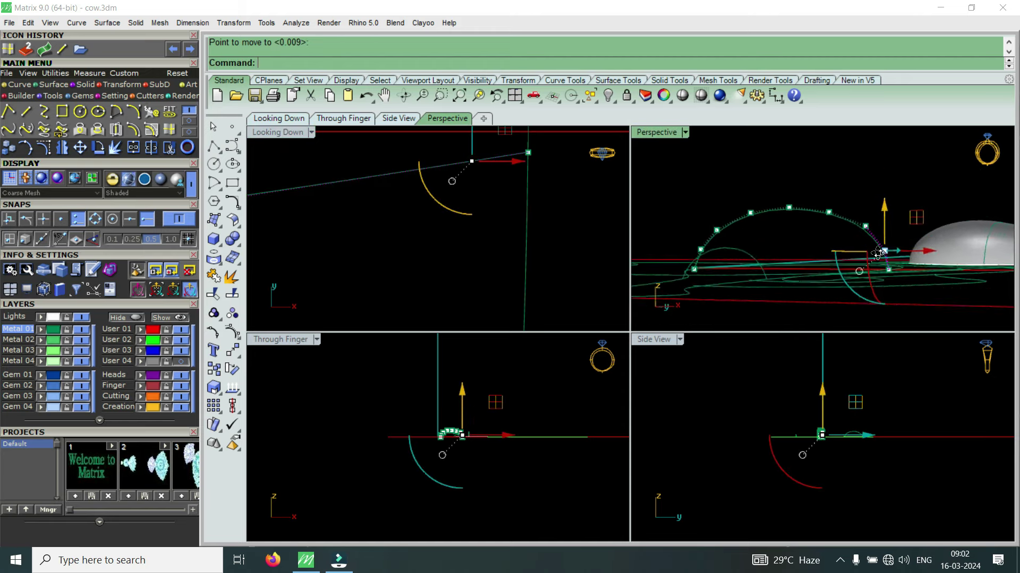
left_click_drag(848, 222, 903, 252)
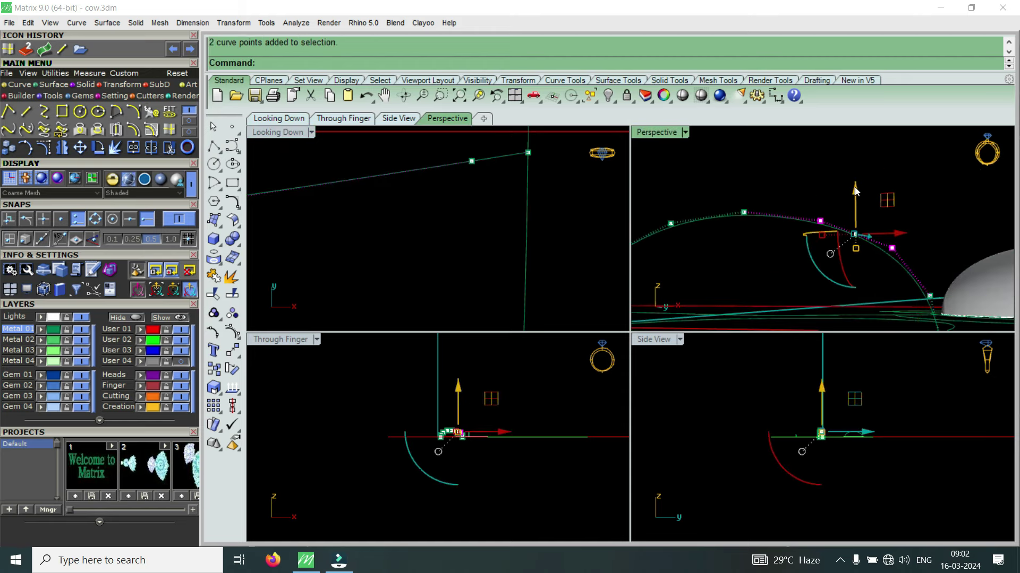
double_click(673, 132)
mouse_move(673, 136)
right_mouse_down()
mouse_move(674, 272)
mouse_move(712, 268)
right_mouse_up()
scroll(444, 307, "up", 3)
left_click(460, 325)
mouse_move(476, 276)
right_mouse_down()
mouse_move(598, 269)
mouse_move(409, 234)
right_mouse_up()
left_click_drag(409, 234, 566, 327)
left_click_drag(486, 259, 743, 307)
left_click_drag(638, 232, 651, 224)
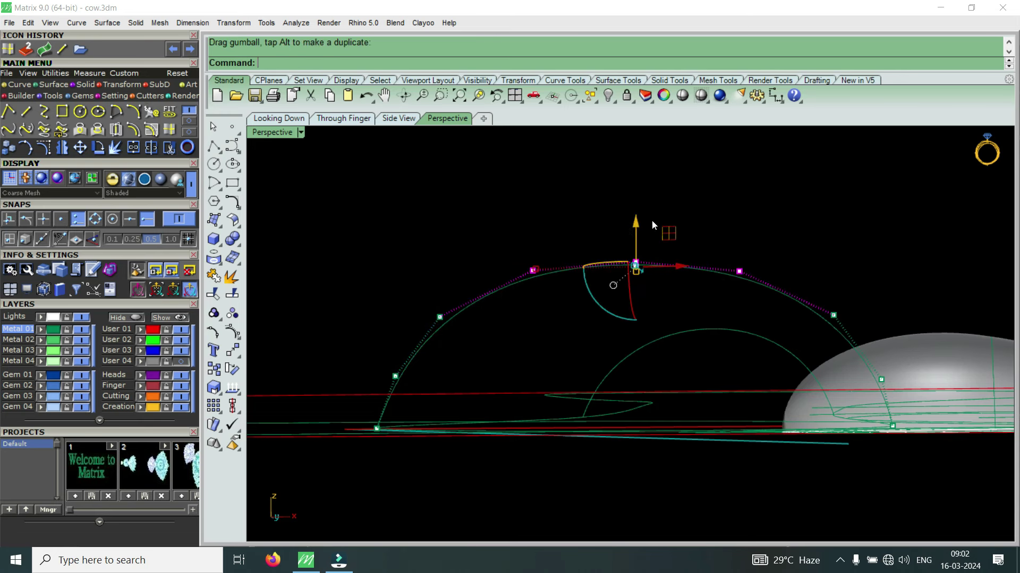
left_click_drag(781, 255, 848, 341)
left_click_drag(833, 277, 841, 265)
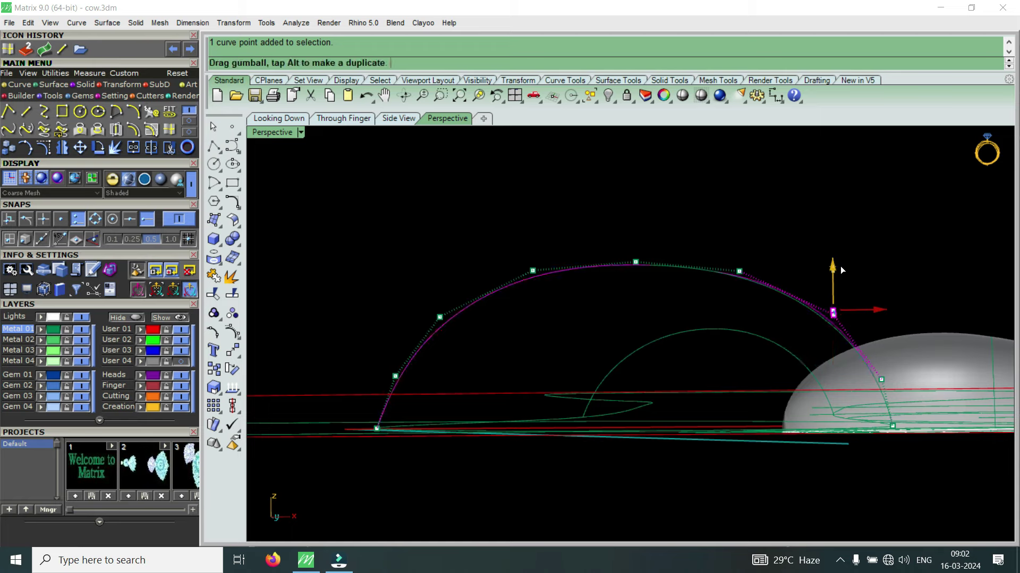
mouse_move(680, 238)
right_mouse_down()
mouse_move(667, 253)
mouse_move(636, 221)
right_mouse_up()
left_click_drag(616, 220, 743, 288)
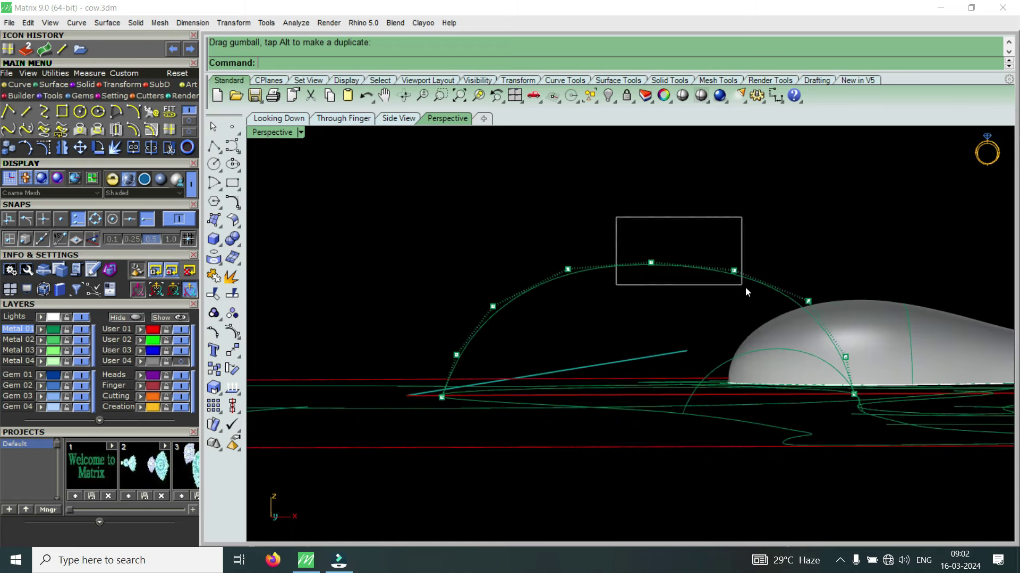
left_click_drag(691, 227, 691, 221)
- Smooth the arch's crown by nudging its right-side and three top control points
right_click_drag(691, 221, 752, 245)
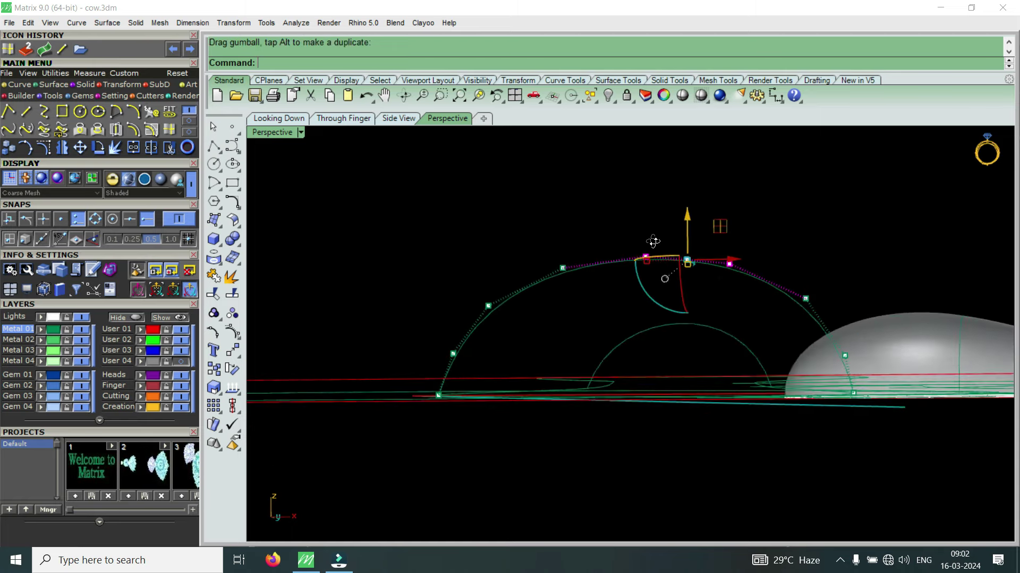
left_click_drag(774, 240, 826, 315)
left_click_drag(803, 256, 808, 254)
mouse_move(731, 256)
right_mouse_down()
mouse_move(619, 278)
mouse_move(590, 269)
mouse_move(653, 282)
mouse_move(623, 259)
right_mouse_up()
left_click_drag(584, 230, 690, 276)
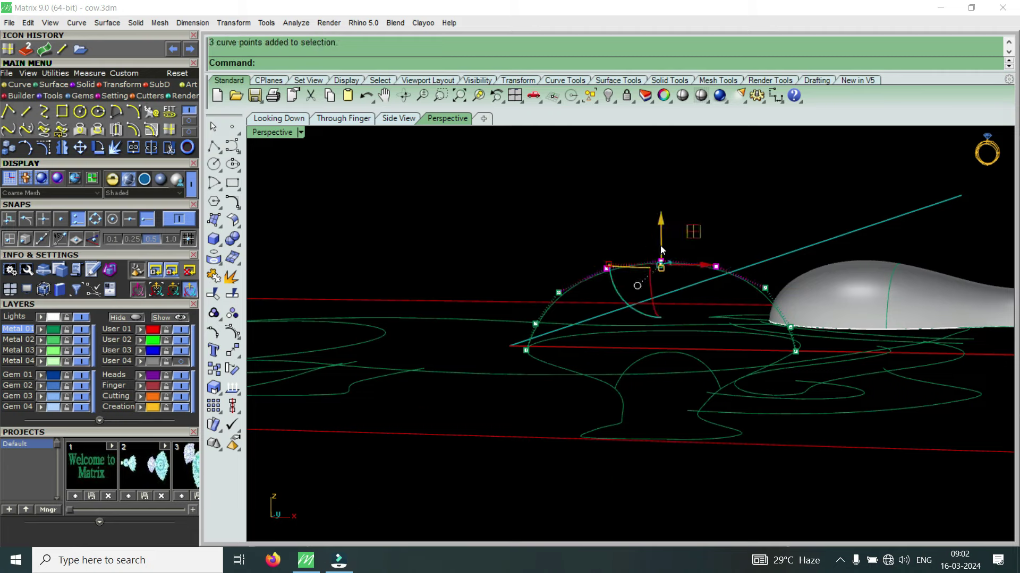
right_click_drag(696, 239, 668, 233)
left_click_drag(667, 235, 667, 237)
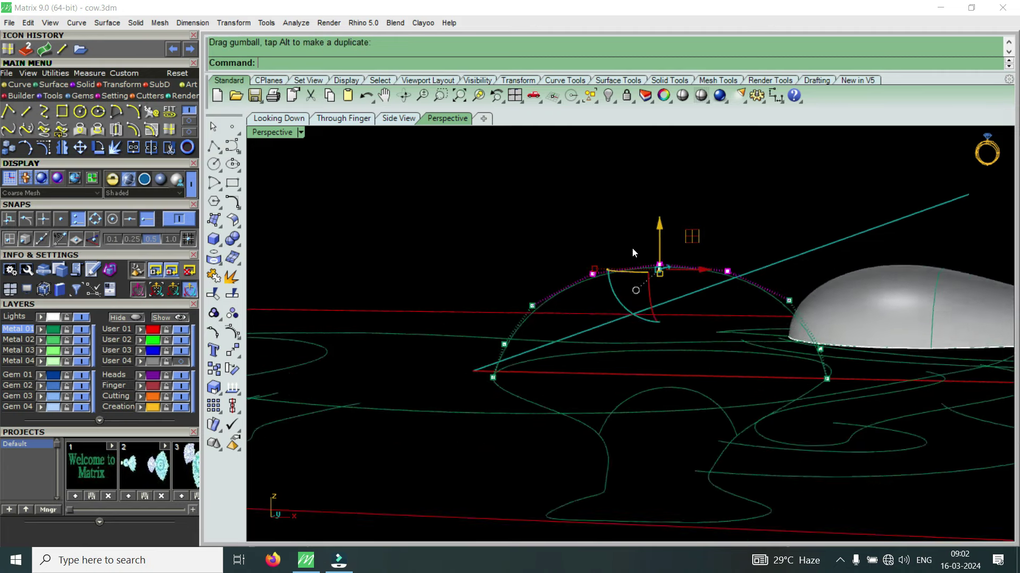
right_click_drag(632, 248, 616, 346)
scroll(616, 345, "up", 5)
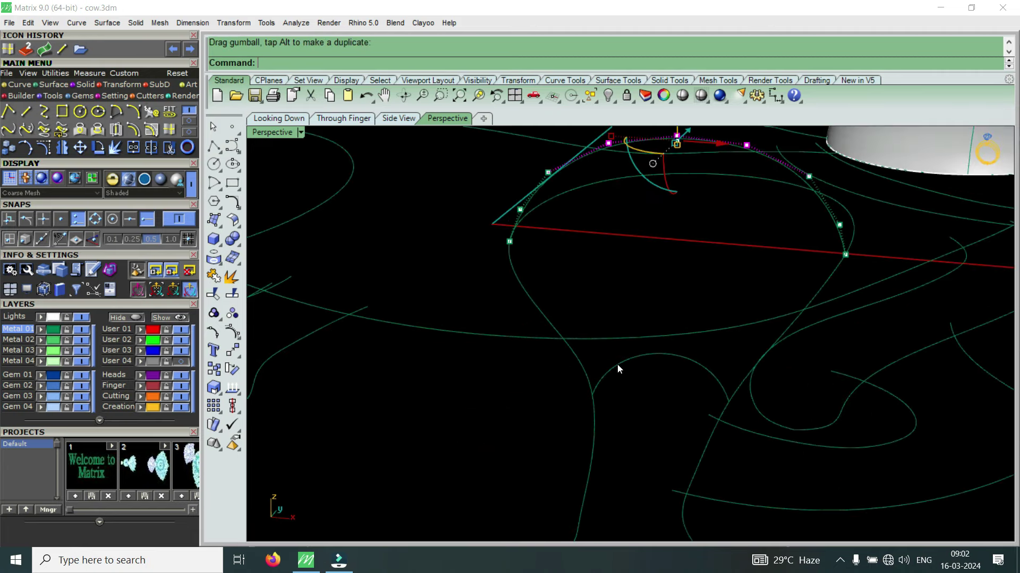
left_click(617, 368)
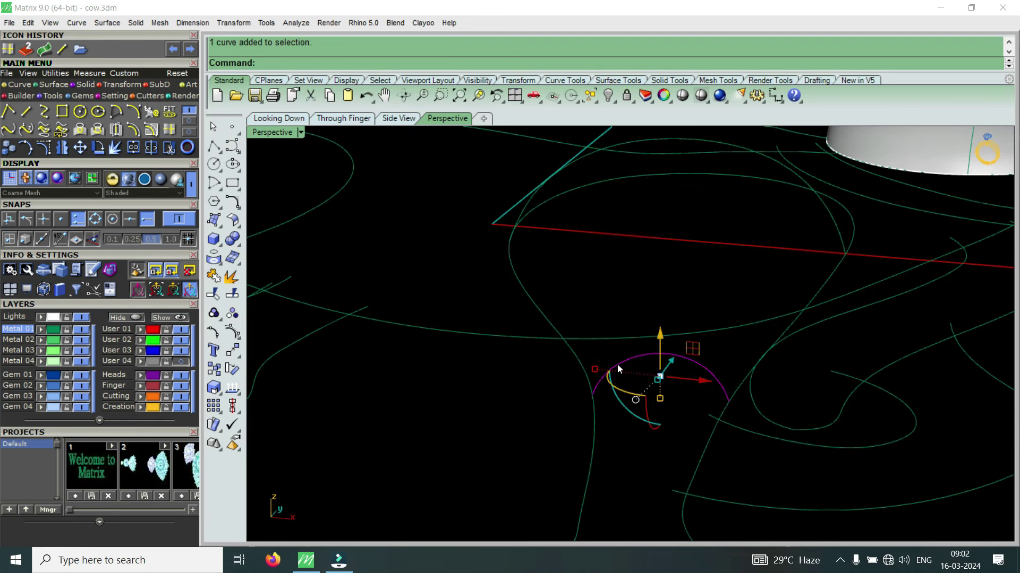
scroll(617, 364, "down", 5)
scroll(618, 372, "up", 5)
scroll(623, 403, "up", 2)
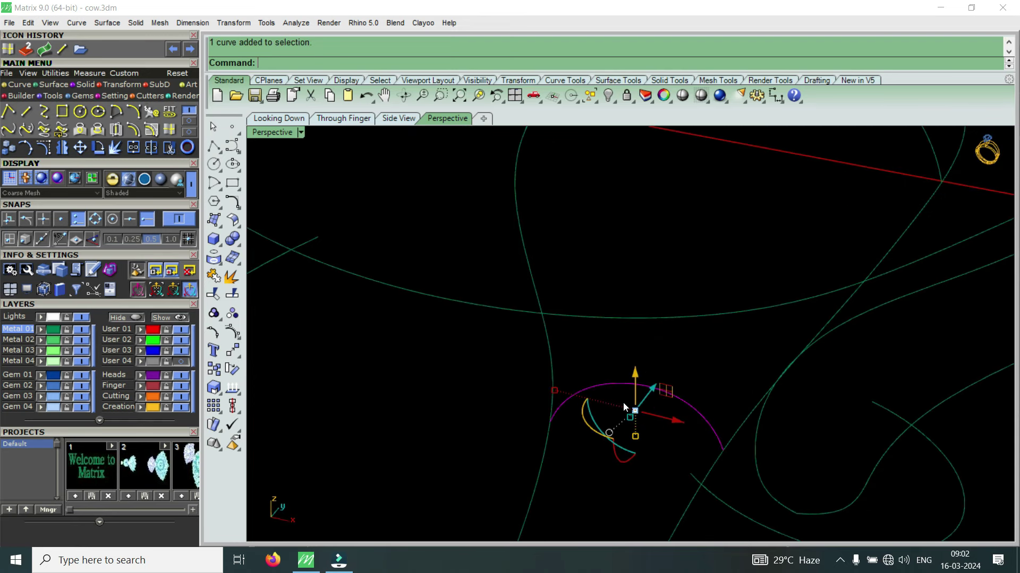
- Rebuild the small arch curve to 9 control points at degree 3
type("Re")
key("Return")
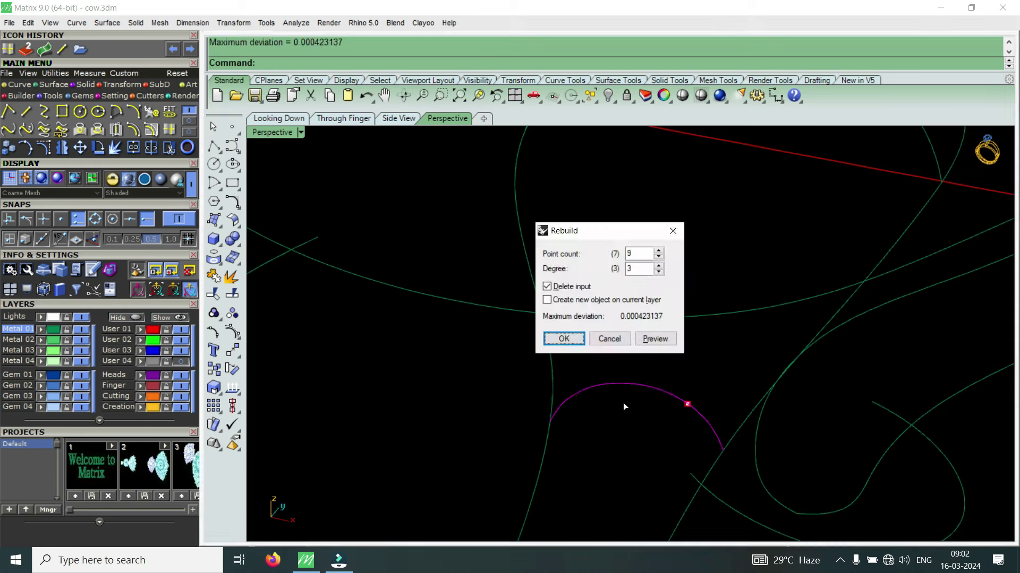
double_click(633, 253)
type("9")
left_click(576, 336)
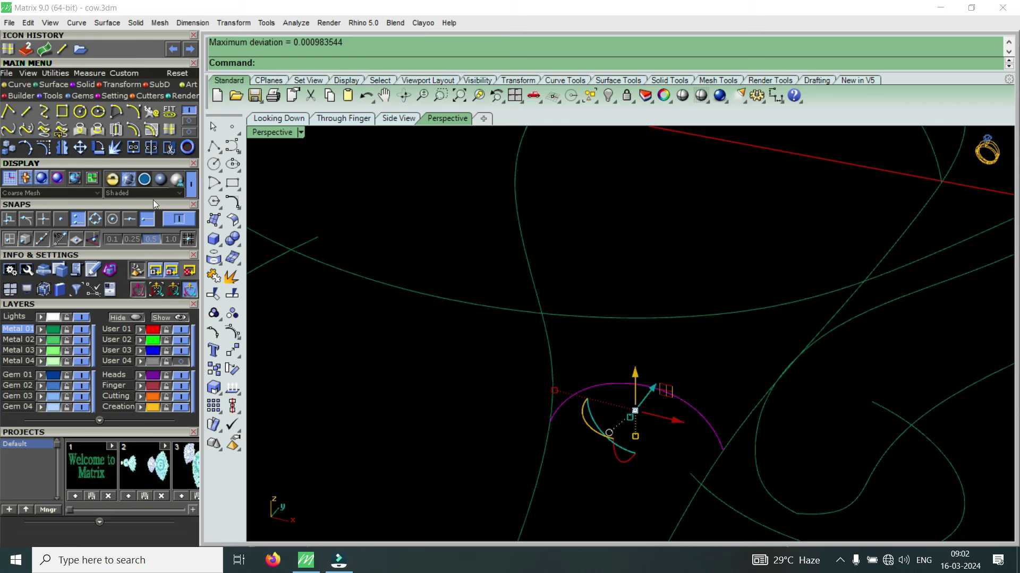
- Turn on the arch's control points, select one, and restore the four-view layout
left_click(52, 154)
scroll(572, 425, "up", 3)
scroll(552, 409, "up", 2)
left_click(579, 373)
scroll(616, 337, "down", 2)
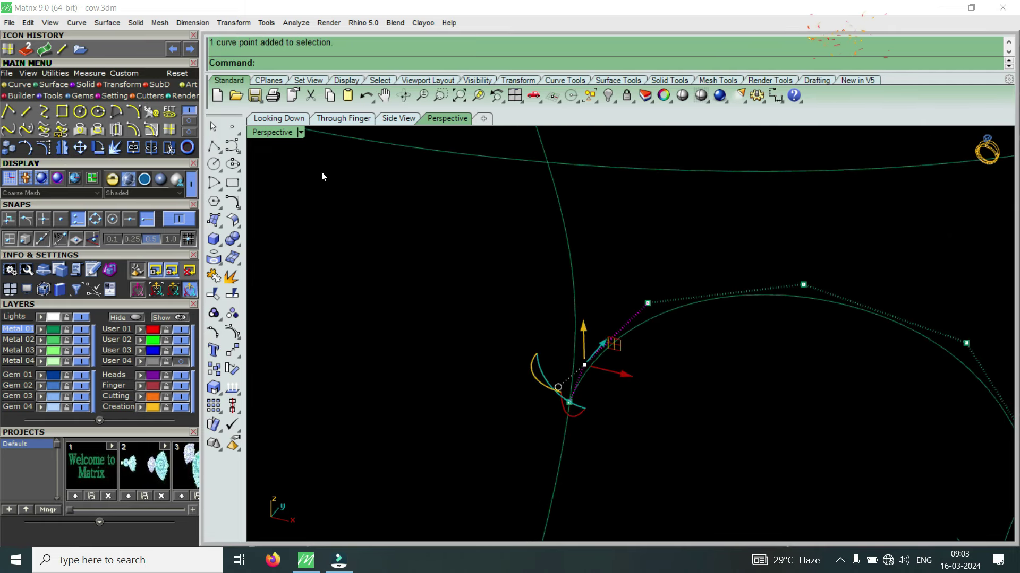
double_click(273, 133)
scroll(452, 208, "down", 3)
scroll(438, 267, "up", 5)
scroll(409, 239, "up", 2)
- Move the selected arch control points onto the vertical outline curve, then select the curve's end point
left_click(80, 147)
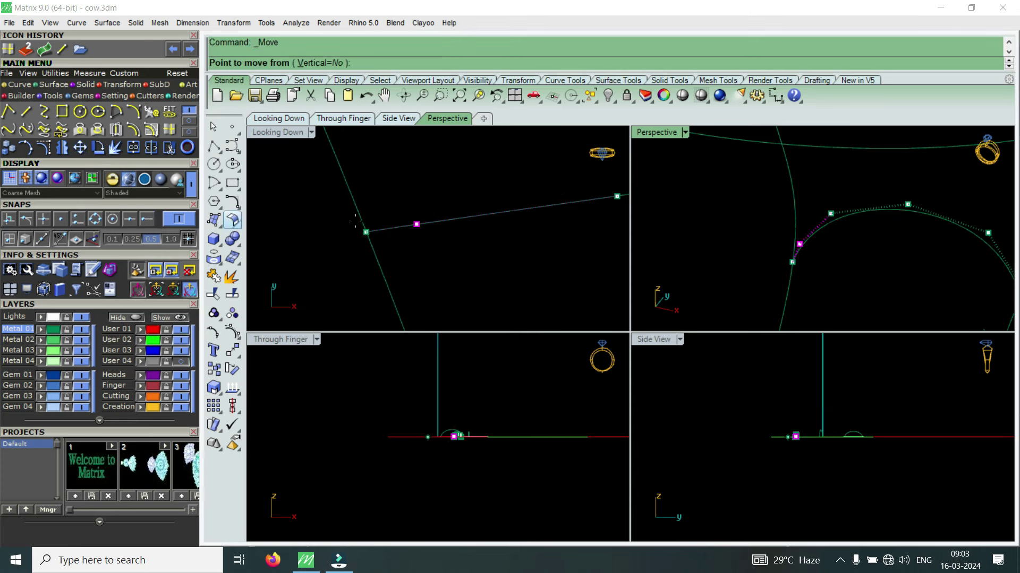
left_click(490, 247)
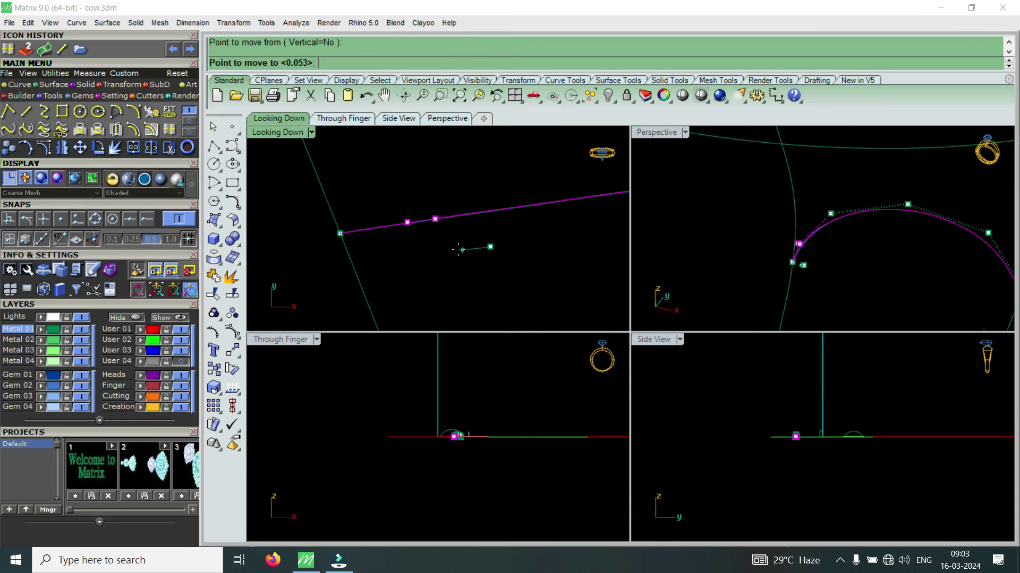
left_click(427, 255)
scroll(338, 240, "up", 3)
scroll(495, 213, "down", 3)
left_click_drag(420, 212, 452, 241)
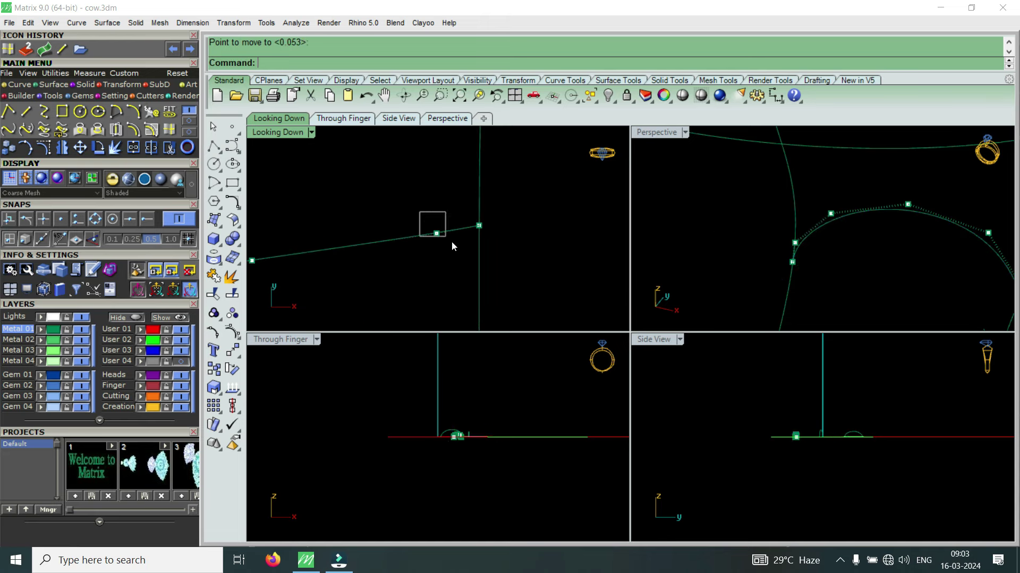
mouse_move(718, 229)
right_mouse_down()
mouse_move(821, 262)
mouse_move(900, 208)
mouse_move(898, 235)
right_mouse_up()
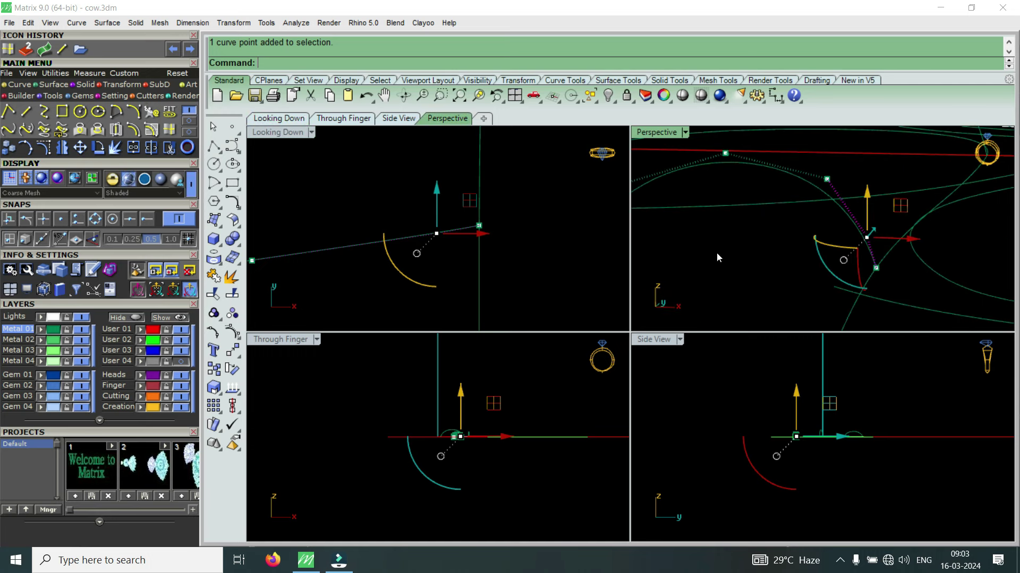
- Move the leg profile shape to the arch curve's end point and maximize the Perspective view
type("m")
key("Return")
left_click(554, 270)
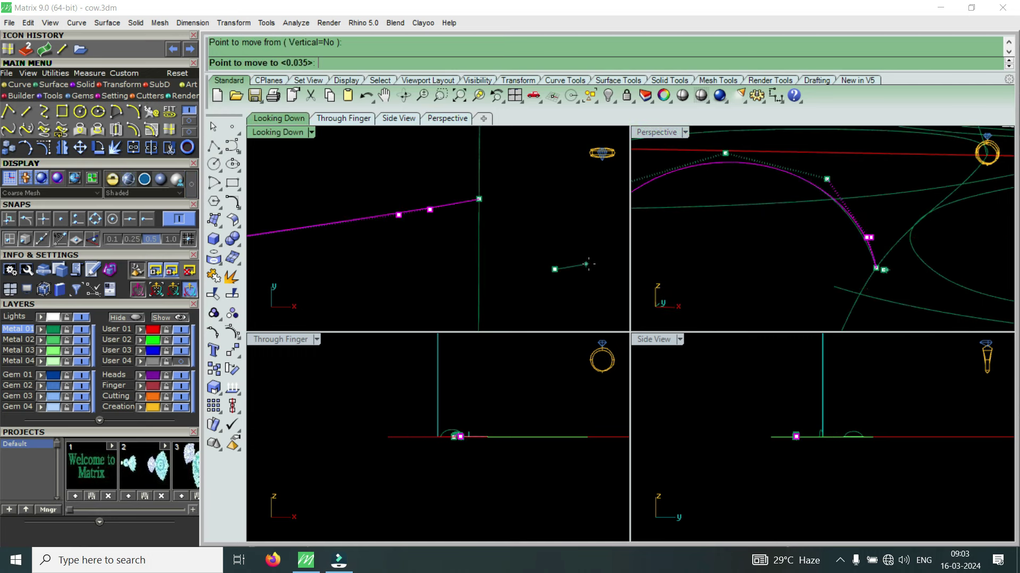
left_click(607, 260)
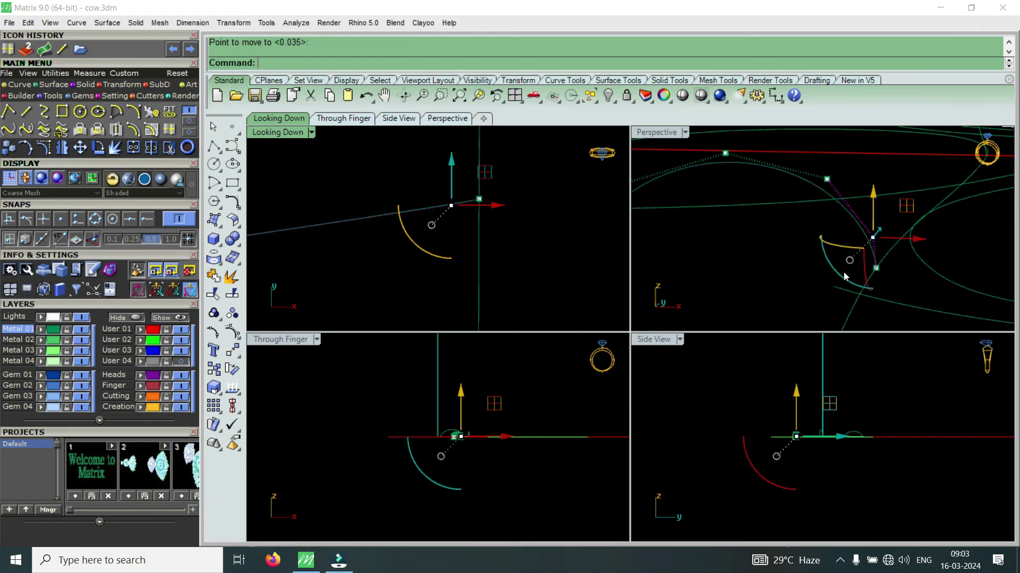
right_click_drag(844, 272, 693, 149)
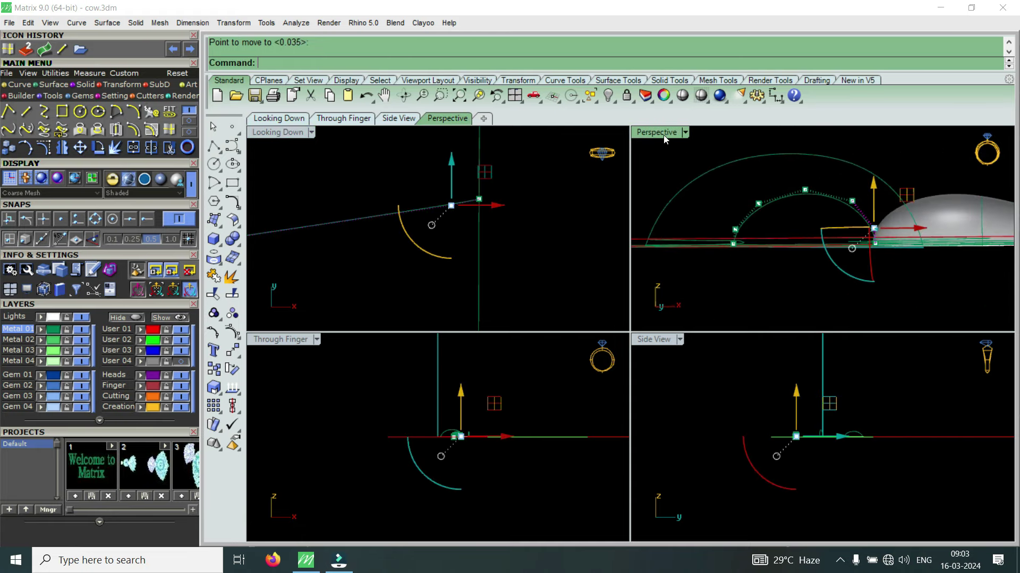
double_click(664, 135)
- Nudge and raise the first arch control points toward the leg outline
right_click_drag(594, 280, 491, 355)
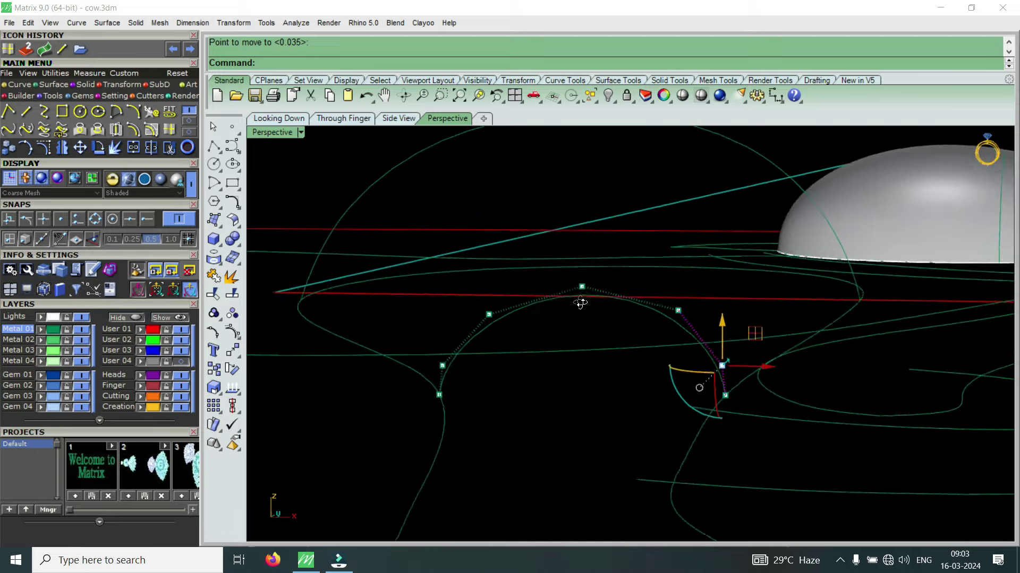
left_click(437, 392)
left_click_drag(435, 352, 451, 337)
right_click_drag(511, 314, 522, 260)
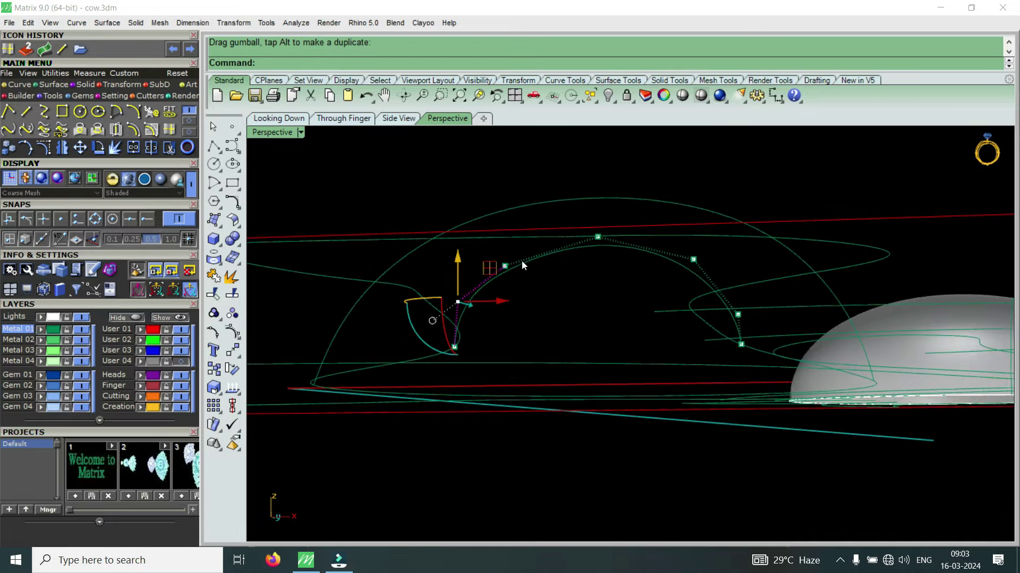
left_click_drag(494, 311, 563, 245)
left_click_drag(501, 228, 526, 215)
- Lift and shift three more arch control points slightly
right_click_drag(528, 218, 657, 275)
left_click_drag(658, 275, 780, 230)
left_click_drag(735, 199, 747, 180)
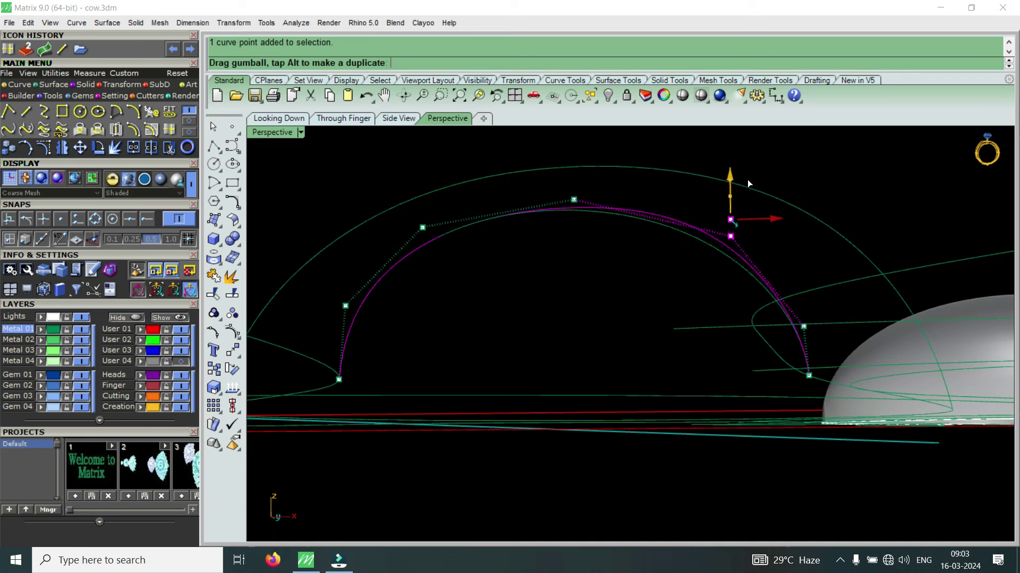
mouse_move(670, 340)
left_mouse_down()
mouse_move(811, 300)
mouse_move(811, 272)
left_mouse_up()
right_click_drag(810, 272, 605, 276)
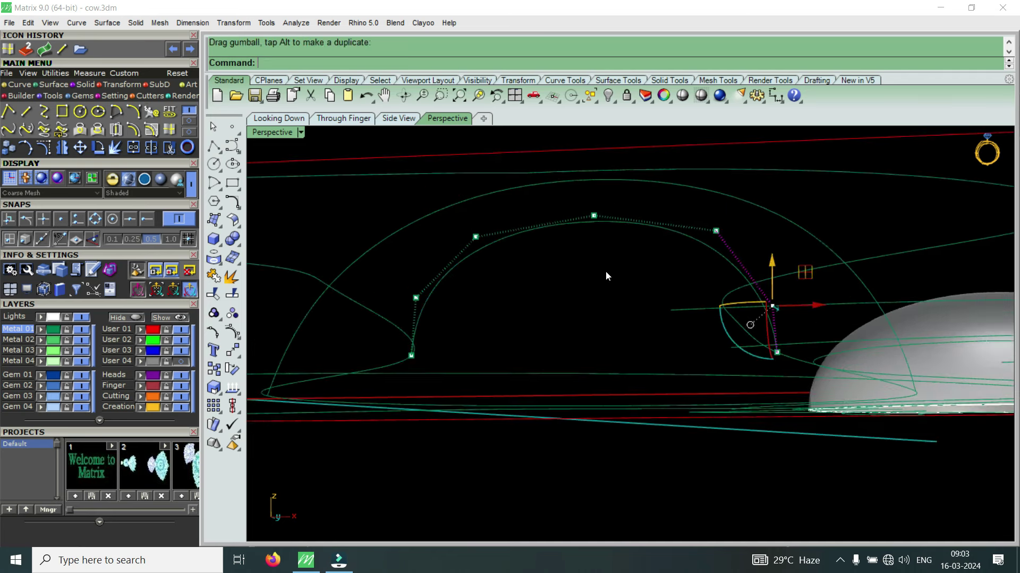
left_click(475, 237)
left_click_drag(476, 236, 484, 184)
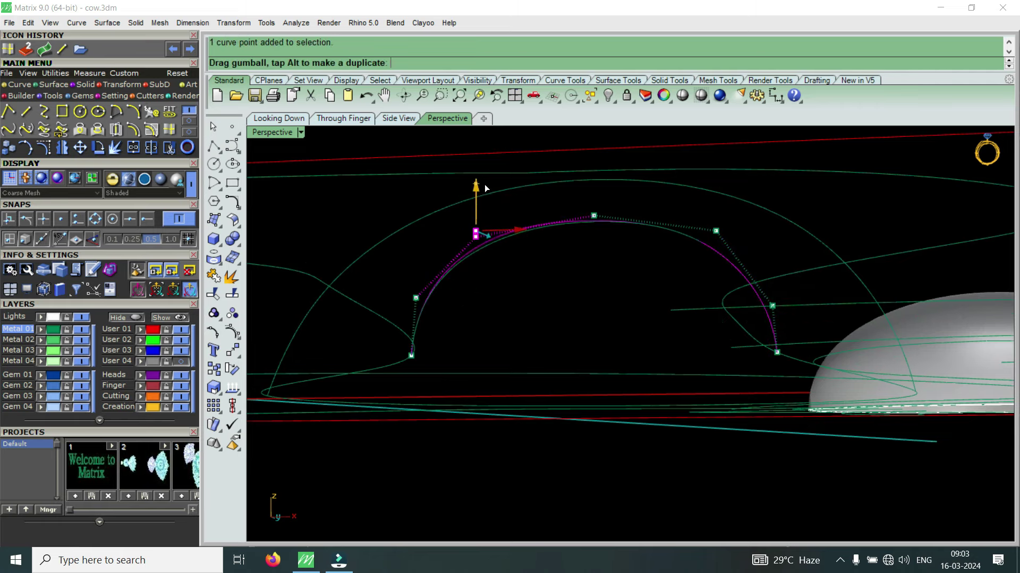
- Nudge and raise the next arch control points, orbiting to check the shape
right_click_drag(484, 251, 575, 256)
left_click_drag(560, 290, 617, 207)
left_click_drag(596, 166, 628, 211)
mouse_move(627, 212)
right_mouse_down()
mouse_move(616, 233)
mouse_move(653, 275)
right_mouse_up()
mouse_move(653, 273)
left_mouse_down()
mouse_move(708, 194)
mouse_move(685, 172)
left_mouse_up()
mouse_move(685, 172)
right_mouse_down()
mouse_move(594, 229)
mouse_move(516, 247)
right_mouse_up()
mouse_move(490, 259)
left_mouse_down()
mouse_move(550, 193)
mouse_move(544, 200)
left_mouse_up()
left_click_drag(505, 167, 512, 161)
- Fine-tune two more control points with small lifts and sideways shifts
mouse_move(512, 161)
right_mouse_down()
mouse_move(662, 239)
mouse_move(657, 295)
right_mouse_up()
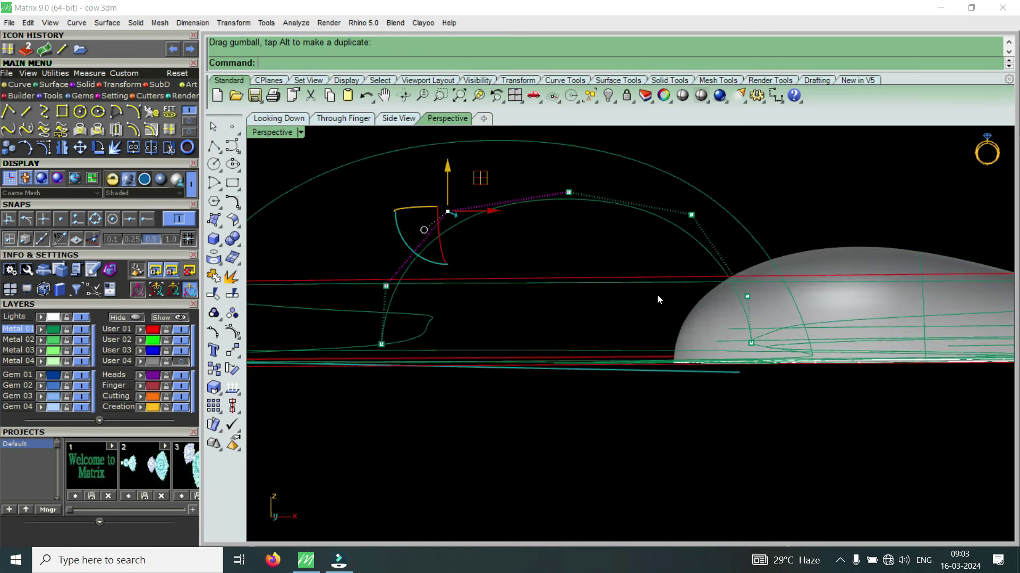
mouse_move(658, 244)
left_mouse_down()
mouse_move(717, 200)
mouse_move(694, 171)
left_mouse_up()
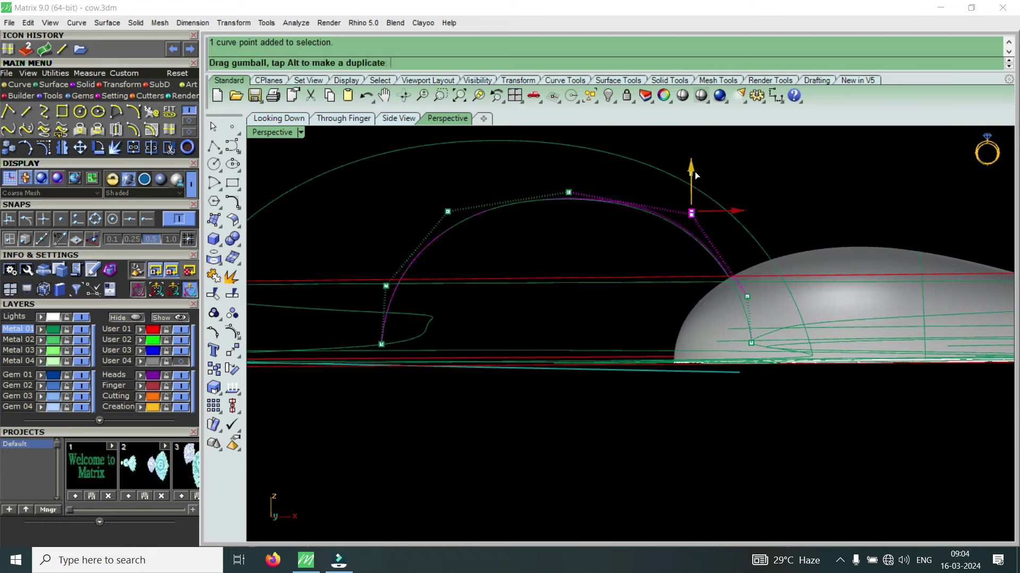
mouse_move(678, 183)
right_mouse_down()
mouse_move(587, 209)
mouse_move(665, 215)
right_mouse_up()
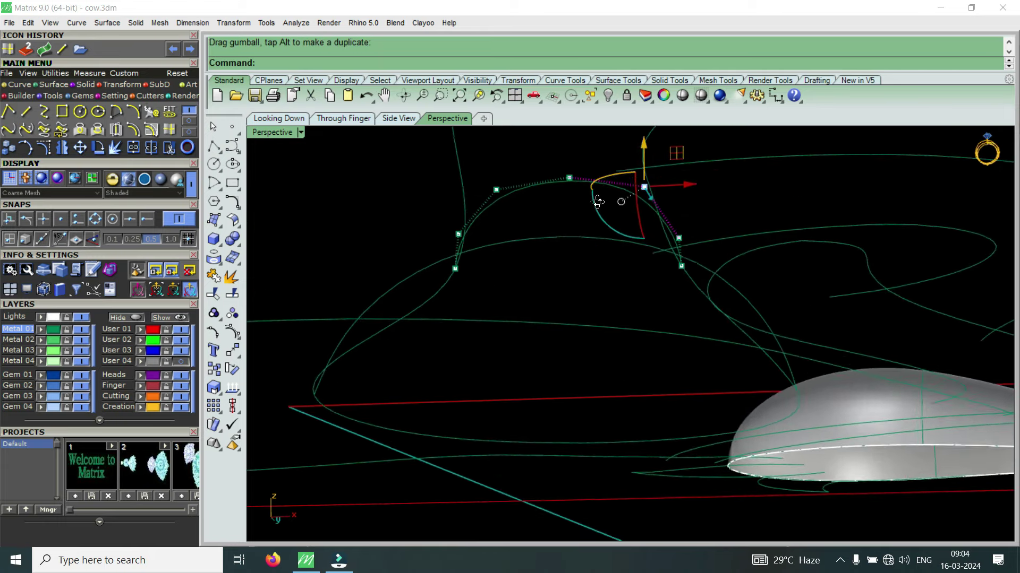
left_click_drag(693, 216, 696, 211)
left_click(646, 283)
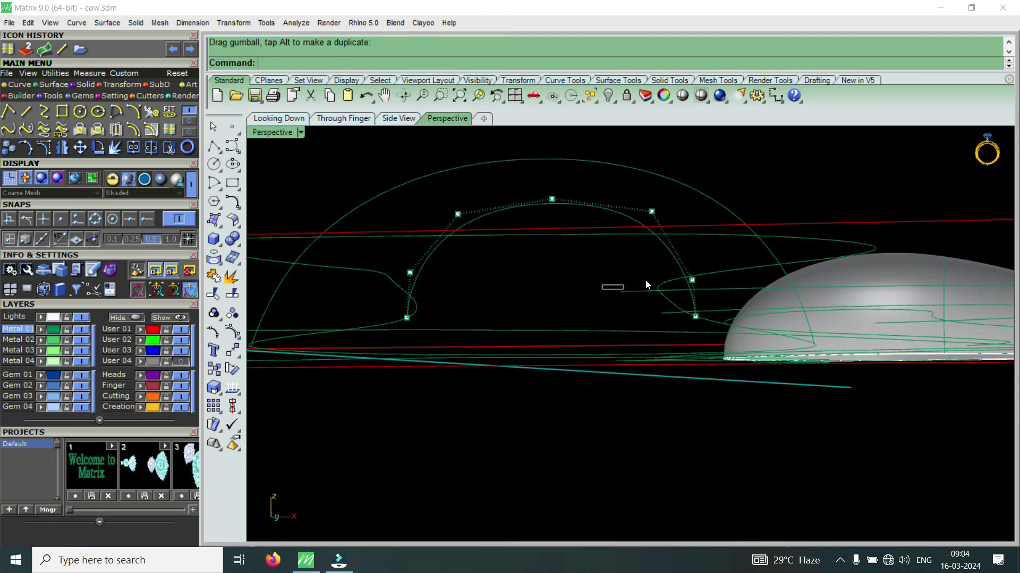
left_click_drag(708, 262, 697, 234)
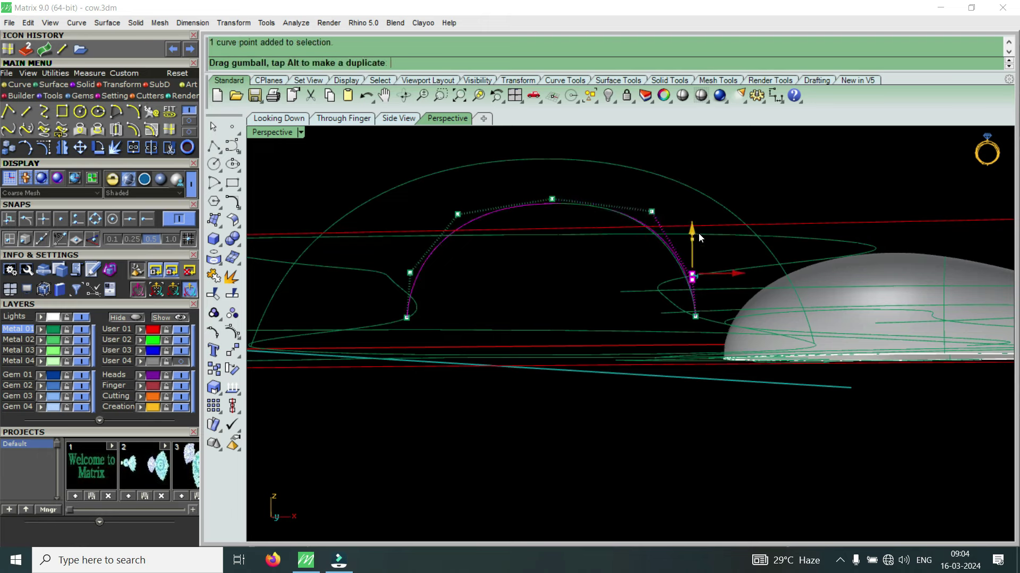
left_click_drag(736, 275, 739, 274)
left_click(458, 277)
- Adjust control points on the right leg and left side, then orbit around the cow
left_click(409, 272)
left_click(450, 274)
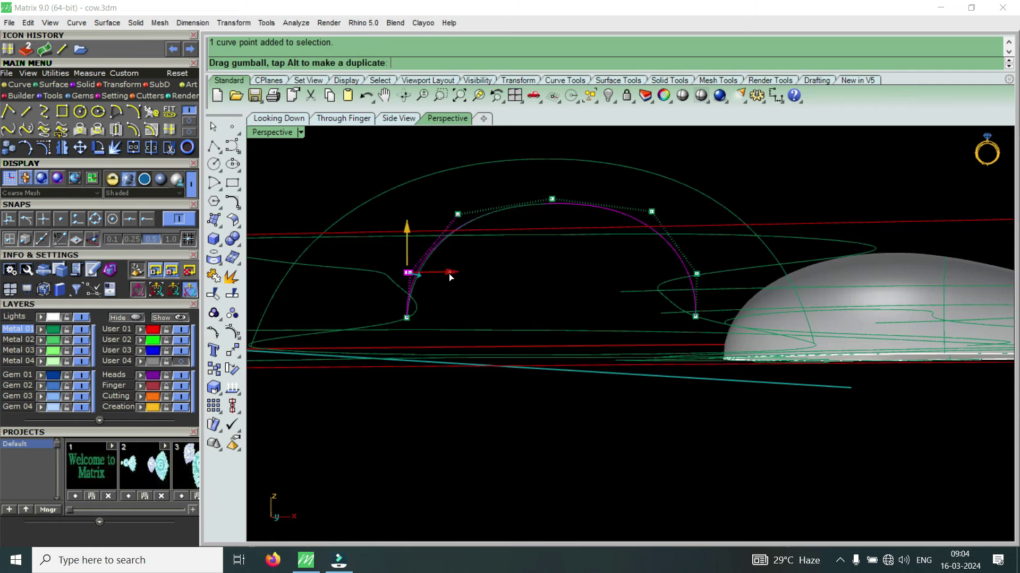
right_click_drag(451, 273, 474, 322)
scroll(455, 328, "up", 4)
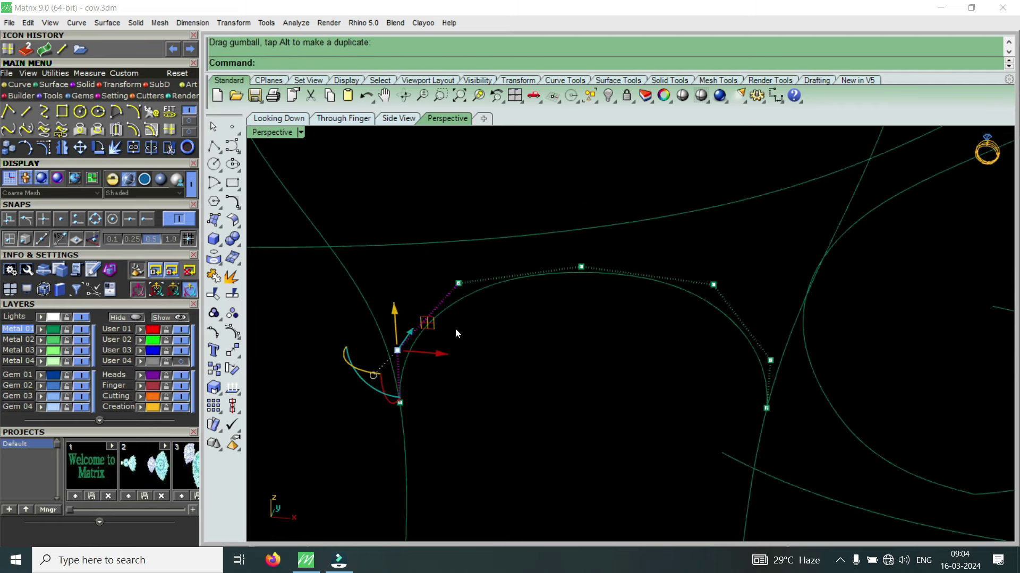
left_click_drag(433, 271, 483, 290)
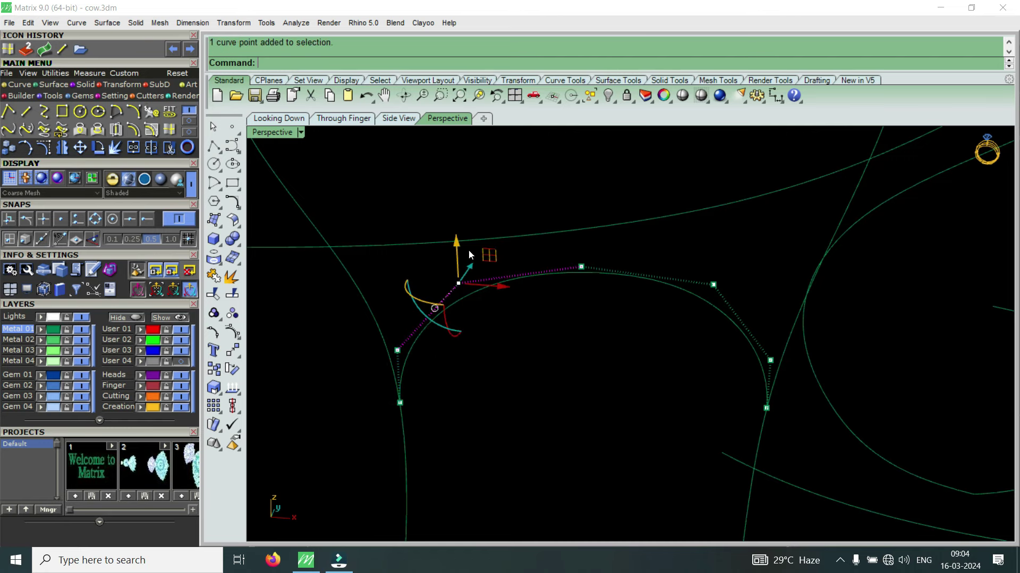
left_click_drag(462, 242, 470, 250)
mouse_move(470, 250)
right_mouse_down()
mouse_move(526, 233)
mouse_move(595, 317)
right_mouse_up()
mouse_move(595, 317)
left_mouse_down()
mouse_move(706, 267)
mouse_move(729, 288)
left_mouse_up()
mouse_move(662, 269)
right_mouse_down()
mouse_move(629, 211)
mouse_move(540, 336)
right_mouse_up()
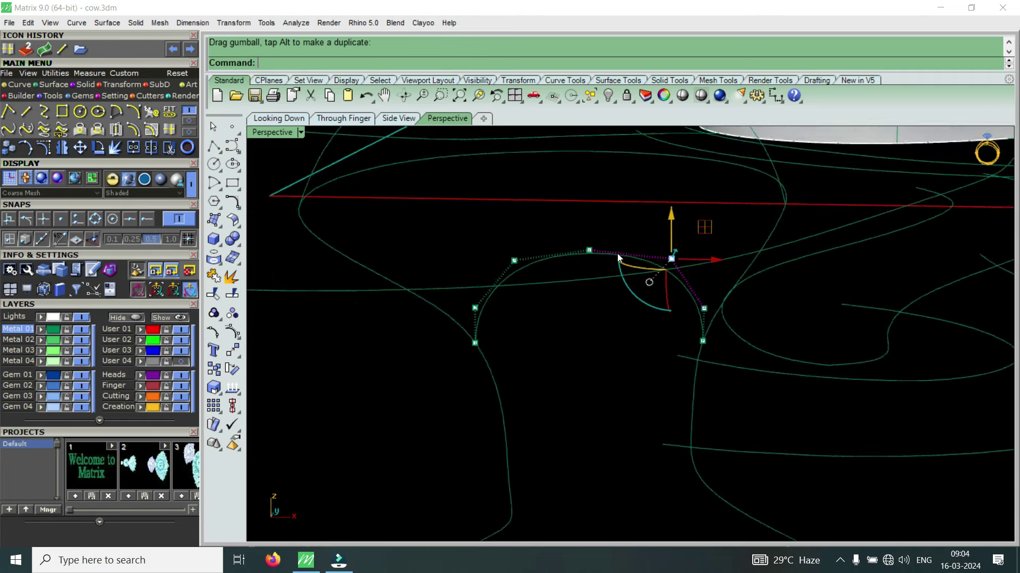
- Raise one arch point and nudge its neighbours on either side sideways
left_click(584, 248)
left_click_drag(586, 212, 597, 199)
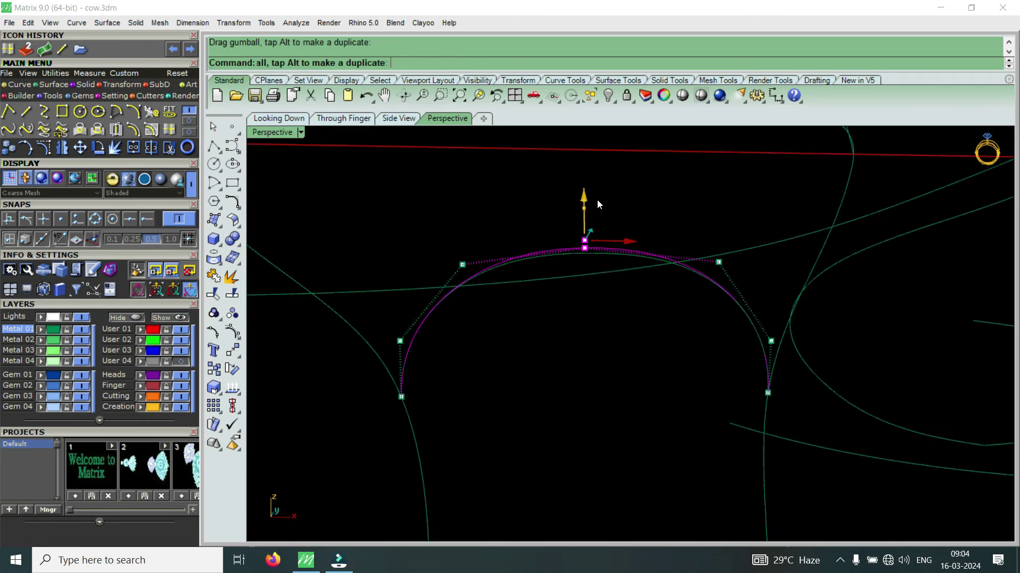
right_click_drag(596, 199, 675, 282)
left_click(699, 241)
left_click_drag(747, 243, 750, 239)
right_click_drag(750, 239, 470, 217, "shift")
left_click(515, 249)
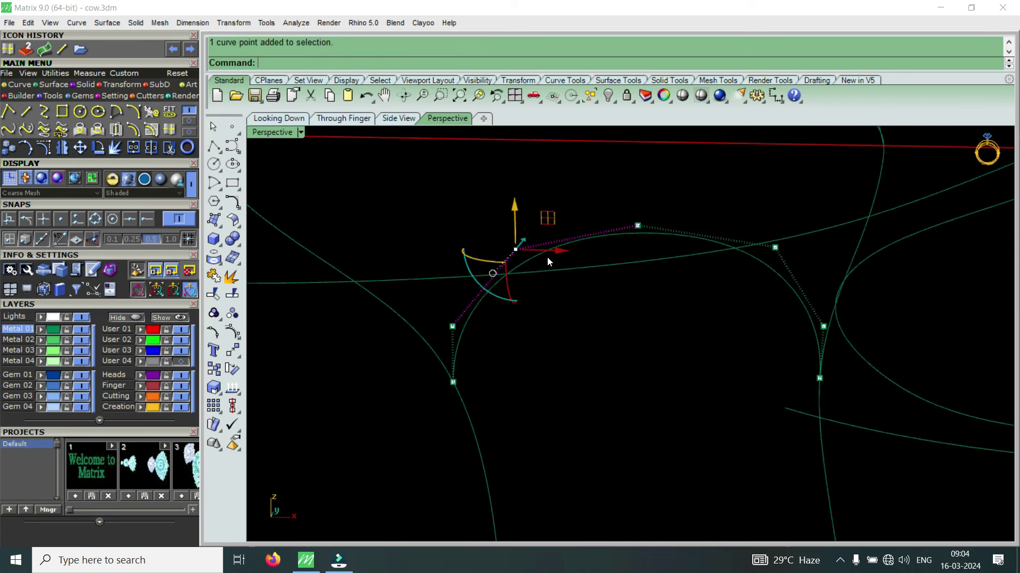
left_click_drag(558, 251, 555, 254)
- Nudge the right control point and raise the two top control points
mouse_move(672, 310)
left_mouse_down()
mouse_move(808, 236)
mouse_move(817, 251)
left_mouse_up()
mouse_move(817, 251)
right_mouse_down()
mouse_move(698, 256)
mouse_move(668, 317)
right_mouse_up()
left_click_drag(638, 340, 817, 233)
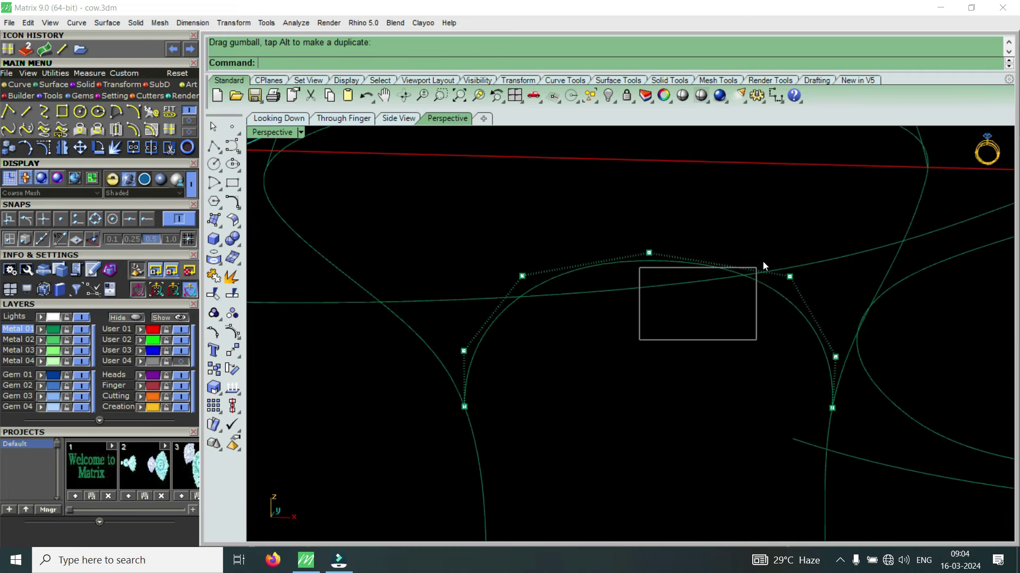
left_click_drag(722, 222, 727, 219)
mouse_move(758, 336)
left_mouse_down()
mouse_move(801, 297)
mouse_move(819, 252)
mouse_move(771, 239)
left_mouse_up()
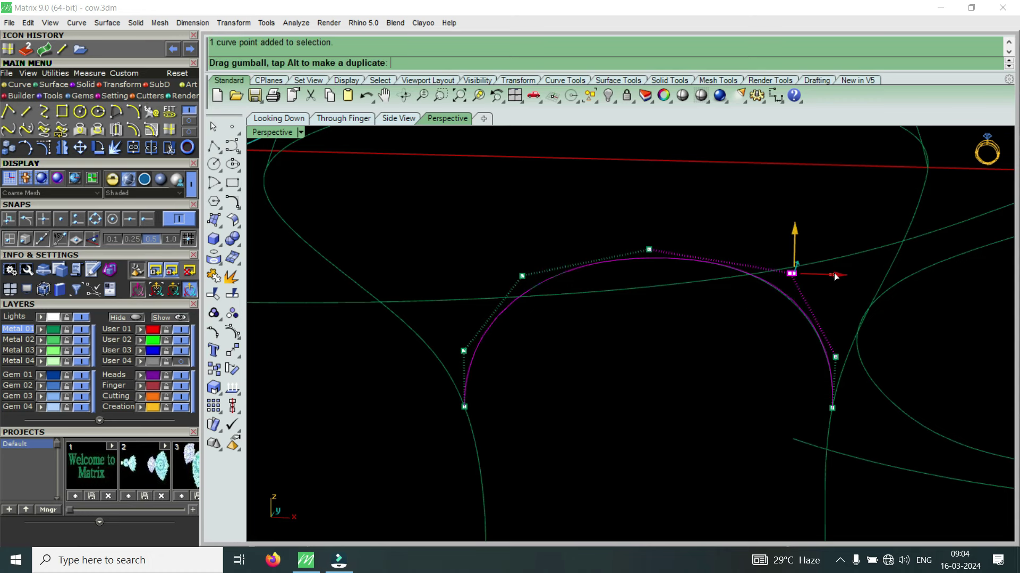
mouse_move(692, 301)
right_mouse_down()
mouse_move(582, 236)
mouse_move(572, 254)
right_mouse_up()
- Raise another arch point and check left and right side points while orbiting
left_click_drag(572, 255, 619, 200)
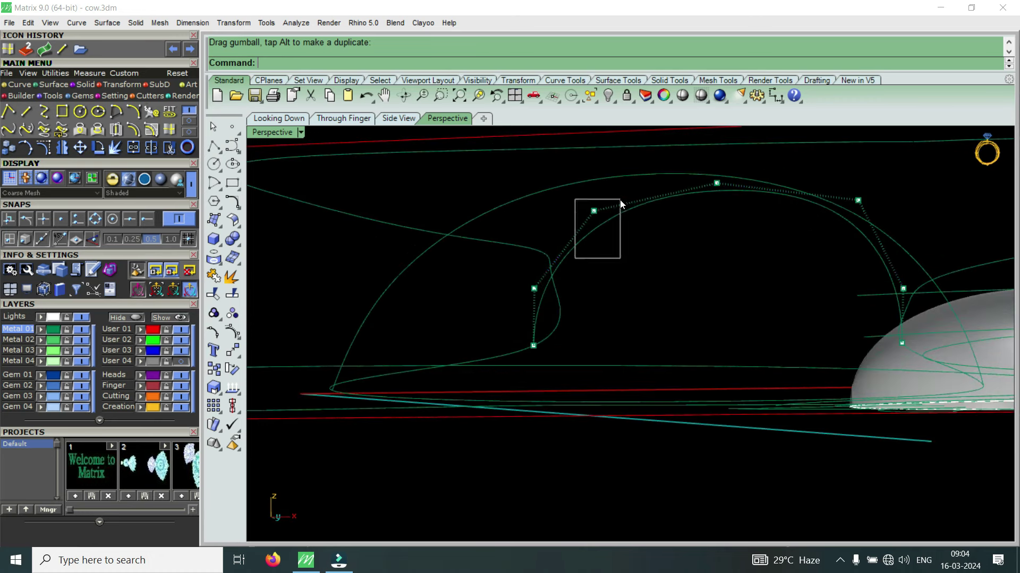
right_click_drag(601, 168, 734, 193)
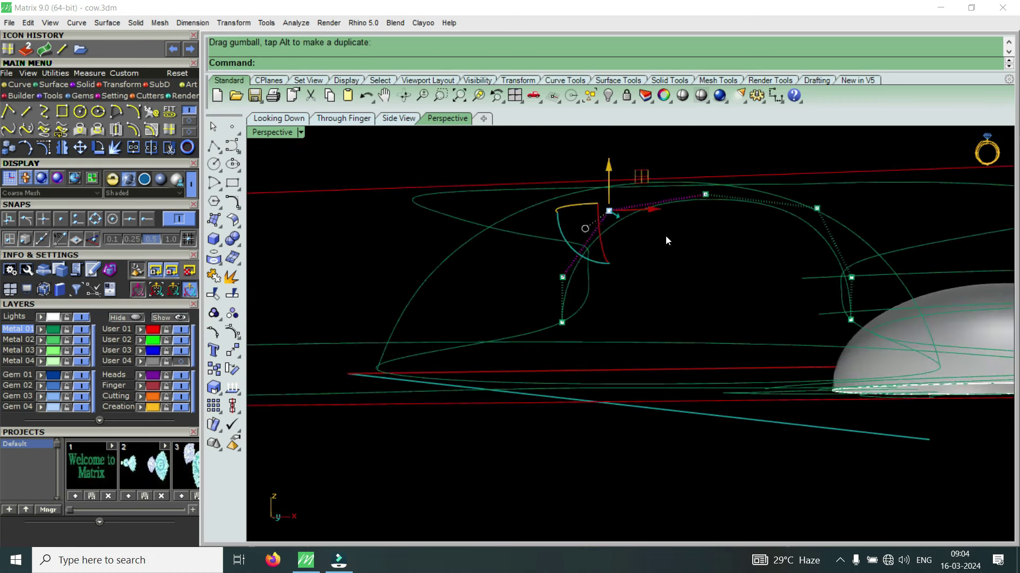
left_click_drag(711, 152, 711, 146)
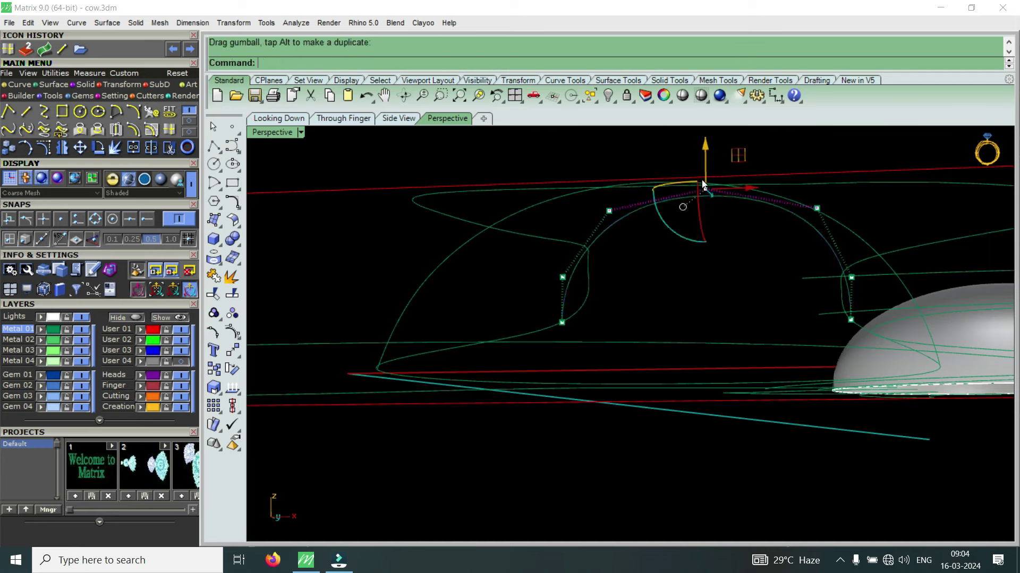
left_click_drag(550, 290, 604, 256)
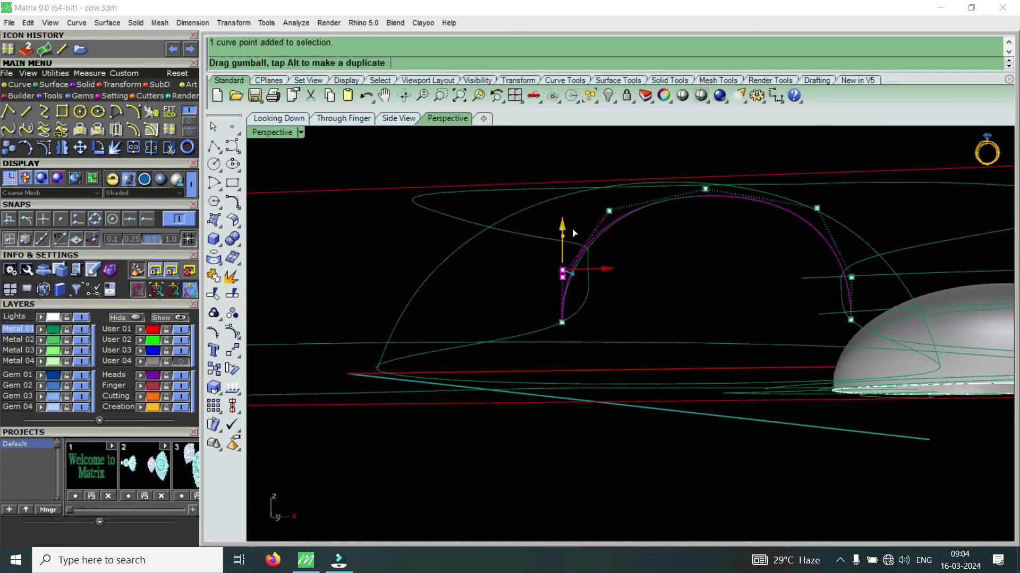
left_click_drag(582, 208, 620, 222)
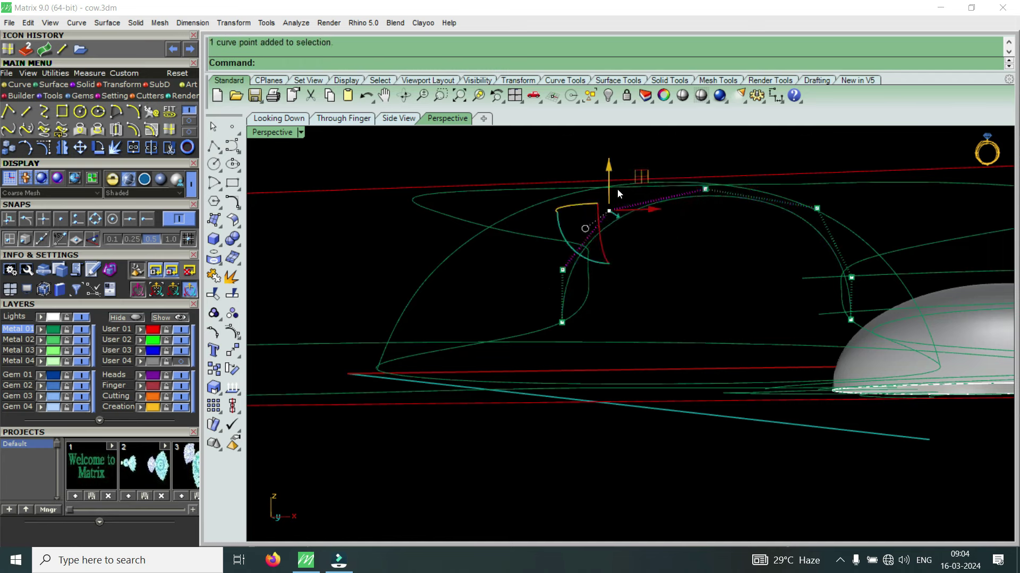
left_click(614, 166)
mouse_move(773, 243)
left_mouse_down()
mouse_move(815, 189)
mouse_move(802, 172)
left_mouse_up()
mouse_move(778, 180)
right_mouse_down()
mouse_move(732, 250)
mouse_move(702, 262)
mouse_move(709, 238)
mouse_move(722, 243)
right_mouse_up()
- Rebuild the inner arc curve with 9 points at degree 3
key("Escape")
key("Escape")
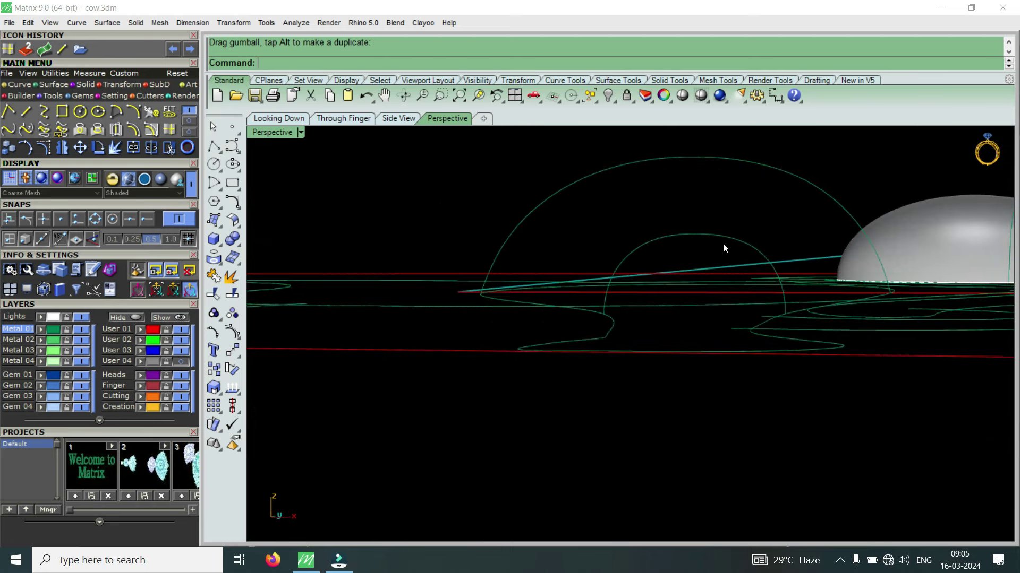
left_click(723, 240)
type("ebuild")
key("Return")
left_click(644, 254)
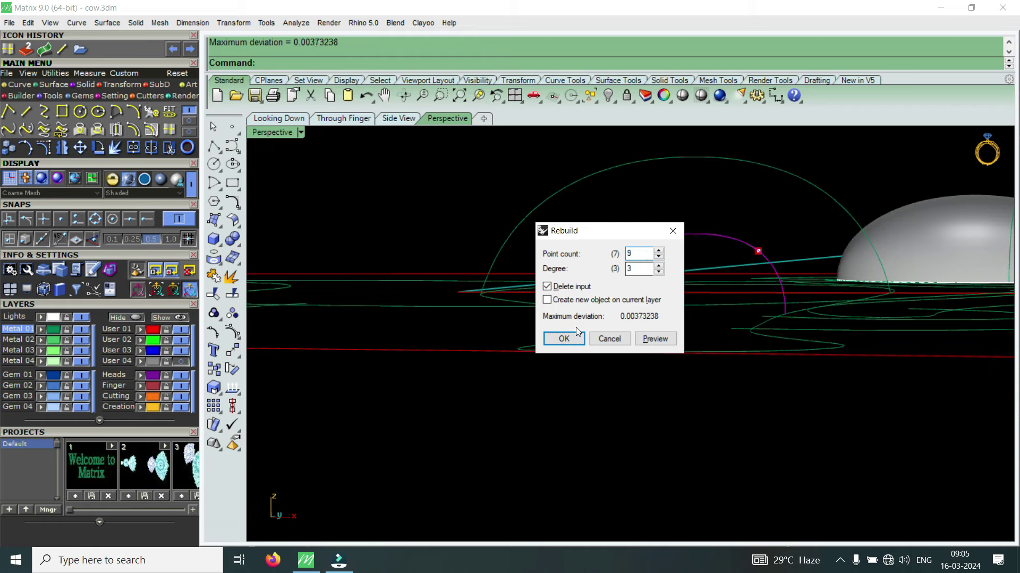
left_click(564, 339)
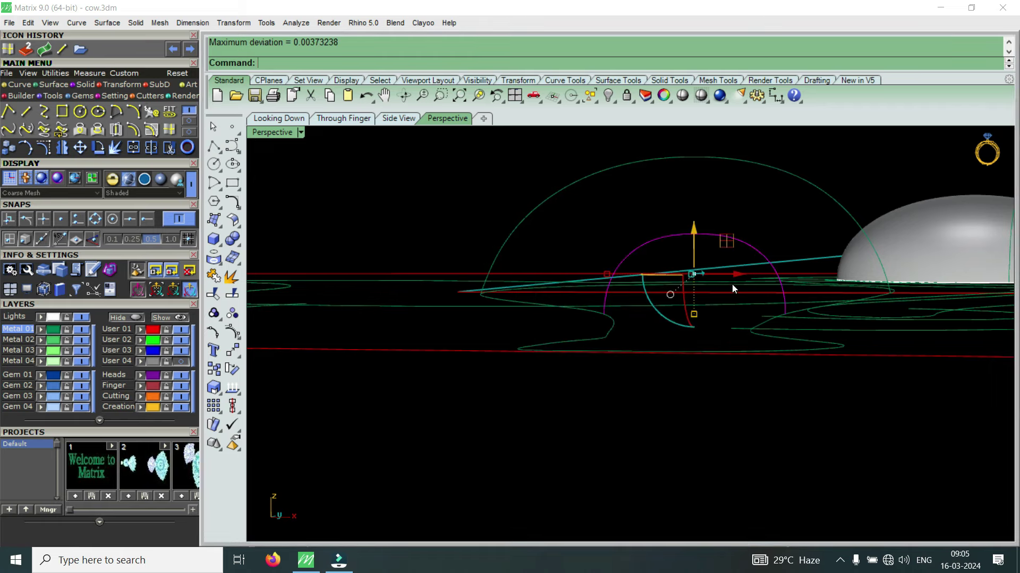
- Show the arc's control points, raise the top point and nudge another into place
left_click(44, 147)
scroll(671, 227, "up", 3)
left_click(692, 240)
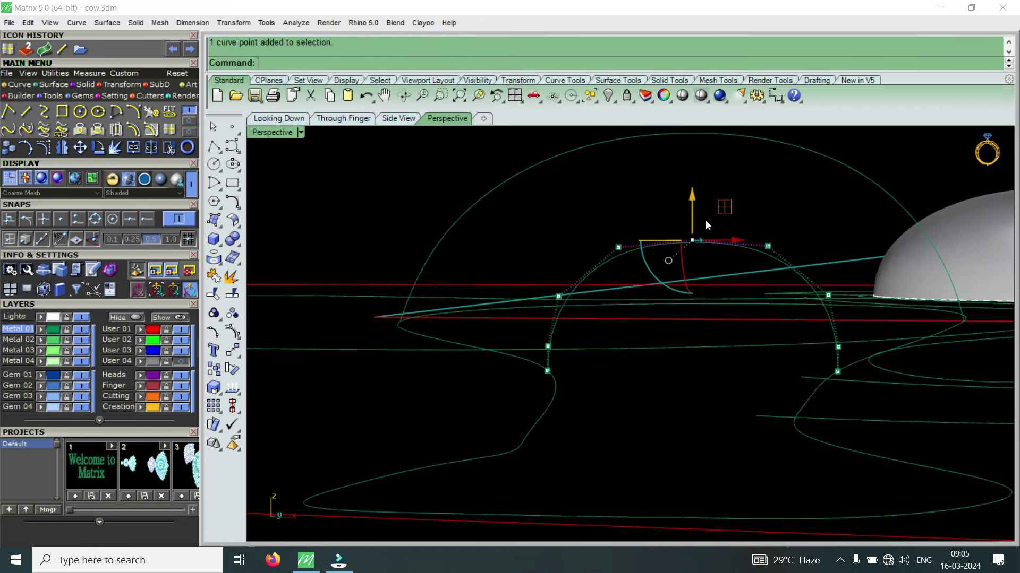
left_click_drag(695, 194, 783, 252)
left_click(768, 246)
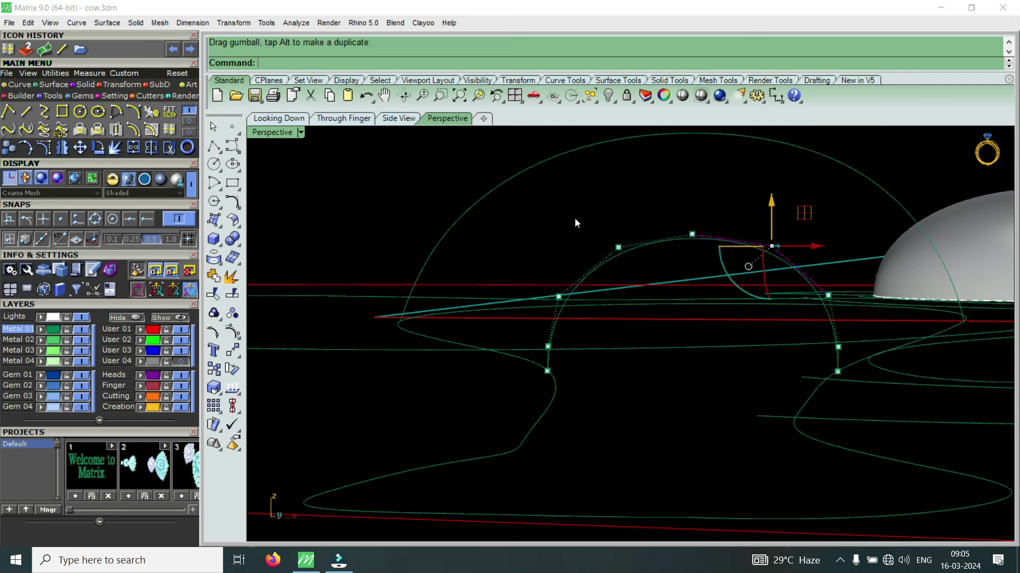
left_click(618, 247)
left_click_drag(652, 255, 650, 251)
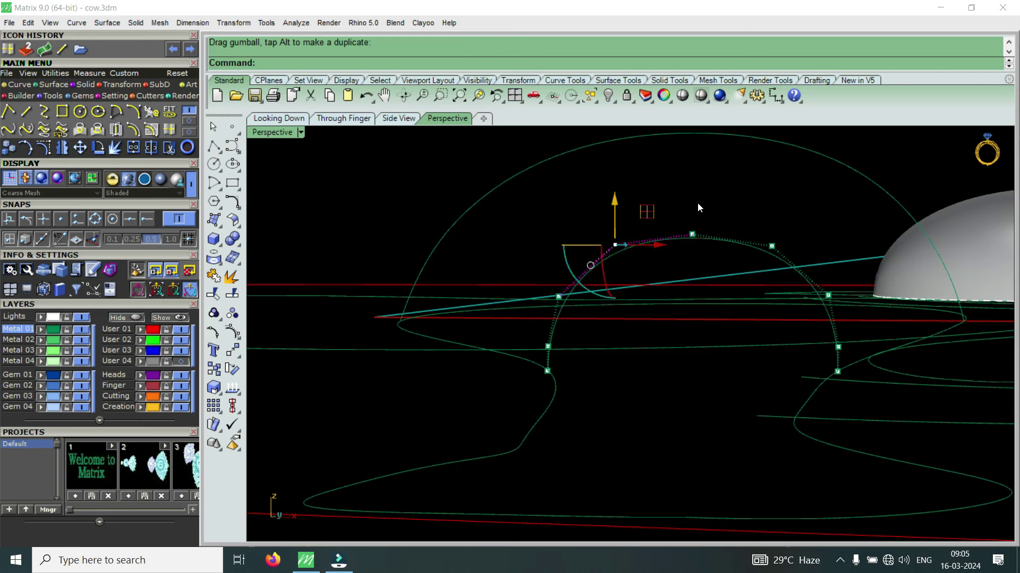
- Reselect the right, left, upper-right and top arc points, nudging the top one
mouse_move(815, 316)
left_mouse_down()
mouse_move(850, 276)
mouse_move(655, 285)
left_mouse_up()
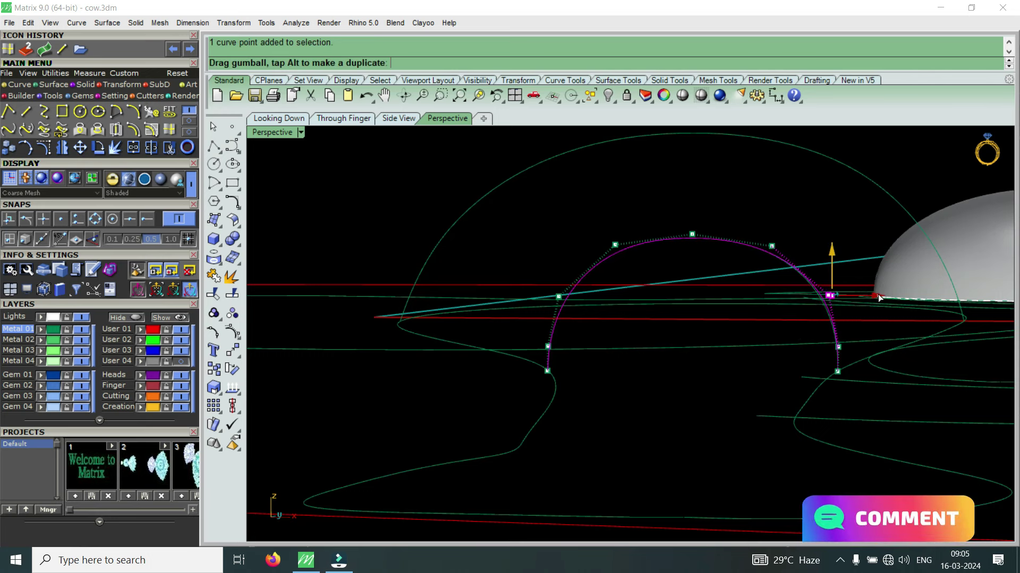
left_click_drag(518, 251, 598, 301)
mouse_move(744, 220)
left_mouse_down()
mouse_move(787, 261)
mouse_move(818, 237)
left_mouse_up()
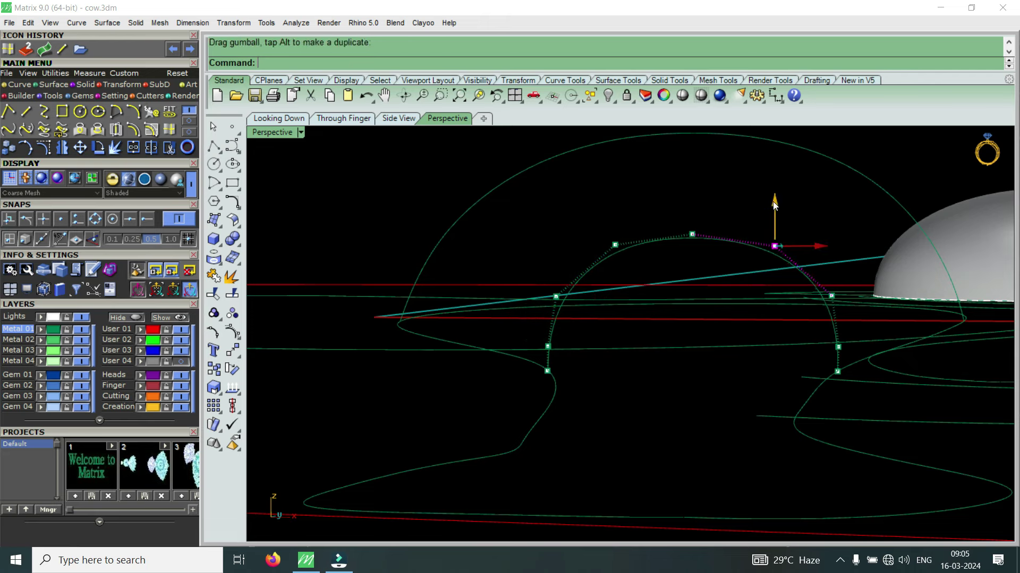
mouse_move(646, 203)
left_mouse_down()
mouse_move(705, 248)
mouse_move(690, 233)
left_mouse_up()
scroll(646, 372, "down", 2)
- Start Sweep2 with both leg outlines as rails and the small cross-section curve
scroll(646, 372, "down", 2)
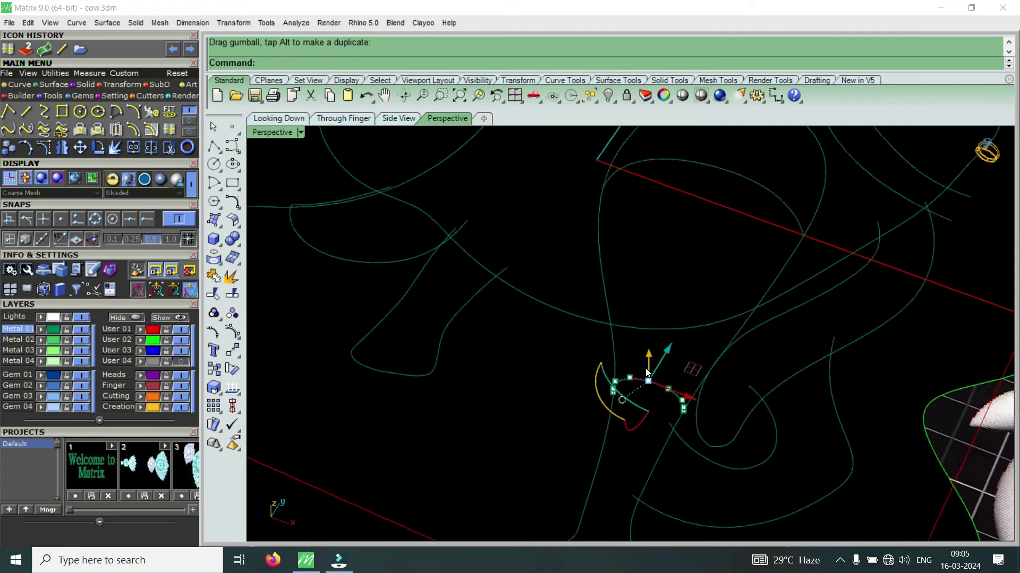
scroll(646, 371, "down", 3)
right_click_drag(645, 368, 652, 394)
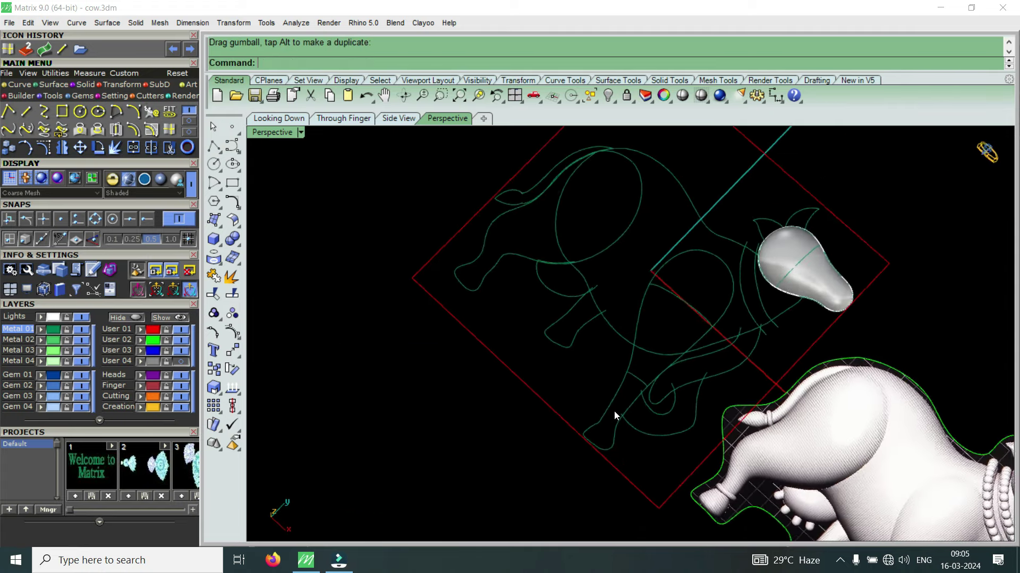
scroll(652, 393, "up", 3)
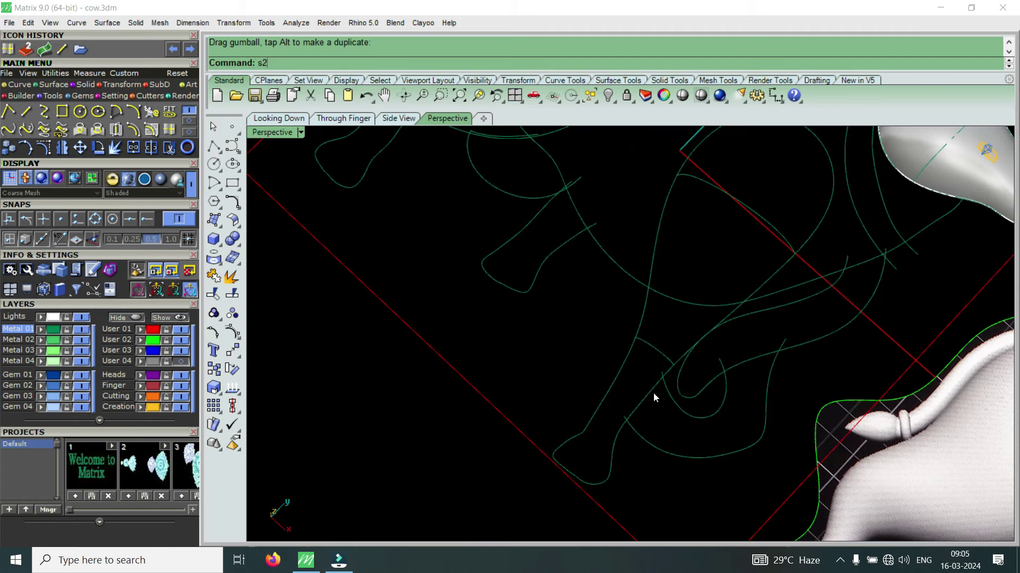
key("Return")
scroll(654, 390, "down", 3)
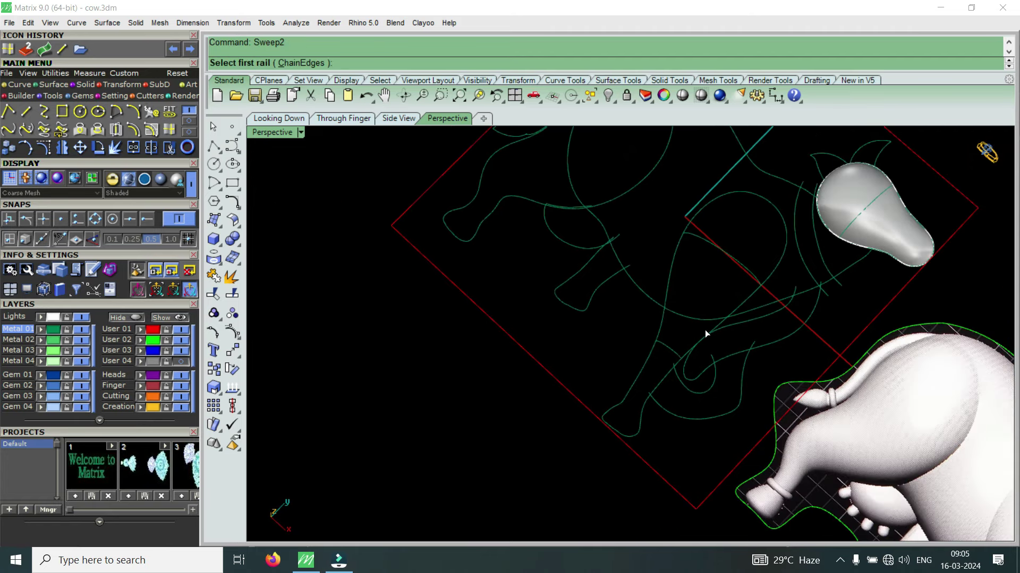
scroll(664, 393, "up", 2)
left_click(608, 434)
left_click(581, 421)
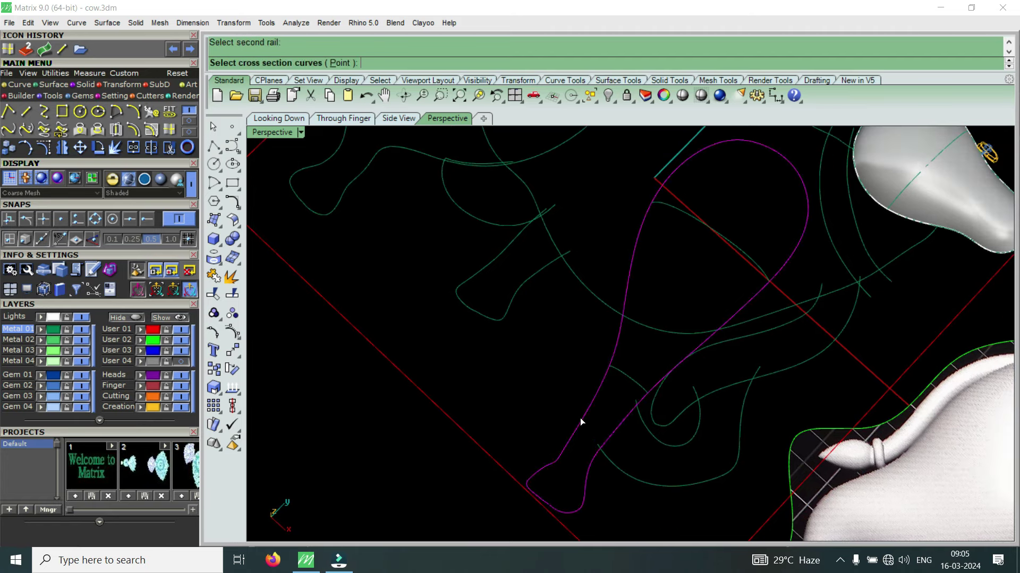
left_click(641, 391)
key("Return")
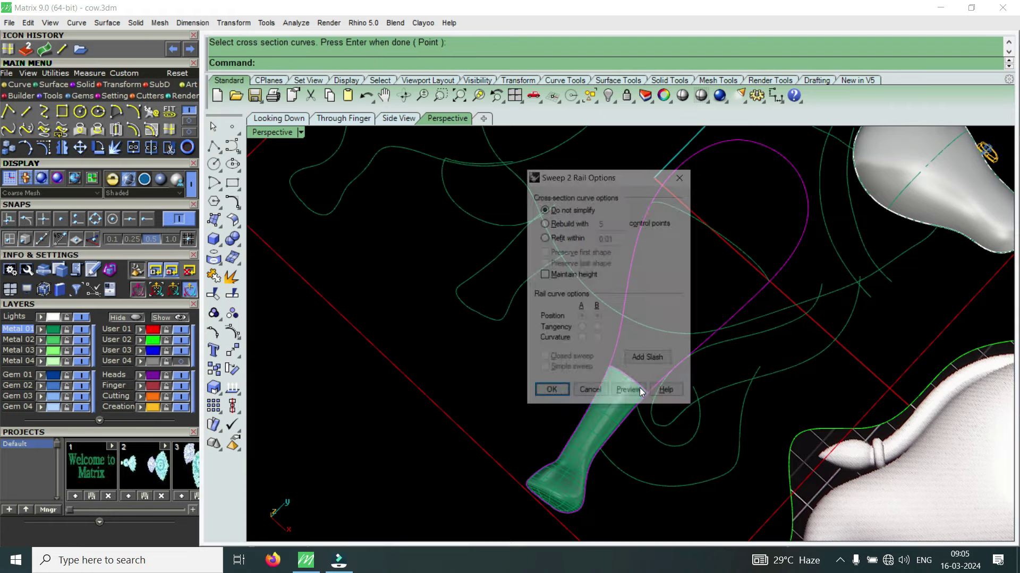
- Add three slash lines linking matching points on the two leg rails
left_click(647, 358)
scroll(598, 397, "up", 3)
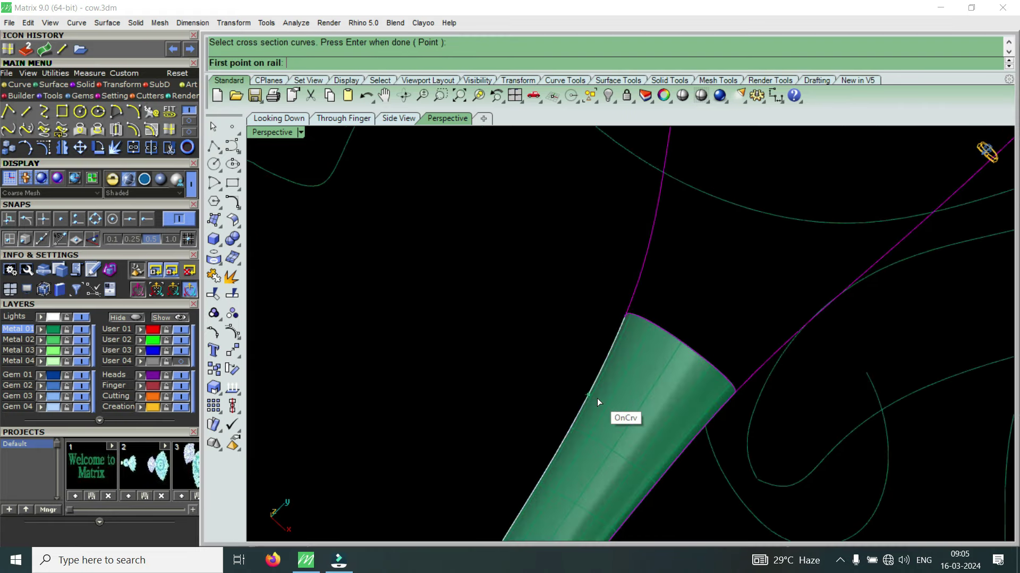
left_click(597, 398)
left_click(667, 444)
scroll(611, 451, "down", 2)
left_click(581, 445)
left_click(620, 470)
scroll(620, 470, "down", 3)
scroll(583, 482, "up", 3)
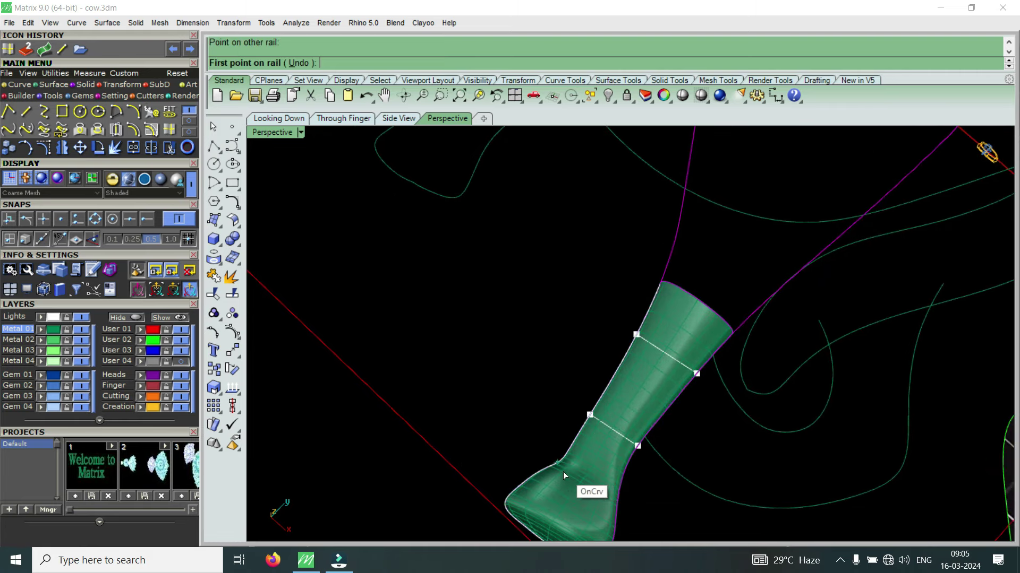
scroll(563, 472, "up", 3)
left_click(547, 476)
scroll(607, 491, "down", 3)
scroll(606, 490, "up", 3)
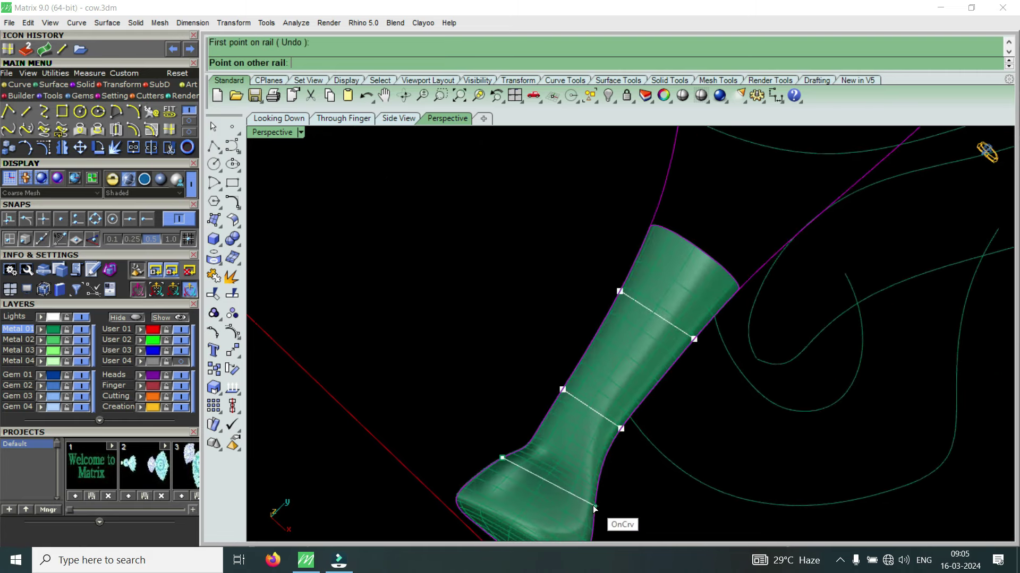
left_click(588, 511)
- Finish the slashes and confirm the sweep, creating the green lower-leg and hoof surface
key("Return")
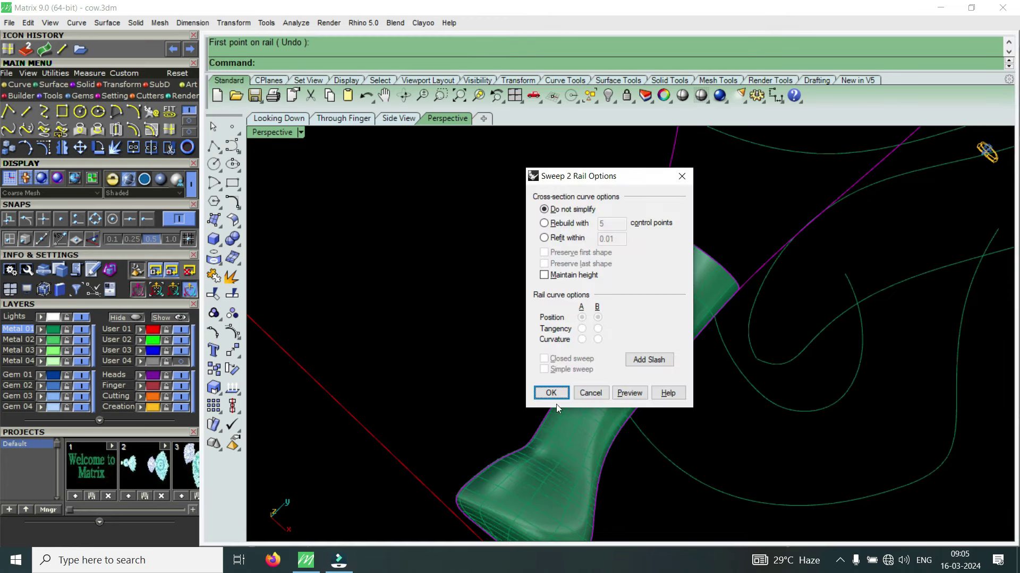
left_click(547, 394)
scroll(547, 397, "down", 3)
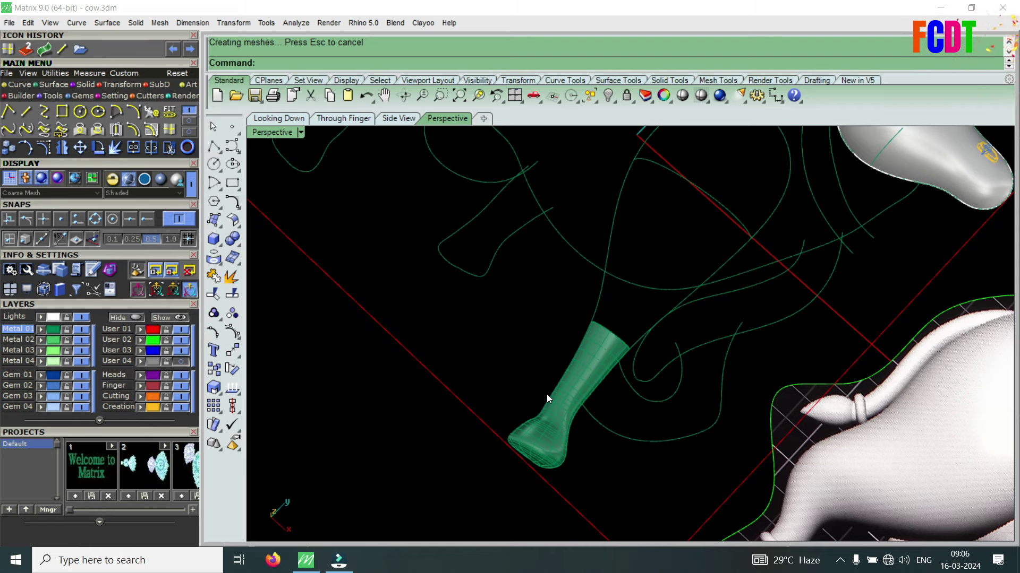
scroll(561, 401, "down", 3)
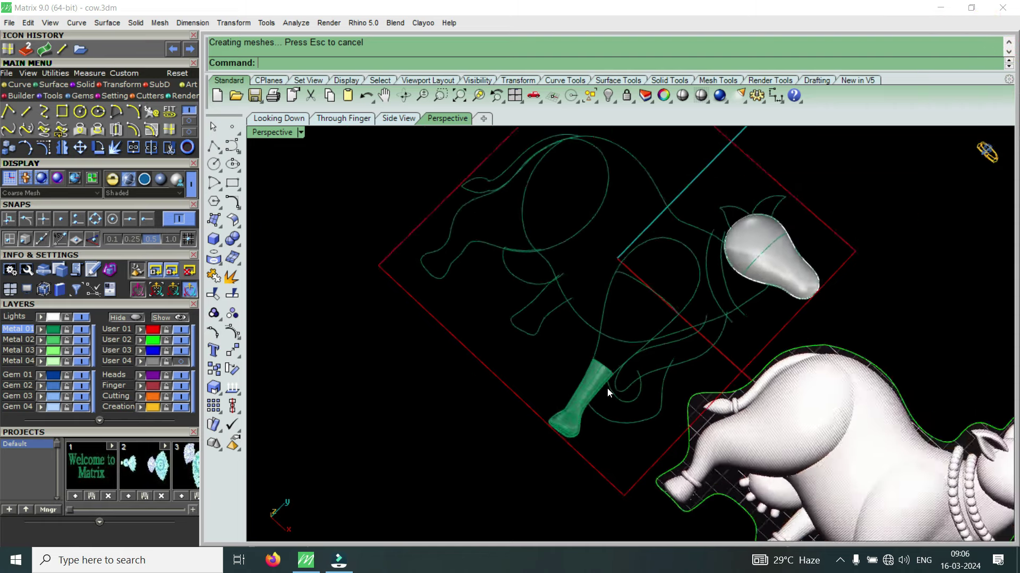
scroll(607, 388, "up", 4)
- Start a two-rail sweep on the upper-leg outline rails, picking the leg-top cross-section curve
key("Return")
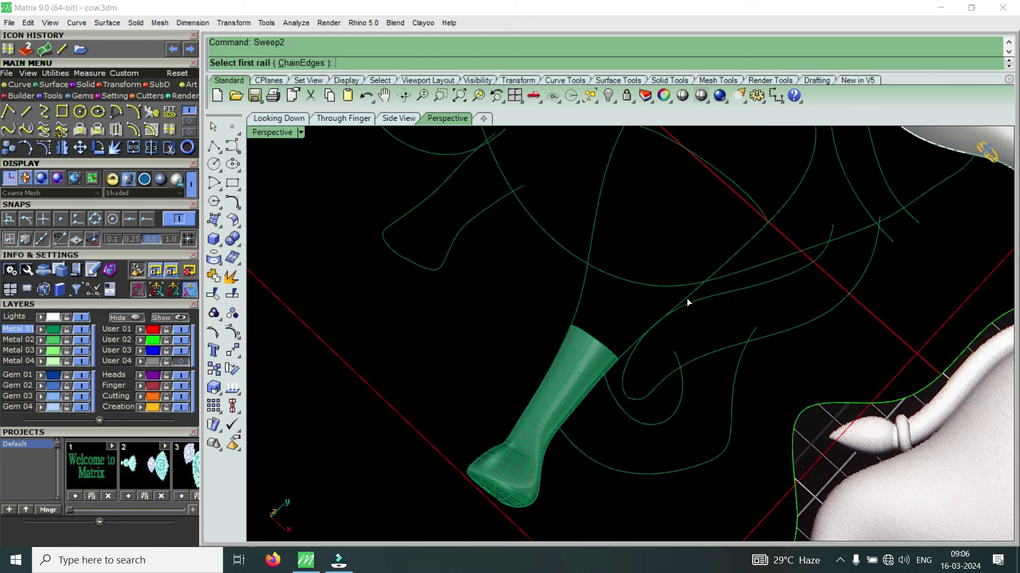
left_click(686, 299)
left_click(583, 298)
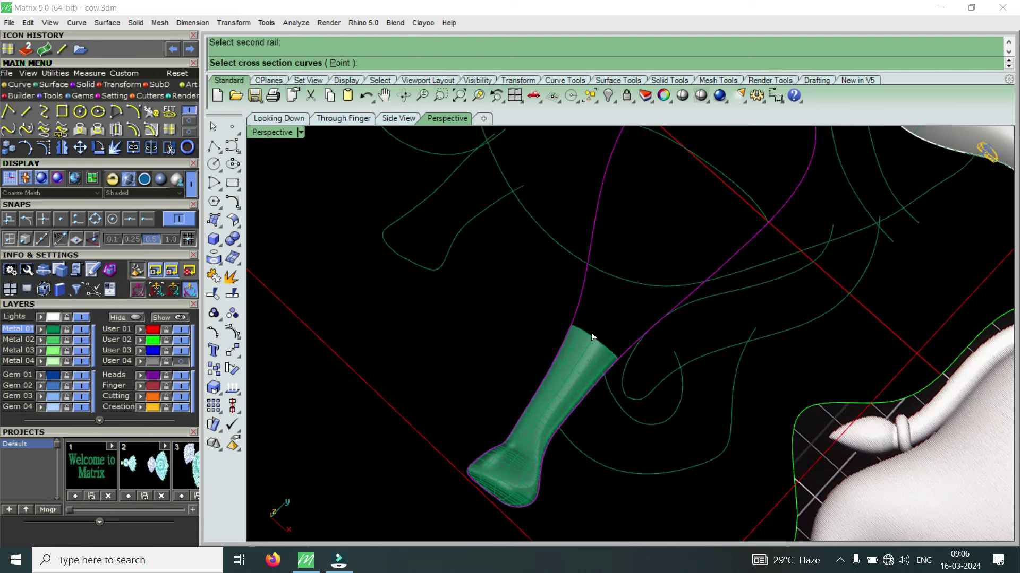
left_click(591, 332)
left_click(627, 366)
scroll(640, 348, "down", 2)
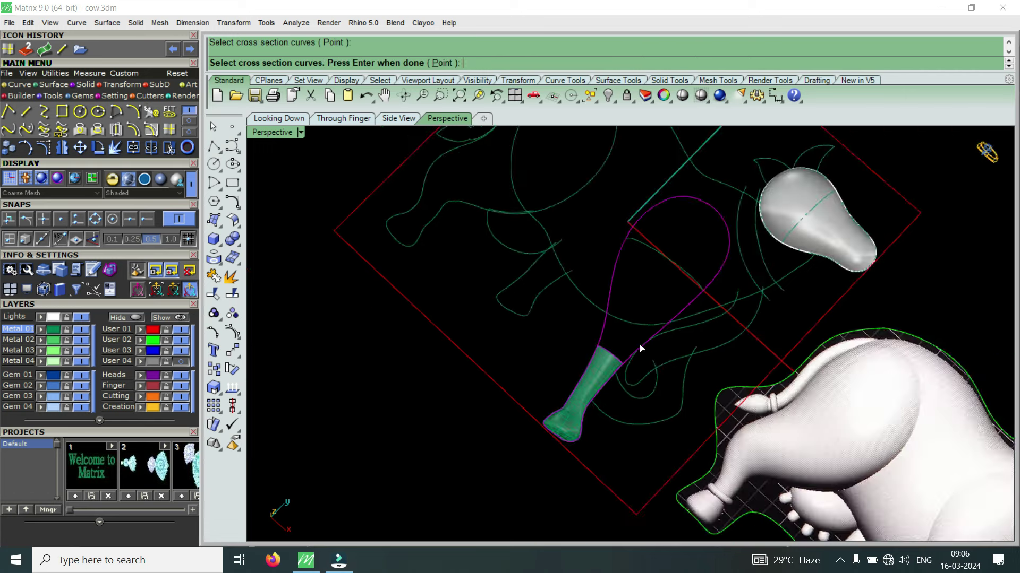
scroll(672, 285, "up", 2)
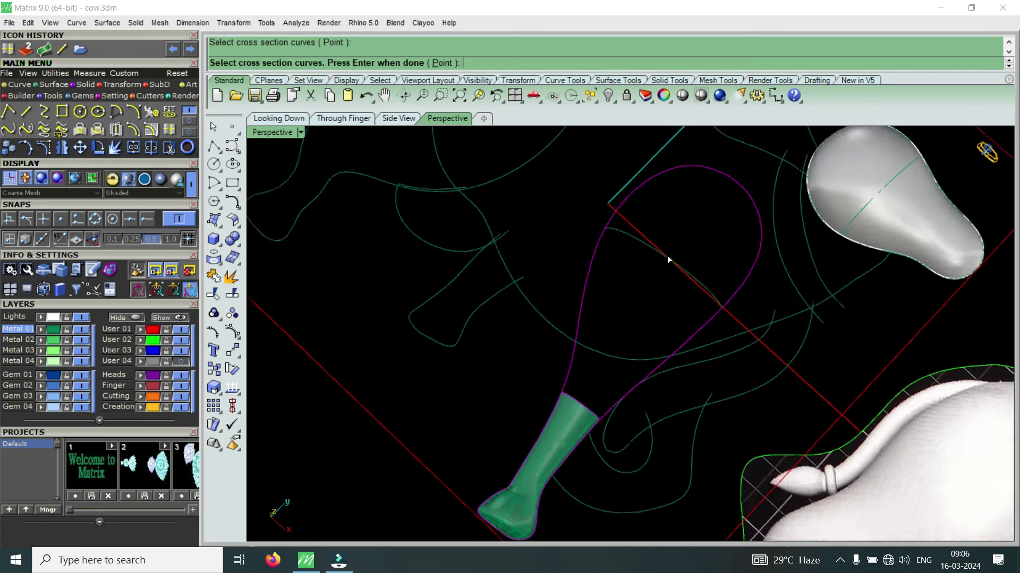
scroll(667, 256, "up", 1)
left_click(639, 246)
key("Return")
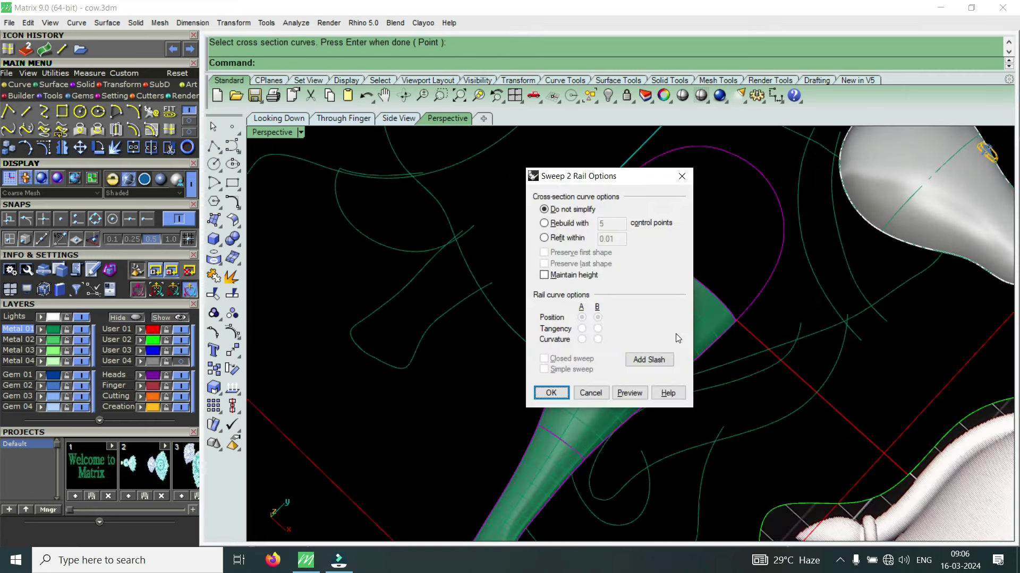
- Add three slash lines between the rails and confirm the upper-leg sweep
left_click(661, 361)
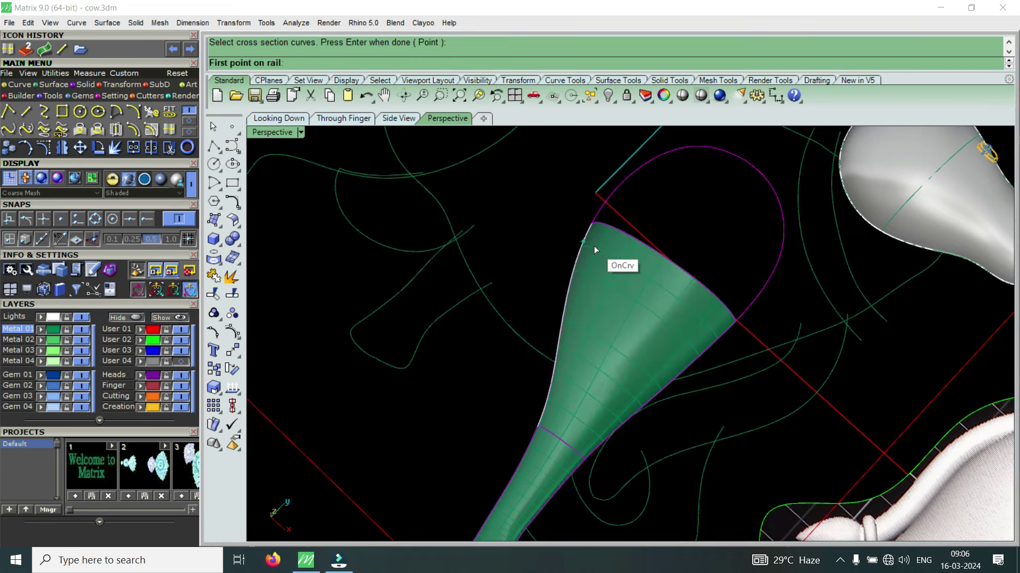
left_click(589, 244)
left_click(718, 339)
left_click(564, 306)
left_click(674, 375)
scroll(563, 386, "up", 1)
left_click(551, 370)
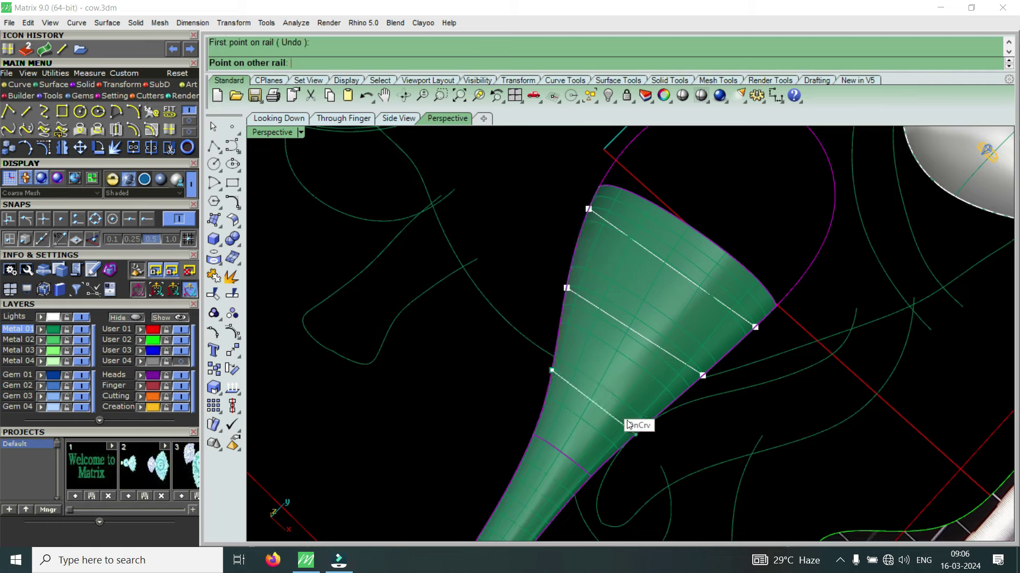
left_click(629, 424)
key("Return")
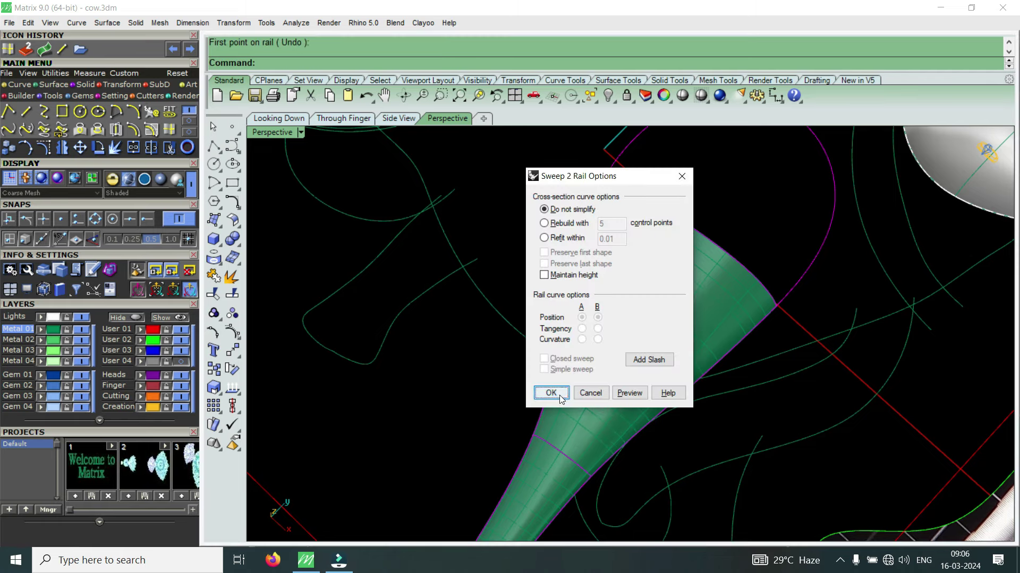
left_click(548, 392)
- Start another two-rail sweep using the green surface's top edge as cross-section
key("Return")
left_click(629, 235)
scroll(723, 255, "down", 2)
left_click(747, 257)
left_click(704, 286)
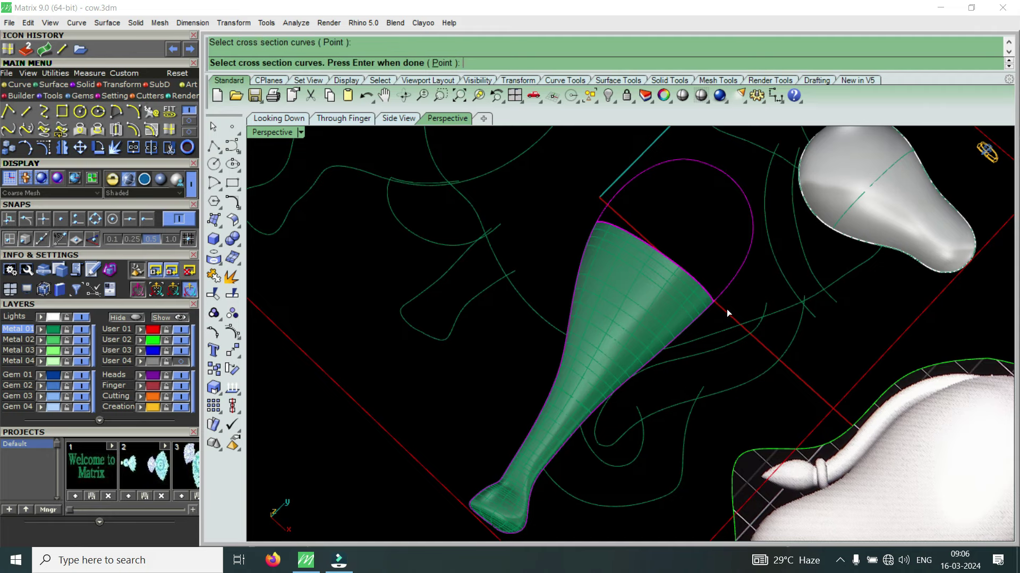
key("Return")
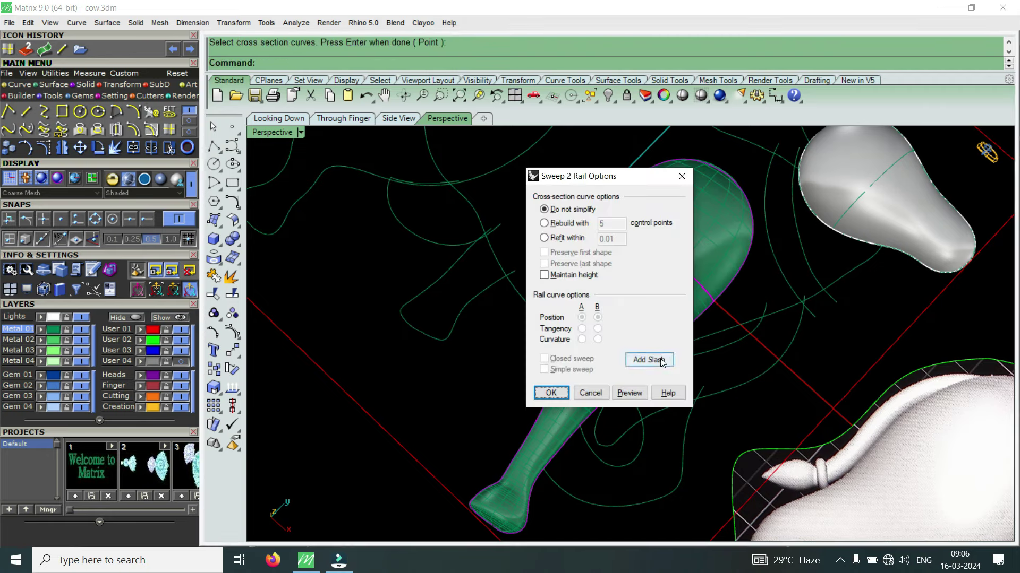
- Add two slash lines and confirm the sweep to round off the leg top
left_click(660, 359)
scroll(661, 256, "up", 2)
scroll(614, 286, "up", 2)
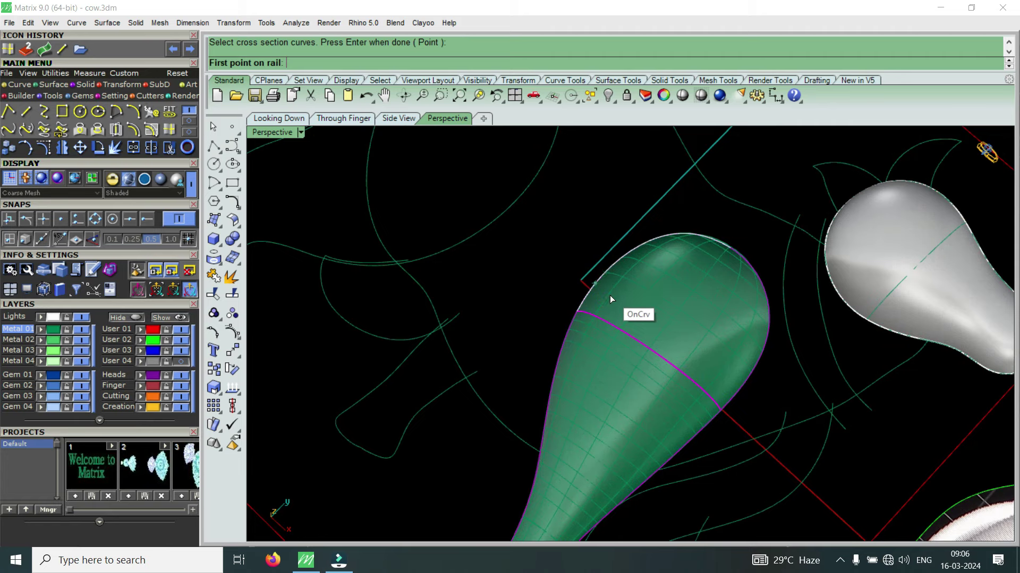
left_click(611, 299)
left_click(729, 377)
scroll(661, 247, "up", 1)
left_click(635, 255)
left_click(770, 346)
key("Return")
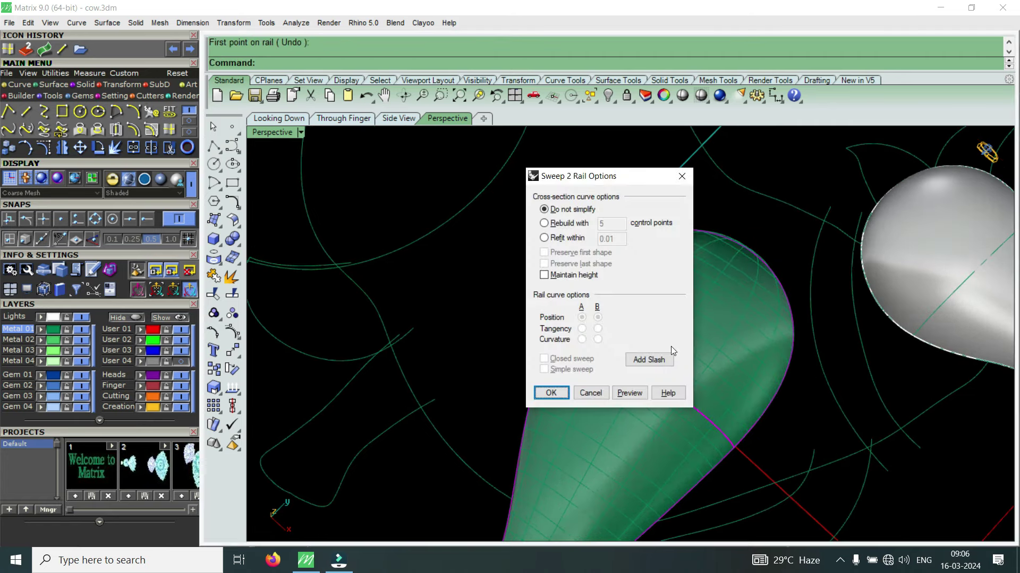
left_click(550, 393)
- Join the lower and upper green leg surfaces into one surface
scroll(656, 305, "down", 5)
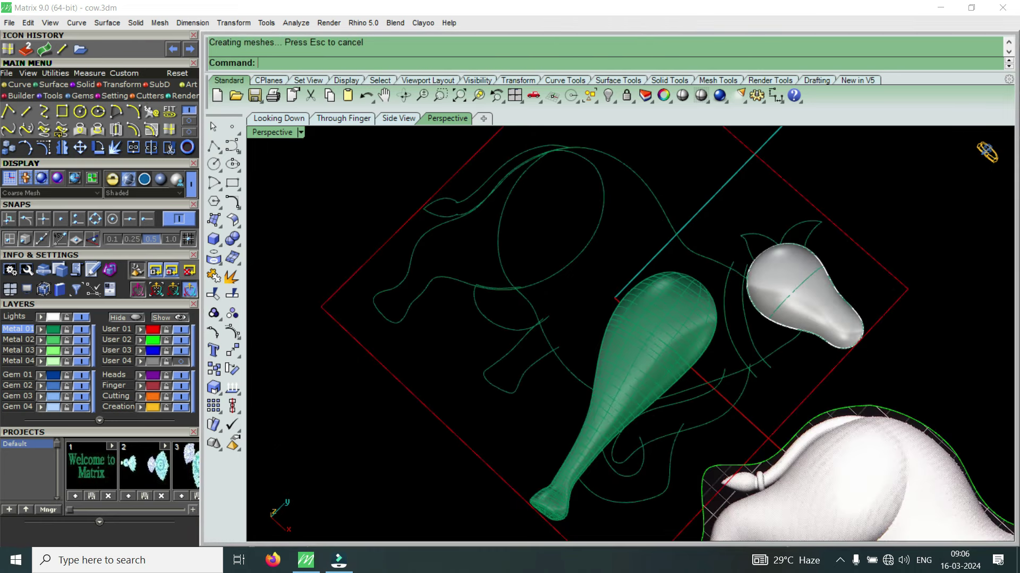
left_click(44, 49)
left_click(579, 447)
scroll(645, 370, "up", 3)
left_click(646, 371)
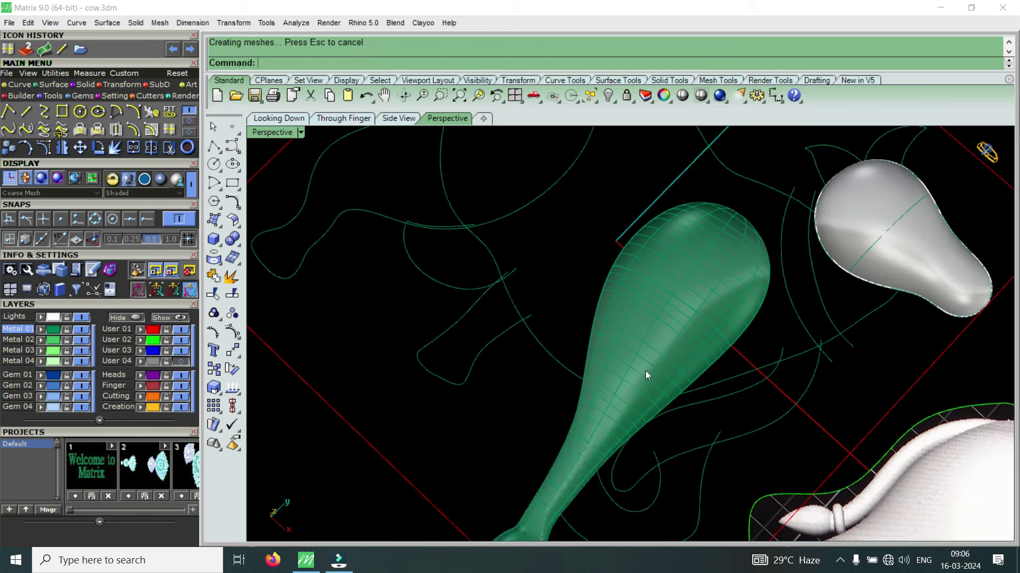
left_click(696, 267)
scroll(689, 279, "down", 3)
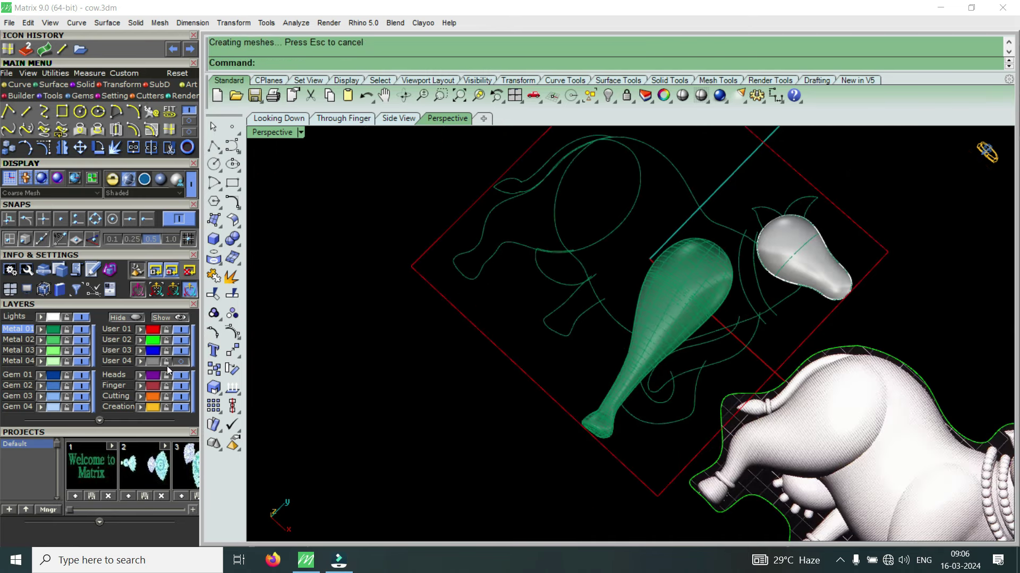
scroll(613, 346, "up", 2)
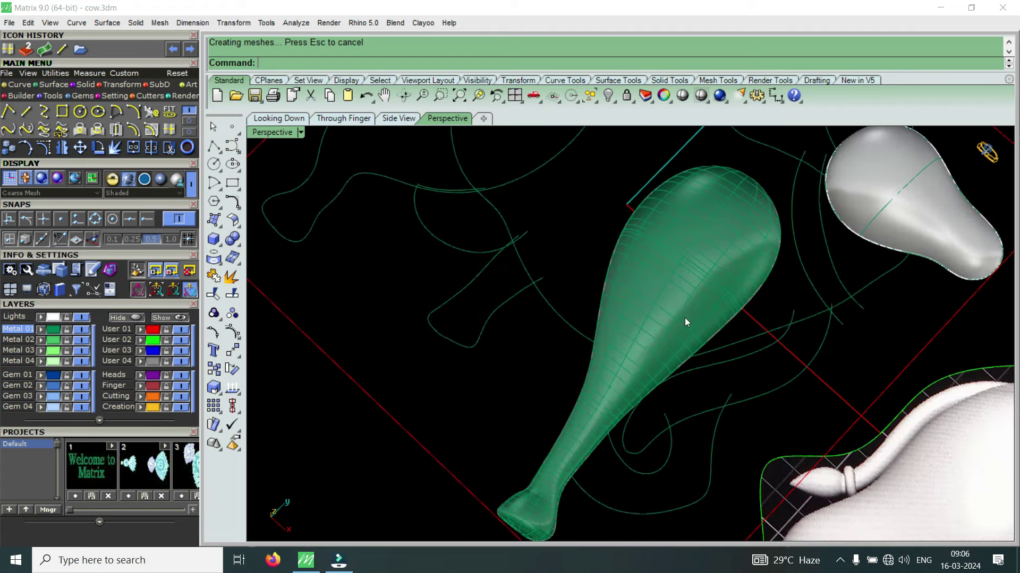
- Alt-drag the green leg along the gumball's X arrow to place a duplicate to its left
mouse_move(684, 318)
right_mouse_down()
mouse_move(696, 198)
mouse_move(750, 228)
mouse_move(649, 387)
right_mouse_up()
left_click(645, 381)
right_click_drag(637, 313, 637, 483)
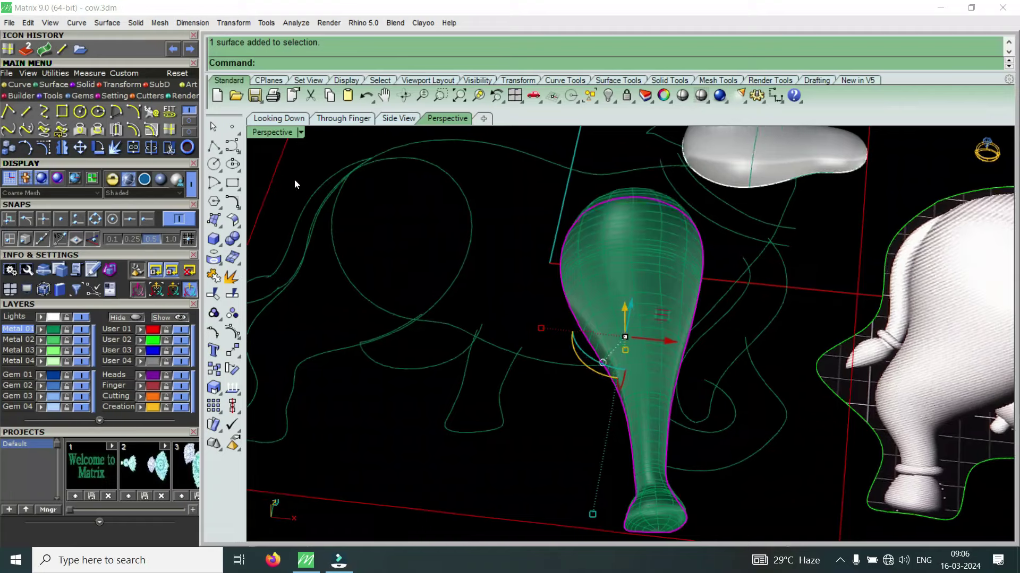
mouse_move(697, 317)
right_mouse_down()
mouse_move(705, 405)
mouse_move(391, 314)
right_mouse_up()
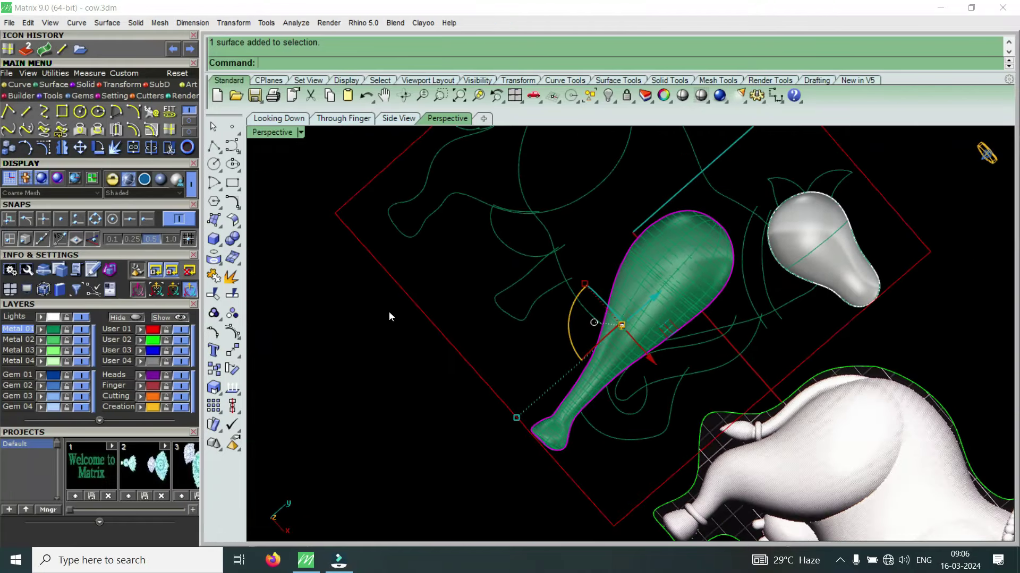
right_click_drag(626, 343, 663, 333)
scroll(665, 332, "up", 2)
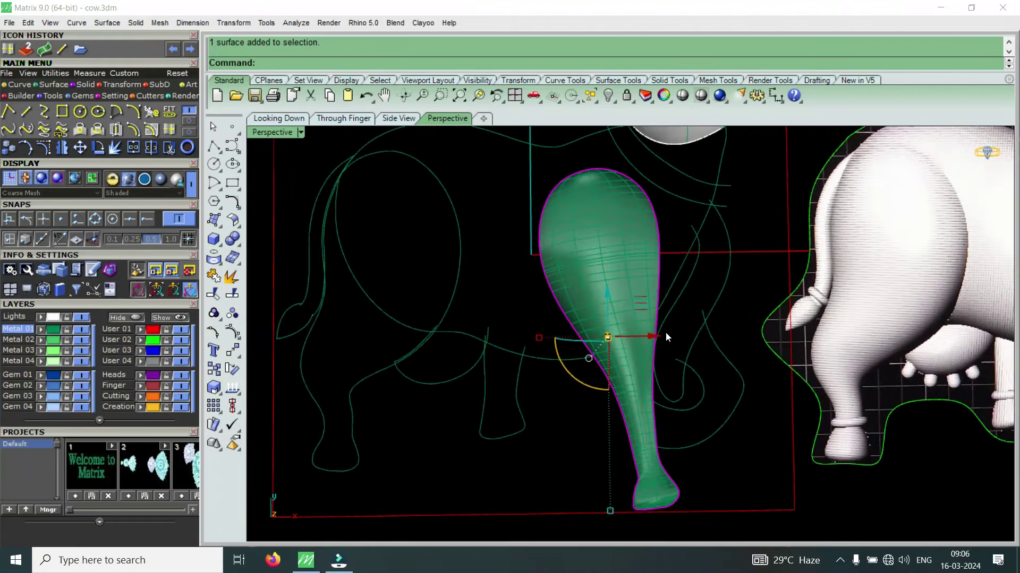
scroll(645, 337, "up", 2)
left_click_drag(646, 337, 559, 362)
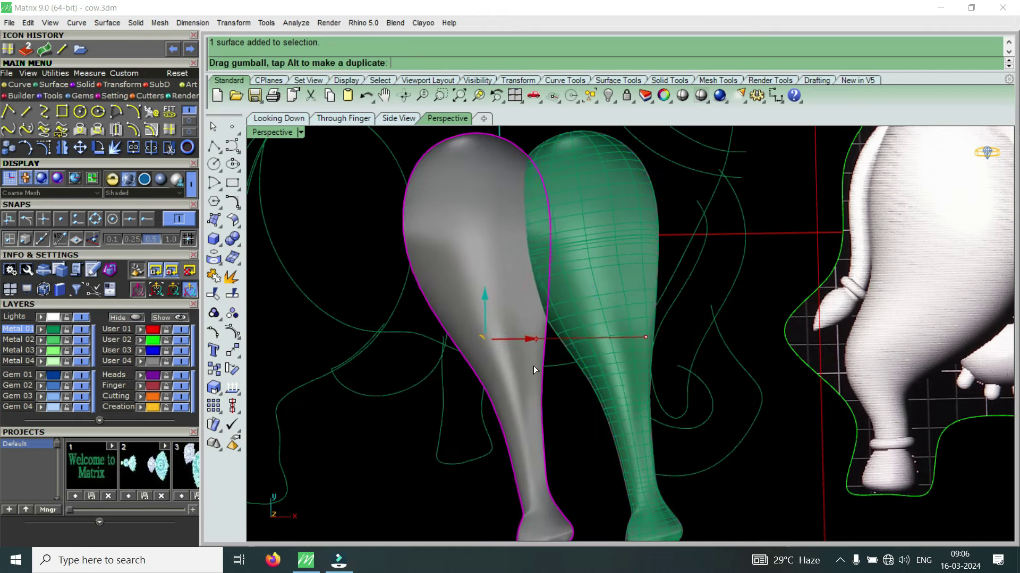
scroll(616, 366, "down", 3)
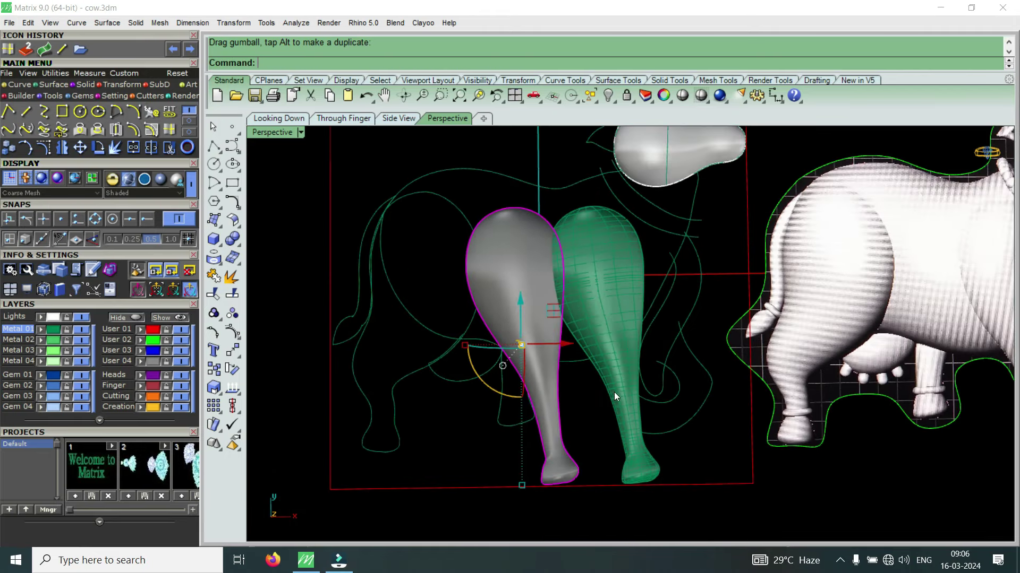
left_click(269, 134)
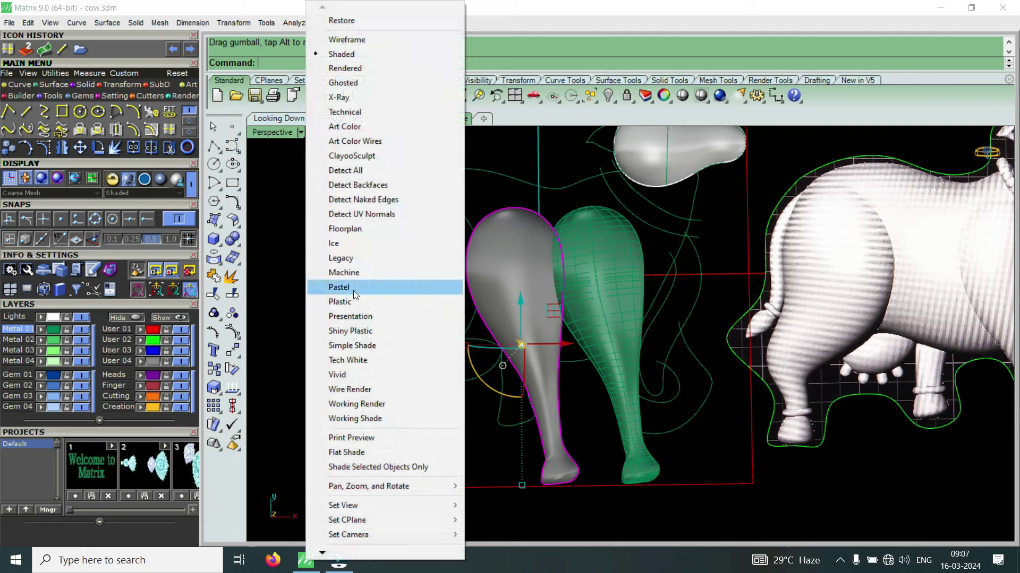
- Switch the Perspective viewport to Machine display mode and orbit to view the legs
left_click(359, 278)
mouse_move(587, 392)
right_mouse_down()
mouse_move(572, 318)
mouse_move(588, 390)
mouse_move(777, 256)
mouse_move(775, 246)
mouse_move(806, 244)
mouse_move(762, 244)
right_mouse_up()
scroll(750, 330, "up", 2)
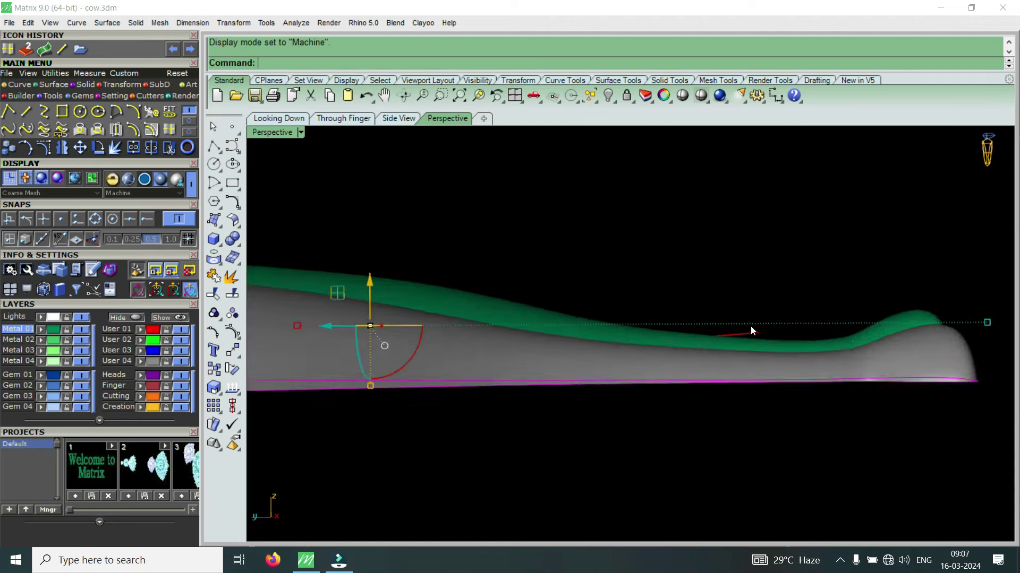
scroll(791, 355, "up", 3)
scroll(773, 340, "down", 5)
mouse_move(660, 324)
right_mouse_down()
mouse_move(591, 320)
mouse_move(485, 336)
mouse_move(540, 467)
mouse_move(446, 446)
mouse_move(627, 398)
mouse_move(852, 386)
right_mouse_up()
- Zoom in and out to inspect both legs' feet against the cow
scroll(852, 385, "up", 2)
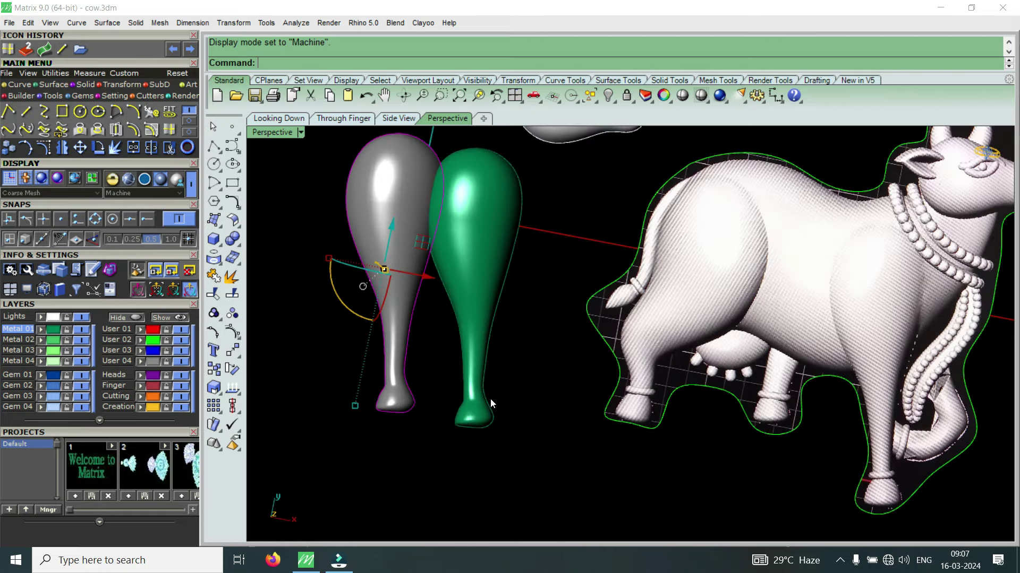
scroll(419, 361, "up", 2)
scroll(412, 360, "up", 2)
scroll(690, 377, "down", 3)
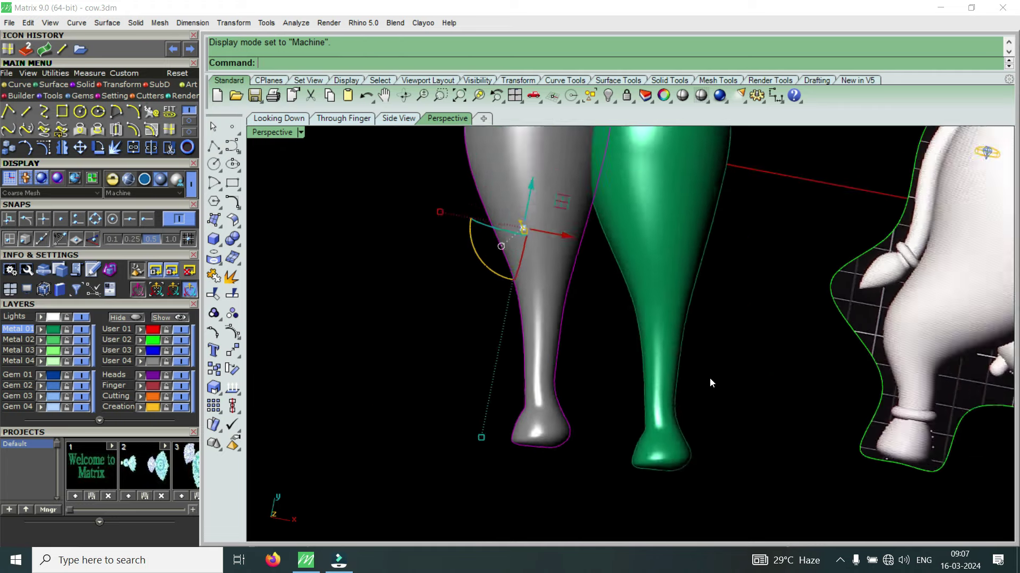
scroll(628, 372, "down", 2)
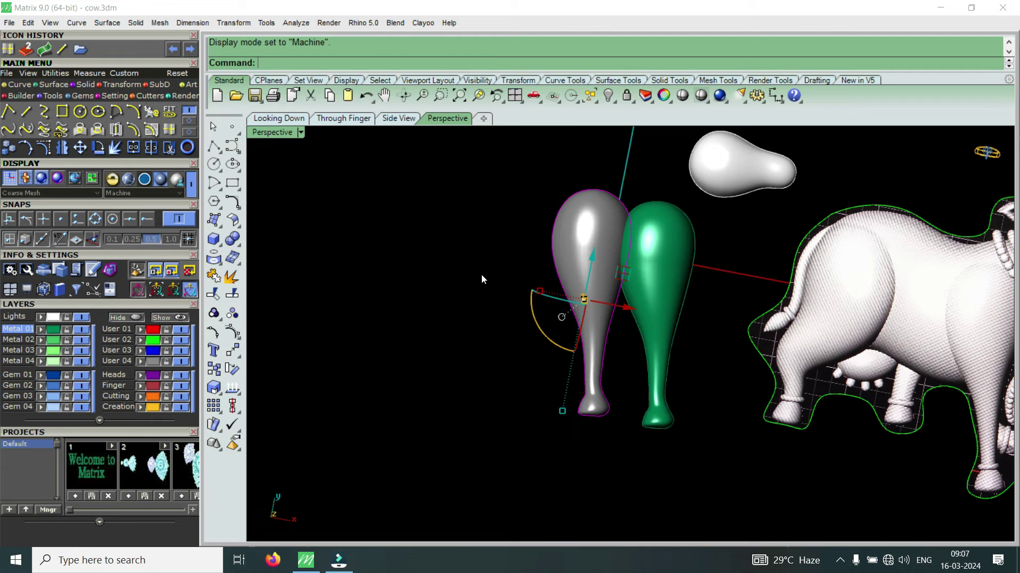
scroll(482, 274, "down", 1)
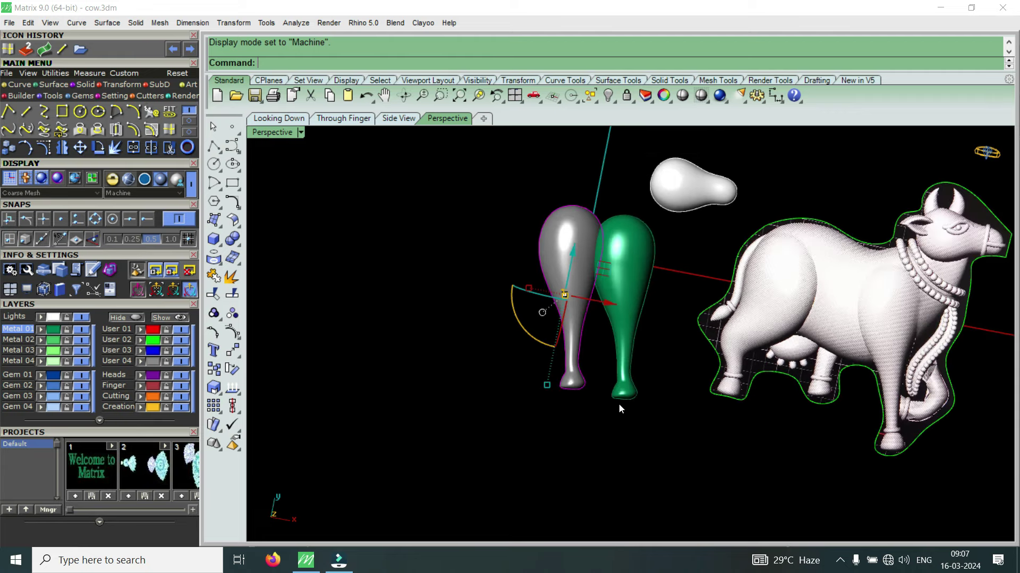
scroll(620, 403, "up", 2)
scroll(627, 396, "up", 2)
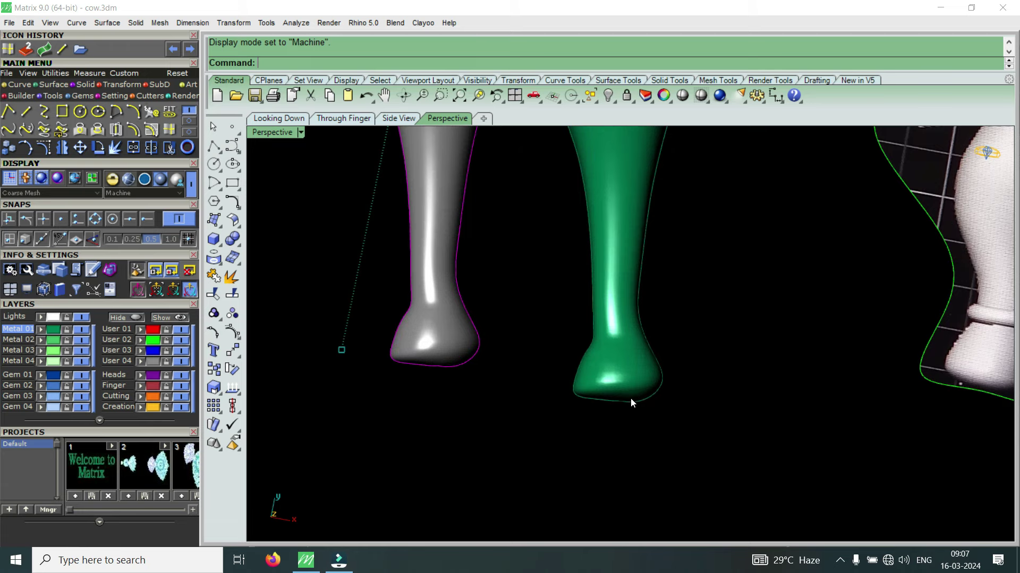
scroll(639, 399, "down", 2)
scroll(635, 374, "up", 2)
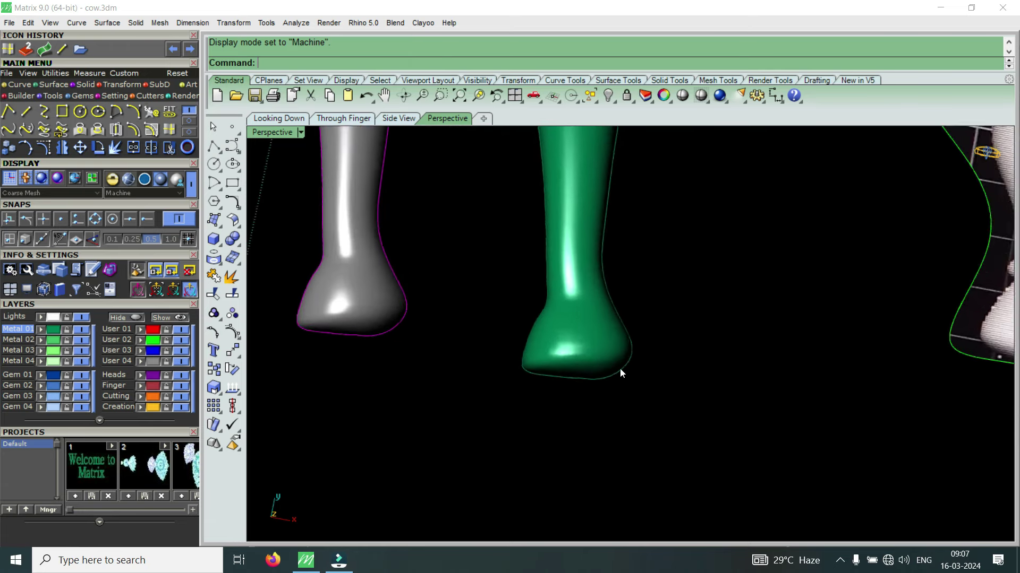
scroll(620, 368, "up", 1)
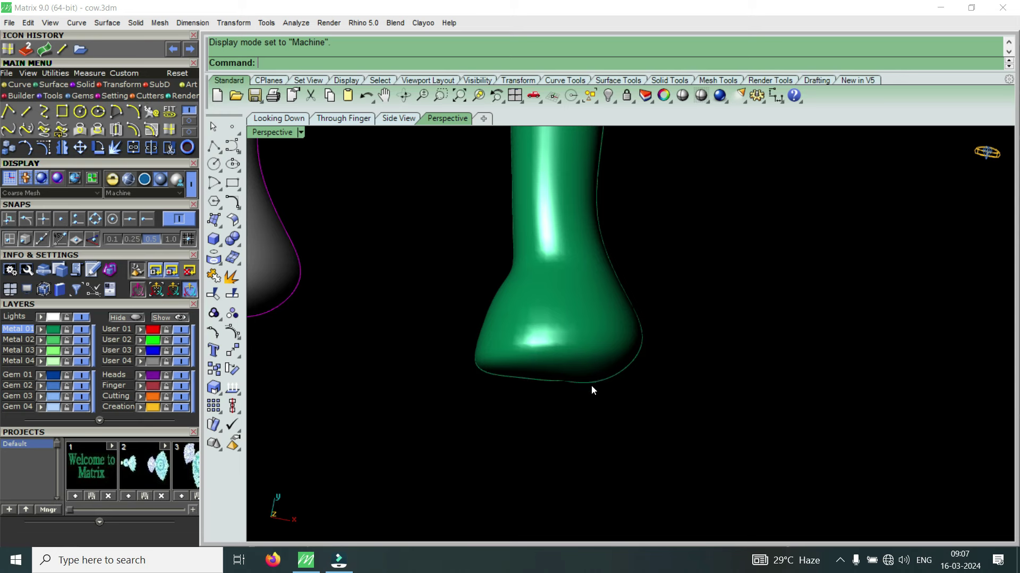
scroll(591, 386, "down", 1)
scroll(599, 385, "down", 2)
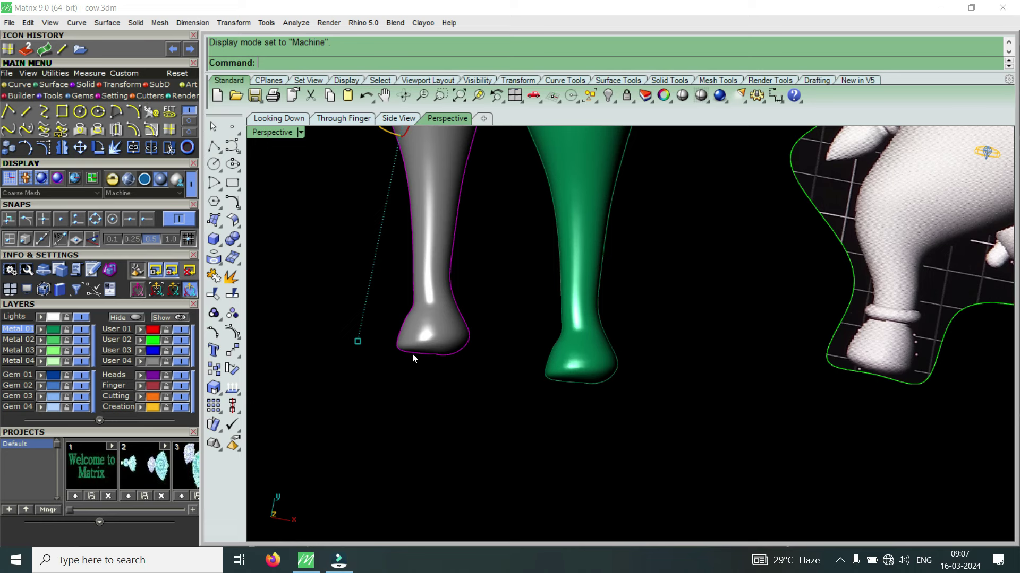
scroll(420, 353, "up", 1)
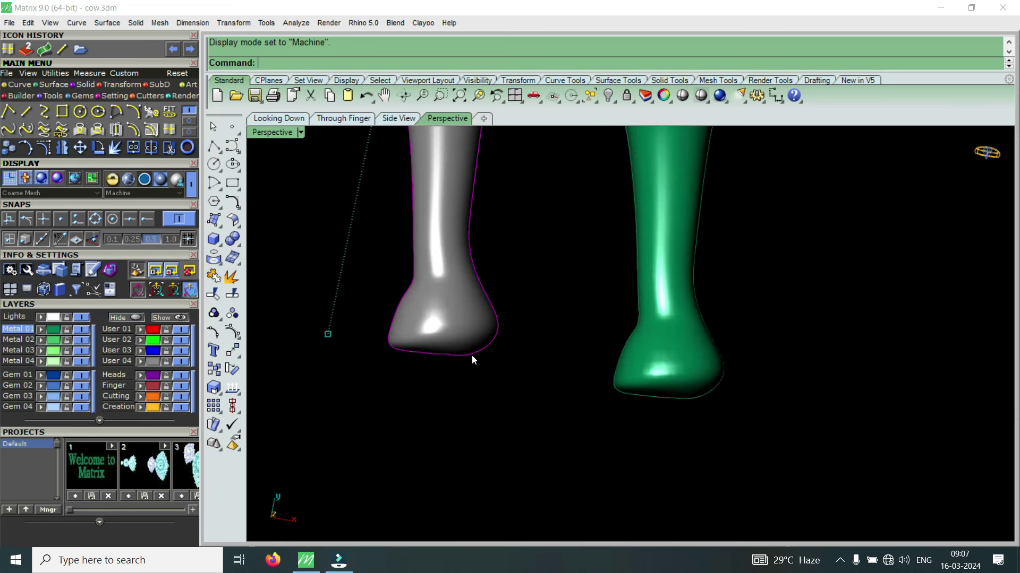
scroll(472, 360, "down", 1)
scroll(472, 360, "down", 1)
scroll(473, 360, "down", 1)
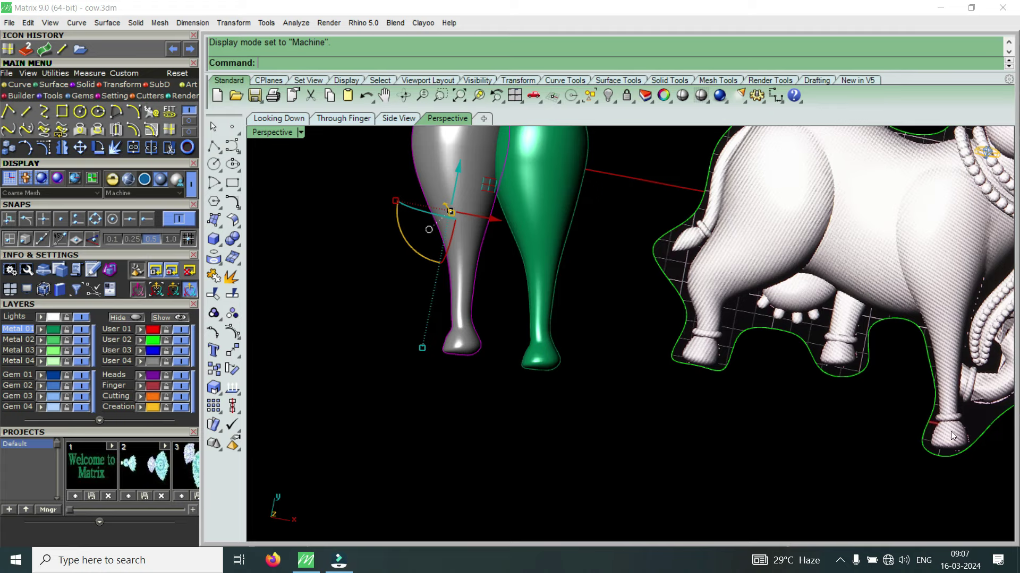
scroll(935, 452, "up", 1)
scroll(932, 449, "up", 1)
scroll(903, 441, "down", 1)
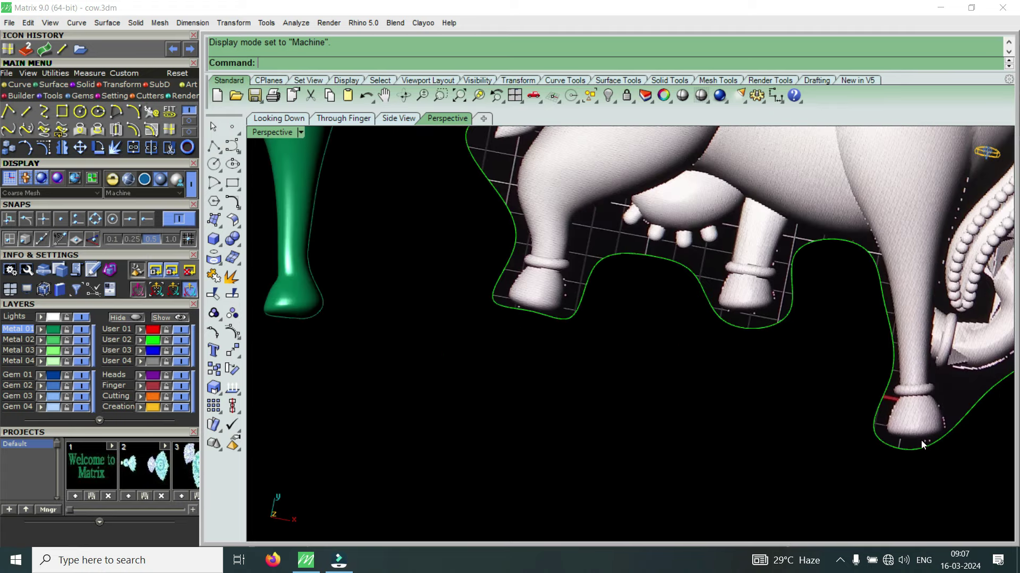
scroll(730, 308, "up", 1)
scroll(722, 311, "up", 1)
scroll(770, 316, "down", 1)
scroll(756, 337, "down", 2)
scroll(649, 326, "up", 2)
scroll(660, 351, "up", 1)
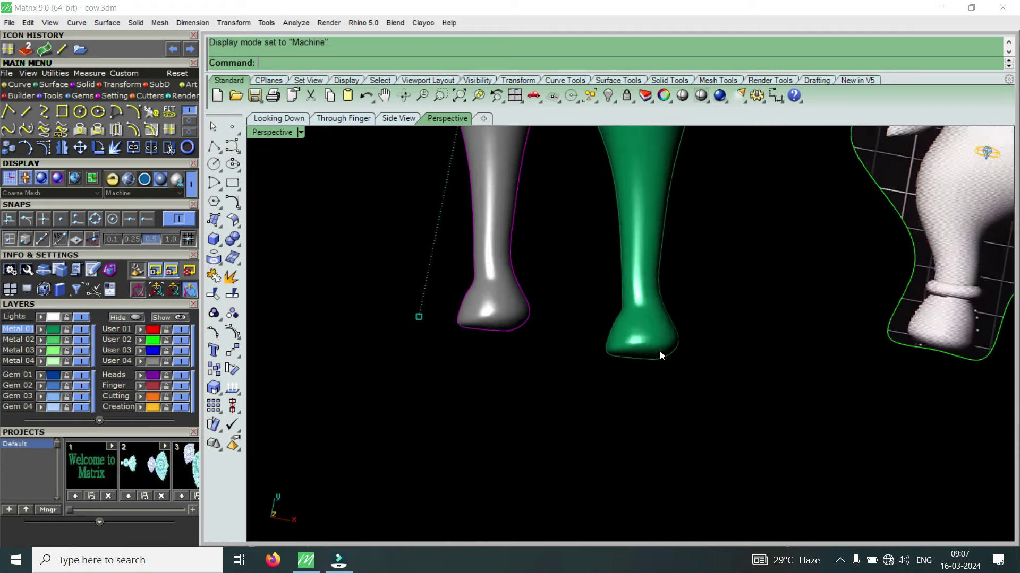
scroll(661, 355, "up", 1)
scroll(634, 381, "down", 3)
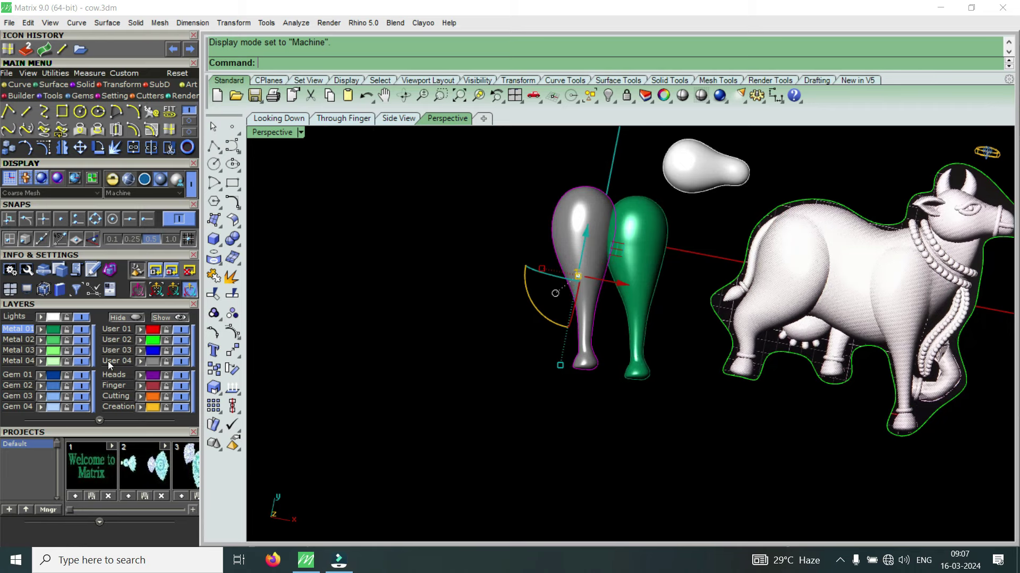
- Return the viewport to Shaded display and delete the grey duplicate leg
left_click(285, 138)
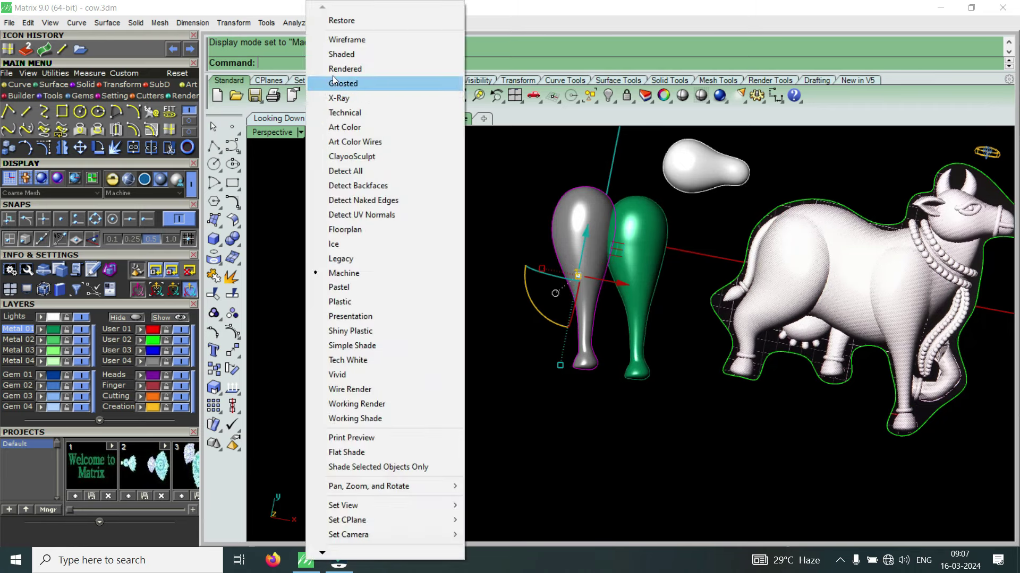
left_click(342, 56)
scroll(595, 206, "up", 2)
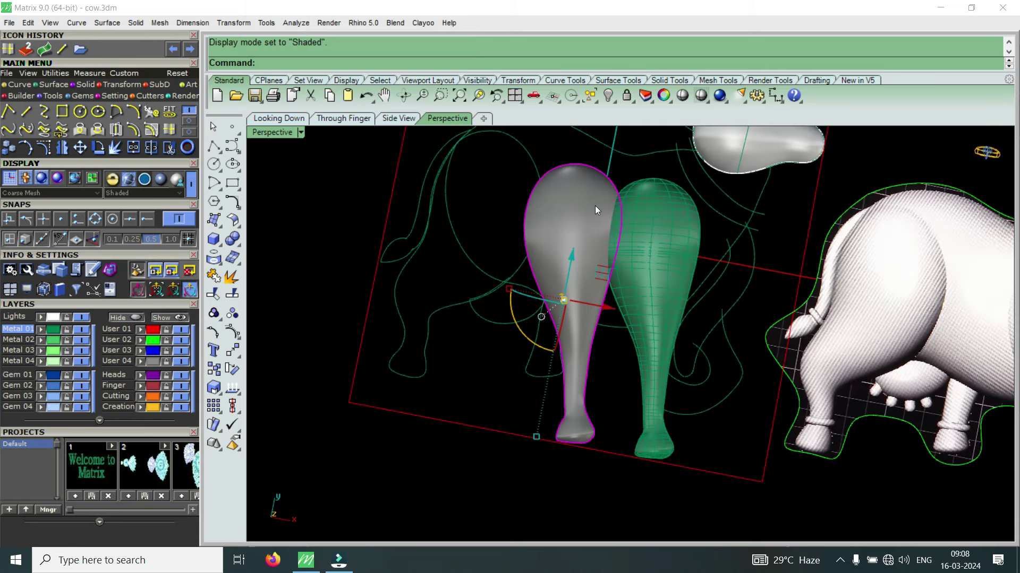
key("Delete")
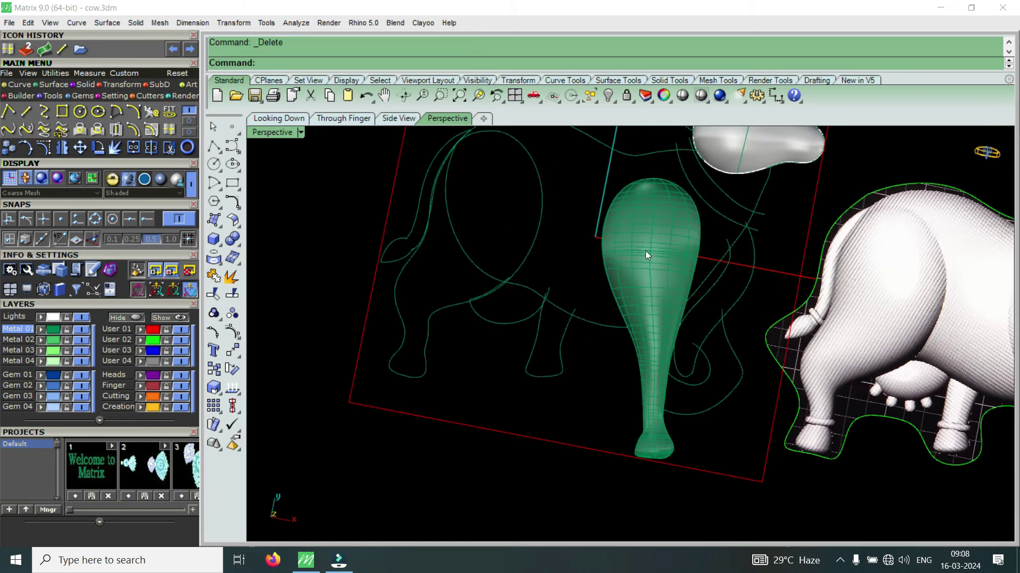
- Select the green leg, then deselect it and select the curled tail curve
left_click(645, 255)
scroll(635, 270, "down", 1)
scroll(635, 271, "down", 1)
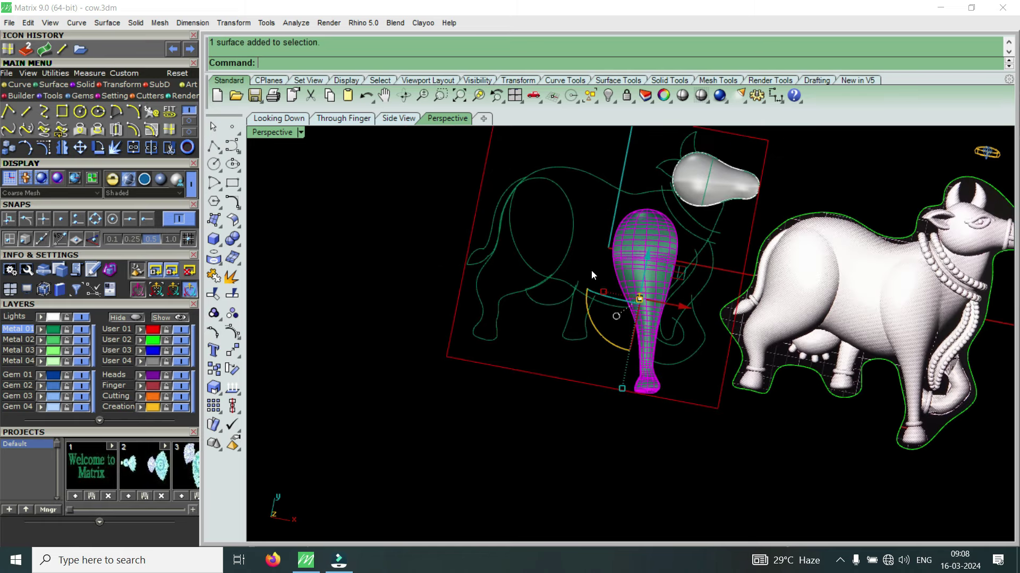
scroll(649, 266, "up", 1)
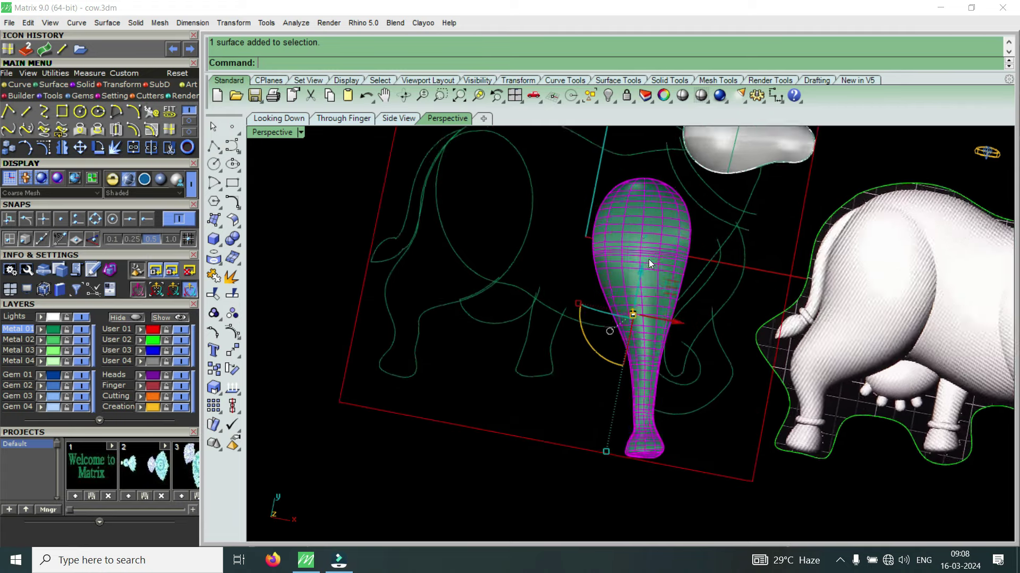
scroll(637, 228, "up", 1)
left_click_drag(547, 264, 670, 276)
left_click(663, 241)
- Window-select the straight line spanning the leg surface's narrow waist
scroll(601, 242, "up", 2)
scroll(600, 242, "down", 3)
scroll(403, 266, "up", 2)
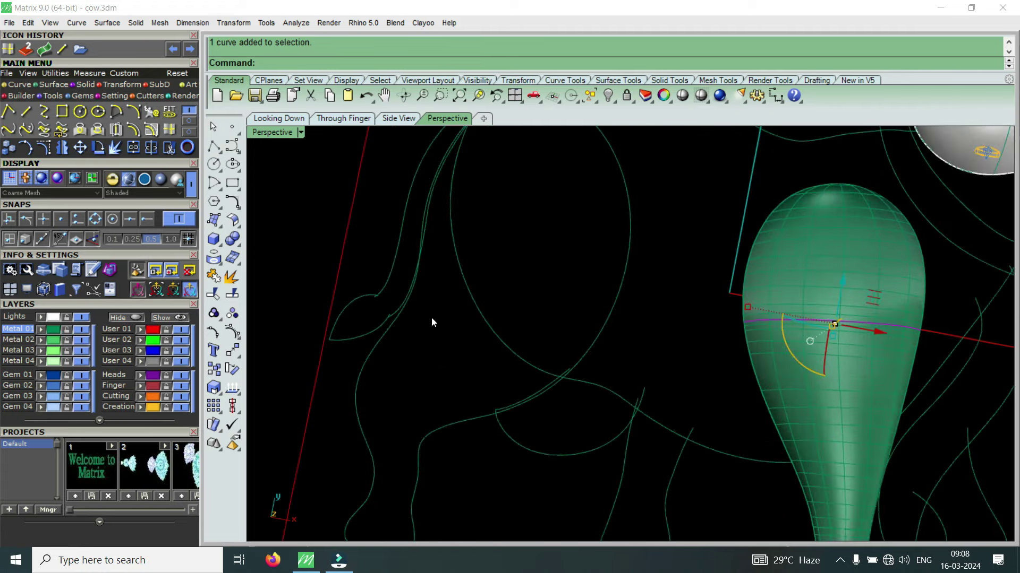
scroll(379, 348, "down", 2)
scroll(476, 307, "down", 3)
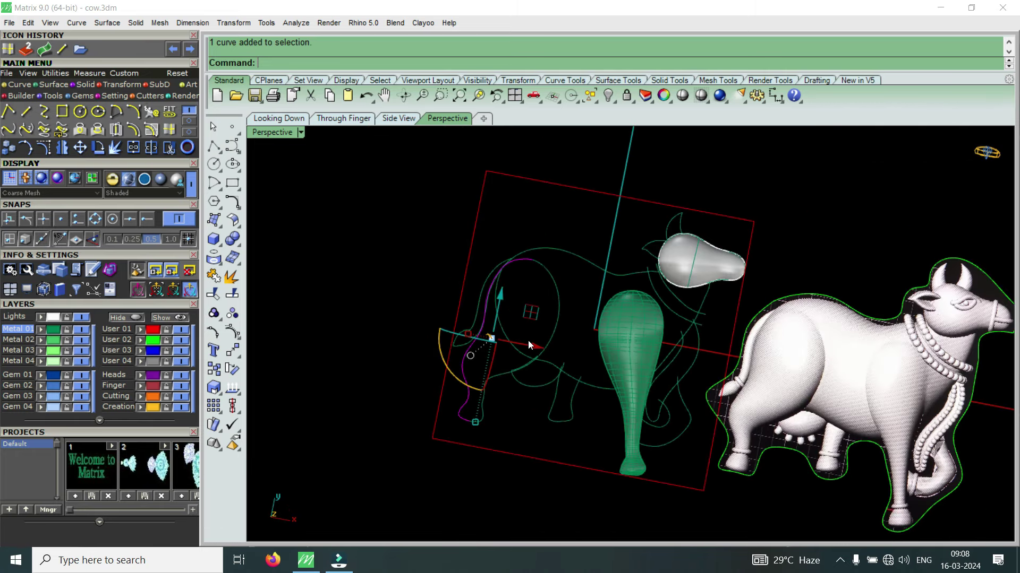
scroll(527, 321, "up", 1)
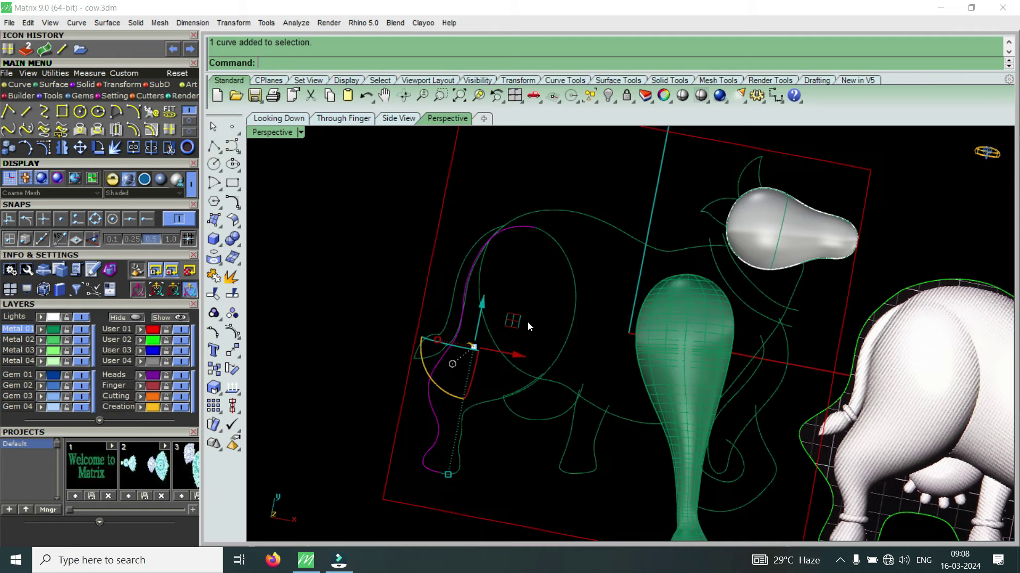
scroll(584, 404, "up", 2)
scroll(640, 464, "up", 1)
scroll(619, 387, "up", 1)
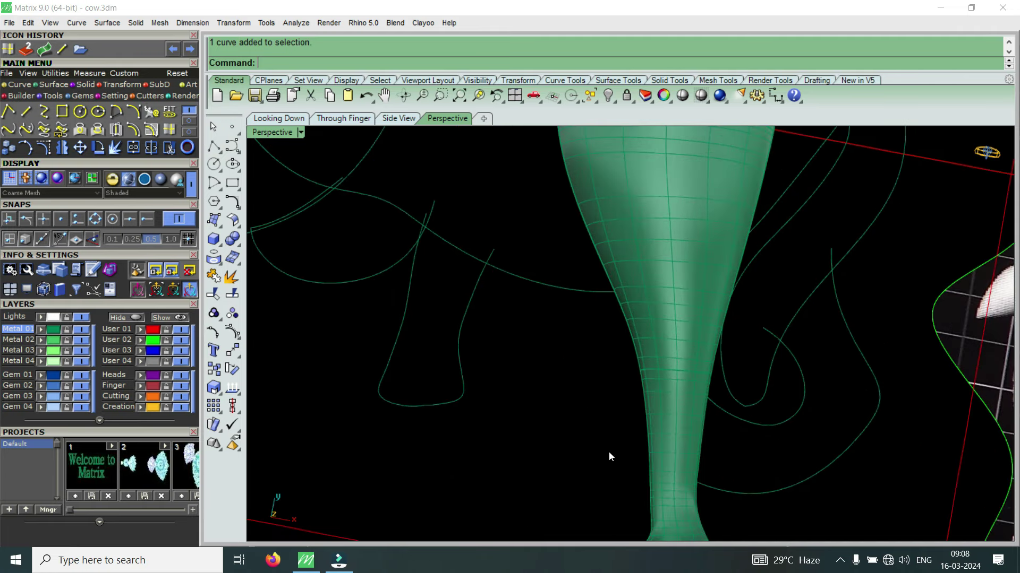
left_click_drag(609, 456, 737, 333)
scroll(691, 383, "up", 1)
scroll(691, 384, "up", 1)
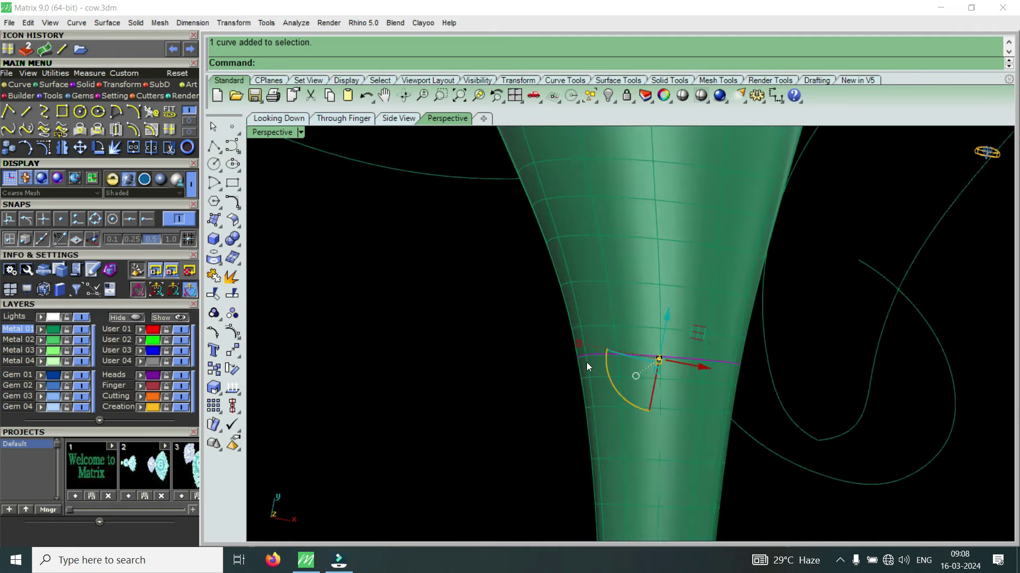
scroll(586, 362, "down", 1)
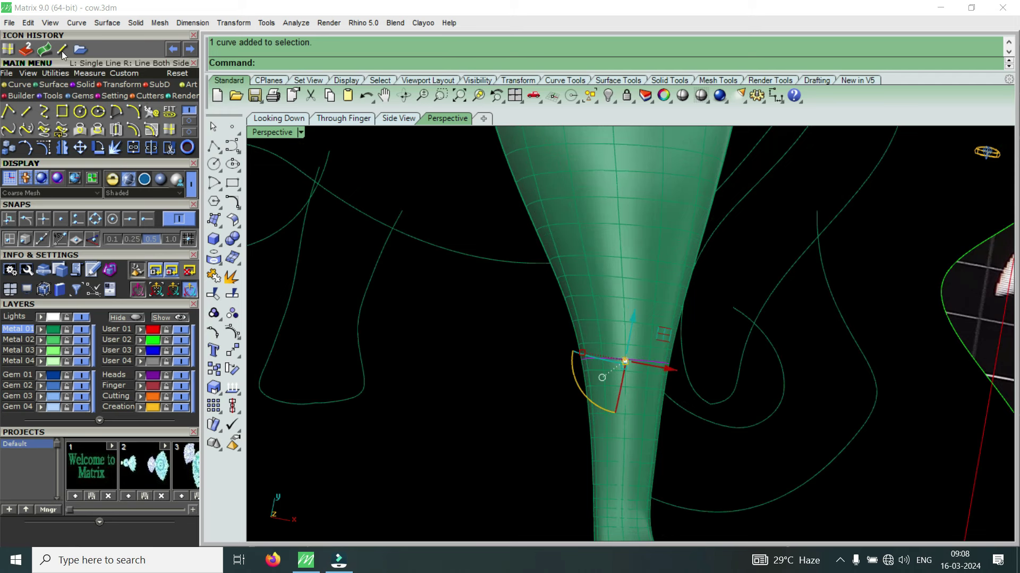
- Start an Orient 2 Points copy with End osnap, referencing the waist line's two ends
left_click(25, 50)
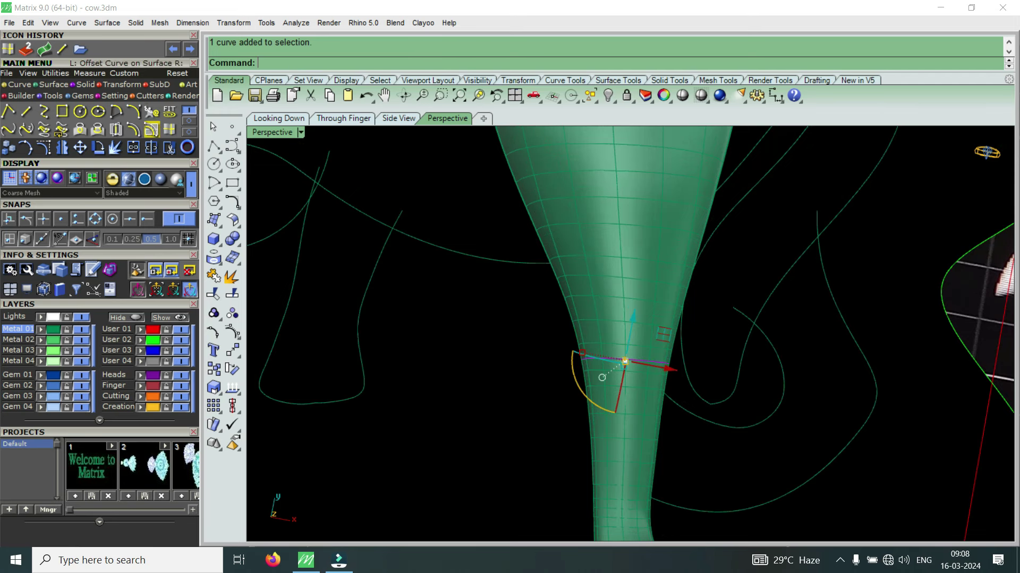
left_click(144, 219)
left_click(583, 359)
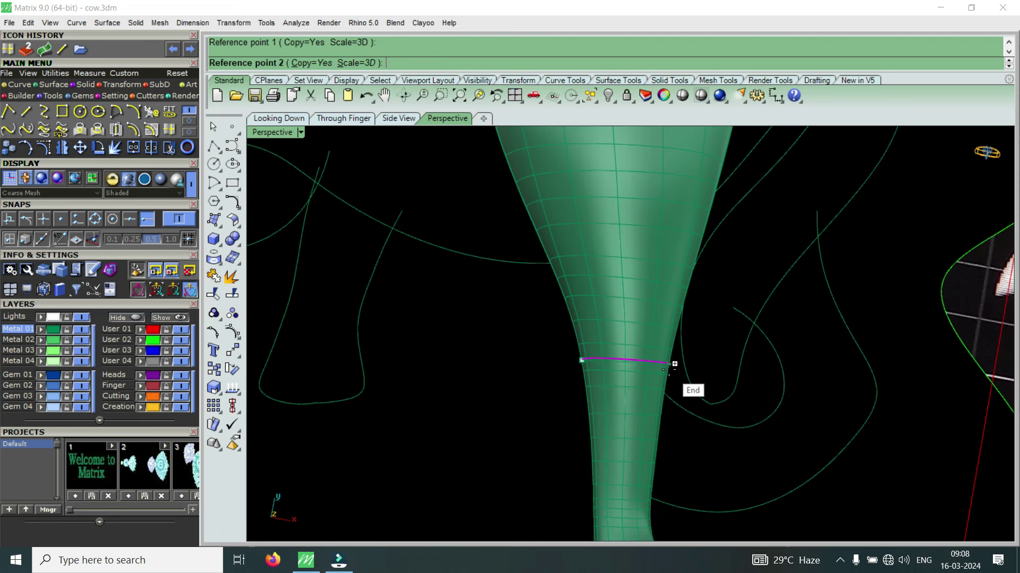
left_click(668, 363)
scroll(674, 371, "down", 3)
scroll(501, 246, "up", 1)
scroll(444, 228, "up", 2)
scroll(393, 219, "up", 1)
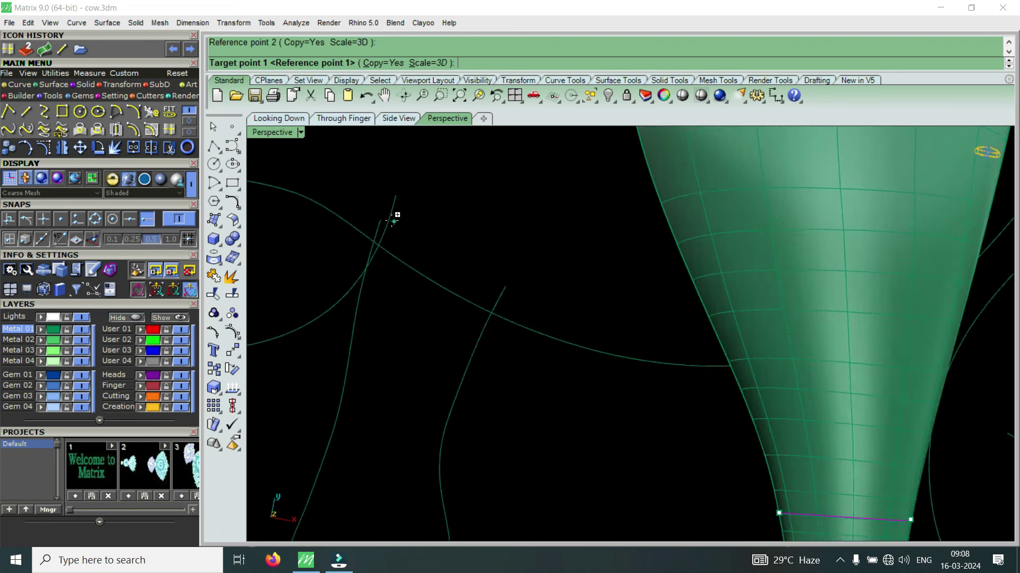
- Place the copied line on the neighbouring outline curve's two end points
left_click(393, 219)
scroll(515, 279, "down", 2)
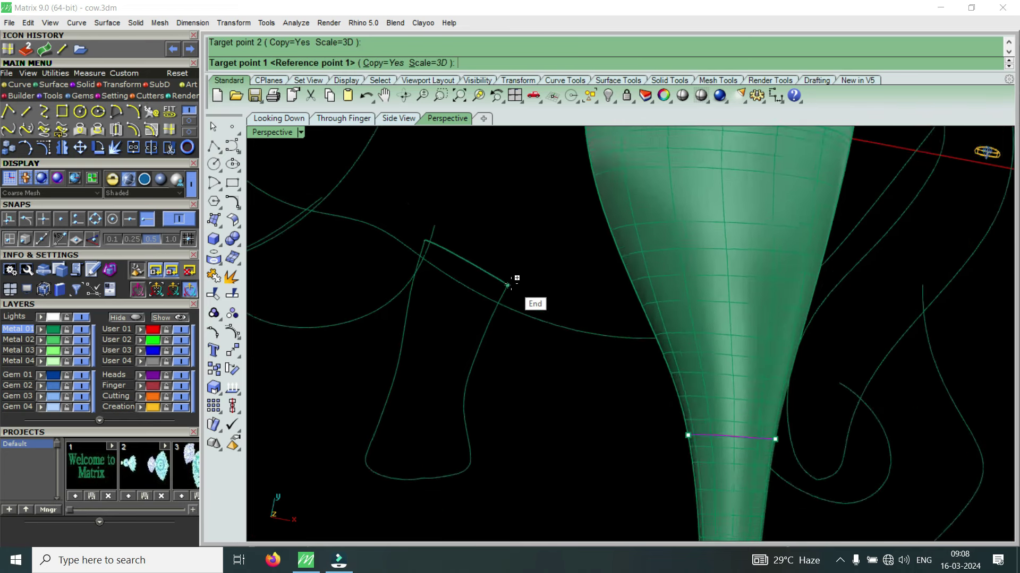
scroll(515, 278, "down", 3)
scroll(515, 279, "down", 1)
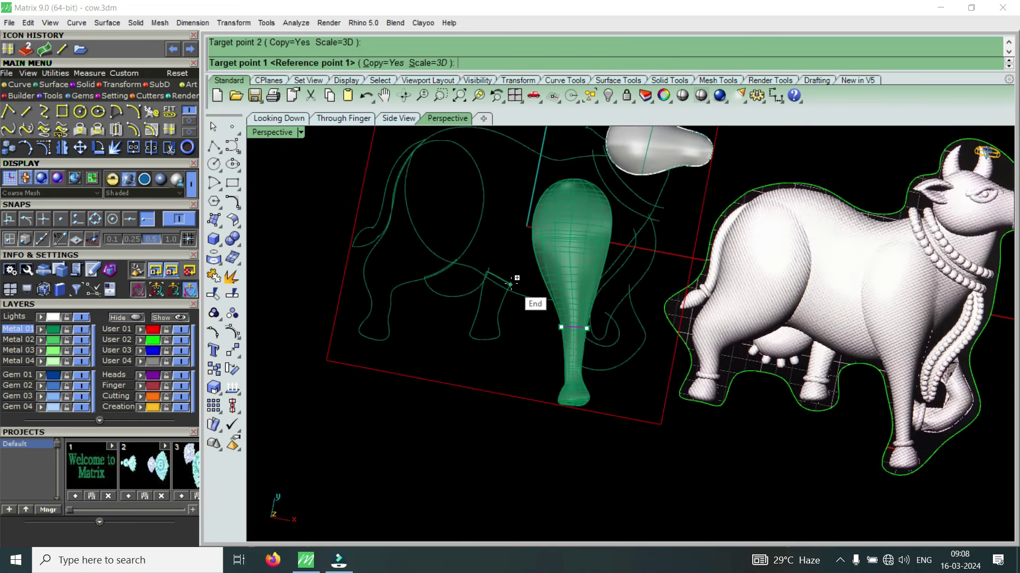
left_click(512, 287)
scroll(546, 406, "up", 3)
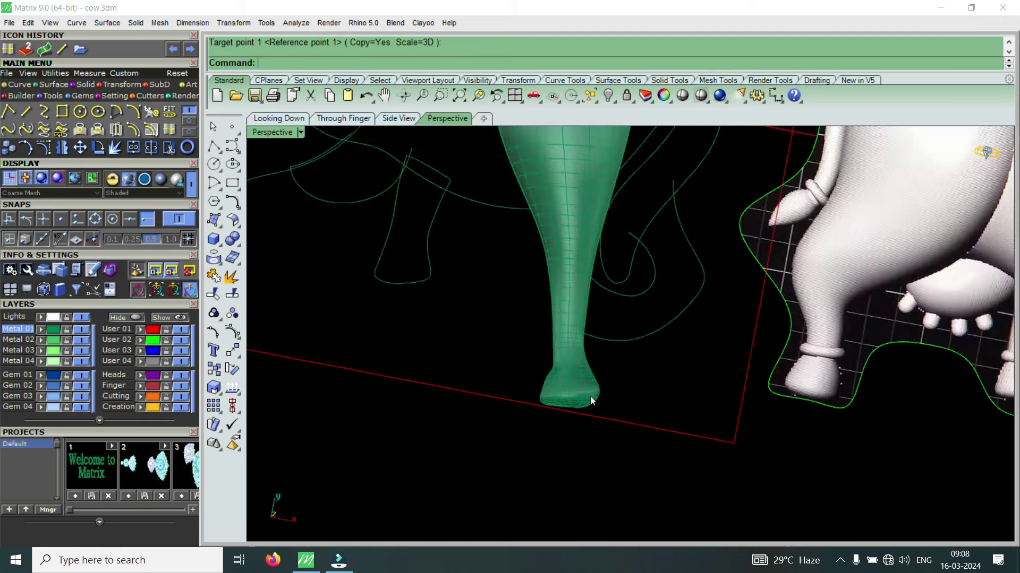
scroll(590, 396, "up", 3)
- Select the foot surface and zoom around to inspect it
left_click(578, 384)
scroll(580, 400, "up", 2)
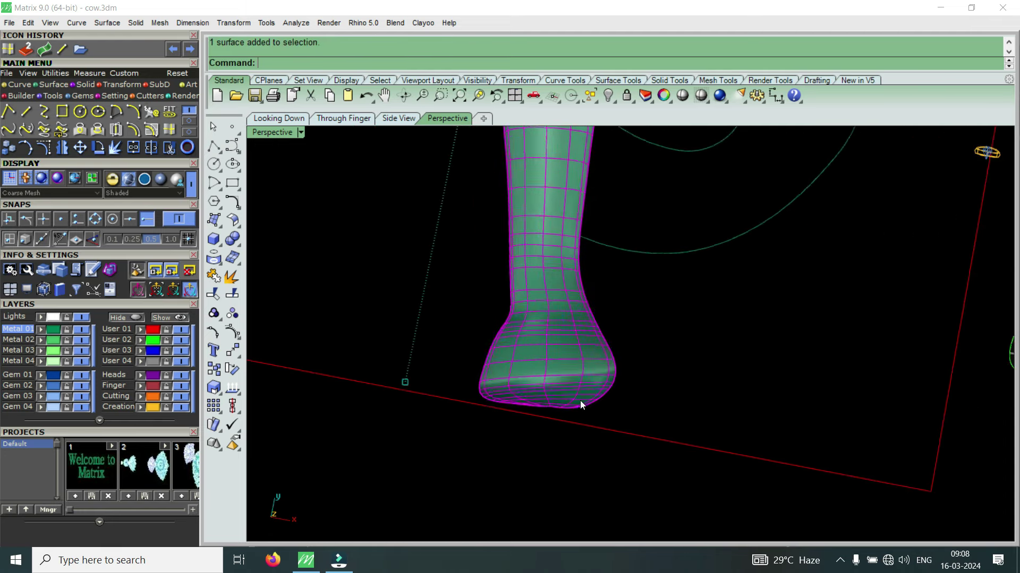
scroll(580, 401, "up", 1)
scroll(617, 403, "down", 2)
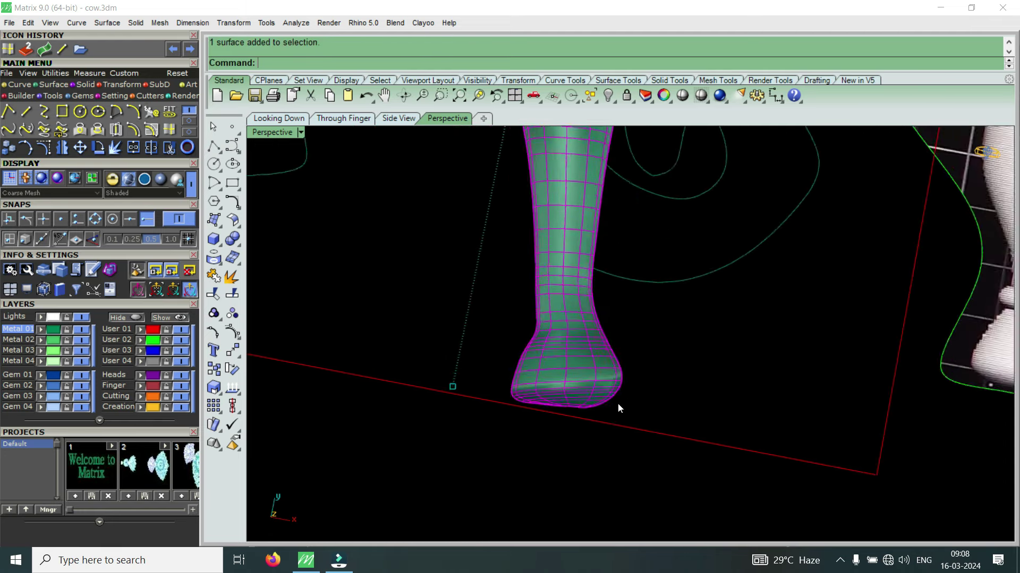
scroll(632, 407, "down", 2)
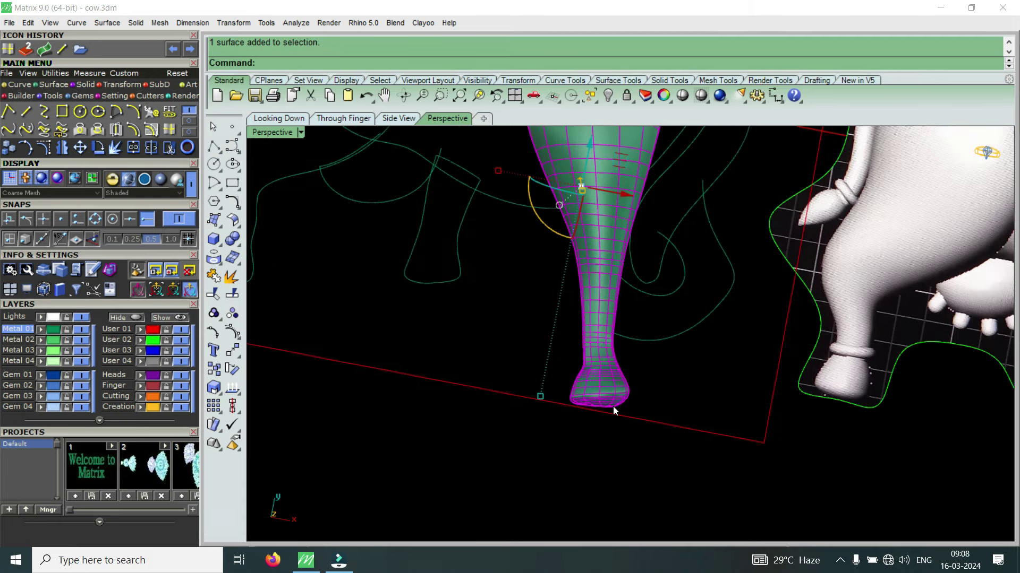
scroll(613, 406, "down", 2)
scroll(505, 332, "up", 2)
scroll(499, 329, "up", 2)
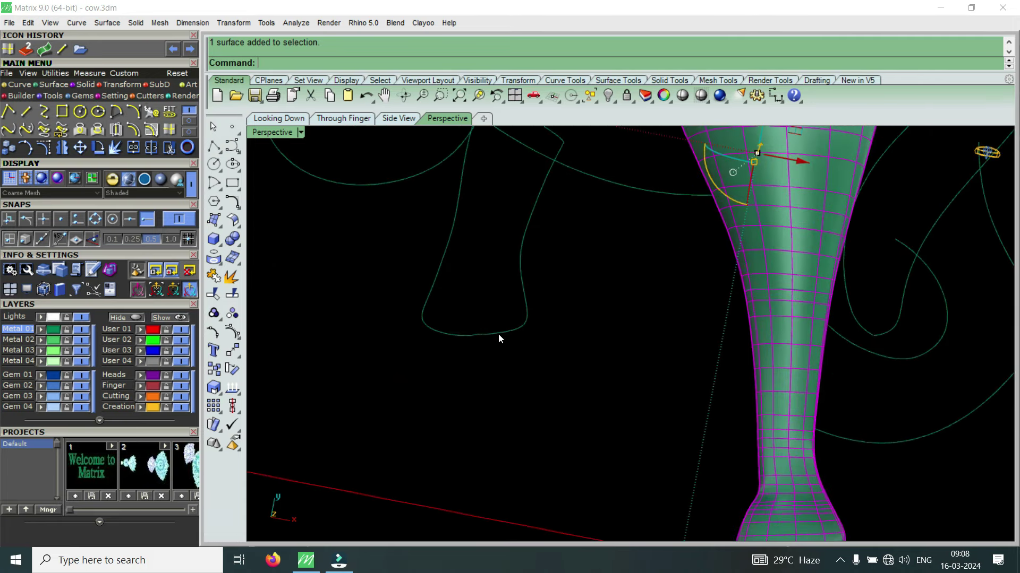
scroll(498, 333, "up", 2)
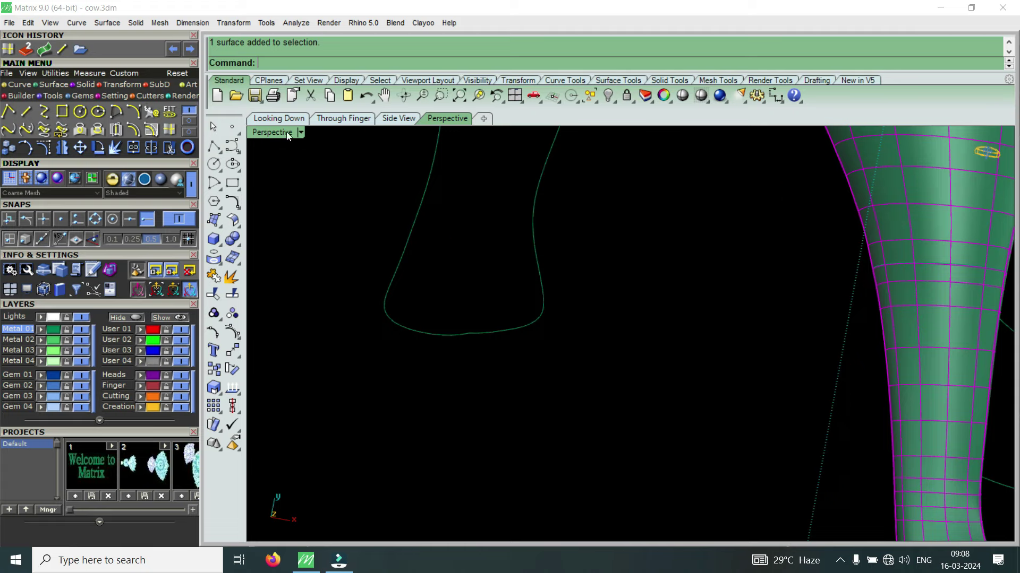
- In top view, show the first leg curve's control points and pull one point downward
double_click(287, 134)
scroll(584, 333, "down", 2)
scroll(584, 333, "down", 2)
scroll(584, 332, "down", 4)
scroll(480, 358, "up", 3)
scroll(480, 358, "up", 3)
left_click(565, 345)
scroll(565, 345, "up", 2)
scroll(504, 348, "up", 2)
key("Escape")
left_click(480, 375)
scroll(479, 381, "up", 1)
left_click(44, 147)
scroll(474, 358, "up", 2)
scroll(485, 387, "up", 2)
scroll(478, 337, "up", 2)
scroll(478, 337, "up", 1)
left_click_drag(478, 336, 514, 415)
scroll(514, 414, "up", 1)
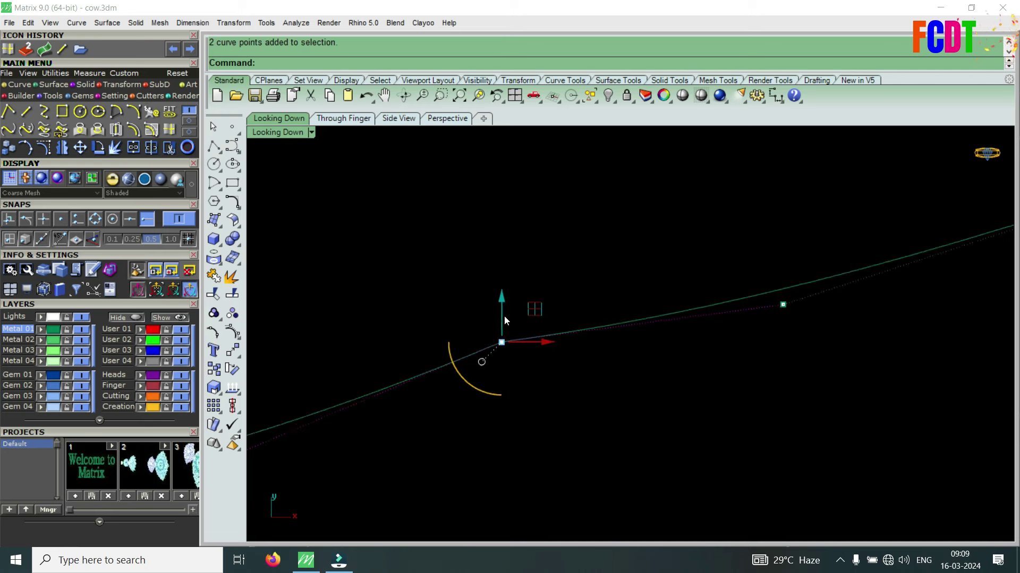
mouse_move(500, 308)
left_mouse_down()
mouse_move(503, 345)
mouse_move(609, 428)
left_mouse_up()
- Nudge points on that leg curve and shift its bottom points to smooth the outline
scroll(629, 346, "down", 2)
scroll(648, 368, "down", 2)
scroll(515, 371, "up", 2)
scroll(510, 340, "up", 1)
left_click_drag(555, 339, 563, 327)
scroll(606, 391, "up", 2)
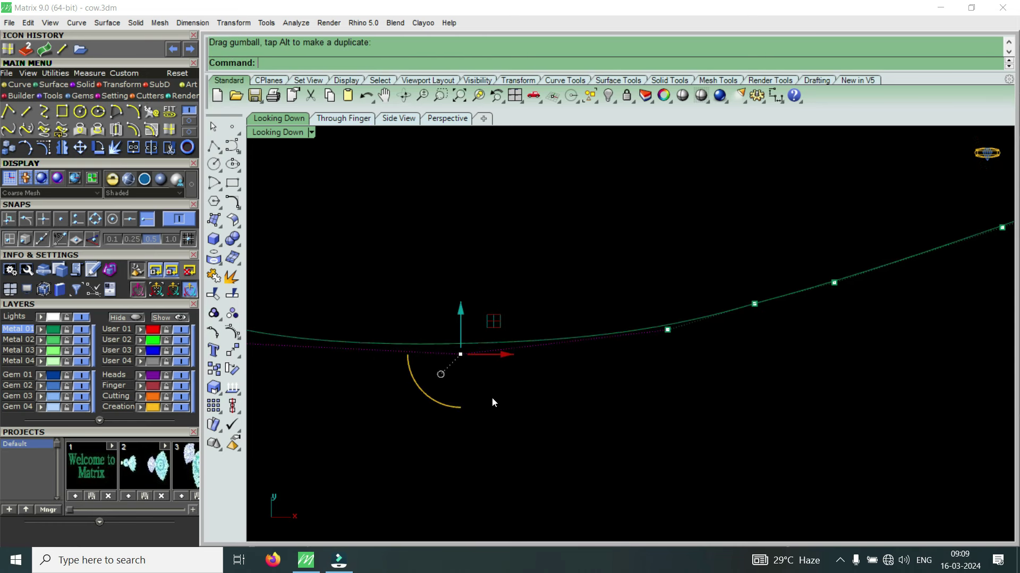
left_click(667, 330, "shift")
left_click_drag(569, 302, 578, 292)
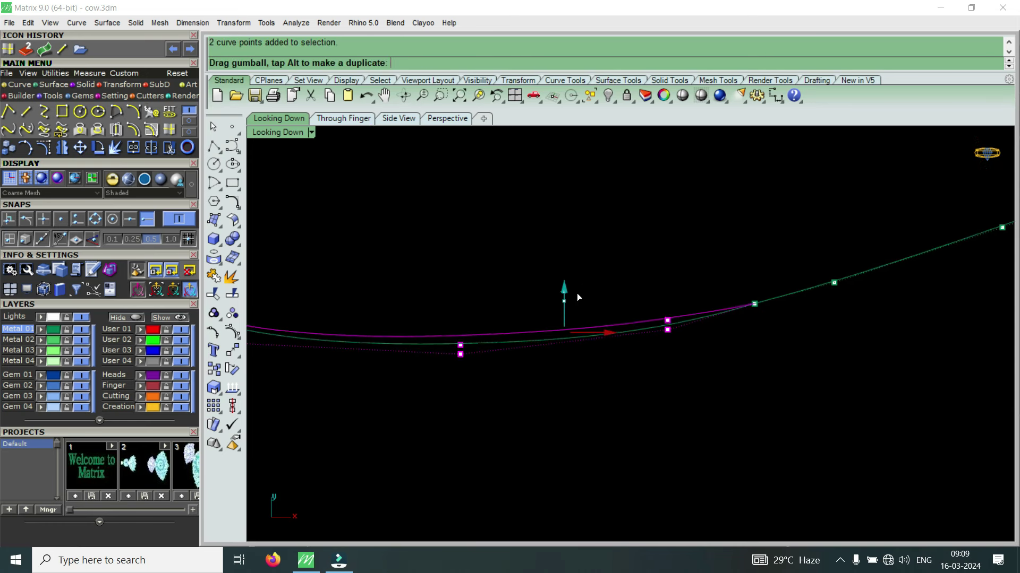
scroll(543, 357, "down", 2)
scroll(546, 361, "up", 1)
scroll(725, 294, "down", 2)
scroll(763, 320, "up", 2)
left_click_drag(602, 293, 808, 382)
scroll(691, 345, "up", 1)
left_click_drag(626, 250, 848, 375)
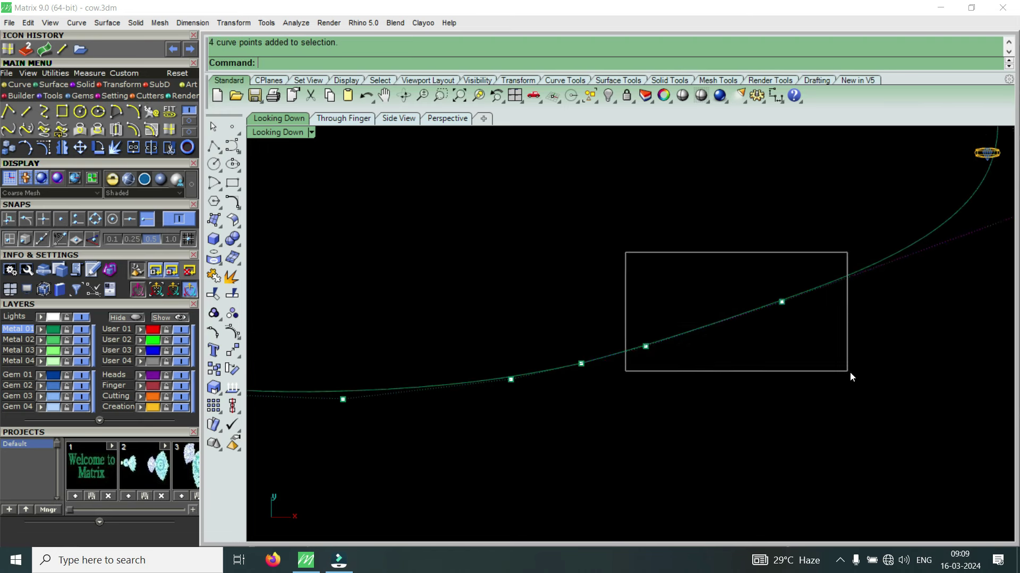
left_click_drag(758, 327, 774, 323)
- Show the next outline curve's control points and raise its two bottom points
scroll(756, 383, "down", 3)
scroll(628, 344, "down", 2)
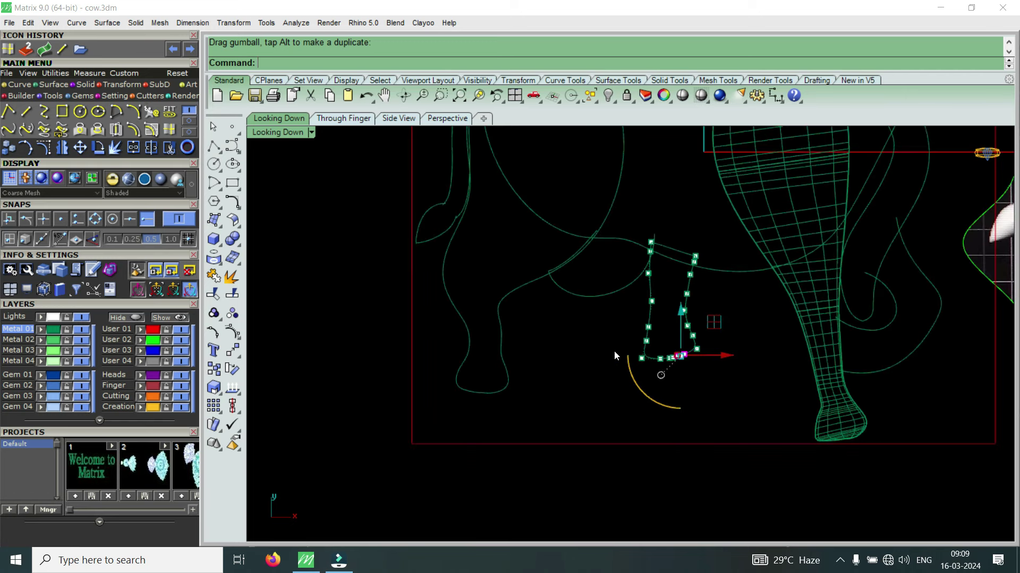
scroll(493, 379, "up", 2)
scroll(495, 416, "up", 2)
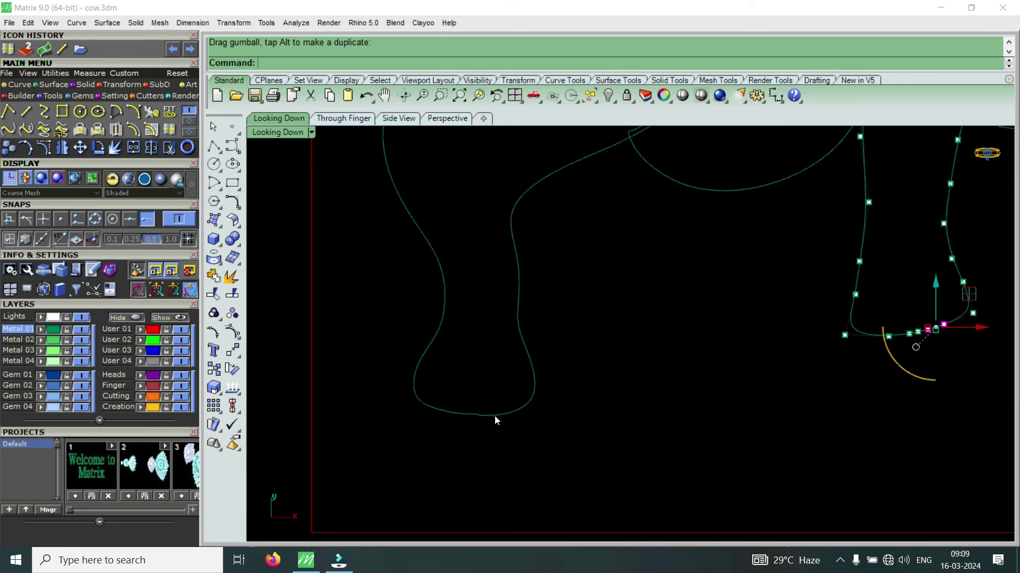
left_click(496, 415)
scroll(496, 415, "up", 2)
scroll(492, 421, "up", 1)
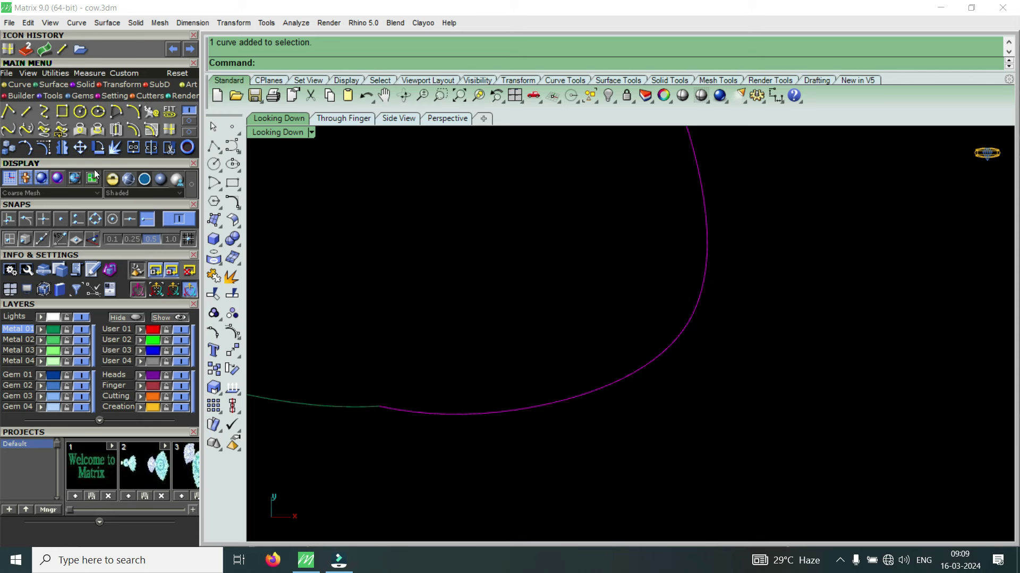
left_click(45, 148)
left_click_drag(400, 362, 556, 473)
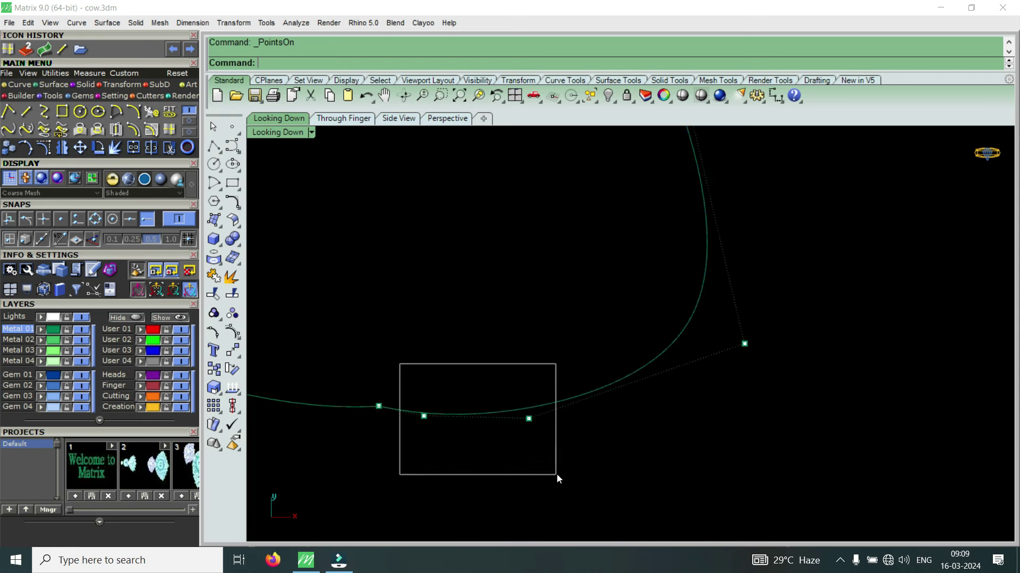
left_click_drag(480, 371, 500, 363)
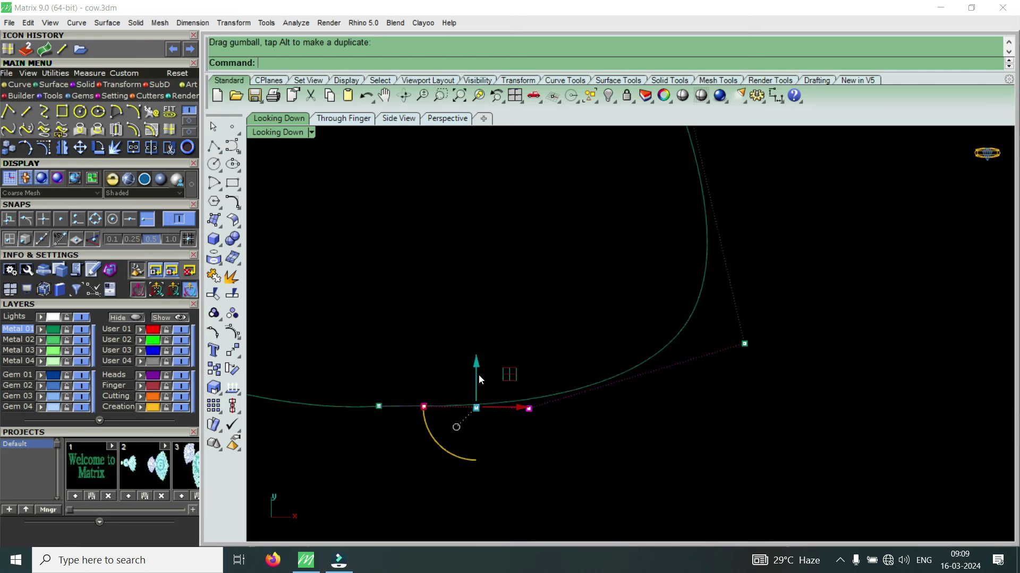
- Refine that curve by raising one point, then evening out its bottom and middle points
left_click(441, 397)
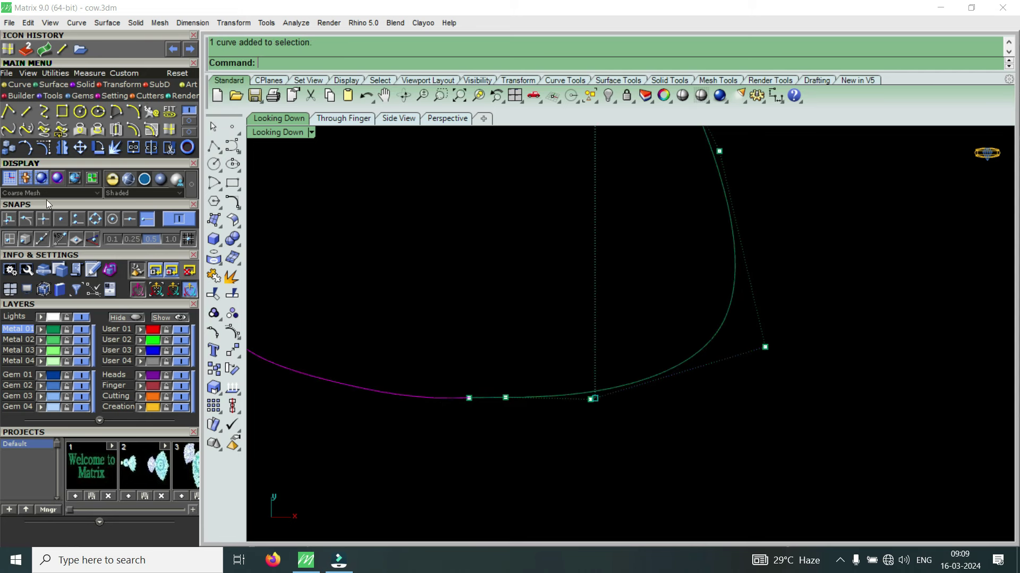
left_click(25, 147)
scroll(383, 376, "down", 3)
scroll(419, 375, "up", 4)
left_click(474, 402)
left_click_drag(477, 359, 486, 352)
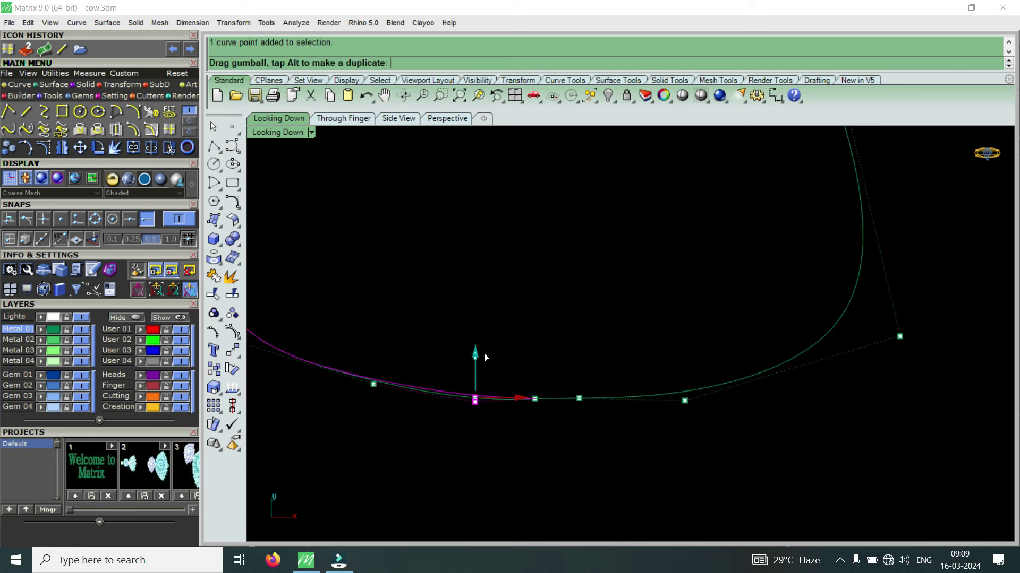
scroll(537, 378, "up", 2)
scroll(447, 347, "down", 1)
scroll(447, 347, "down", 1)
scroll(449, 357, "down", 1)
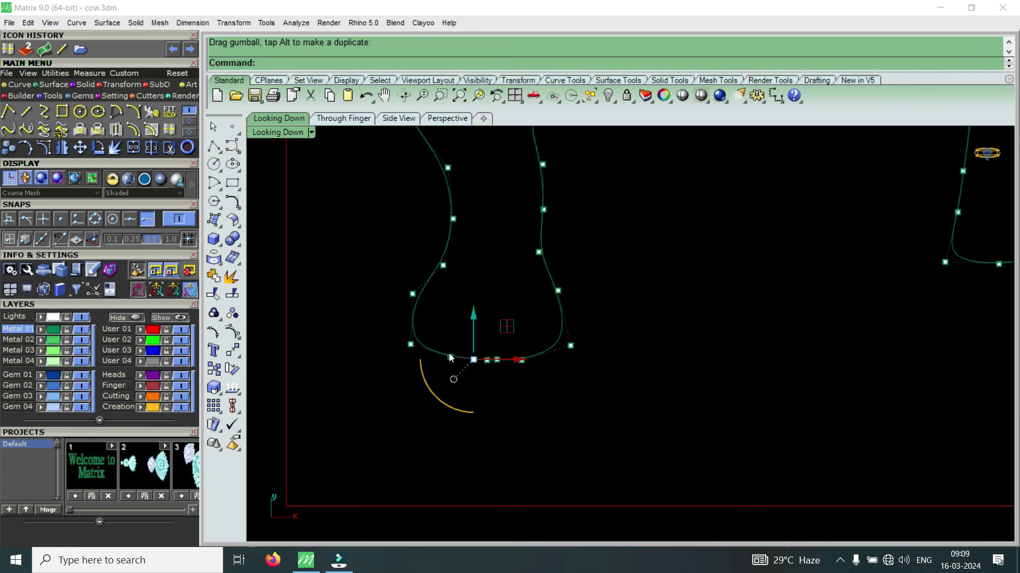
scroll(449, 358, "down", 3)
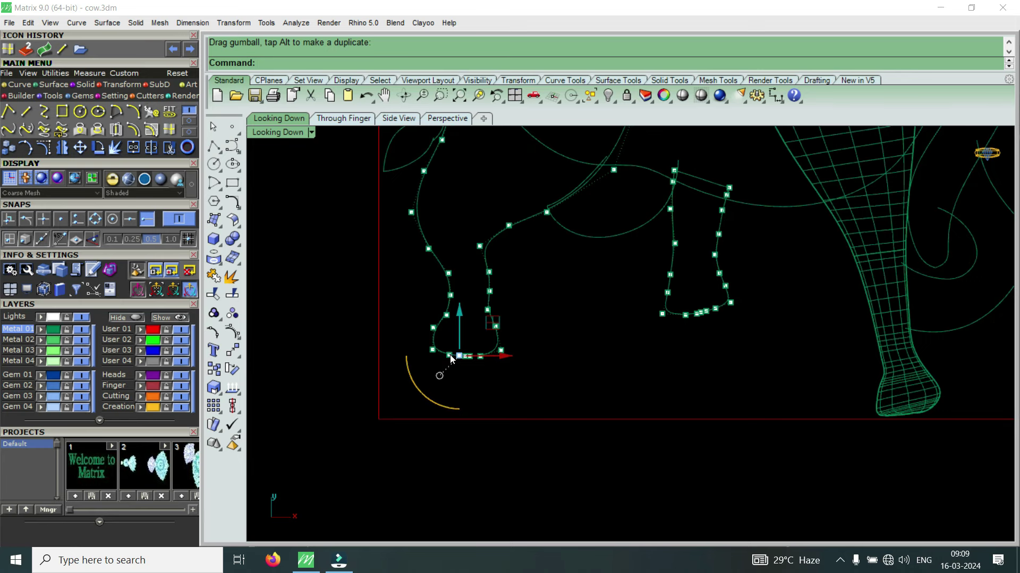
scroll(468, 362, "up", 2)
scroll(507, 408, "up", 2)
scroll(496, 388, "up", 2)
left_click_drag(458, 317, 689, 405)
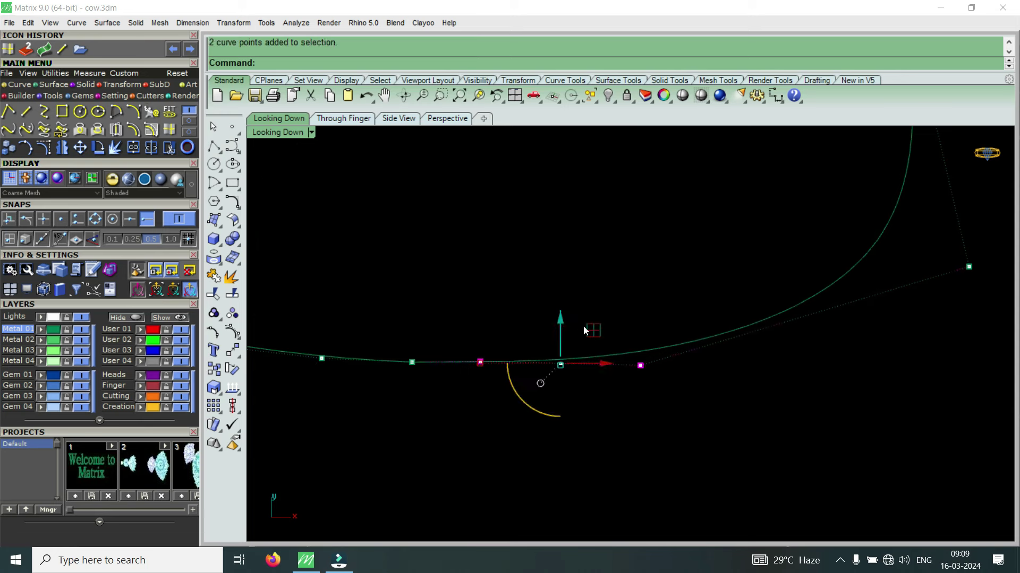
left_click_drag(563, 316, 568, 314)
left_click_drag(484, 307, 582, 385)
left_click_drag(557, 317, 559, 308)
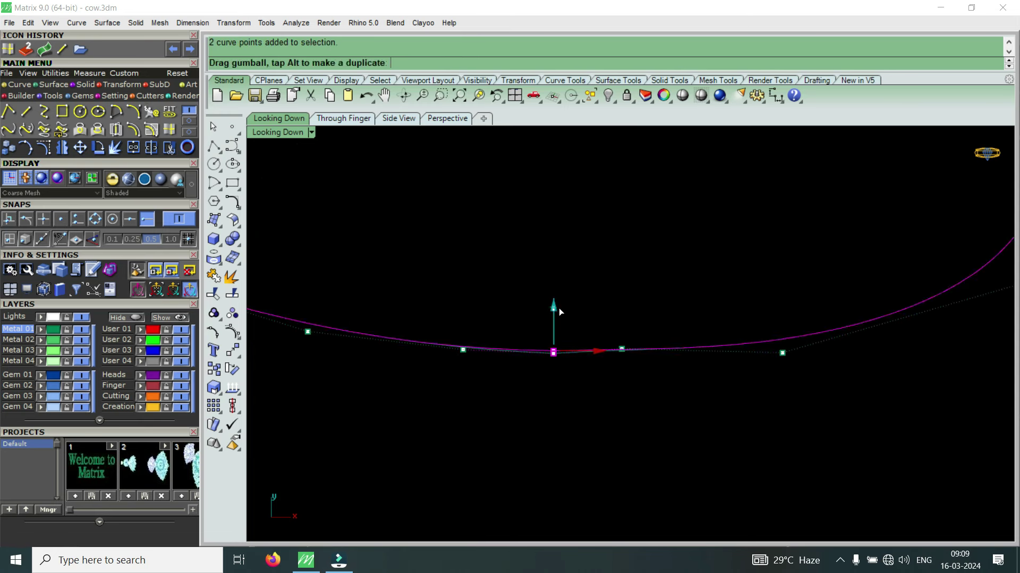
- Drag the group of control points at the curve's bottom to reshape its lower outline
scroll(555, 329, "down", 1)
scroll(556, 330, "down", 2)
left_click_drag(489, 278, 610, 359)
scroll(553, 295, "up", 1)
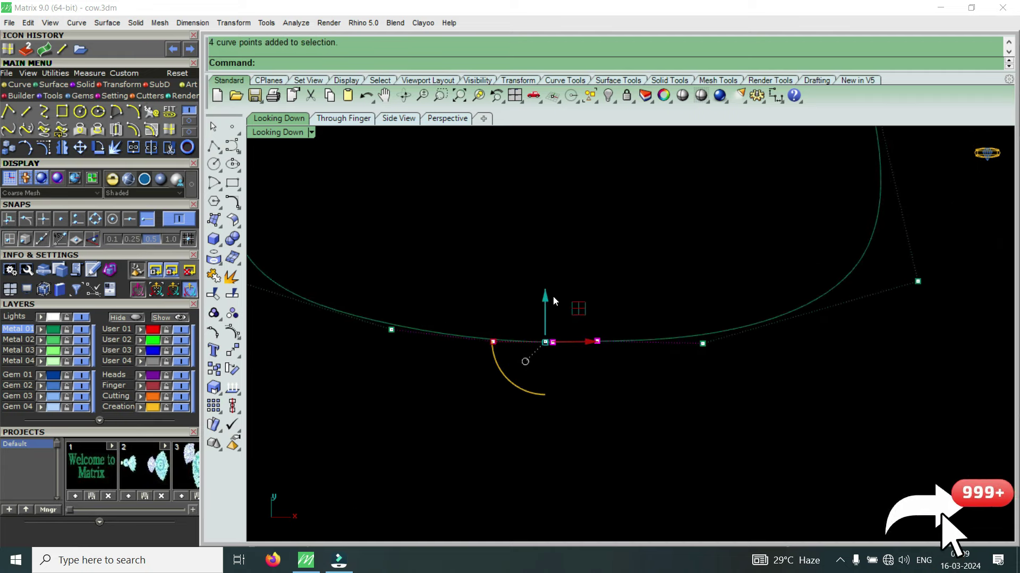
scroll(531, 351, "down", 1)
scroll(531, 351, "down", 1)
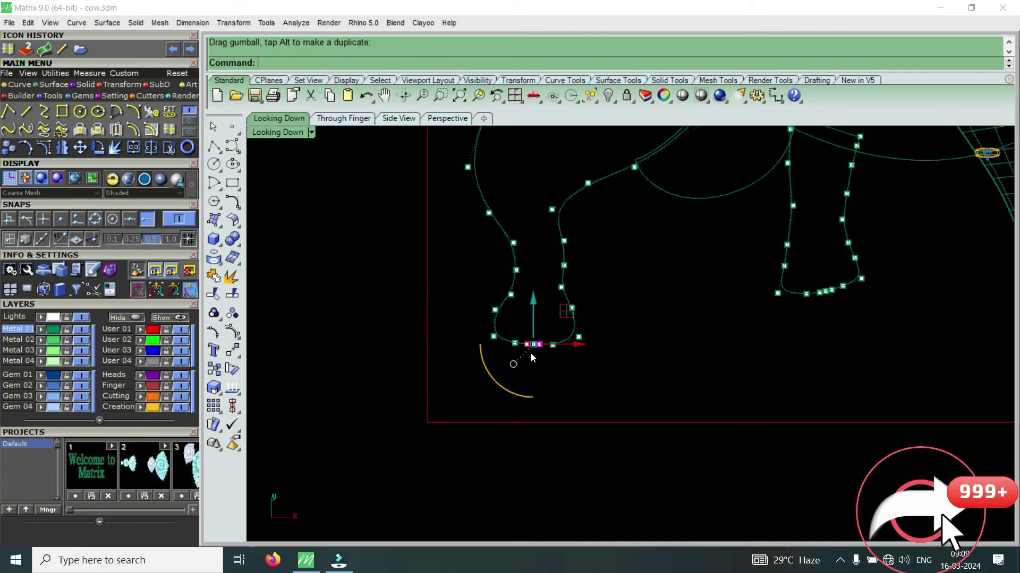
scroll(531, 353, "down", 2)
scroll(744, 393, "up", 2)
scroll(488, 346, "up", 1)
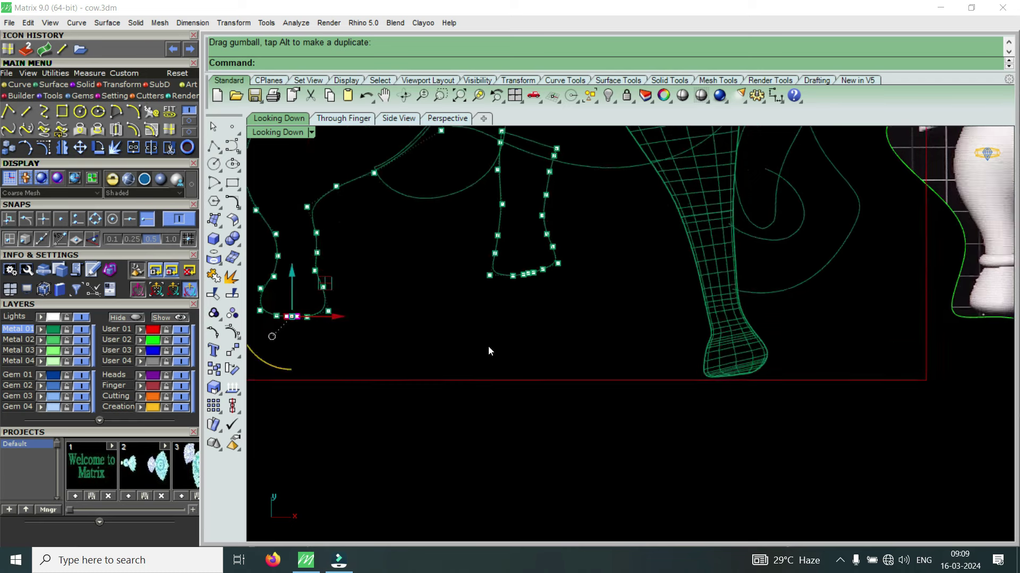
scroll(554, 272, "up", 1)
scroll(554, 272, "up", 1)
scroll(511, 268, "up", 1)
scroll(451, 231, "up", 2)
mouse_move(449, 232)
left_mouse_down()
mouse_move(573, 318)
mouse_move(624, 334)
left_mouse_up()
mouse_move(557, 224)
left_mouse_down()
mouse_move(565, 221)
mouse_move(476, 255)
left_mouse_up()
- Move one control point slightly right, shift another sideways, then hide the control points
left_click_drag(333, 254, 541, 361)
left_click_drag(448, 252, 452, 253)
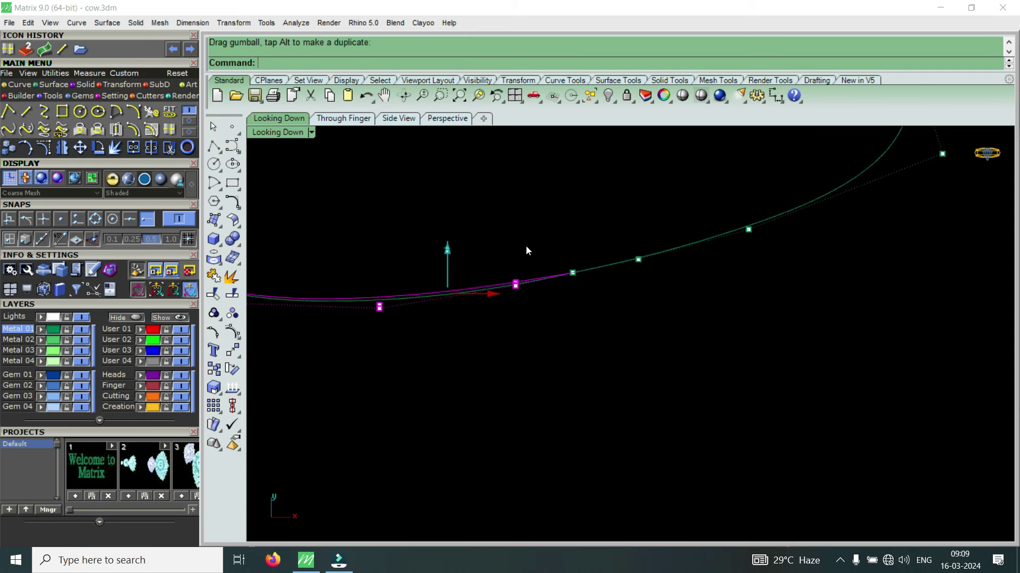
scroll(598, 288, "down", 4)
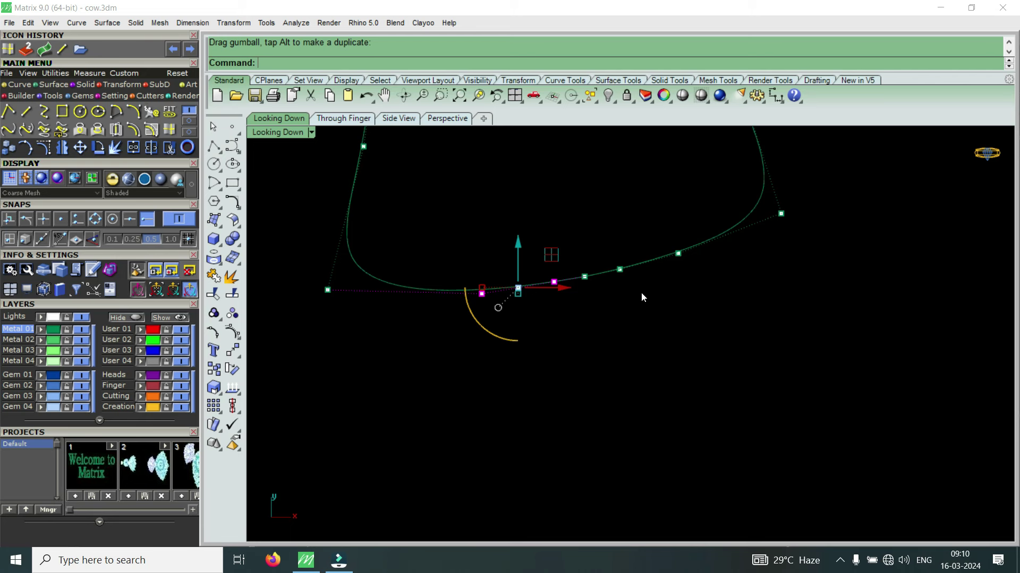
left_click_drag(667, 227, 743, 273)
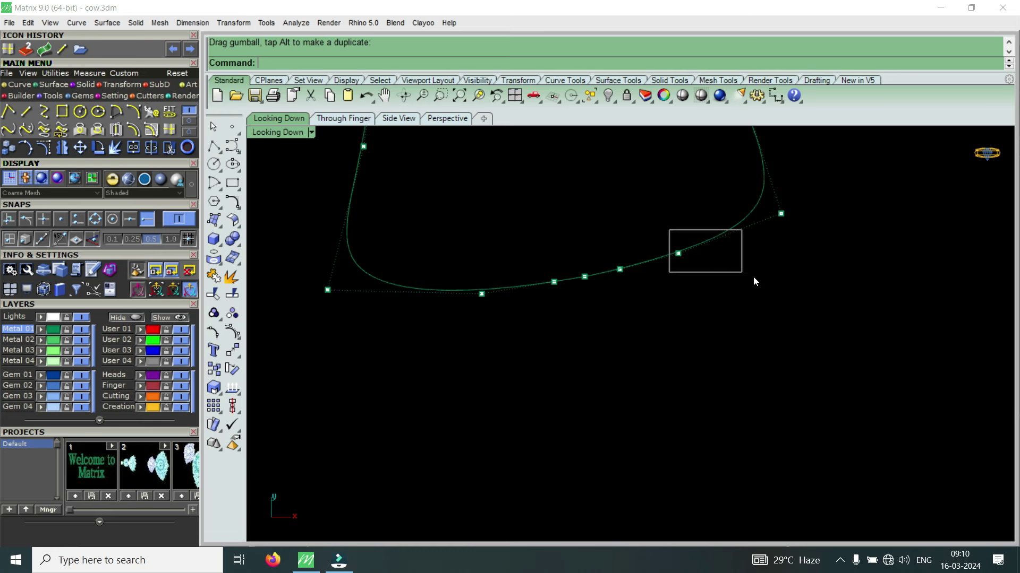
left_click(80, 148)
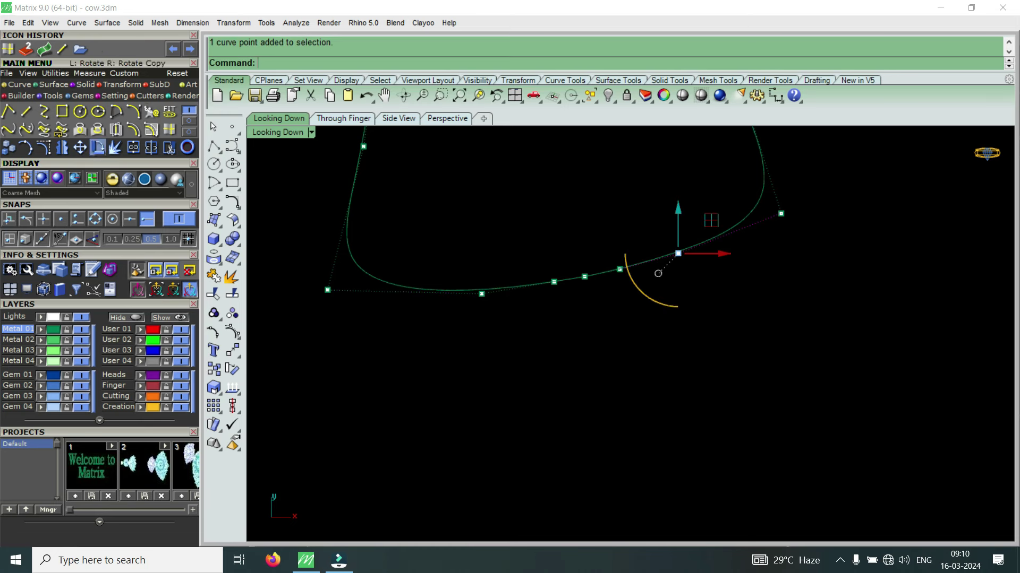
left_click(774, 264)
left_click(790, 264)
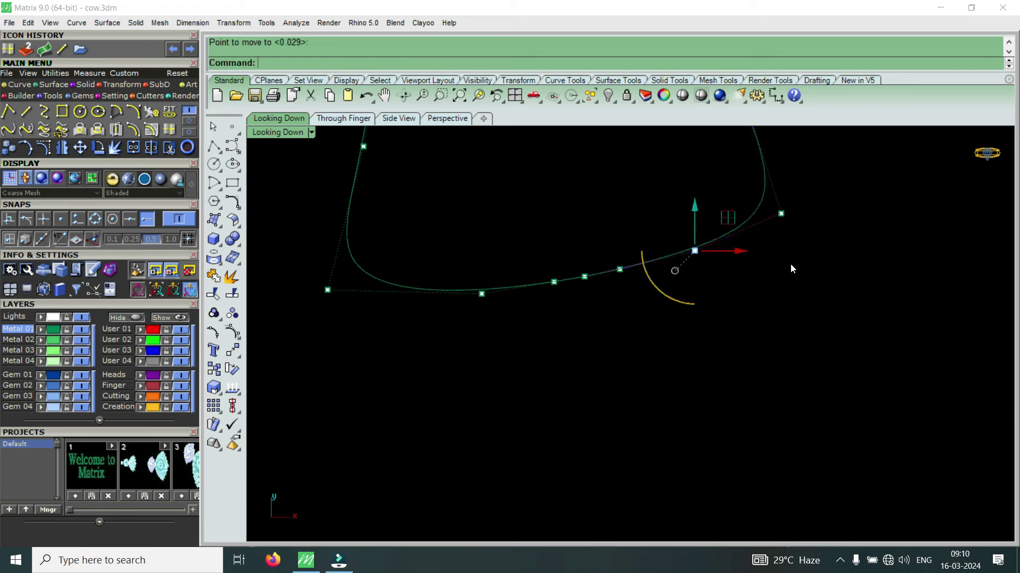
scroll(581, 336, "down", 3)
scroll(582, 336, "down", 4)
scroll(581, 336, "down", 4)
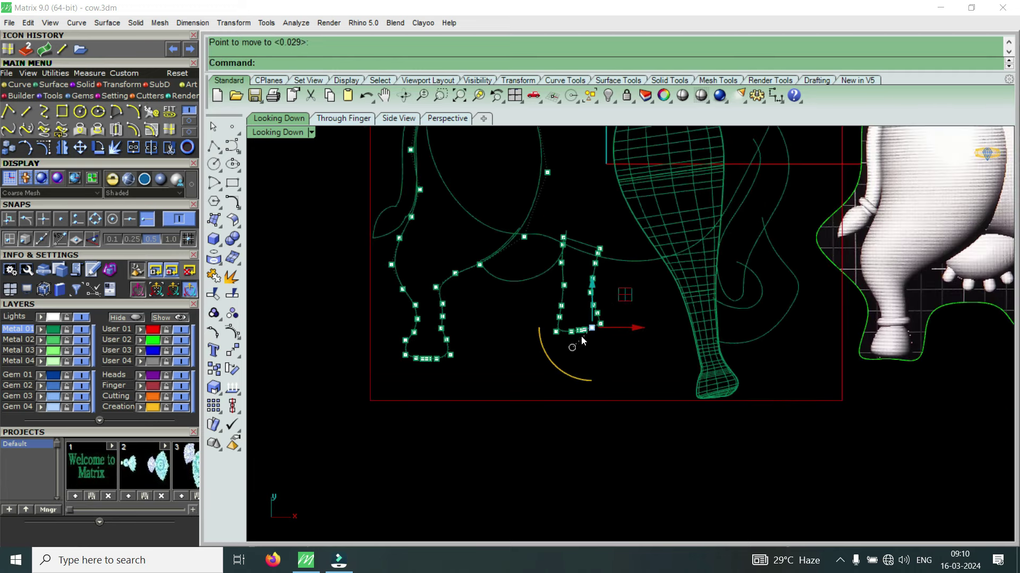
scroll(493, 396, "down", 3)
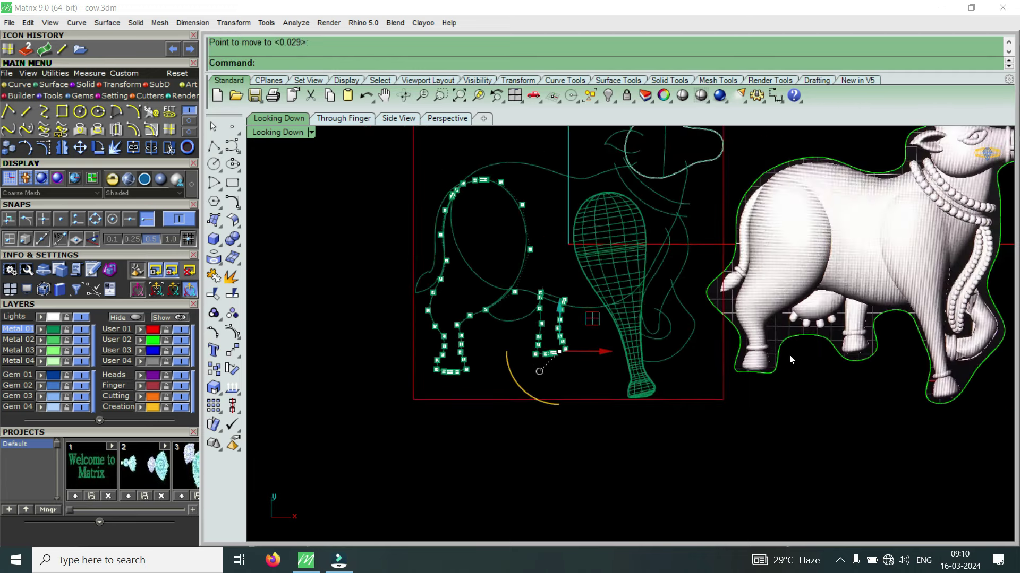
scroll(818, 348, "up", 3)
scroll(391, 346, "up", 3)
scroll(389, 337, "up", 2)
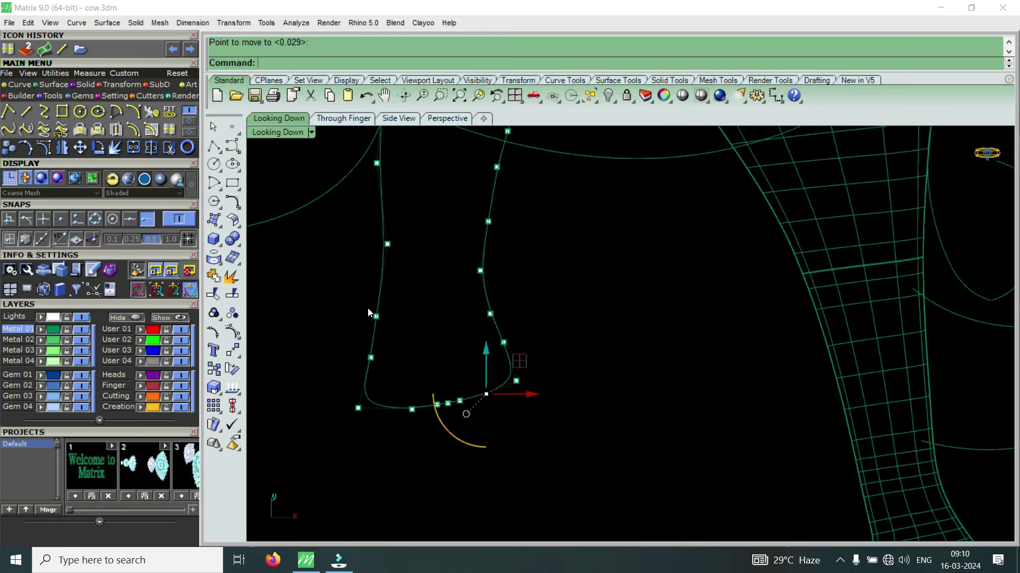
left_click(376, 317)
left_click_drag(415, 317, 420, 320)
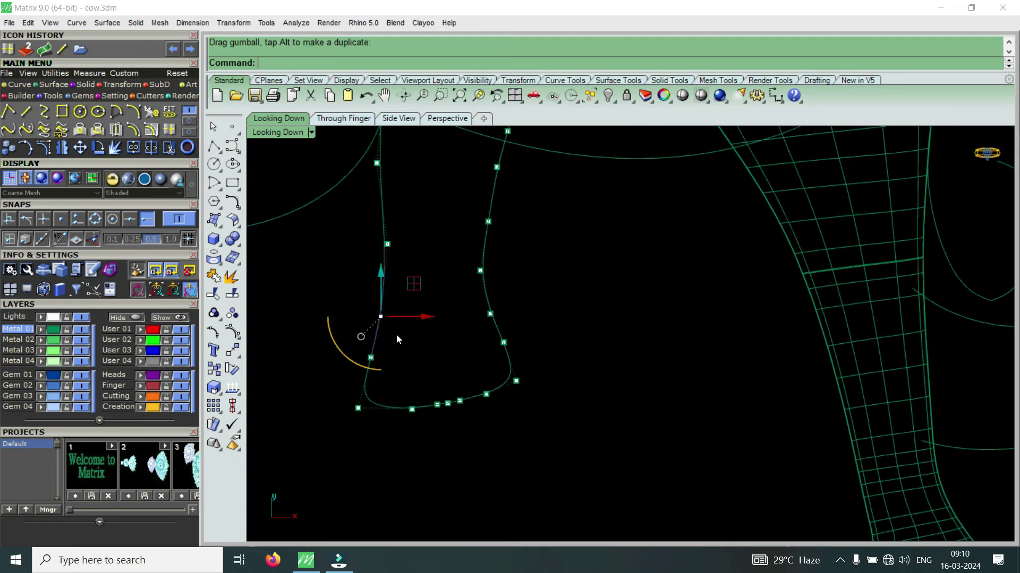
scroll(397, 334, "down", 3)
scroll(396, 335, "down", 1)
scroll(396, 334, "down", 2)
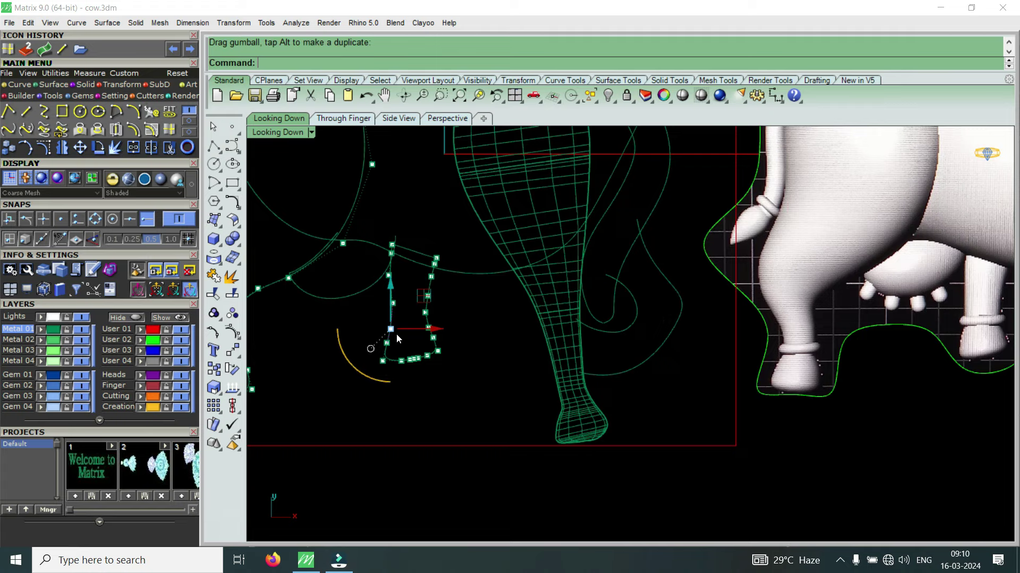
scroll(407, 275, "up", 4)
scroll(407, 275, "up", 2)
scroll(409, 327, "down", 2)
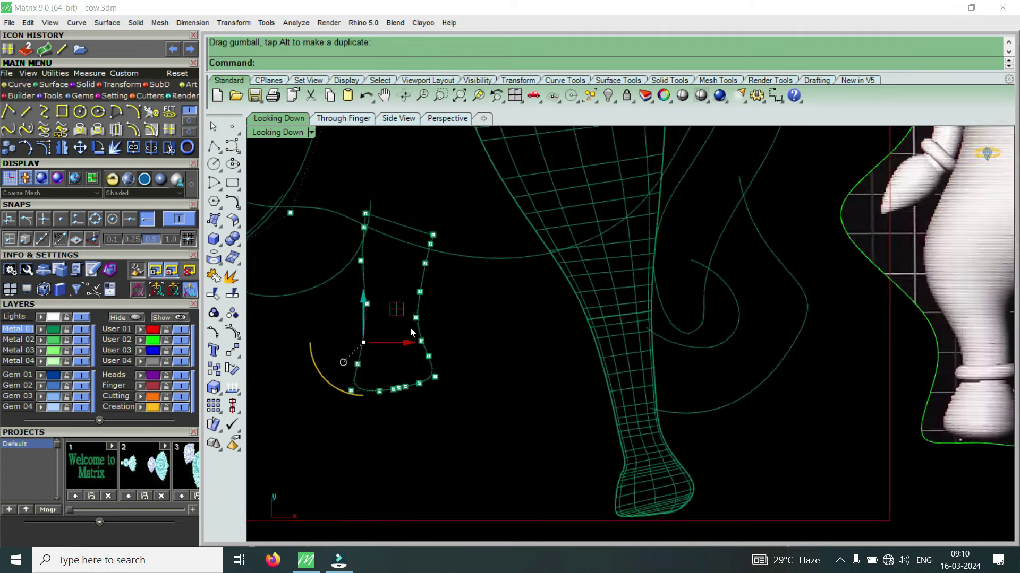
scroll(433, 357, "down", 2)
key("Escape")
scroll(433, 353, "up", 3)
scroll(424, 334, "up", 3)
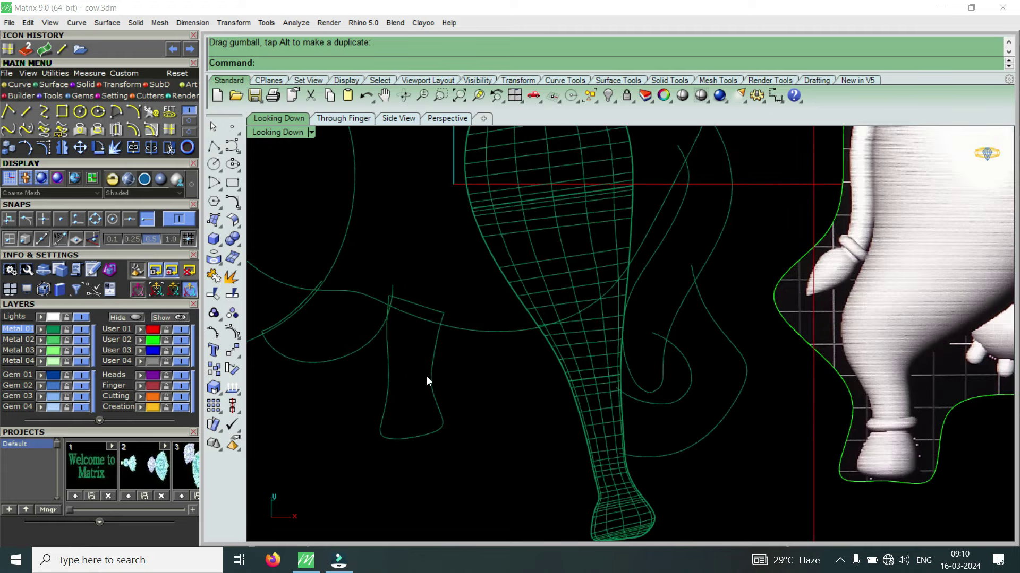
- Start Sweep2 (S2) with both leg outlines as rails and the top curve as cross-section
type("S")
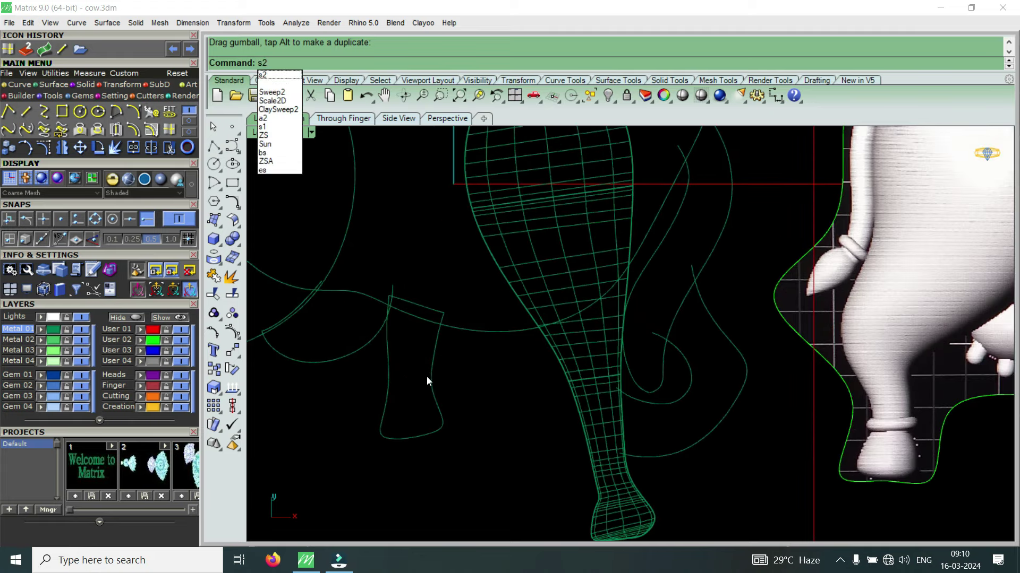
type("2")
key("Return")
left_click(429, 375)
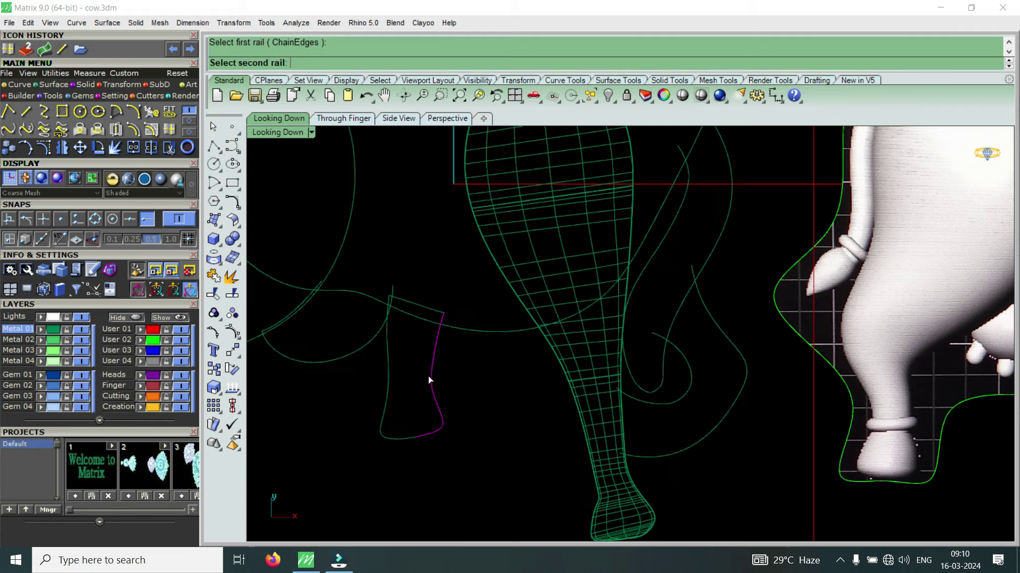
left_click(388, 391)
left_click(425, 308)
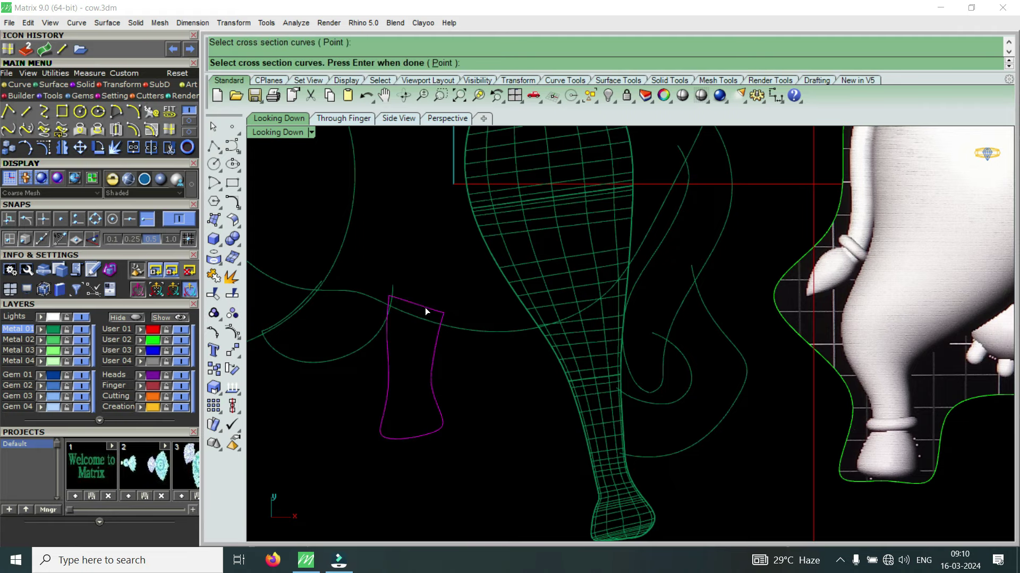
key("Return")
- Add matching slash points between the two rails and confirm the Sweep 2 Rail options
left_click(549, 392)
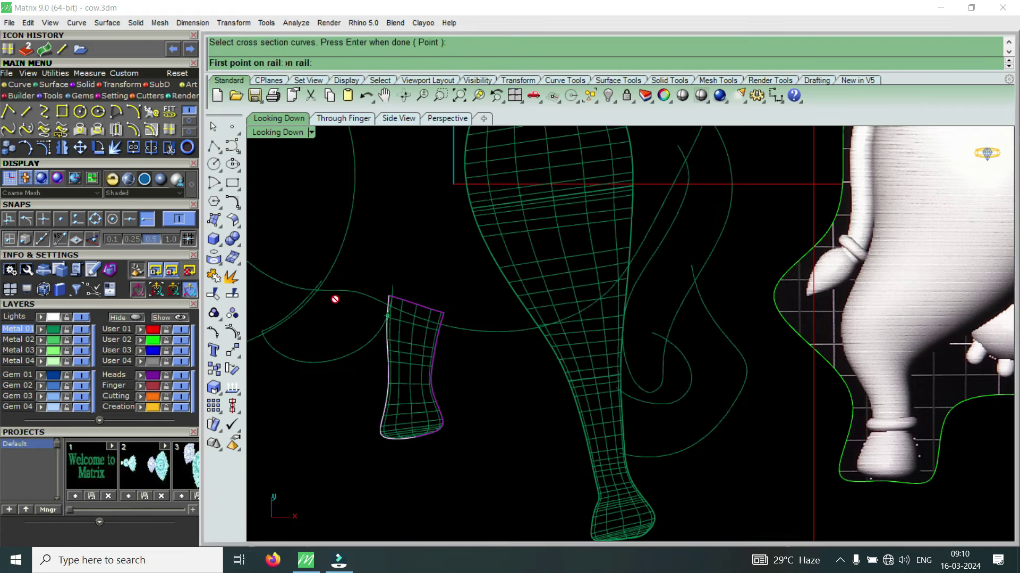
scroll(340, 308, "up", 2)
left_click(413, 325)
scroll(468, 372, "down", 1)
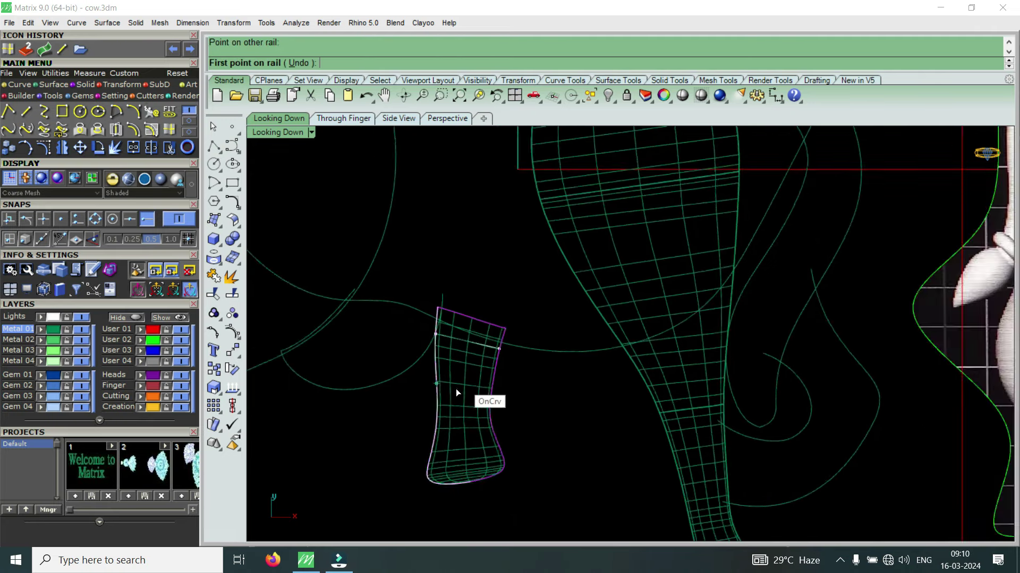
scroll(449, 396, "up", 1)
left_click(439, 398)
left_click(498, 402)
scroll(425, 465, "up", 1)
left_click(410, 453)
left_click(515, 451)
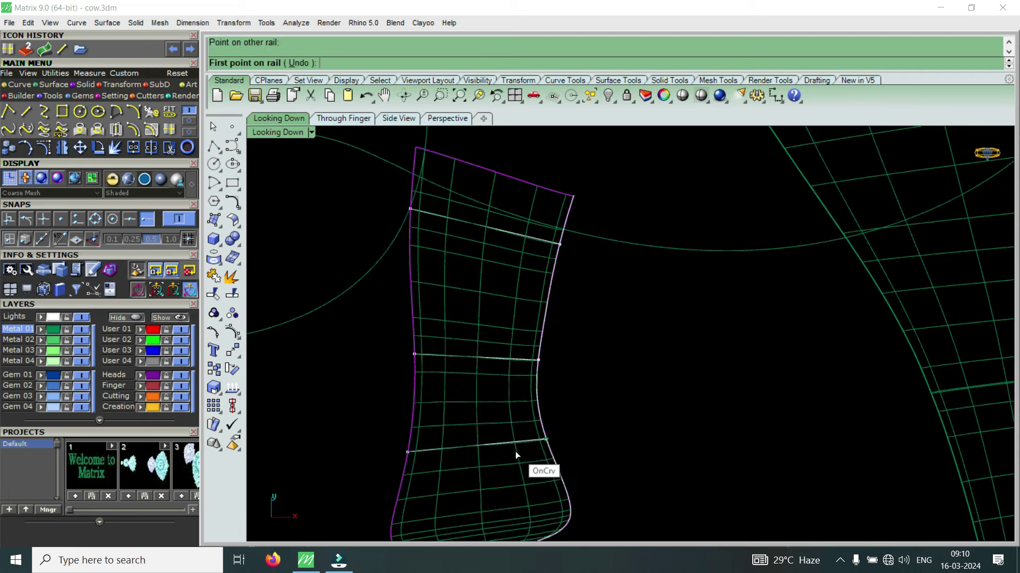
key("Return")
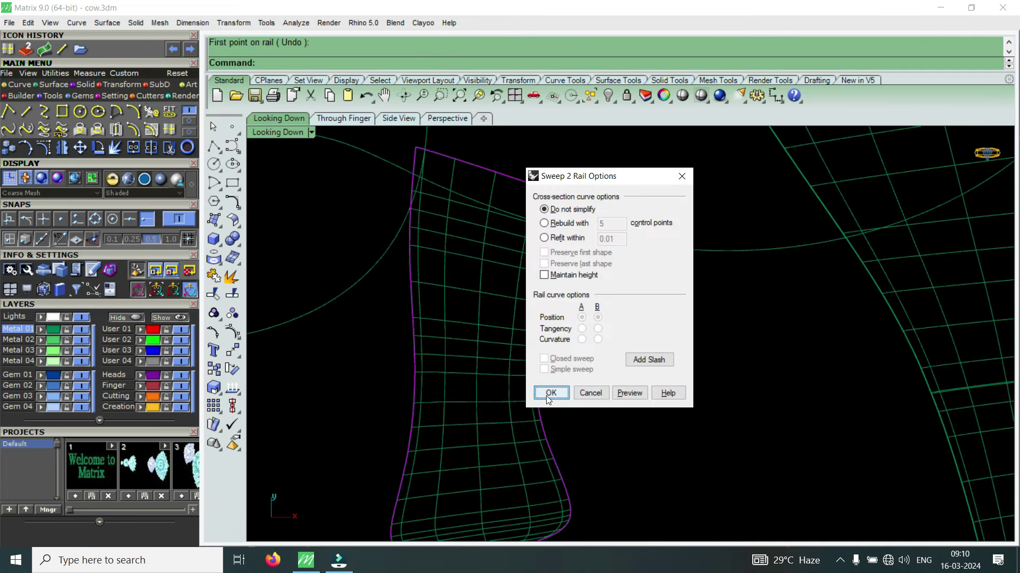
left_click(547, 397)
scroll(547, 394, "down", 4)
scroll(547, 394, "down", 4)
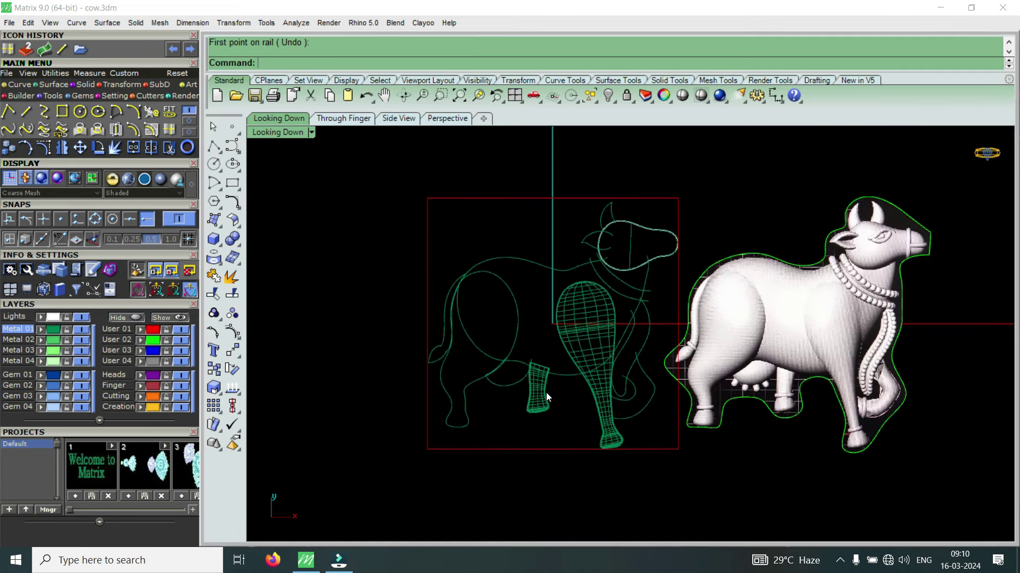
scroll(547, 398, "down", 3)
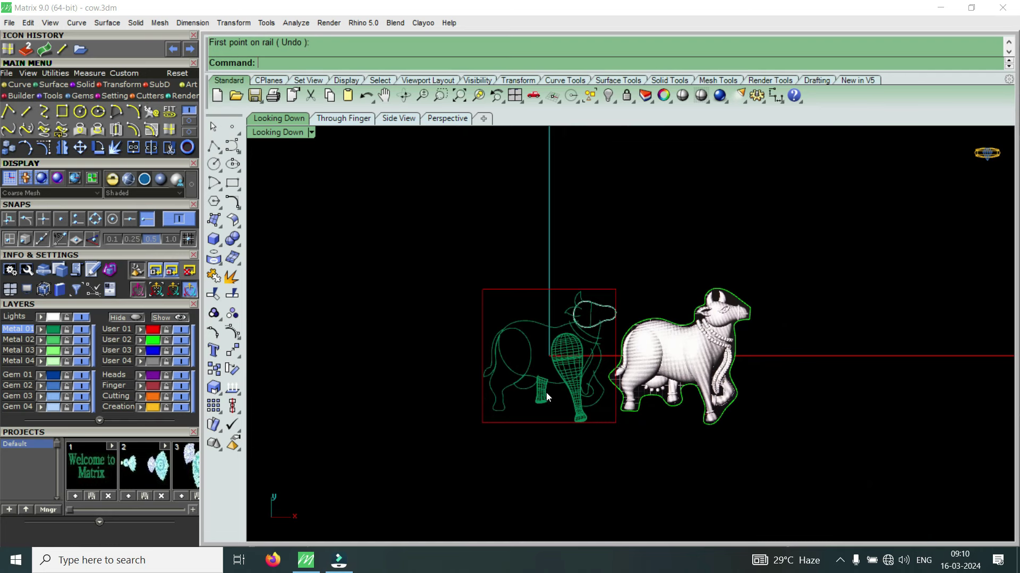
scroll(539, 371, "up", 2)
scroll(553, 374, "up", 2)
scroll(584, 351, "up", 2)
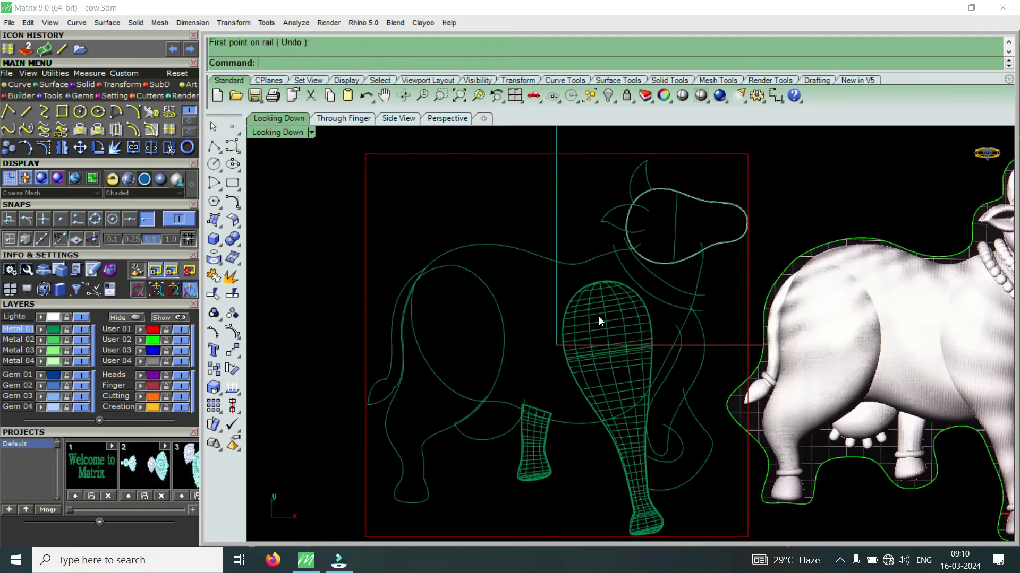
scroll(397, 400, "up", 2)
scroll(452, 404, "down", 3)
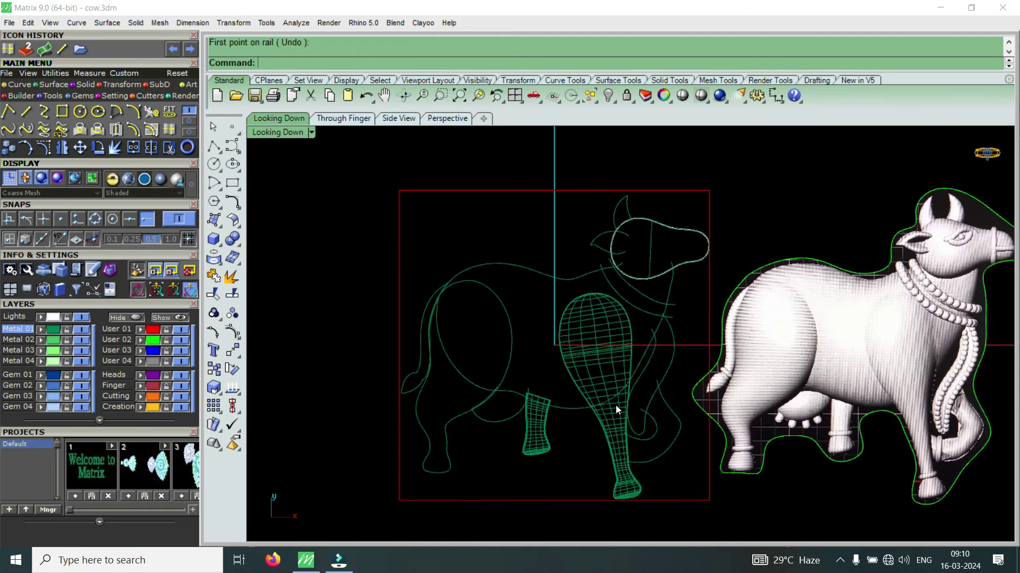
scroll(671, 423, "up", 3)
scroll(664, 419, "up", 2)
scroll(690, 382, "down", 3)
scroll(690, 383, "up", 2)
scroll(647, 401, "down", 3)
scroll(632, 400, "down", 2)
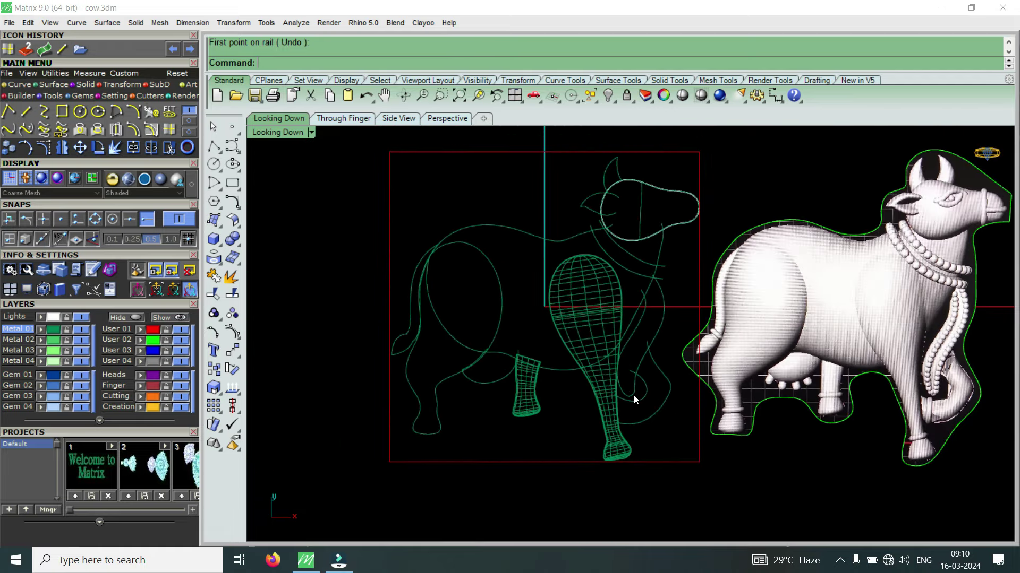
scroll(636, 399, "up", 1)
scroll(636, 400, "up", 2)
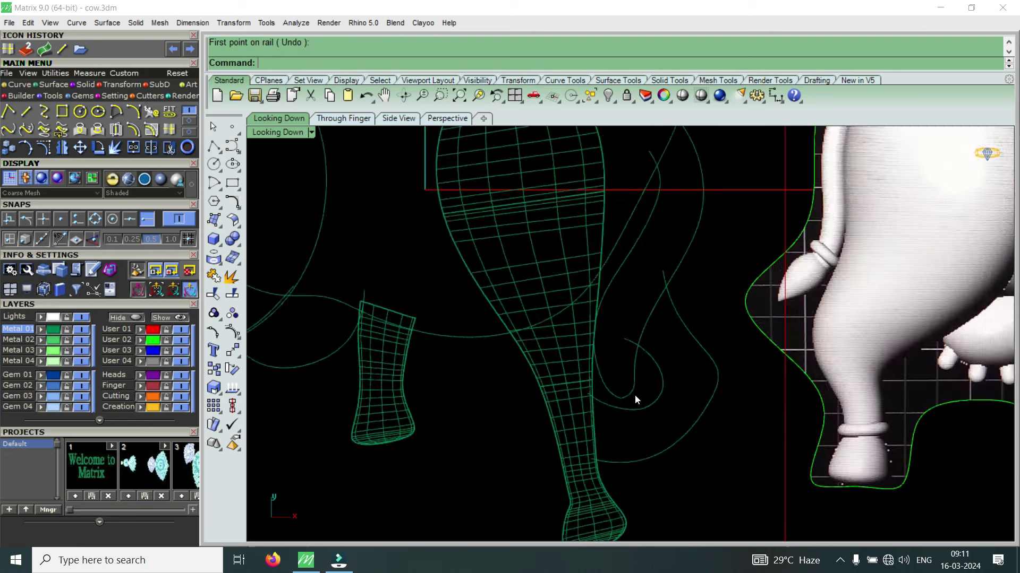
scroll(667, 375, "down", 3)
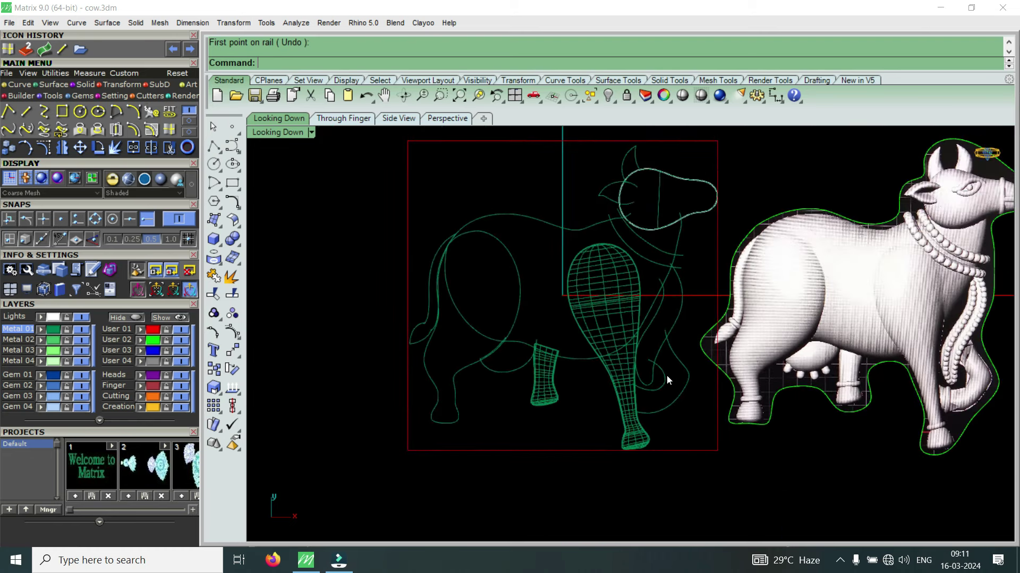
scroll(667, 375, "up", 2)
scroll(668, 374, "up", 1)
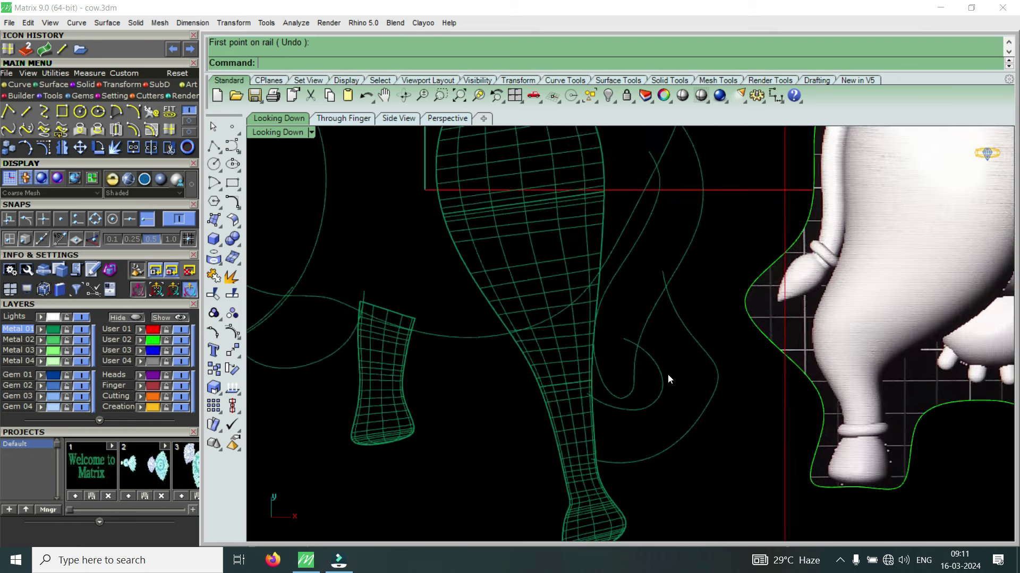
scroll(703, 349, "down", 2)
- Move the reference cow mesh left so it sits over the traced outline
scroll(646, 348, "down", 1)
left_click(780, 298)
left_click_drag(813, 317, 651, 340)
scroll(651, 340, "up", 2)
scroll(690, 332, "up", 2)
scroll(685, 324, "up", 1)
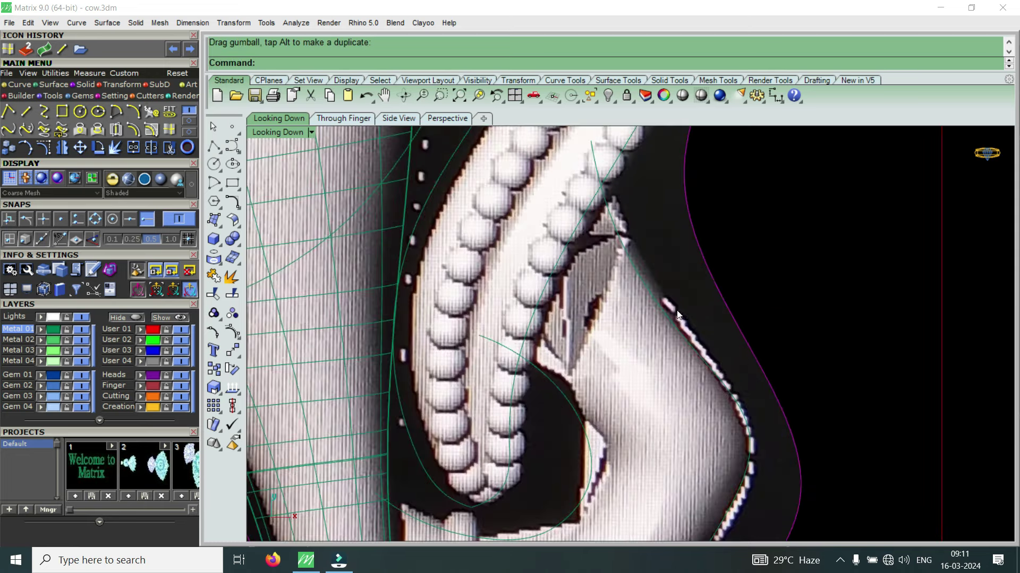
scroll(661, 317, "down", 2)
scroll(664, 355, "down", 2)
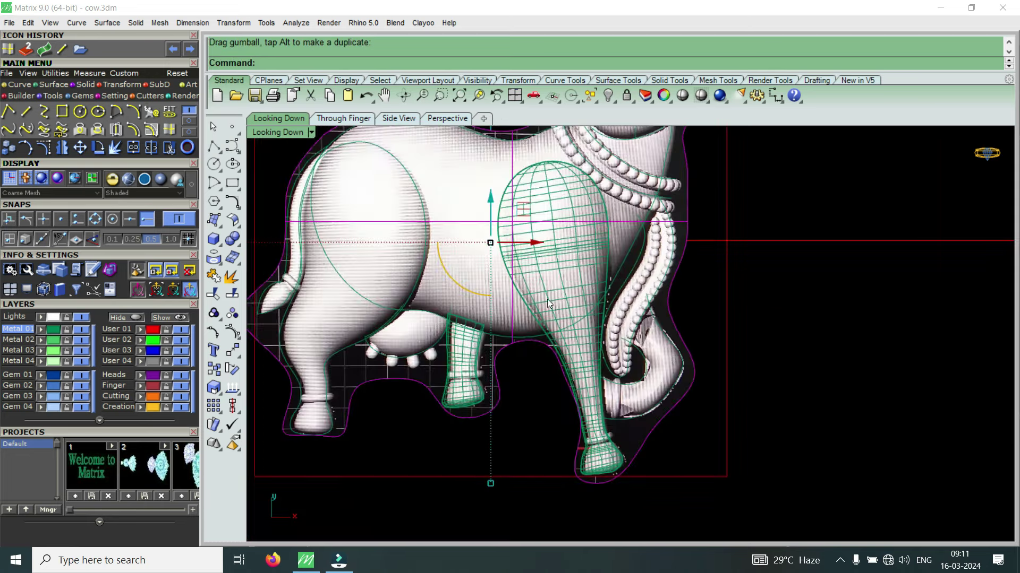
scroll(535, 270, "up", 2)
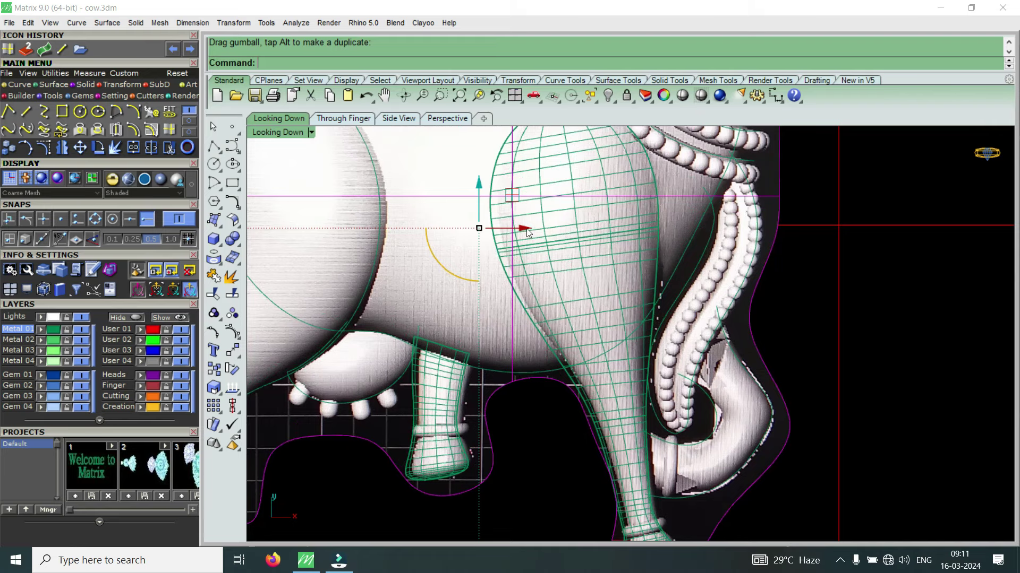
left_click_drag(525, 228, 523, 230)
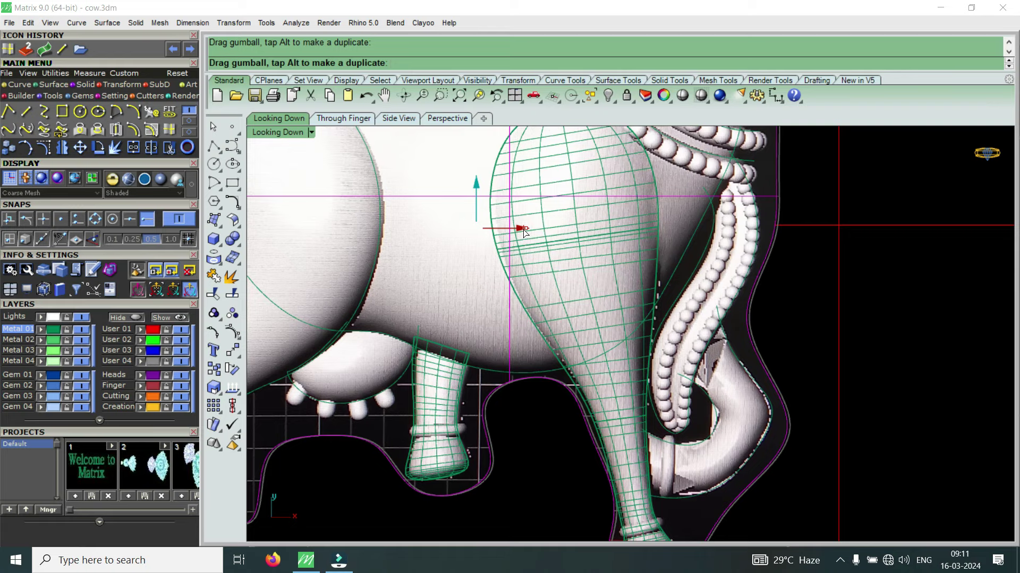
- Nudge the front-leg curve slightly left with the gumball and zoom toward the bent leg
left_click_drag(524, 232, 520, 232)
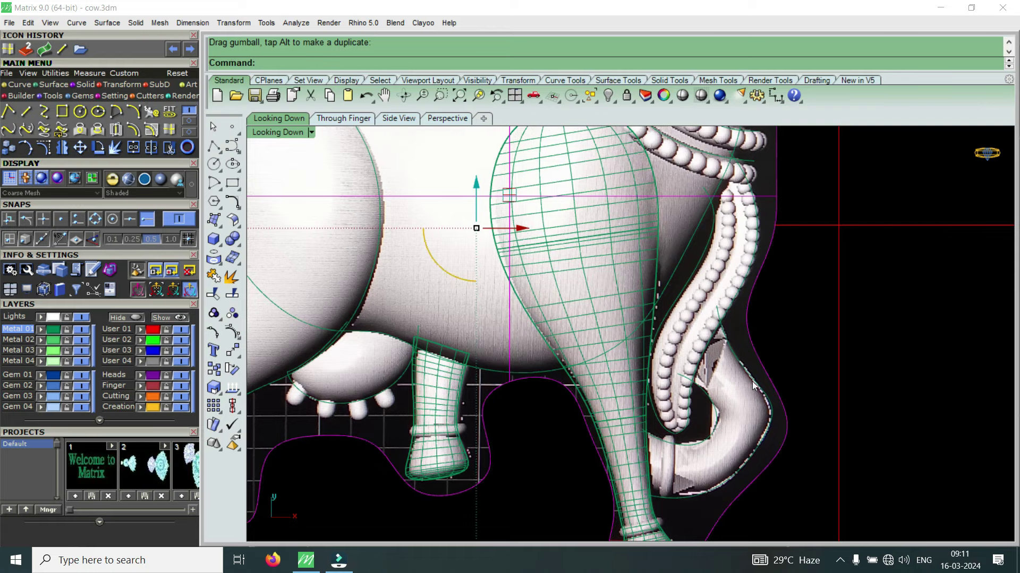
scroll(752, 381, "down", 3)
scroll(467, 246, "up", 3)
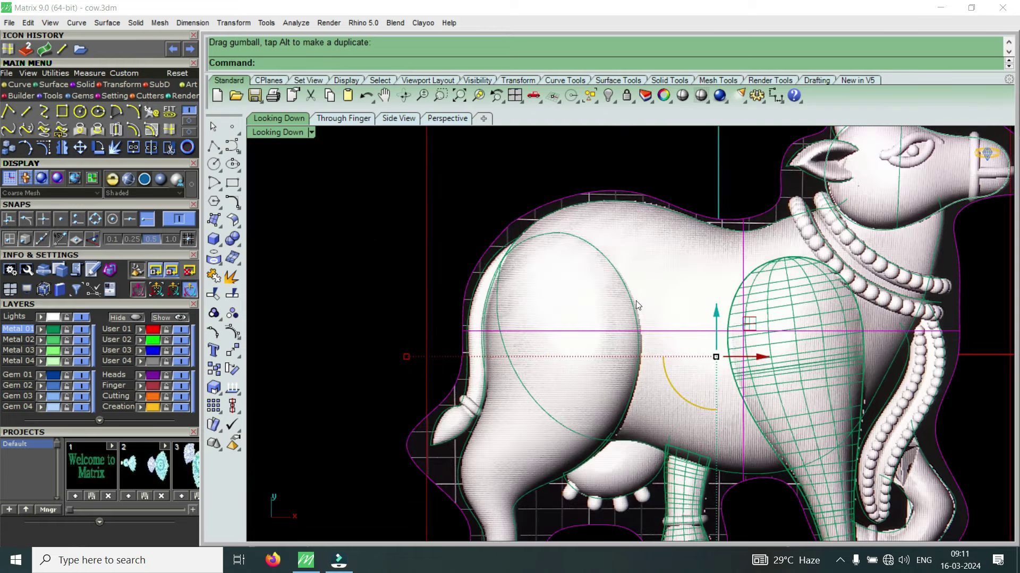
scroll(636, 298, "down", 3)
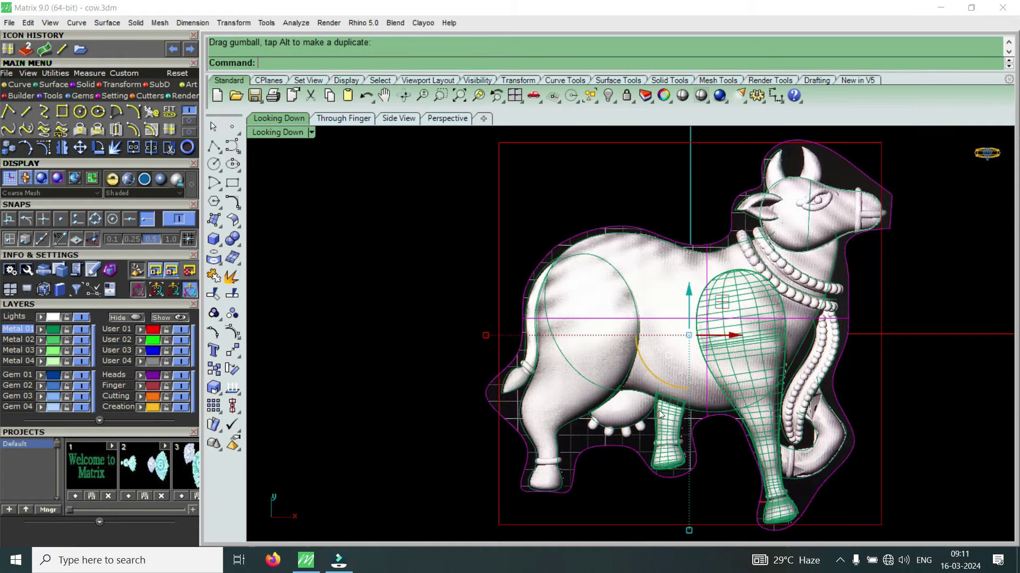
scroll(686, 433, "up", 1)
scroll(686, 431, "down", 1)
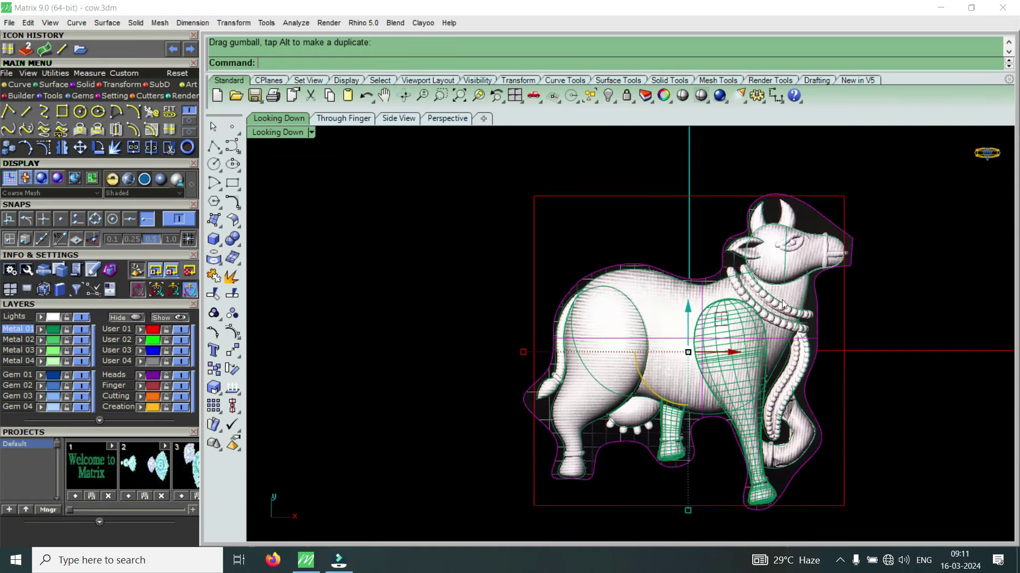
scroll(820, 414, "up", 3)
scroll(793, 383, "up", 2)
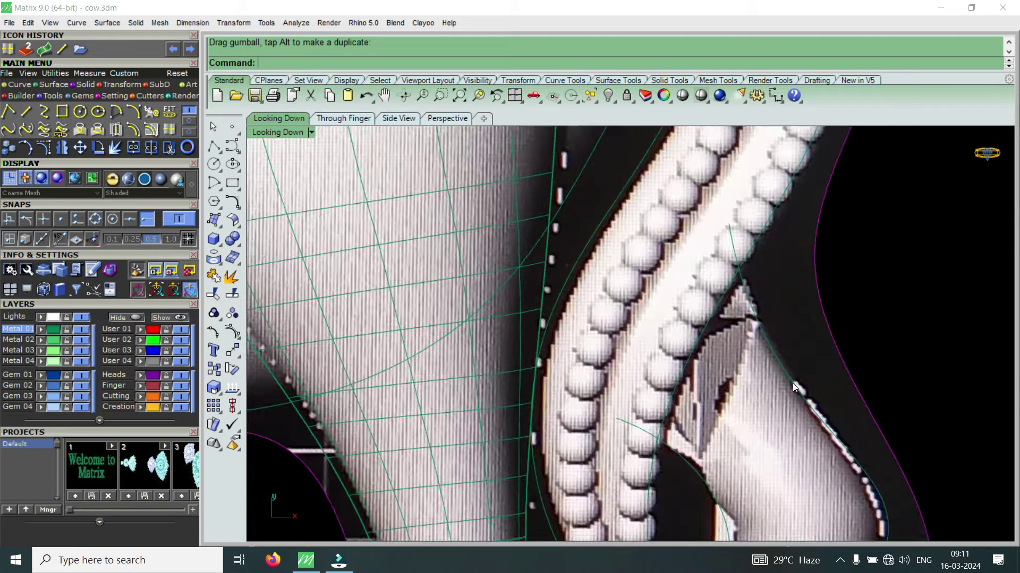
scroll(773, 350, "down", 1)
- Select the bent-leg outline curve, hide the reference cow layer and show its control points
left_click(792, 365)
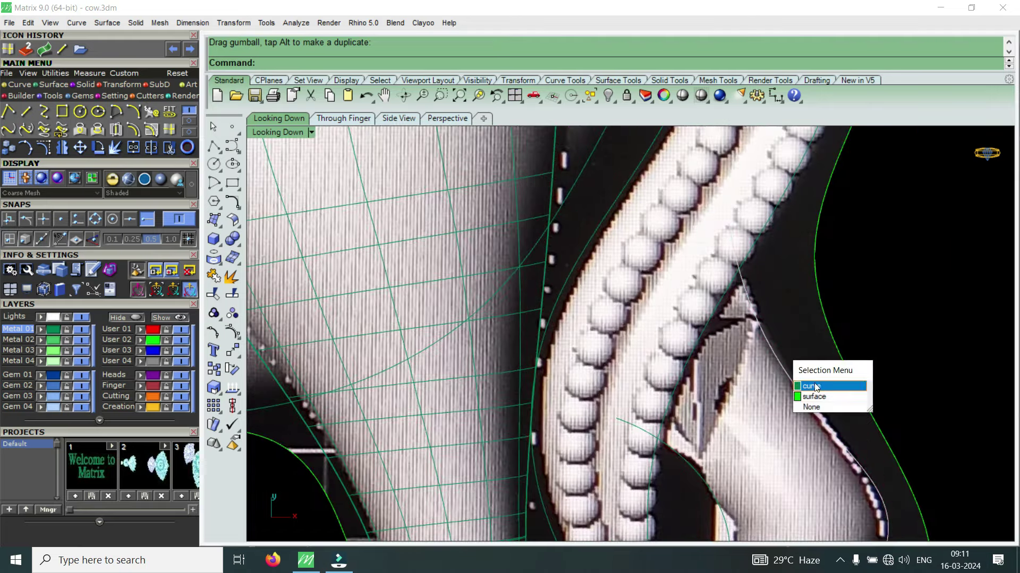
left_click(803, 387)
scroll(755, 302, "down", 2)
scroll(755, 302, "up", 1)
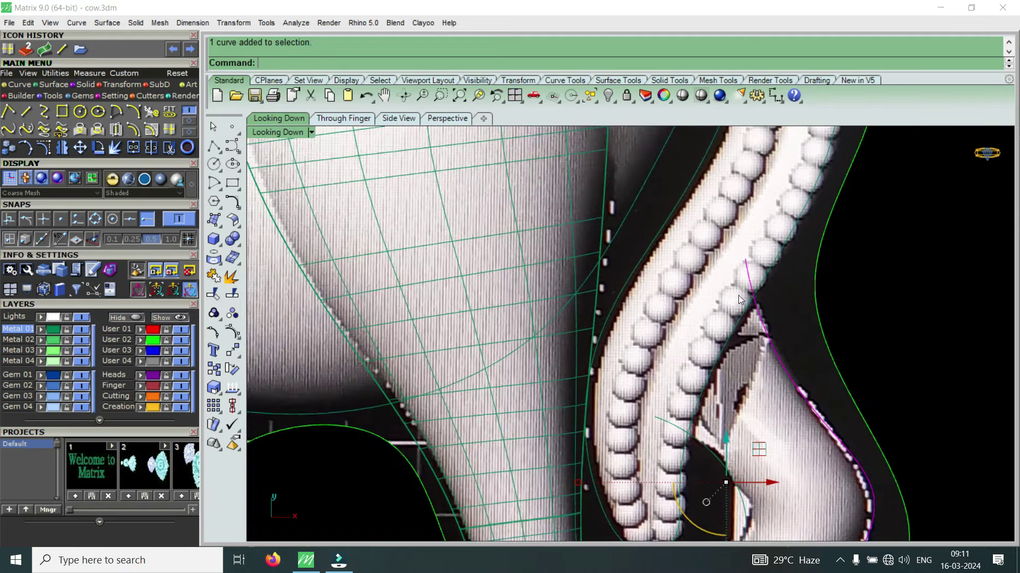
scroll(738, 295, "down", 2)
scroll(746, 422, "up", 2)
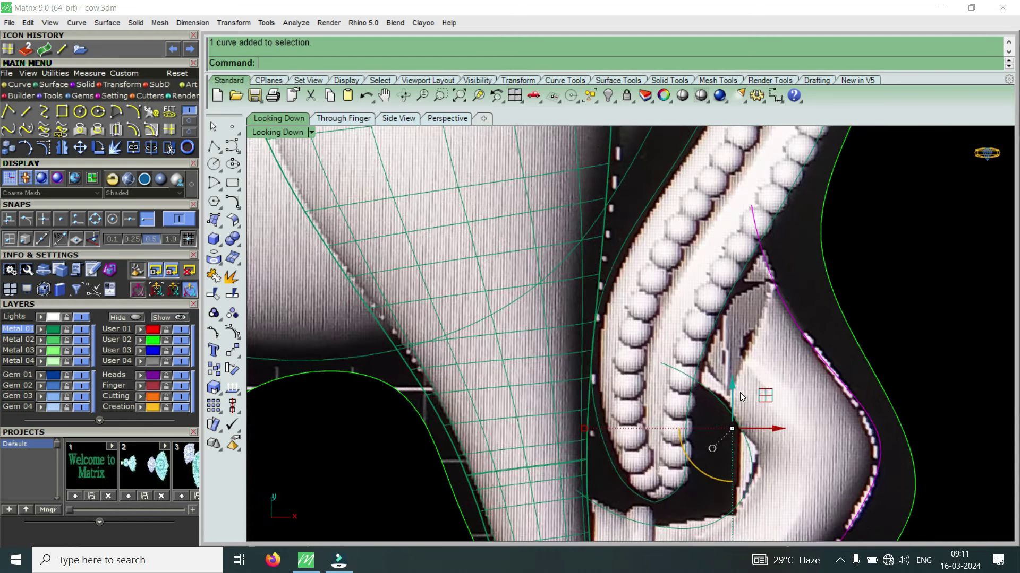
left_click(181, 340)
left_click(47, 149)
- Window-select the curve's upper control points and Move them to new positions
left_click_drag(760, 283, 843, 374)
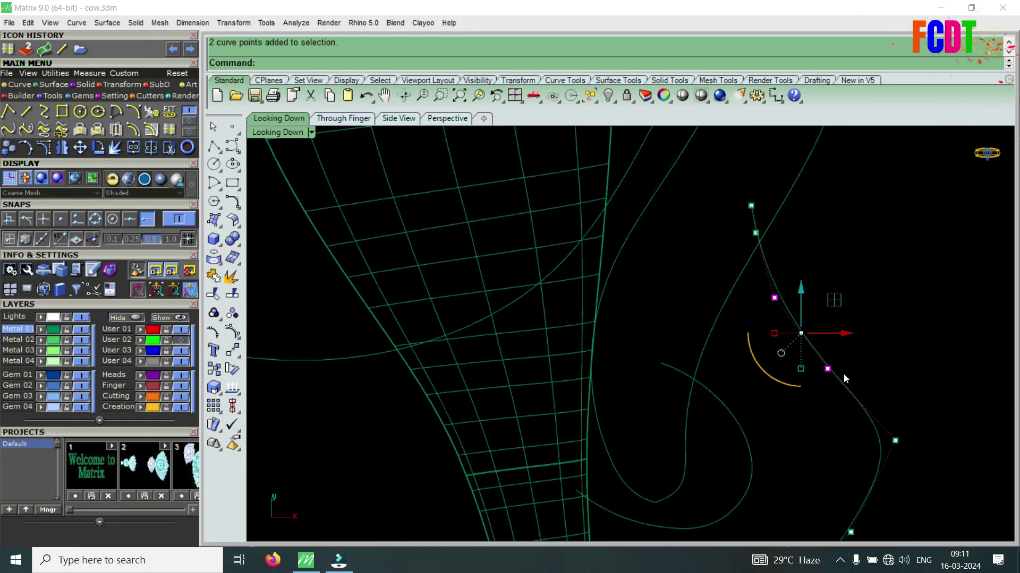
left_click_drag(713, 167, 759, 210)
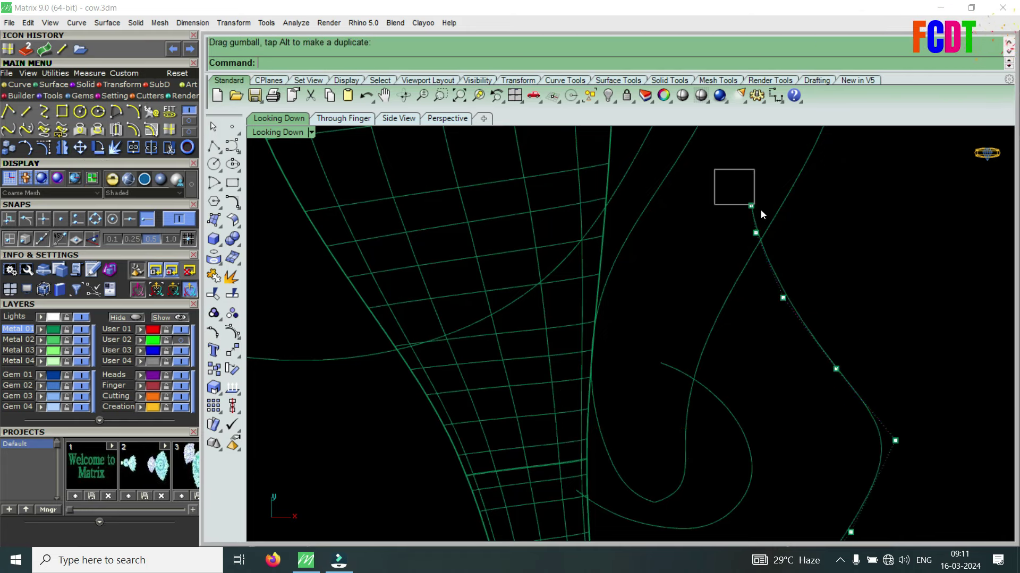
scroll(768, 218, "up", 3)
type("m")
key("Return")
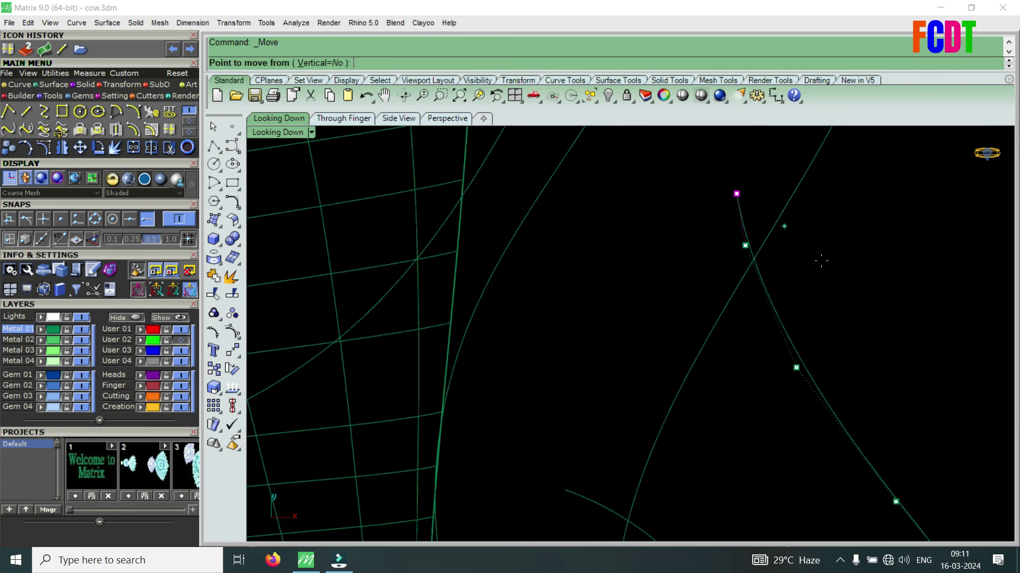
left_click(871, 274)
left_click(762, 240)
left_click(783, 214)
key("Return")
left_click(776, 221)
- Move the curve's top control point, then nudge a lower point near the hoof
left_click_drag(632, 175, 701, 227)
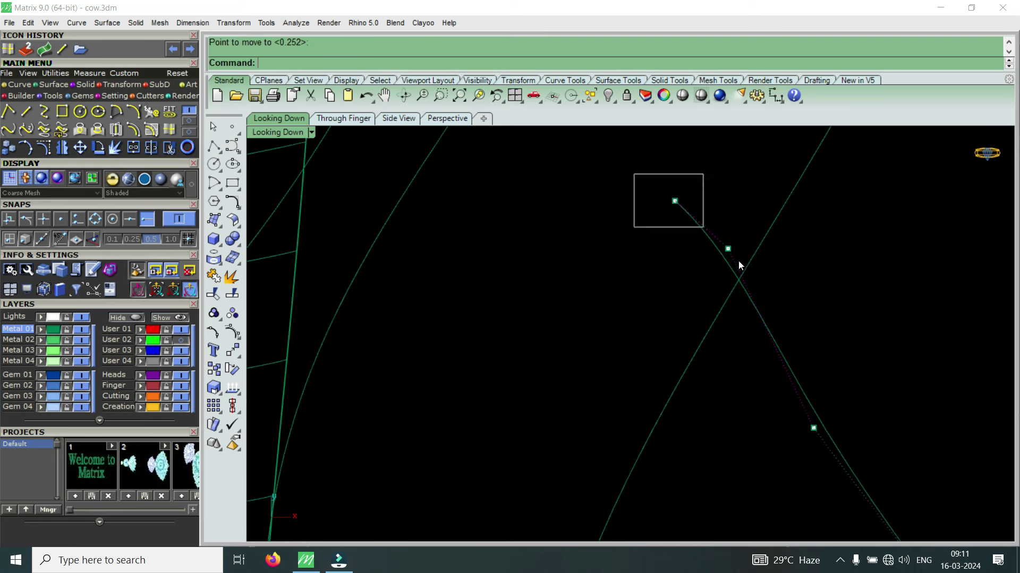
key("Return")
left_click(679, 273)
left_click(668, 292)
scroll(690, 281, "down", 3)
scroll(706, 308, "down", 2)
mouse_move(741, 392)
left_mouse_down()
mouse_move(824, 455)
mouse_move(857, 444)
left_mouse_up()
scroll(751, 337, "down", 1)
scroll(750, 337, "down", 3)
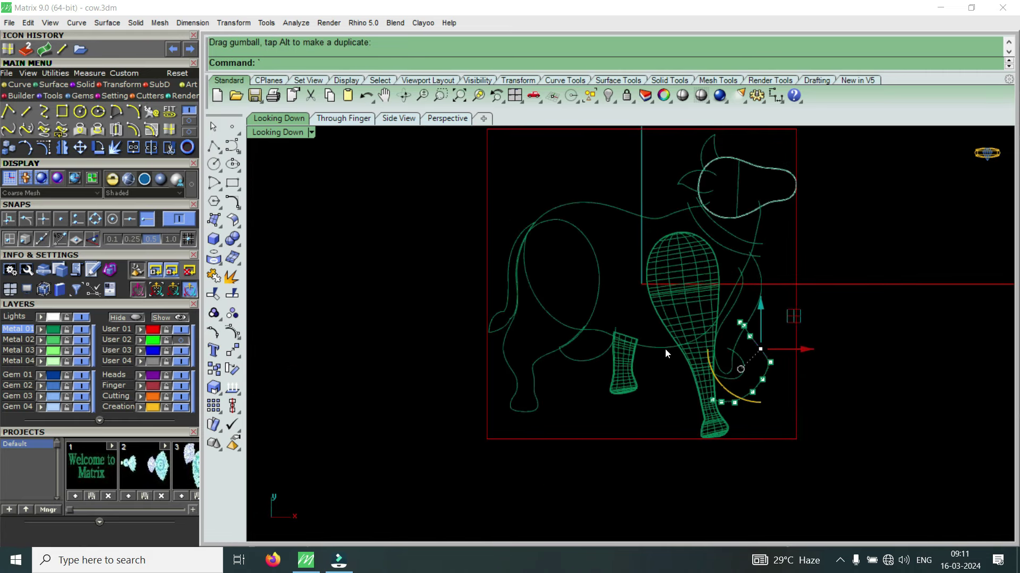
- Select the short leg's top edge and copy it with Orient 2 Points, referencing both ends
scroll(696, 362, "up", 1)
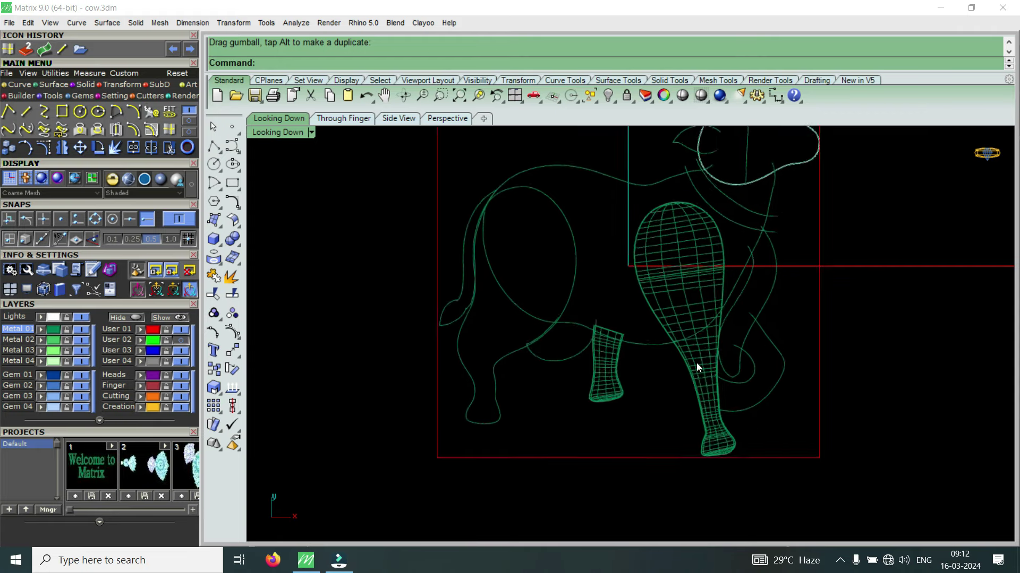
scroll(696, 362, "up", 1)
scroll(788, 356, "up", 2)
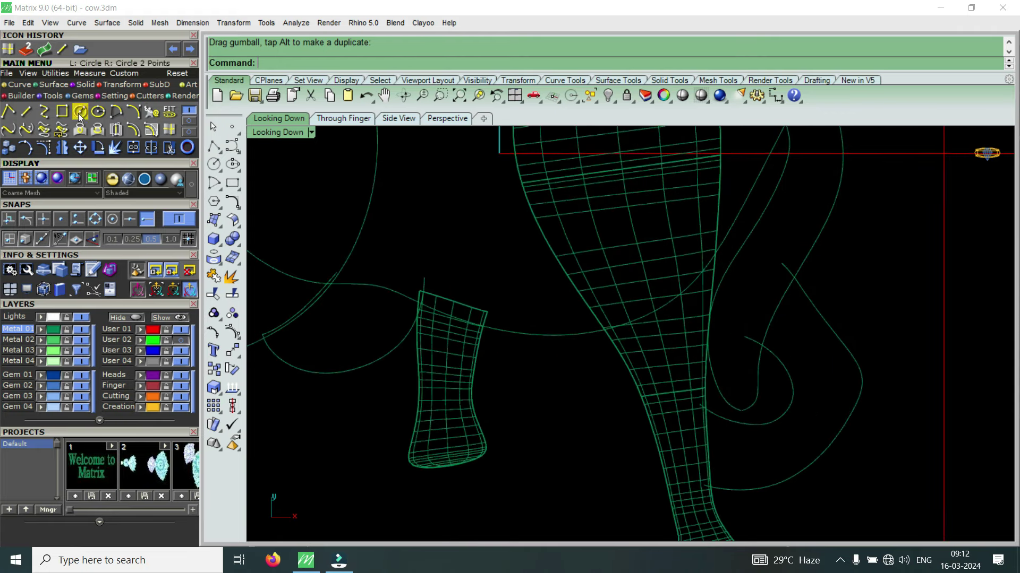
scroll(425, 313, "up", 2)
left_click(472, 293)
left_click(527, 325)
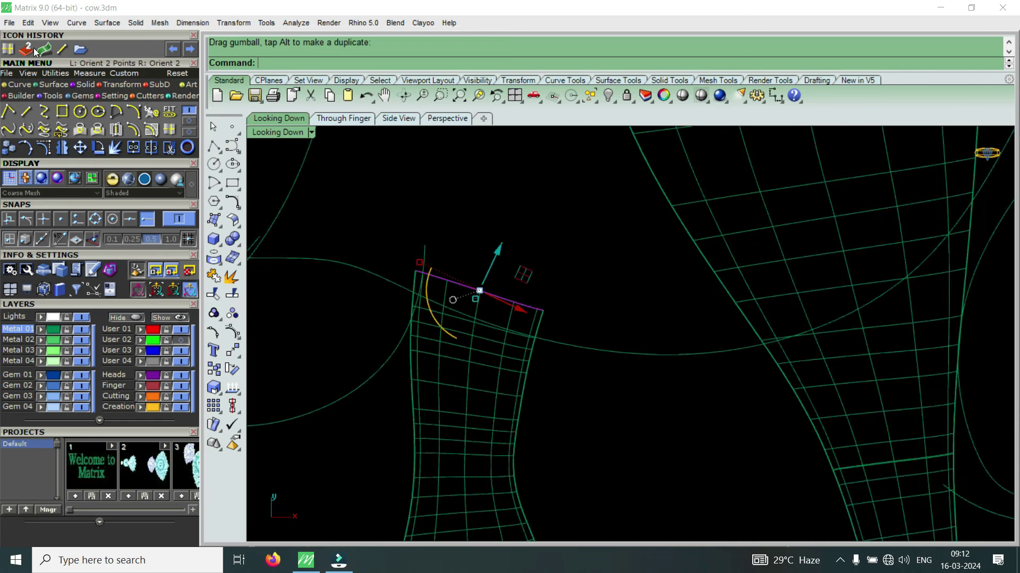
left_click(98, 147)
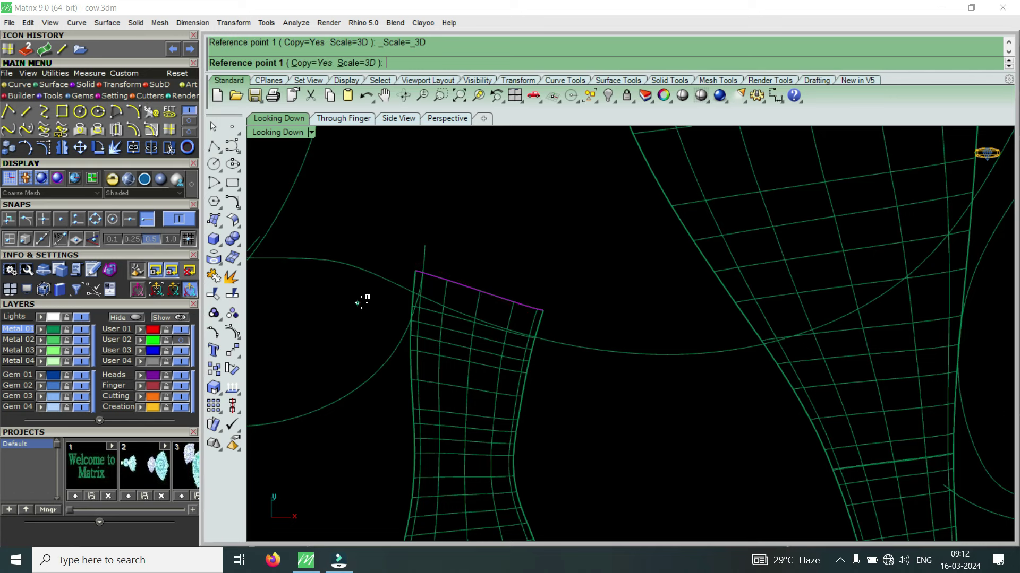
left_click(416, 271)
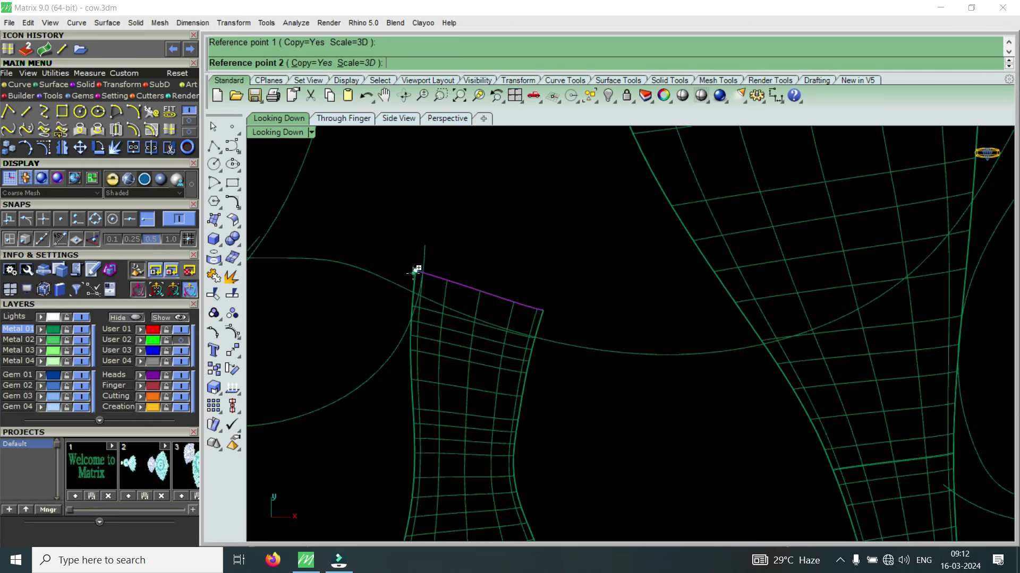
left_click(552, 299)
- Snap the copied edge's targets onto the bent leg's inner and outer curves
left_click(79, 219)
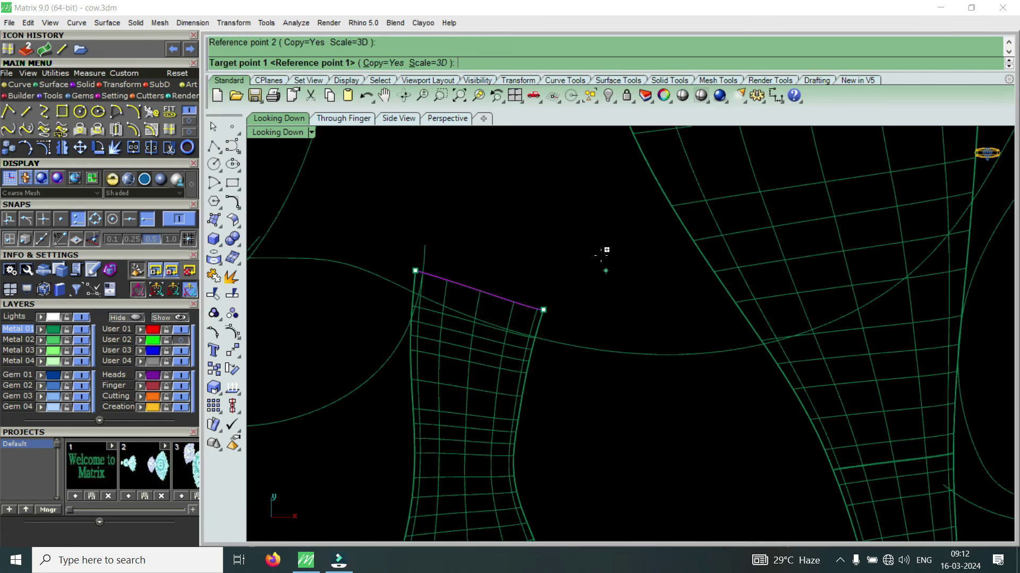
scroll(526, 285, "down", 5)
scroll(717, 308, "up", 3)
scroll(717, 308, "up", 2)
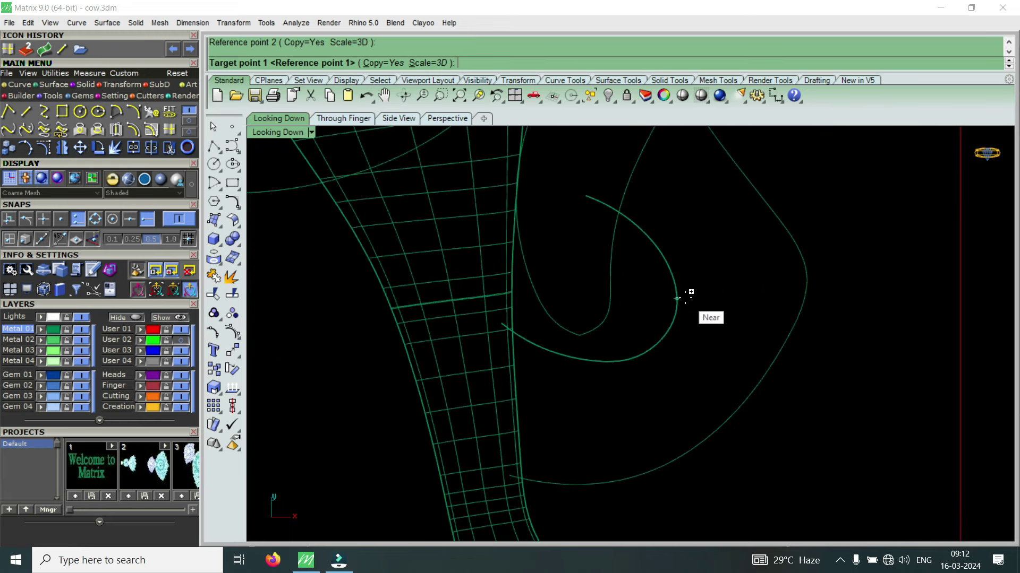
left_click(693, 282)
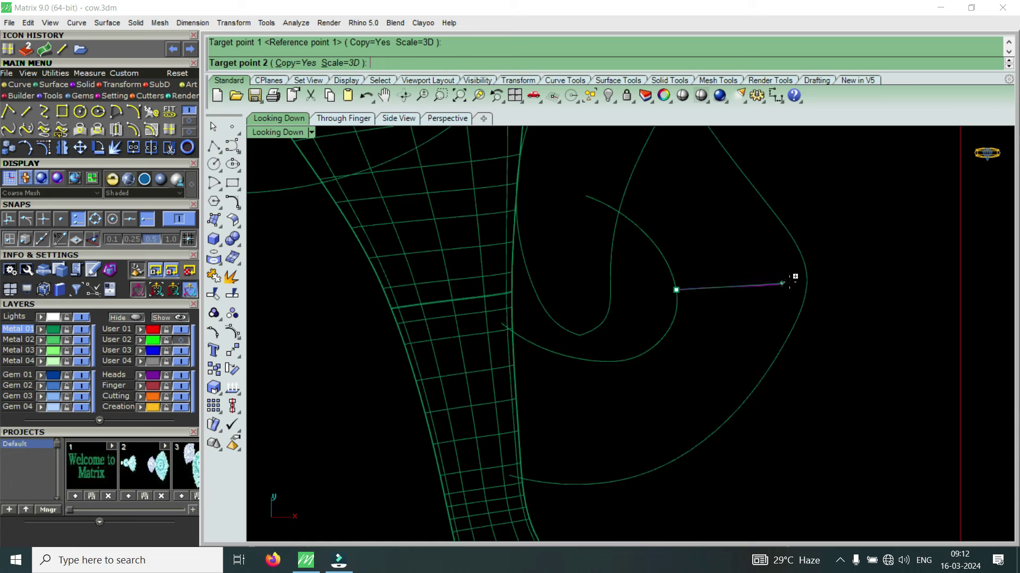
left_click(807, 282)
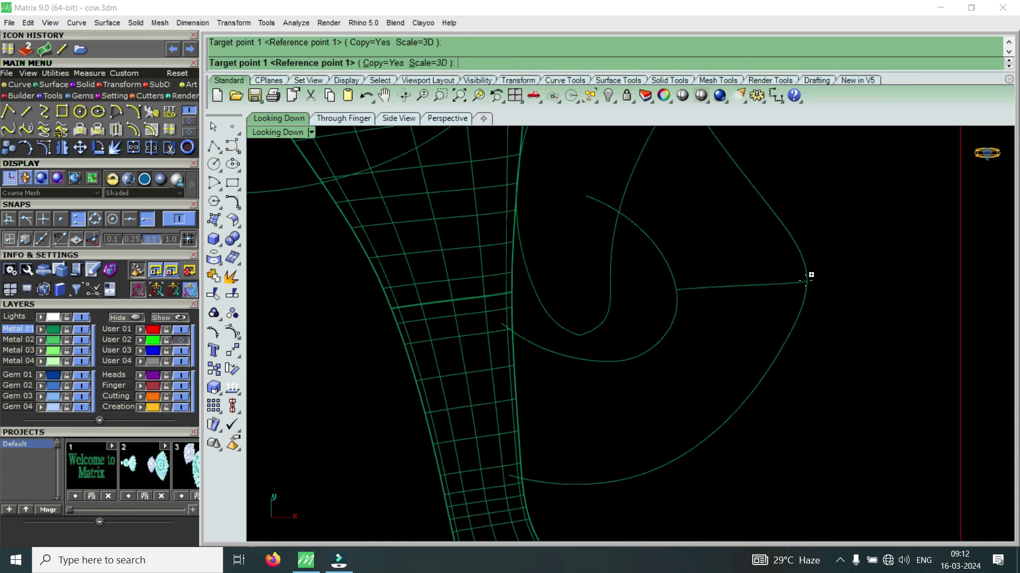
left_click(807, 281)
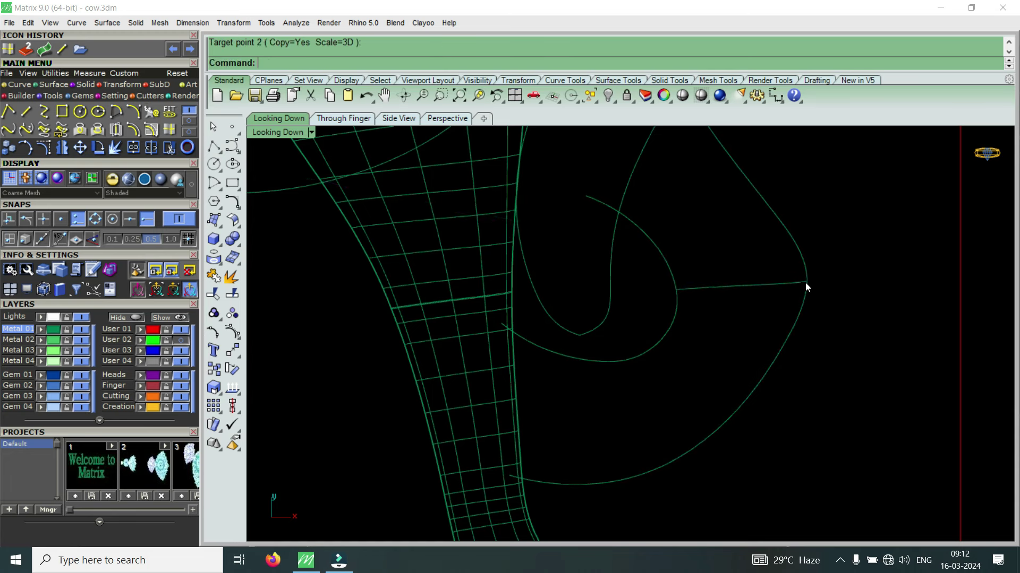
scroll(754, 310, "down", 2)
- Preview Sweep2 on the bent leg's inner and outer rails and top line, then cancel
type("weep2")
key("Return")
left_click(720, 275)
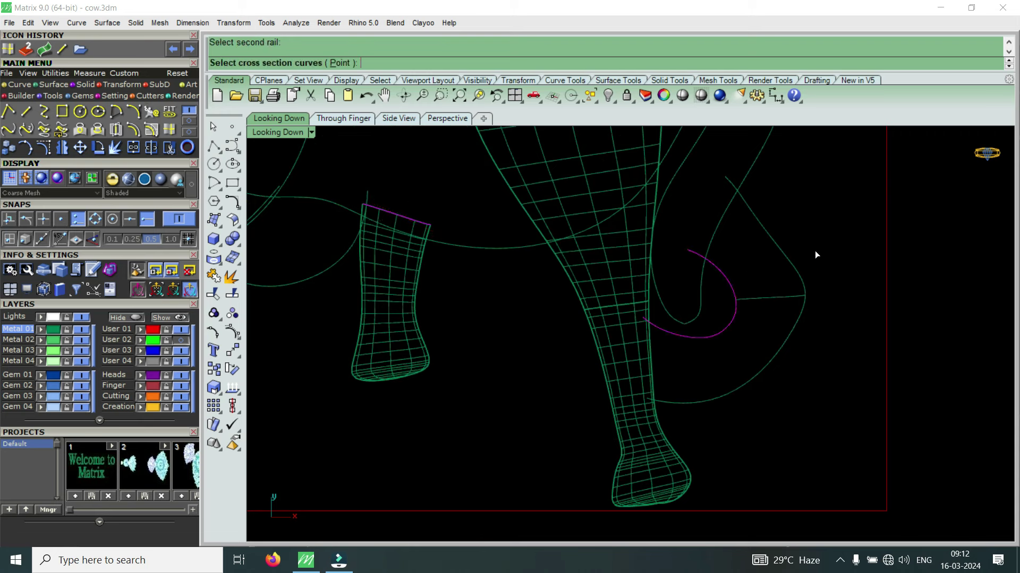
left_click(793, 267)
left_click(787, 297)
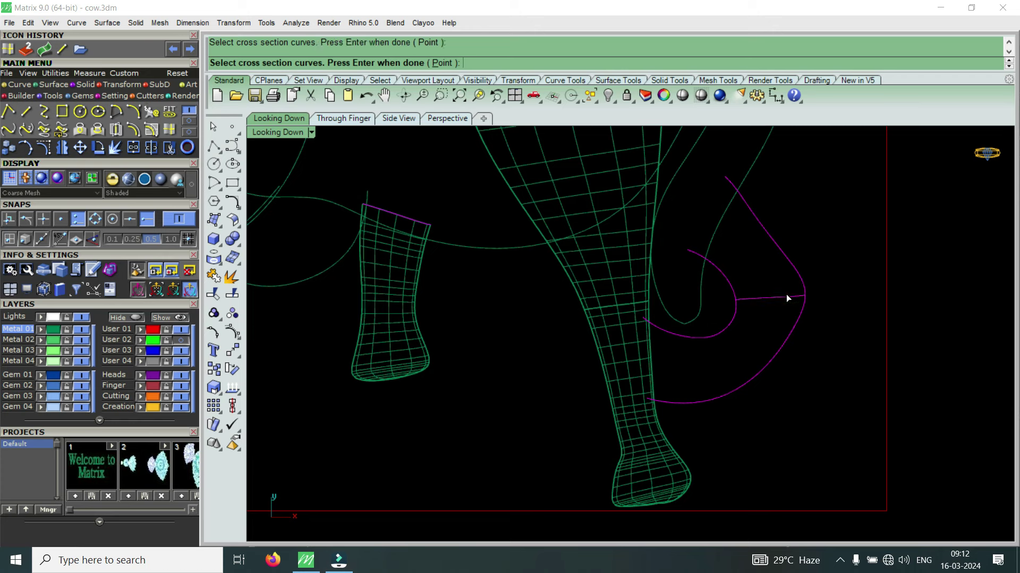
key("Return")
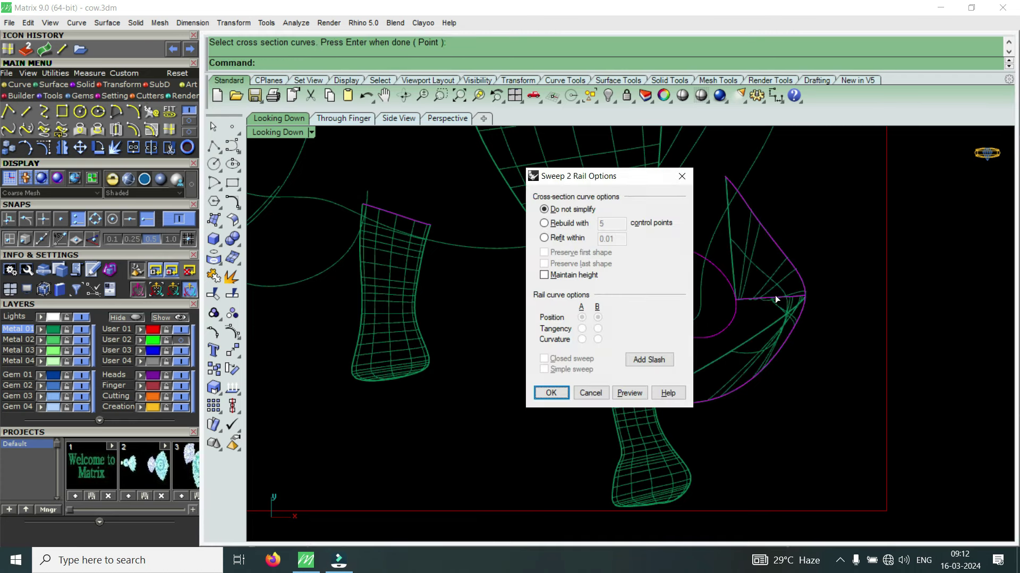
key("Escape")
left_click(730, 283)
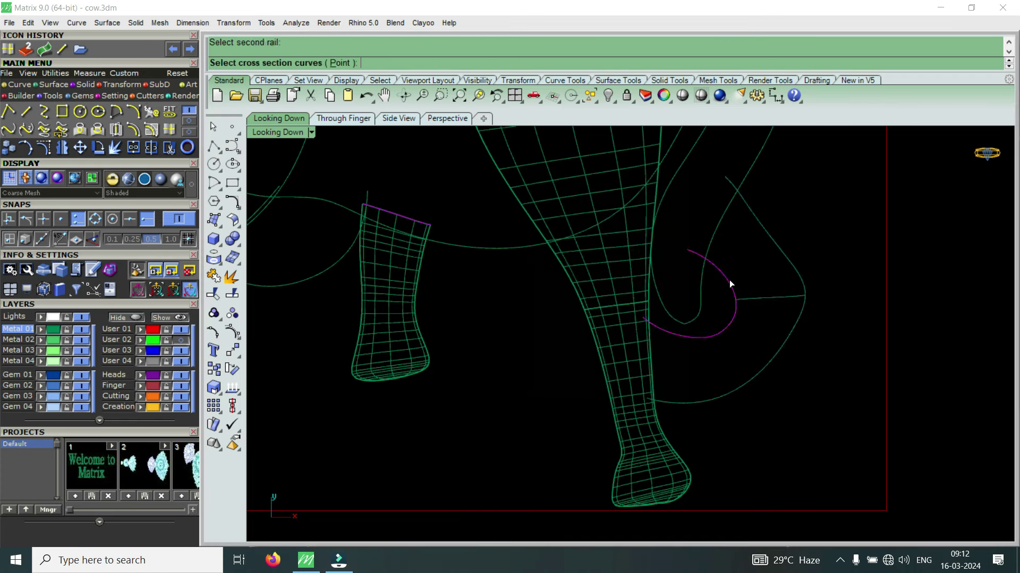
left_click(794, 268)
key("Return")
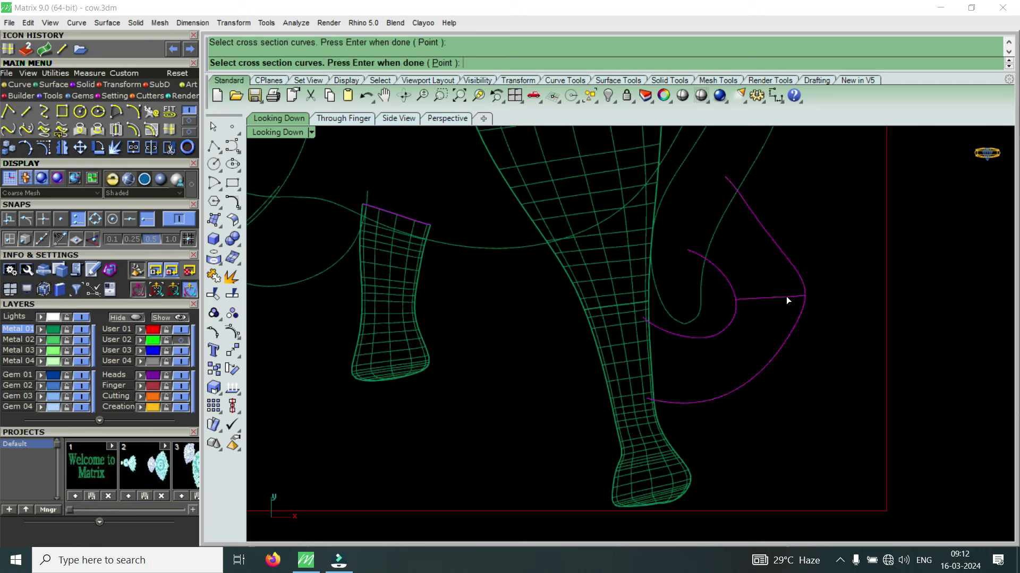
key("Escape")
- Maximize the Perspective viewport and orbit to inspect the bent leg curves
double_click(272, 133)
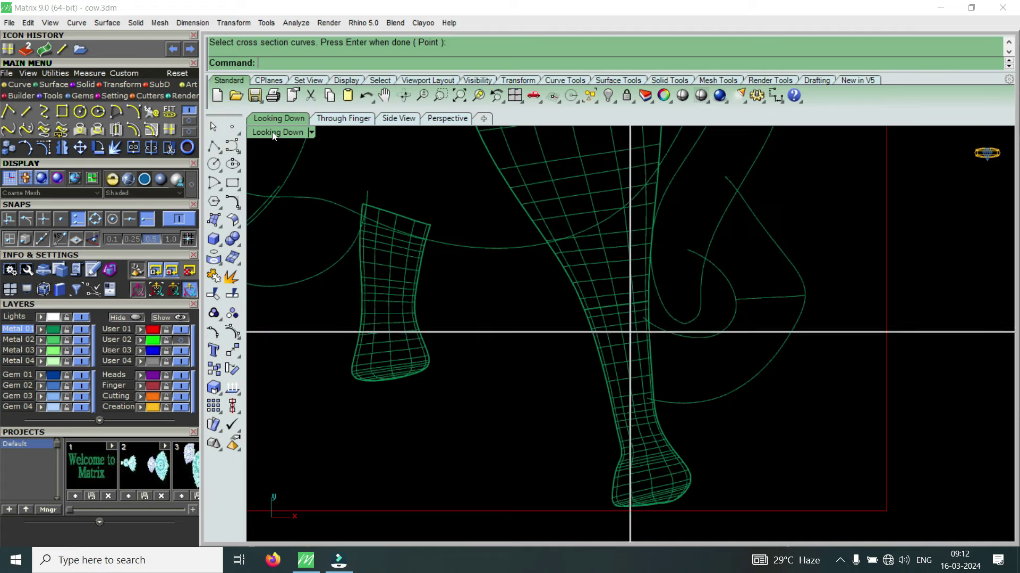
double_click(661, 137)
mouse_move(633, 256)
right_mouse_down()
mouse_move(569, 367)
mouse_move(730, 428)
mouse_move(673, 296)
mouse_move(678, 246)
mouse_move(531, 318)
mouse_move(678, 313)
right_mouse_up()
scroll(620, 302, "up", 5)
right_click_drag(620, 302, 618, 352)
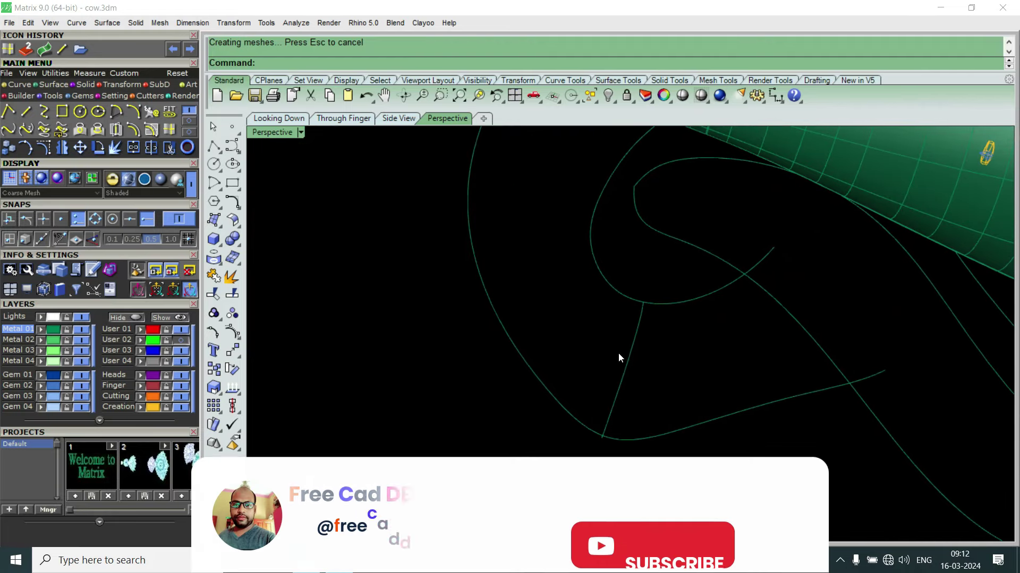
right_click_drag(633, 387, 584, 392)
scroll(596, 390, "up", 3)
scroll(606, 404, "up", 2)
scroll(601, 392, "down", 3)
scroll(659, 353, "down", 2)
mouse_move(661, 355)
right_mouse_down()
mouse_move(578, 287)
mouse_move(596, 364)
mouse_move(677, 397)
right_mouse_up()
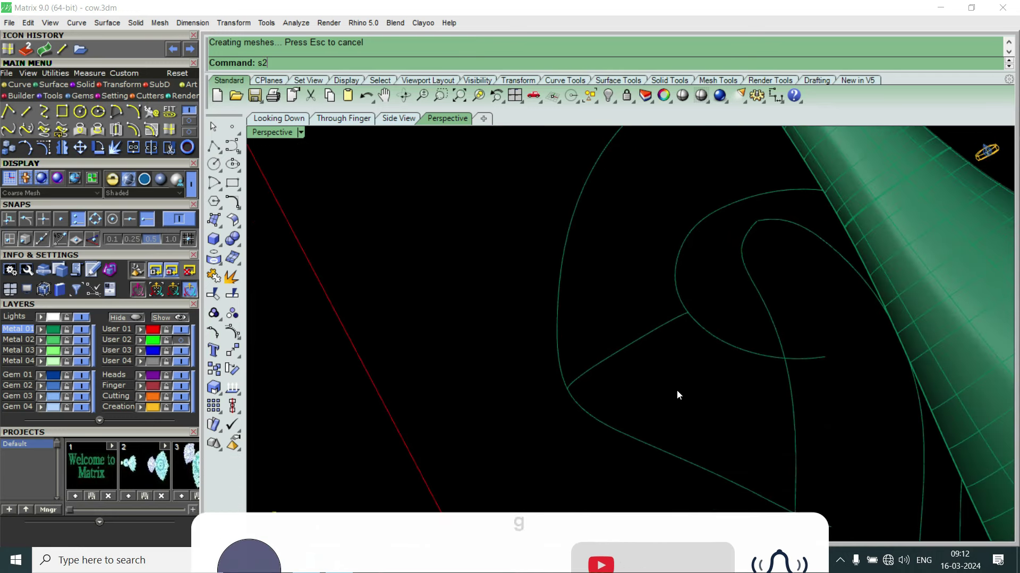
- Repeat the two-rail sweep, picking the tail's inner and outer rails and end cross-section
right_click(677, 391)
left_click(730, 348)
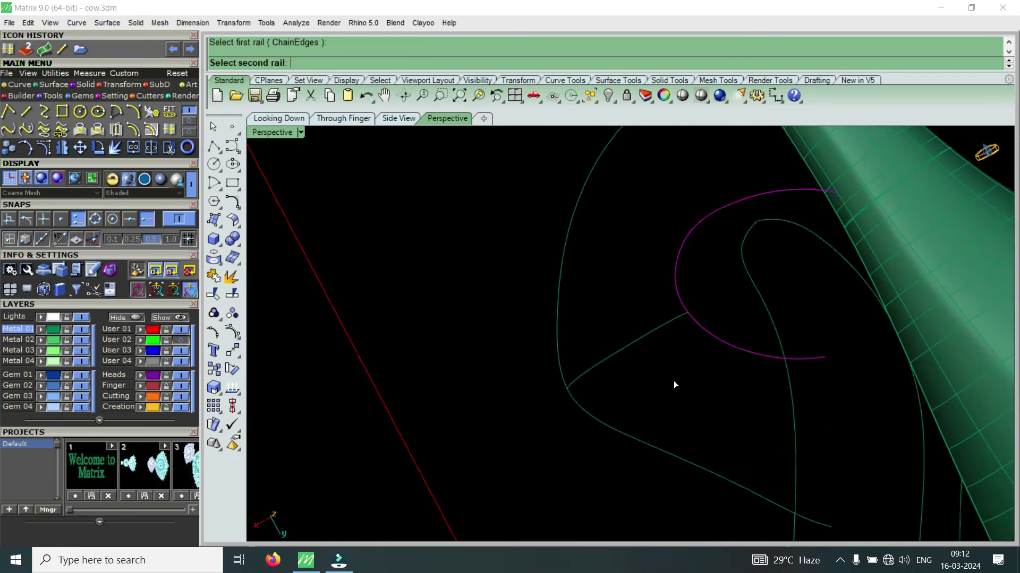
left_click(642, 444)
left_click(622, 349)
right_click(622, 349)
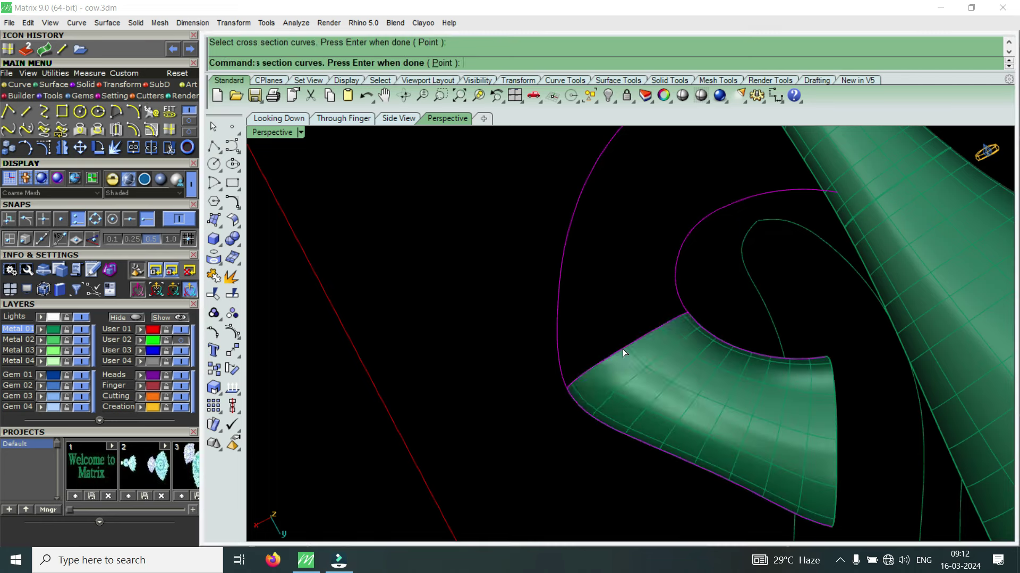
- Add two guide slashes across the tail rails and create the first tail surface
left_click(653, 361)
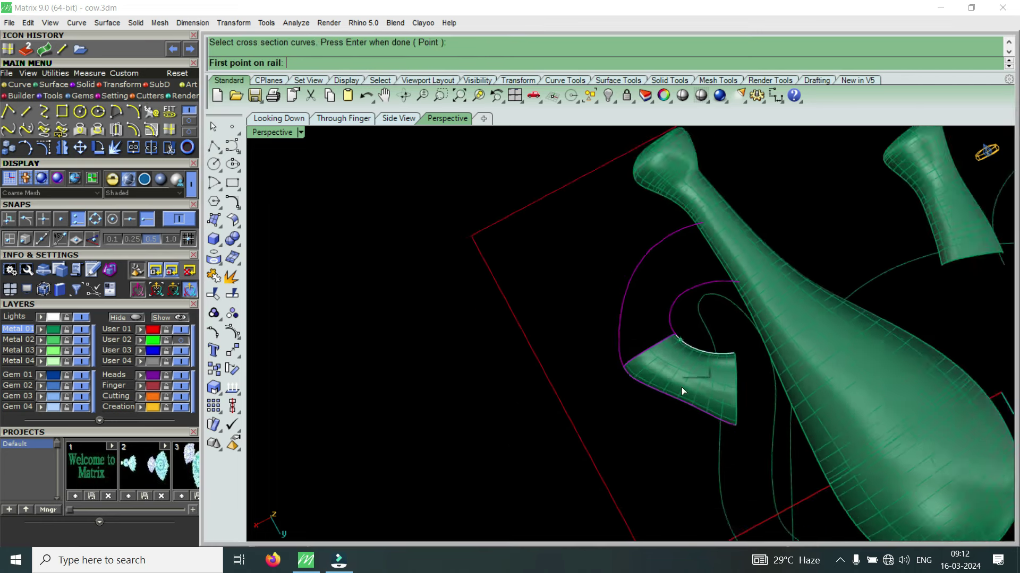
scroll(659, 340, "up", 5)
left_click(671, 314)
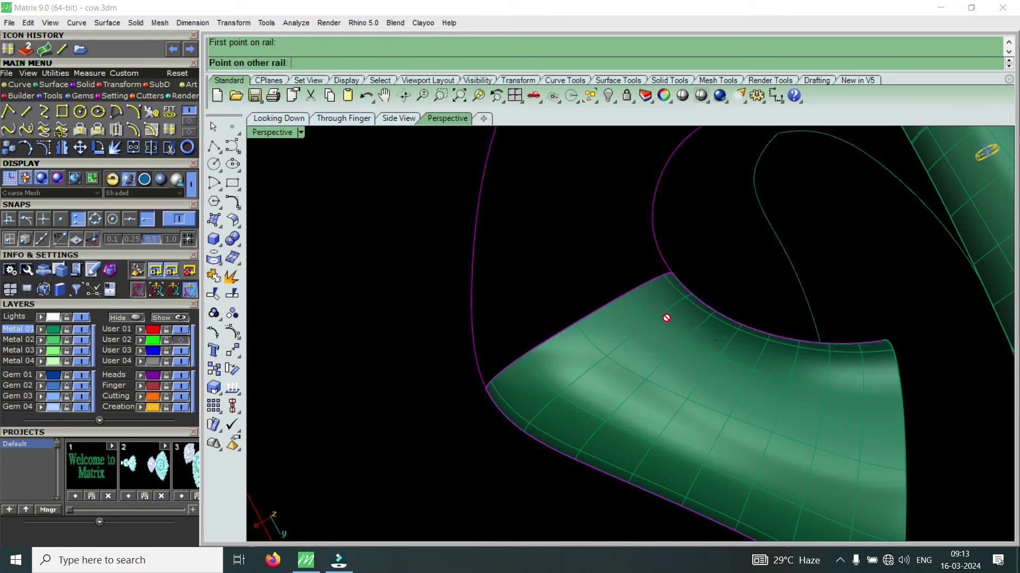
scroll(664, 319, "down", 2)
left_click(577, 407)
scroll(699, 375, "up", 1)
left_click(692, 342)
left_click(652, 462)
key("Return")
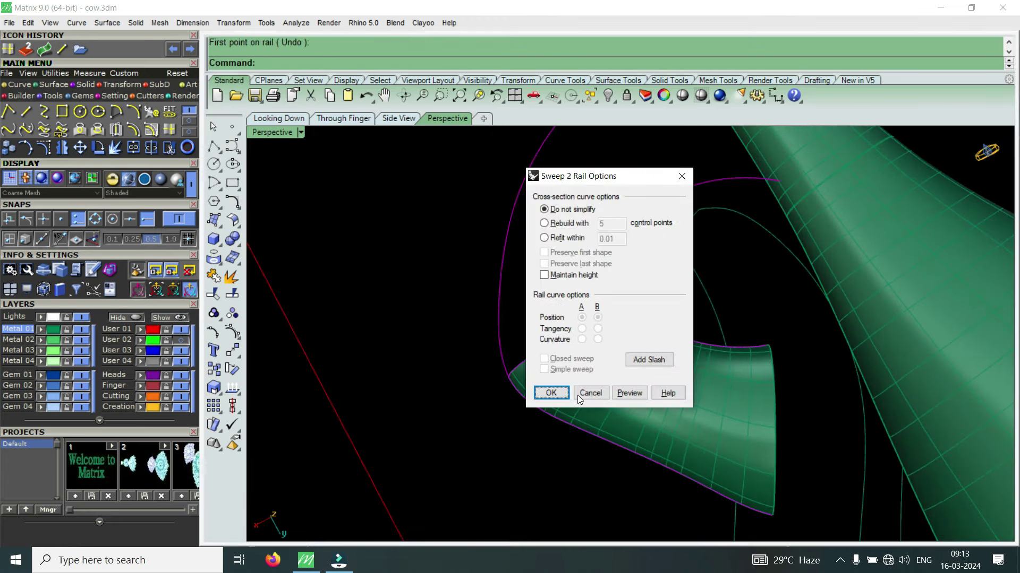
left_click(552, 393)
- Start a second two-rail sweep on the next tail rails, using the end cross-section curve
key("Return")
left_click(591, 281)
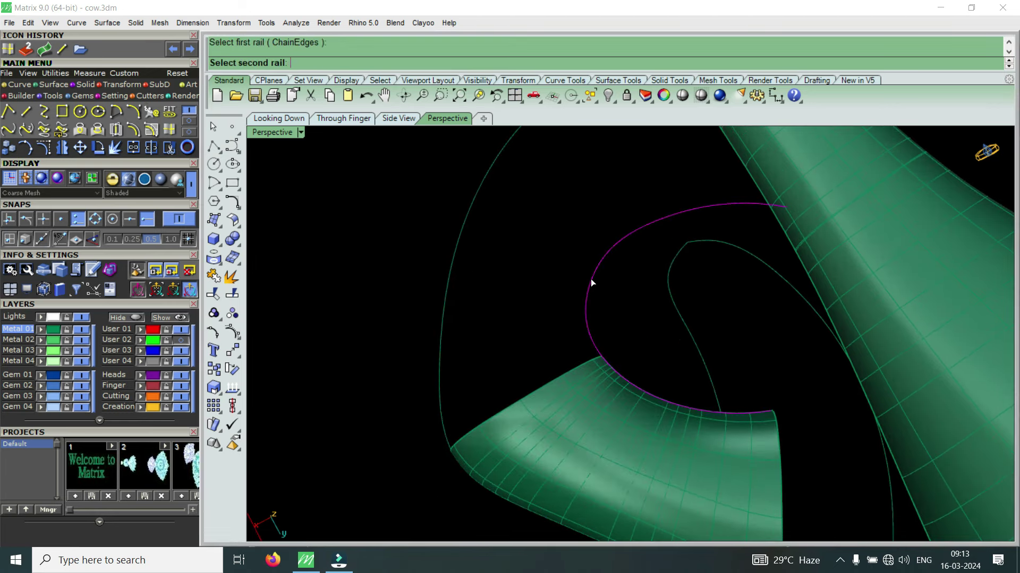
left_click(451, 280)
left_click(524, 396)
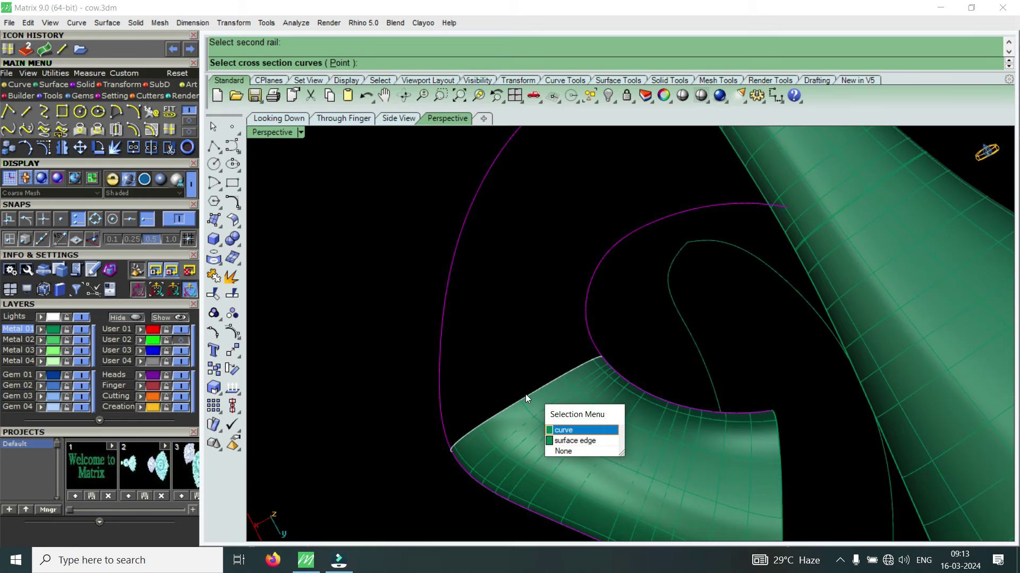
left_click(563, 431)
scroll(564, 410, "down", 3)
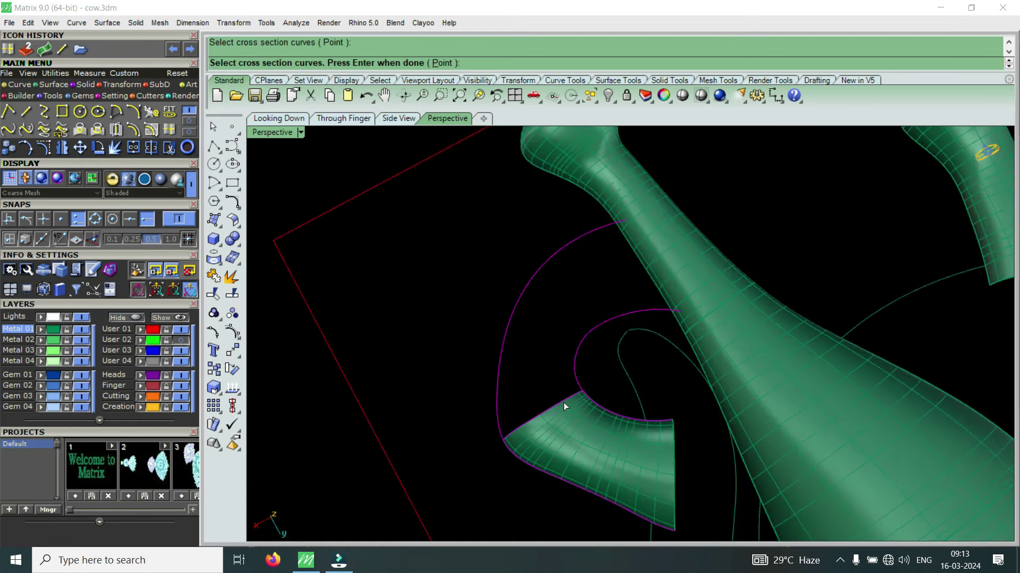
key("Return")
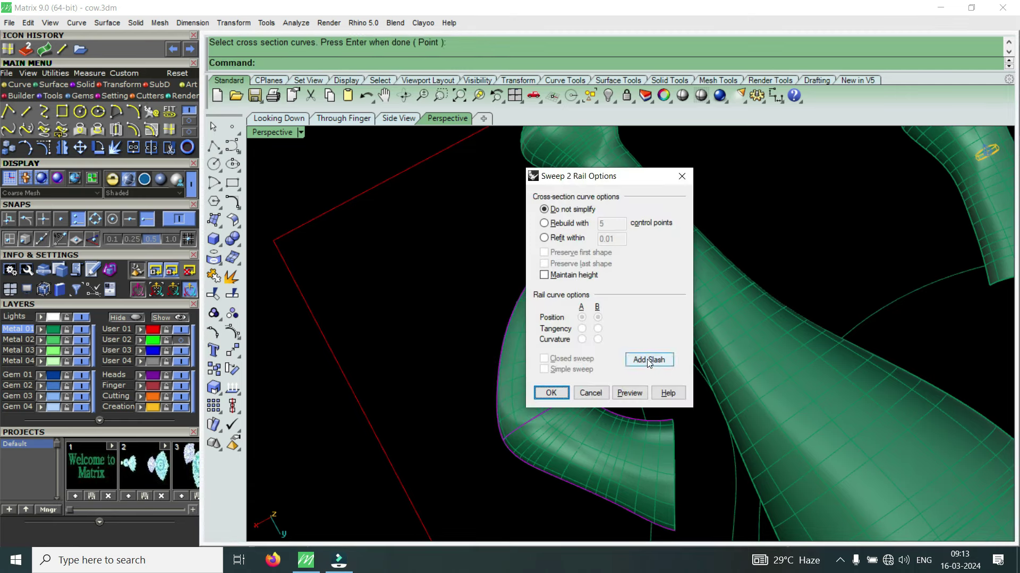
- Add a first guide slash between the outer and inner tail rails
left_click(649, 361)
scroll(656, 359, "up", 2)
scroll(564, 357, "up", 2)
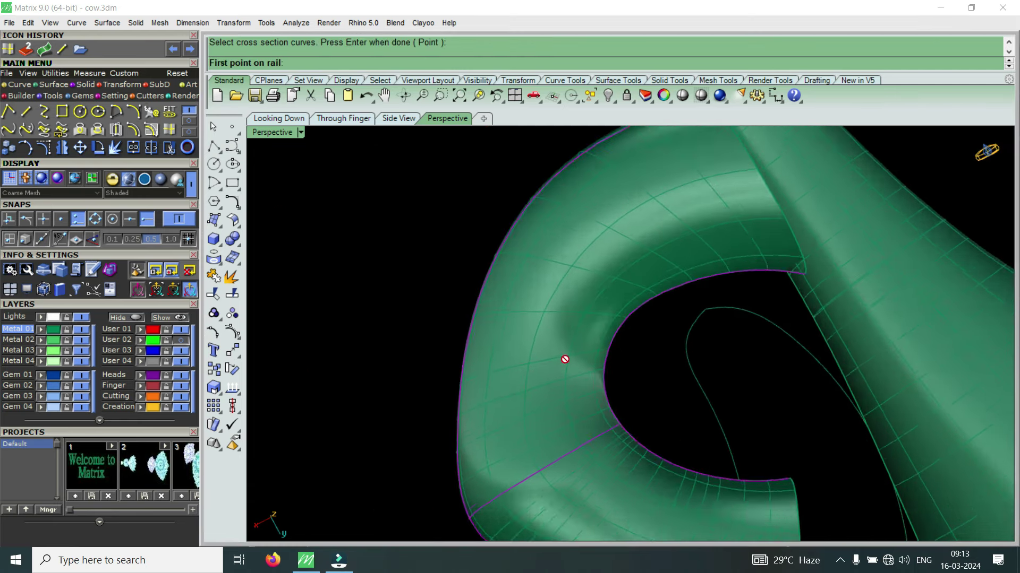
scroll(449, 422, "up", 2)
left_click(446, 419)
left_click(614, 409)
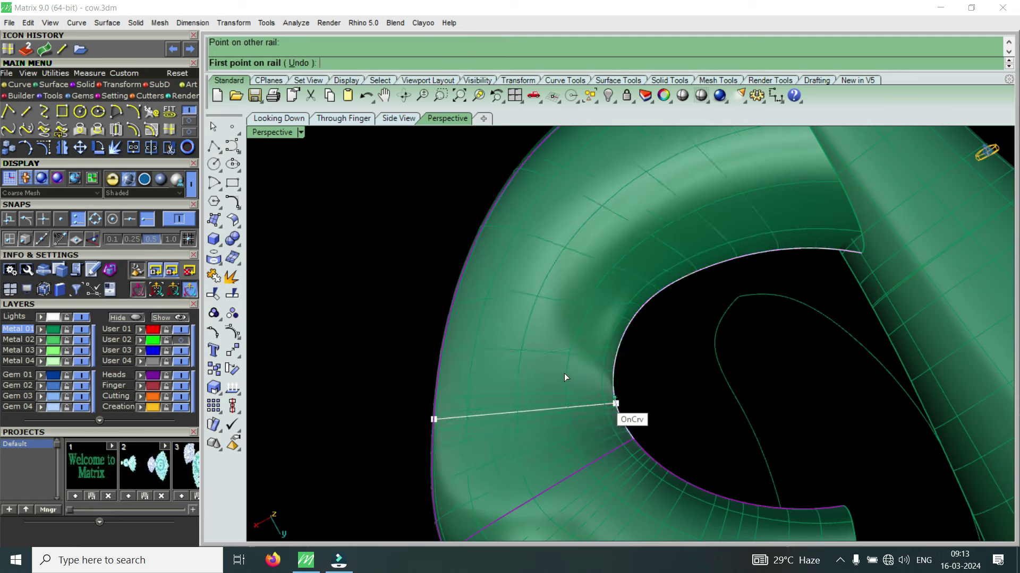
scroll(564, 374, "down", 2)
- Add five more guide slashes across the tail loop and create the second tail surface
left_click(585, 340)
left_click(549, 236)
left_click(613, 315)
scroll(613, 315, "down", 1)
left_click(613, 233)
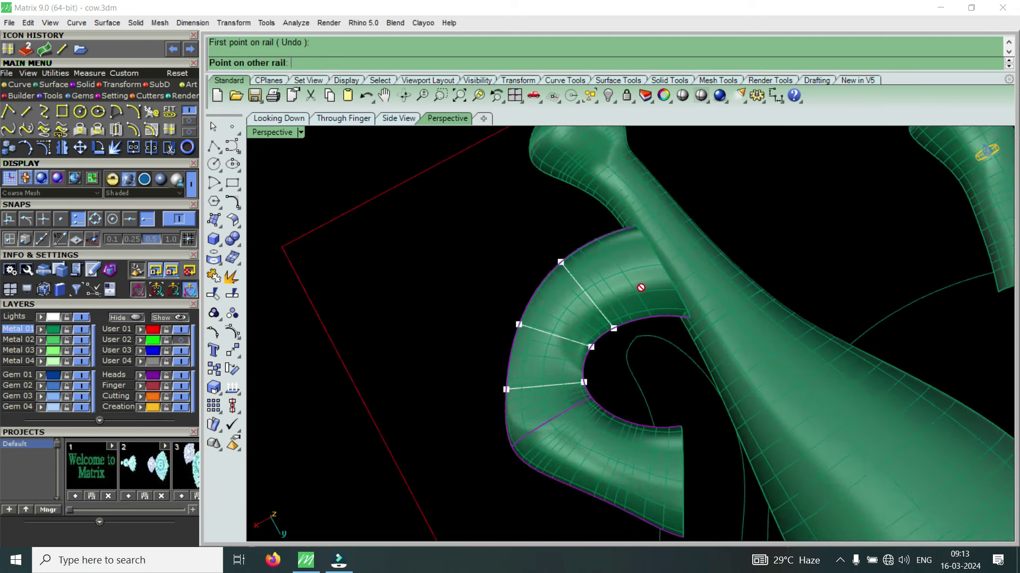
left_click(655, 316)
key("Return")
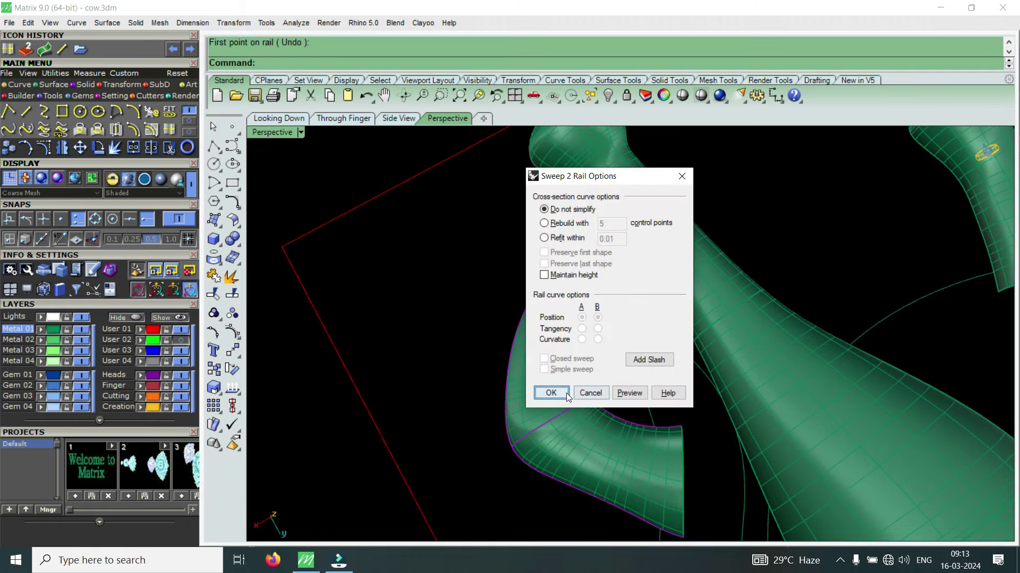
left_click(551, 393)
right_click_drag(548, 386, 581, 393)
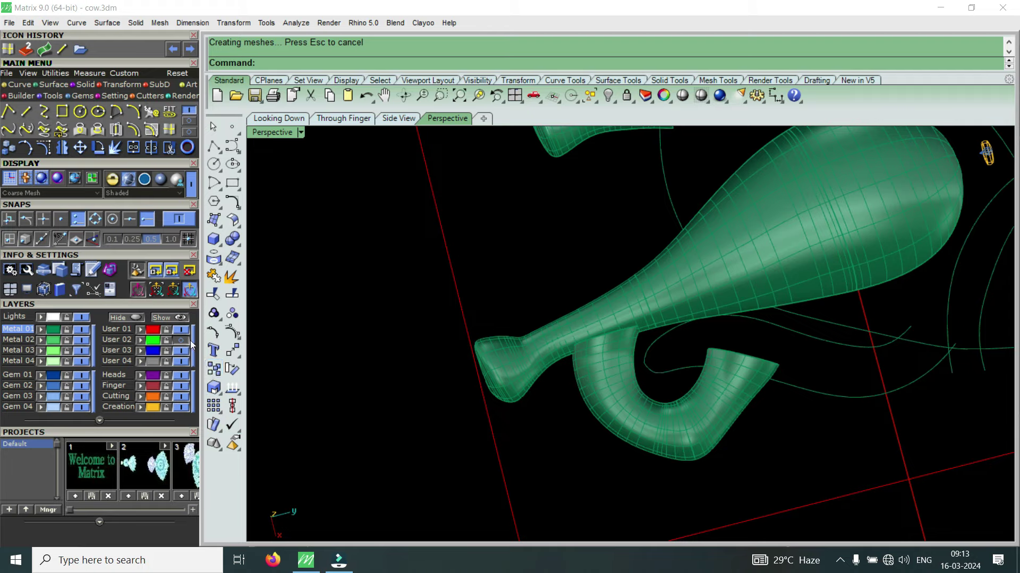
- Merge the two tail sweep surfaces into one with MergeSrf
scroll(538, 371, "down", 3)
mouse_move(538, 371)
right_mouse_down()
mouse_move(545, 387)
mouse_move(753, 367)
mouse_move(728, 406)
right_mouse_up()
scroll(728, 405, "up", 3)
scroll(677, 365, "up", 3)
right_click_drag(680, 436, 612, 409)
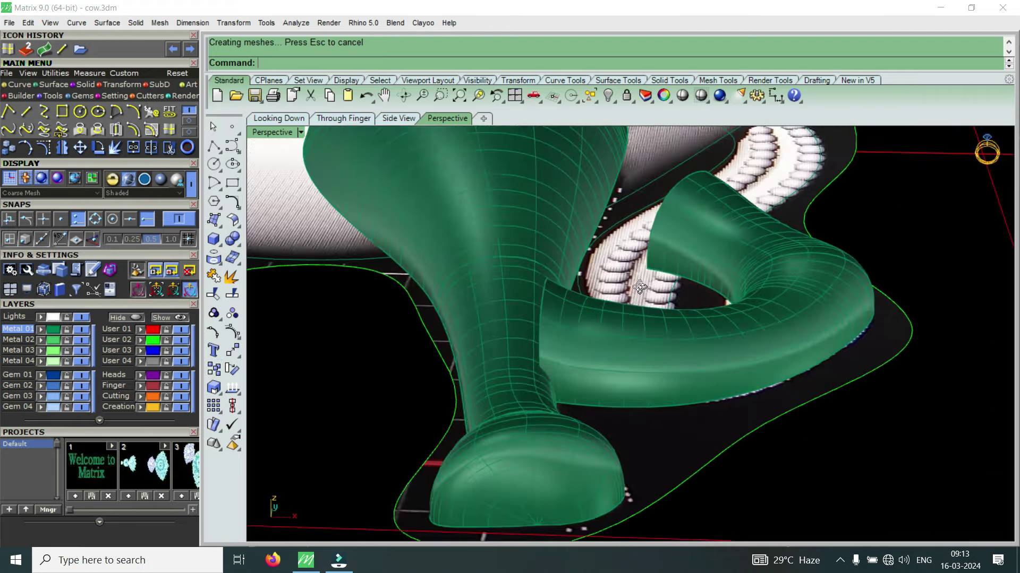
scroll(612, 409, "up", 3)
scroll(613, 409, "down", 3)
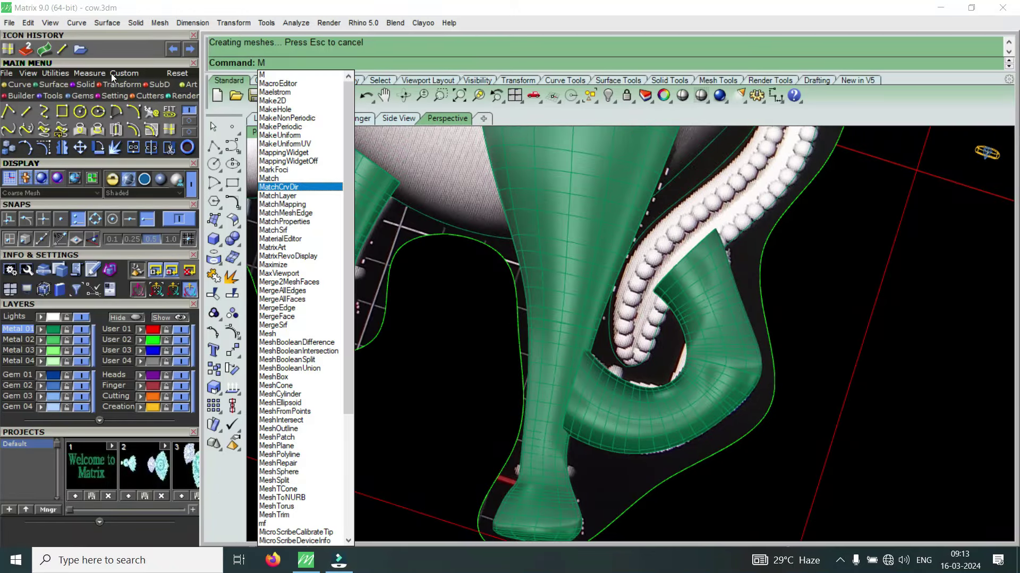
key("BackSpace")
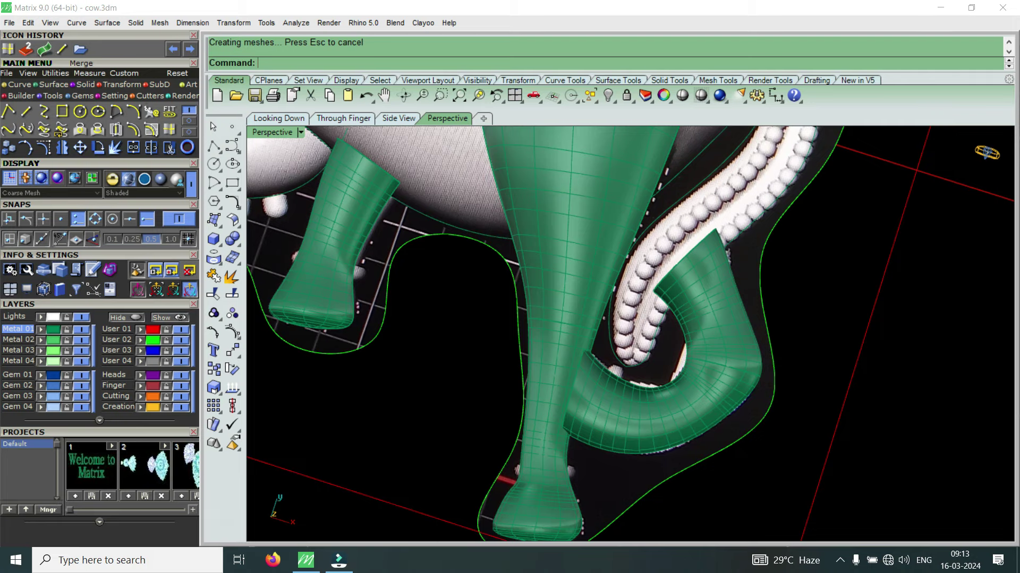
left_click(44, 49)
left_click(622, 410)
left_click(742, 329)
- Orbit the Perspective view to see the whole cow from a new angle
scroll(734, 391, "down", 10)
scroll(482, 259, "up", 3)
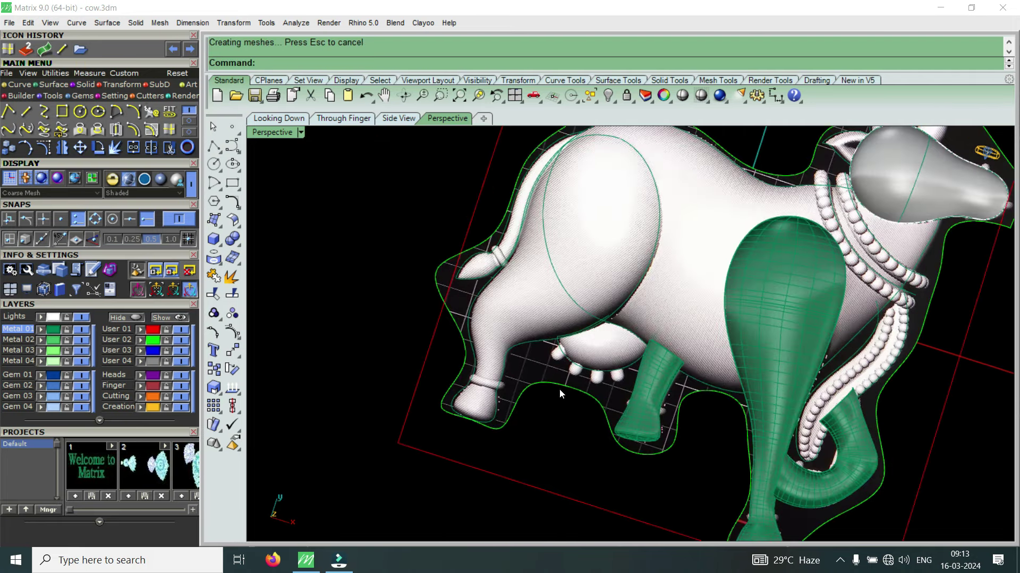
scroll(560, 393, "down", 2)
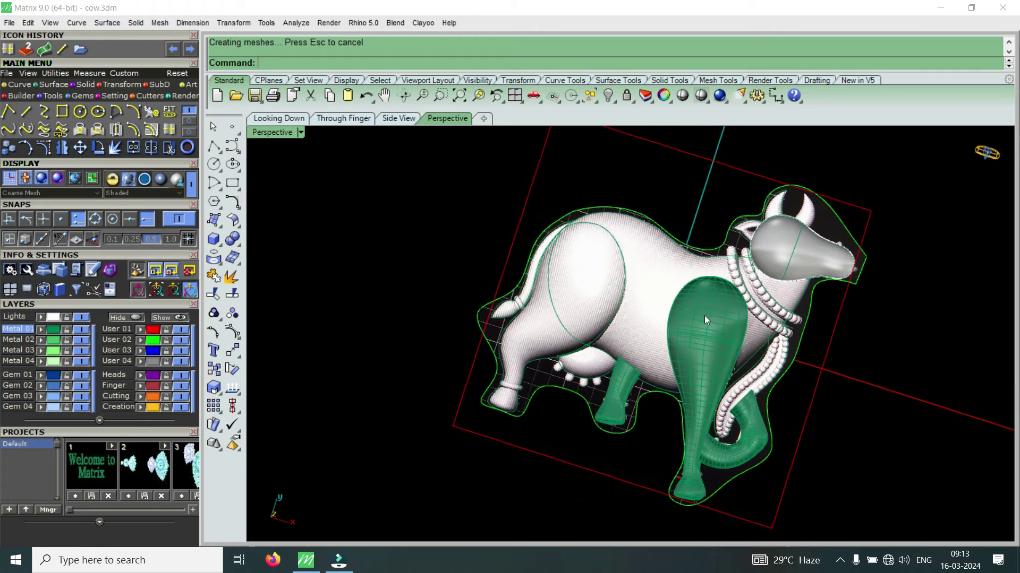
right_click_drag(693, 402, 749, 401)
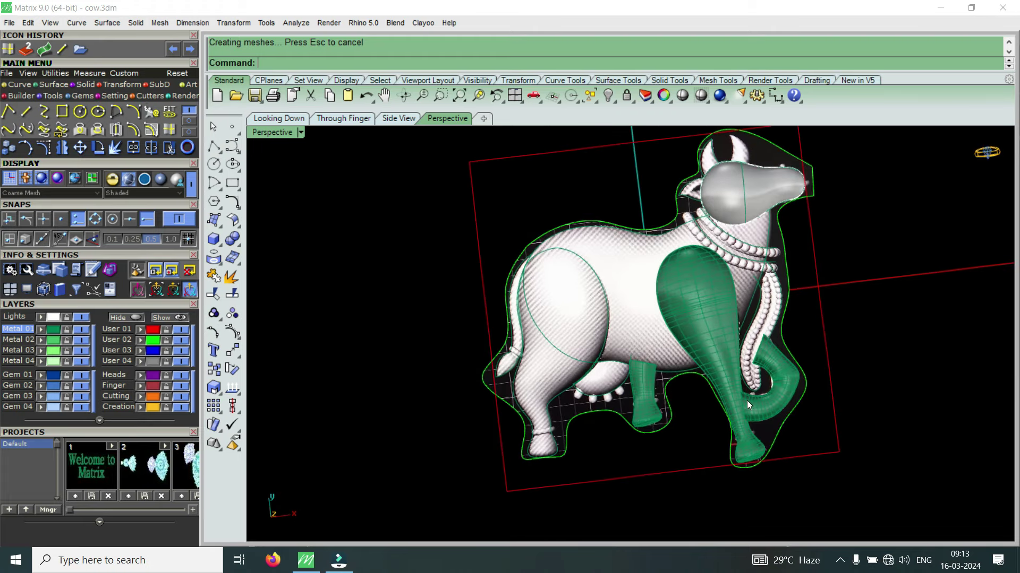
- Maximize the Looking Down viewport to show the whole cow from above
double_click(284, 137)
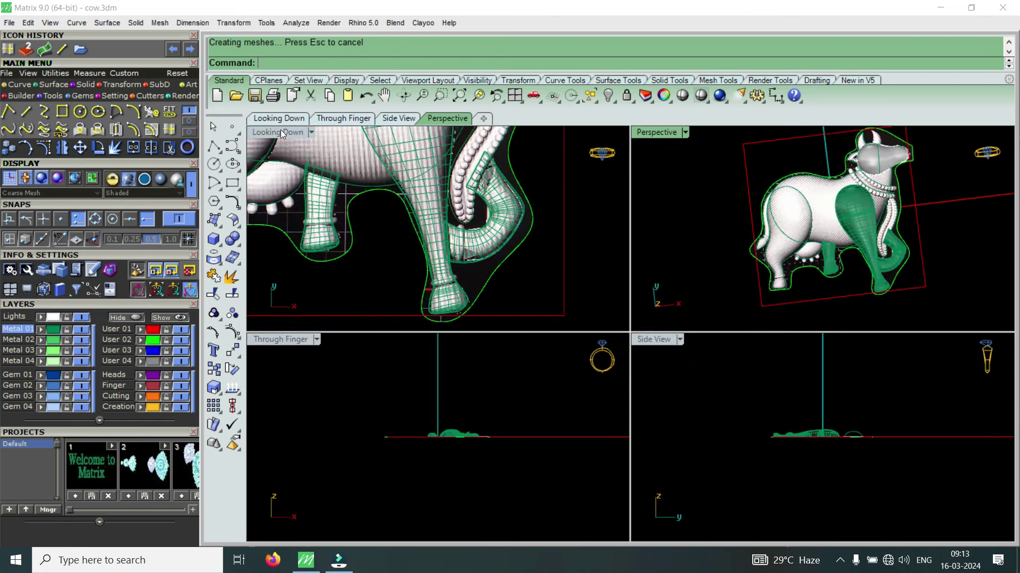
double_click(281, 131)
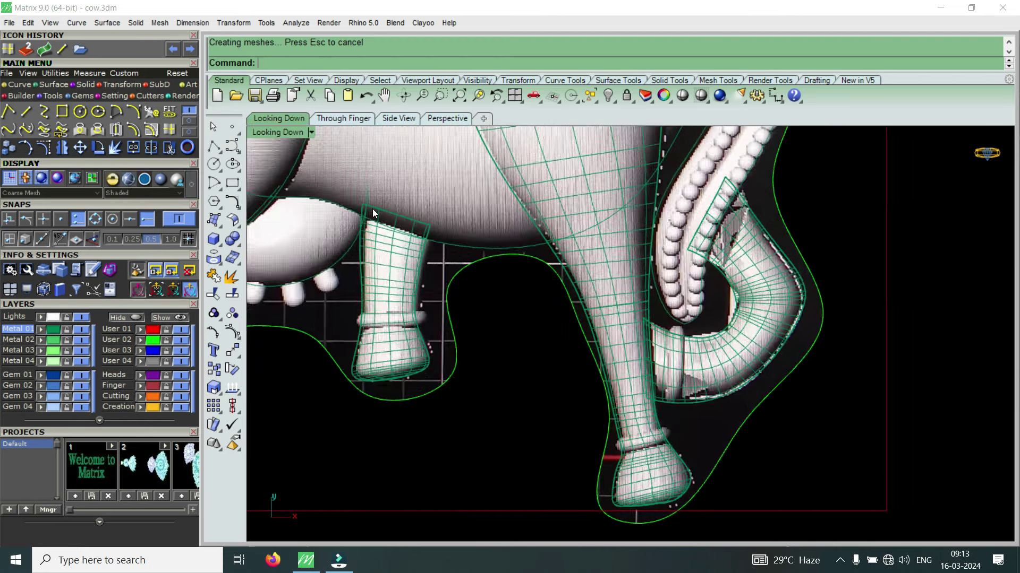
scroll(501, 348, "down", 3)
scroll(501, 349, "down", 1)
scroll(501, 349, "up", 1)
scroll(425, 301, "up", 3)
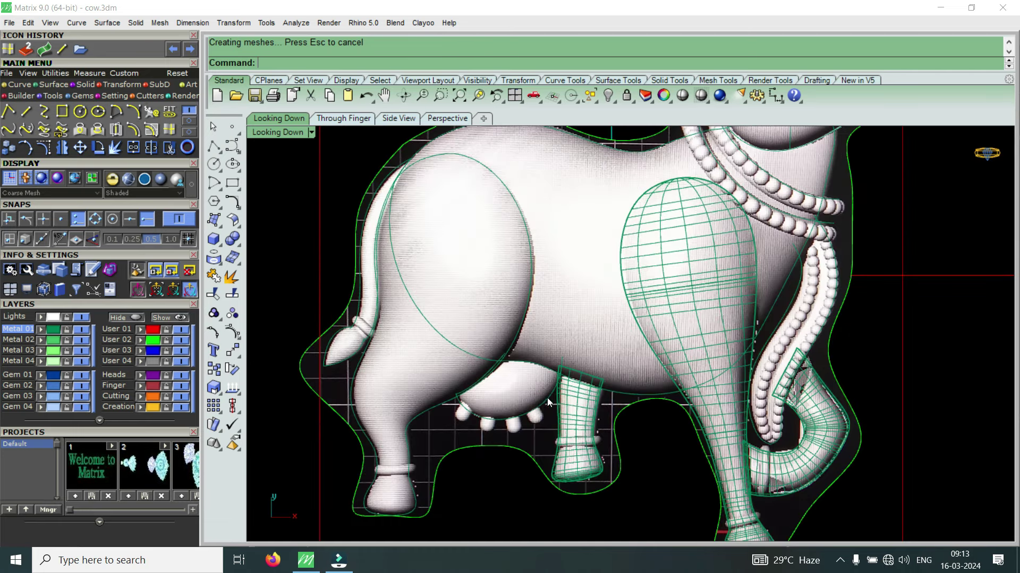
scroll(547, 398, "down", 2)
scroll(554, 378, "down", 1)
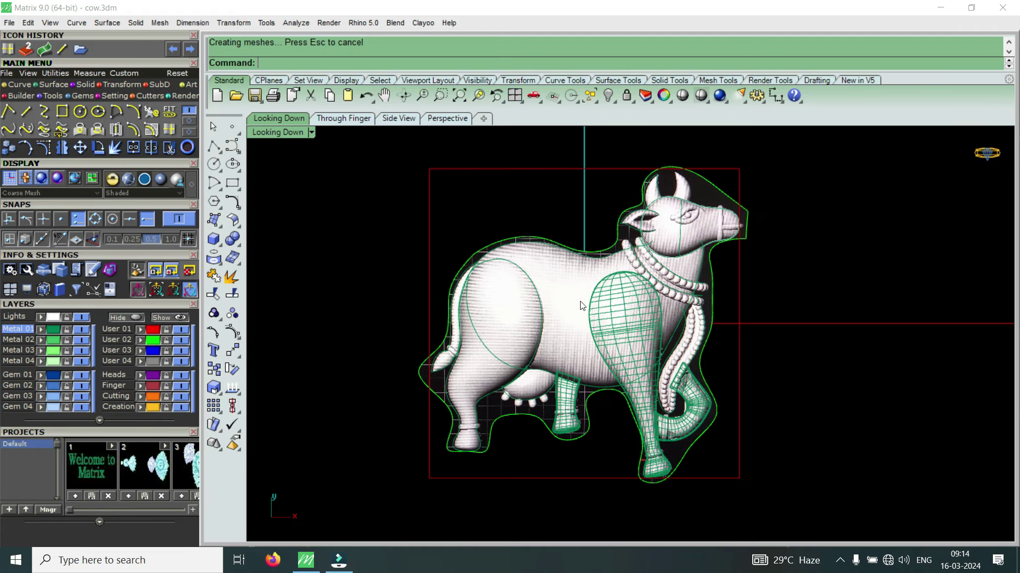
- Hide the User 02 cow mesh layer and select the two hind-leg outline curves
scroll(488, 339, "up", 2)
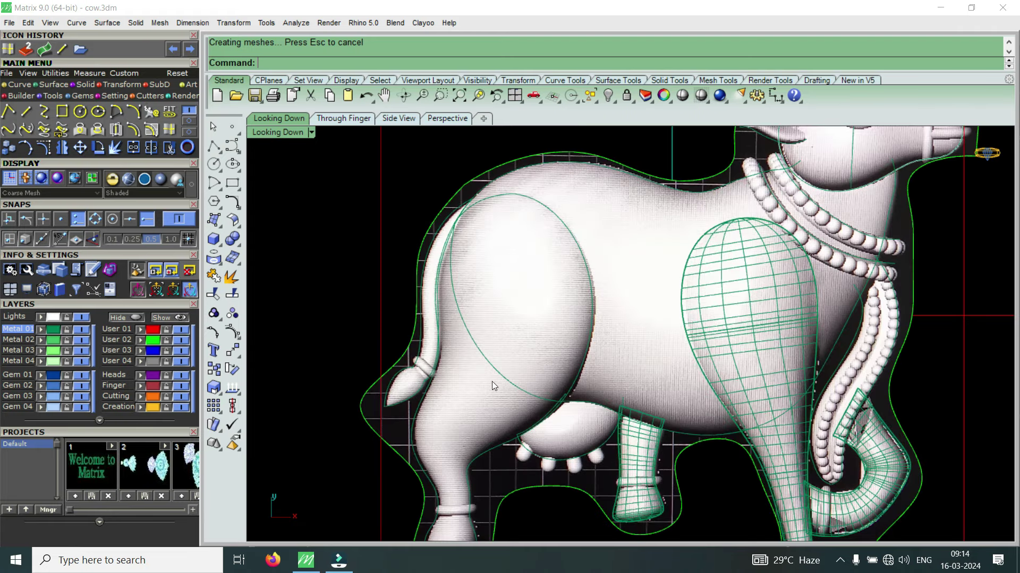
left_click(180, 340)
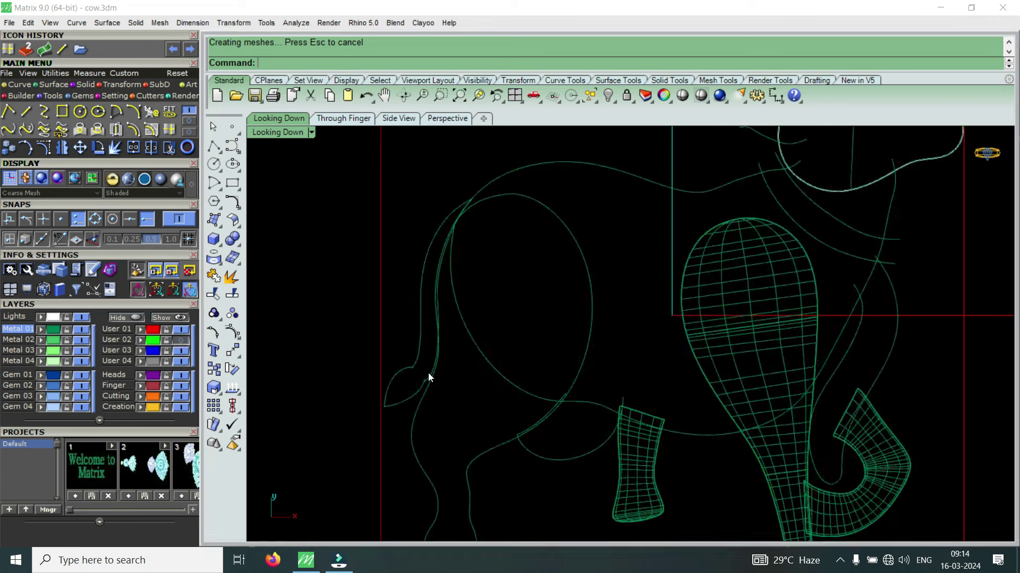
left_click(583, 352)
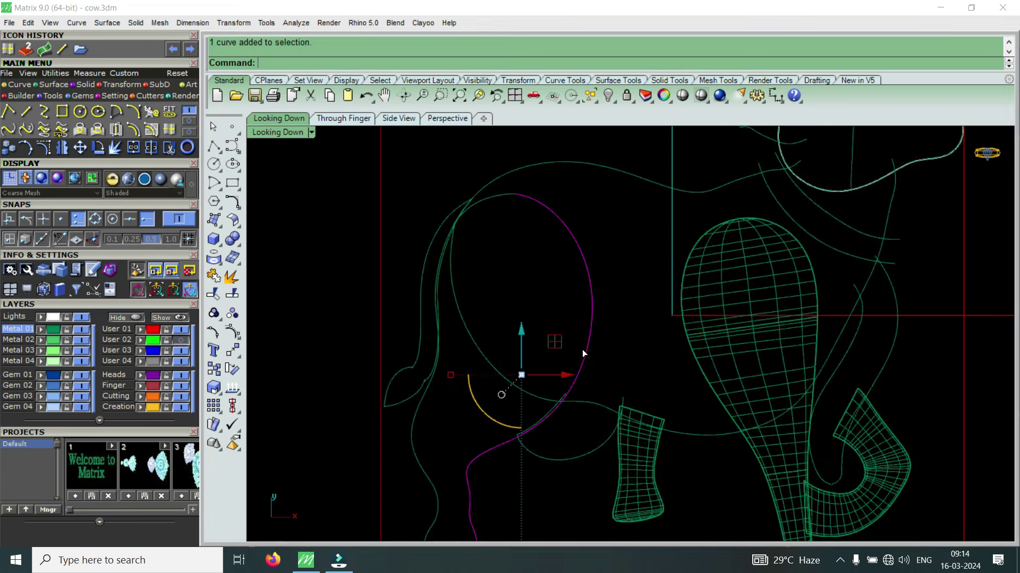
scroll(445, 419, "down", 5)
scroll(445, 433, "up", 5)
left_click_drag(492, 434, 358, 444)
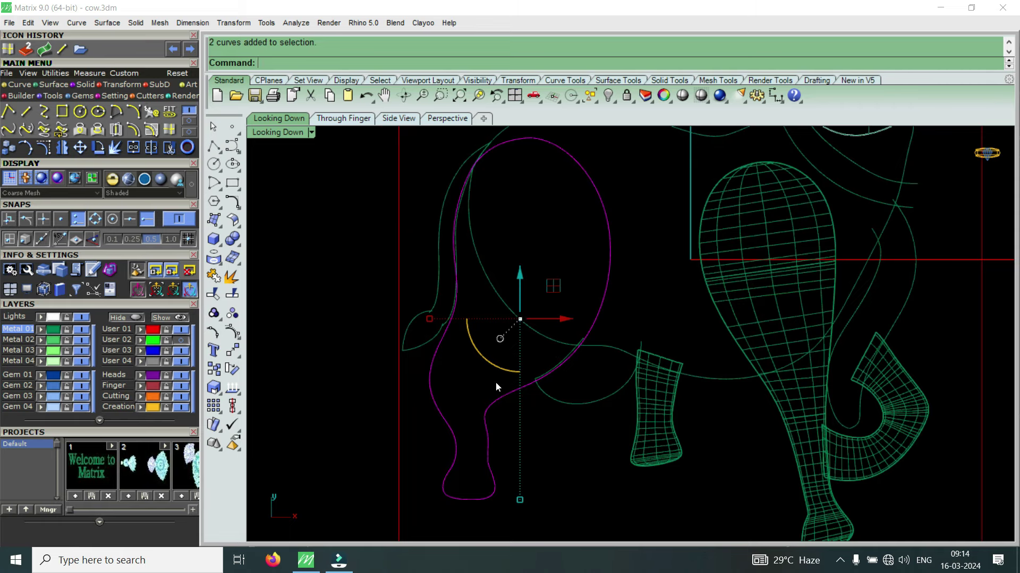
- Recolour the two hind-leg outline curves red and select the front leg's cross-section line
key("Escape")
scroll(671, 333, "down", 3)
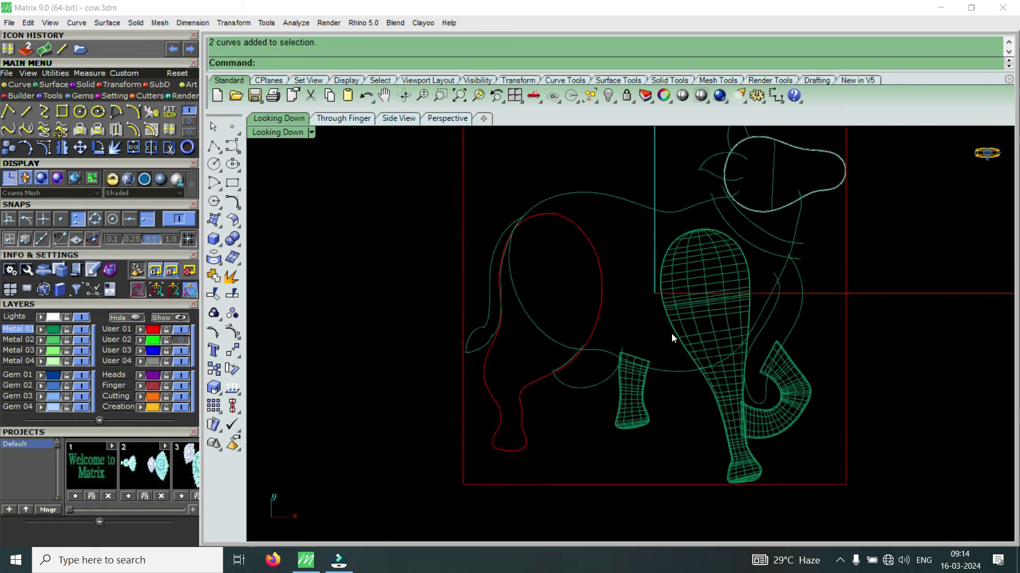
scroll(700, 284, "up", 6)
left_click_drag(599, 346, 856, 256)
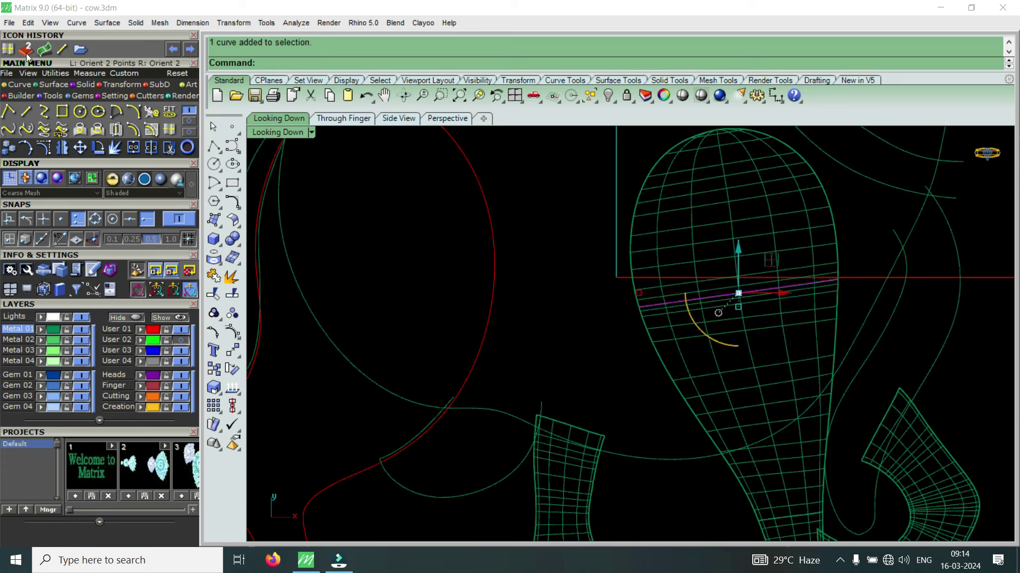
- Copy the upper front-leg cross-section line onto the hind leg, scaled between the red outlines
left_click(639, 307)
left_click(841, 277)
scroll(818, 303, "down", 1)
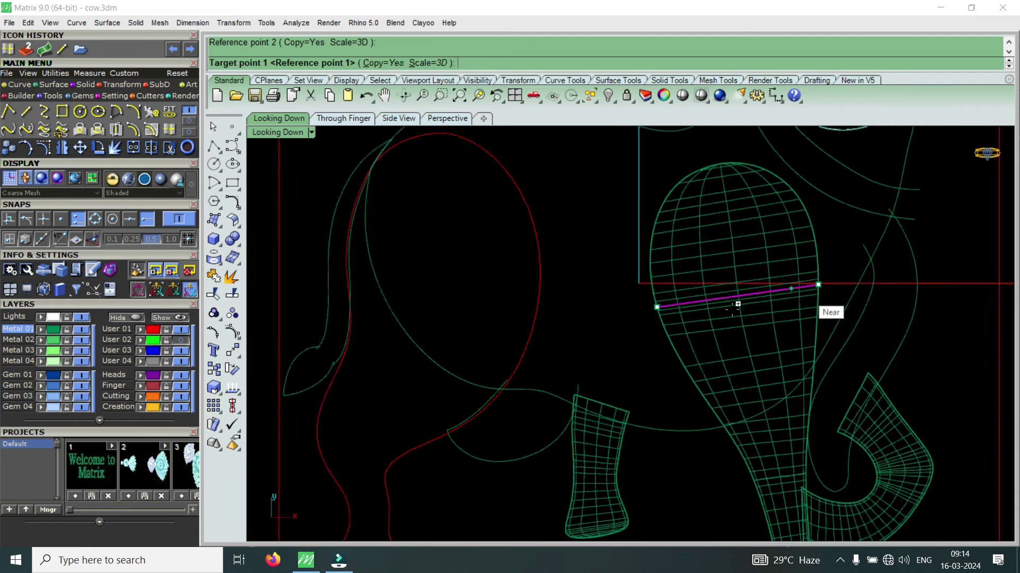
scroll(818, 302, "down", 1)
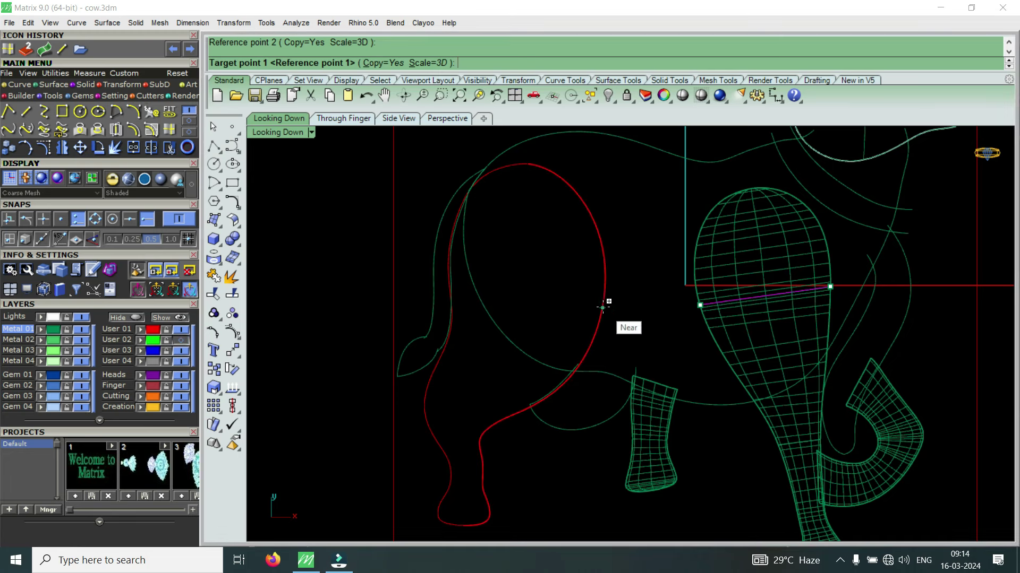
left_click(604, 297)
scroll(451, 279, "up", 5)
scroll(449, 278, "up", 5)
left_click(437, 287)
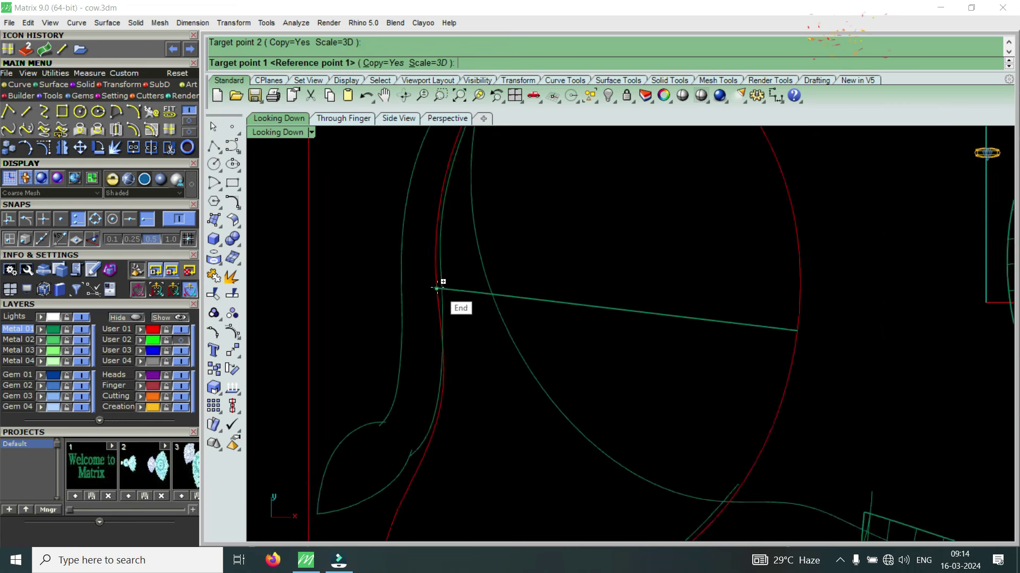
scroll(442, 284, "down", 3)
scroll(486, 287, "down", 3)
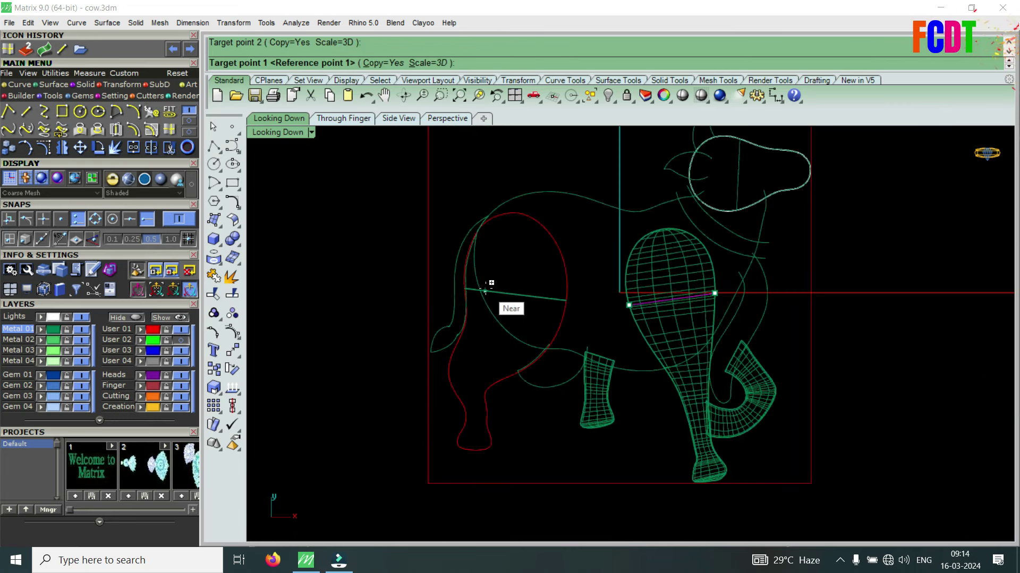
key("Return")
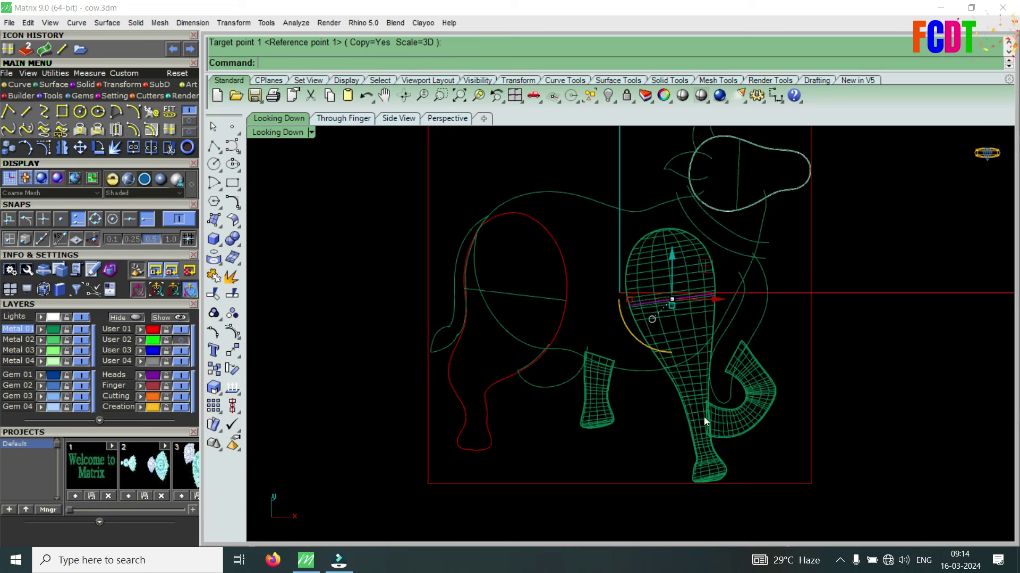
scroll(703, 416, "up", 2)
scroll(700, 443, "up", 2)
- Copy the lower front-leg cross-section line across the lower hind leg with Orient 2 Points
left_click_drag(615, 428, 731, 308)
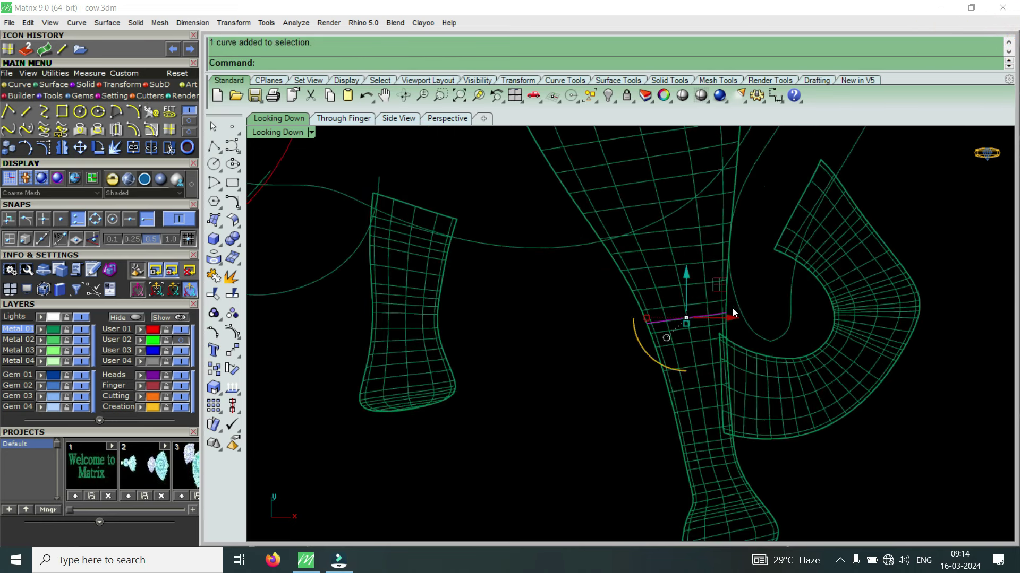
scroll(732, 308, "up", 2)
key("Return")
left_click(731, 307)
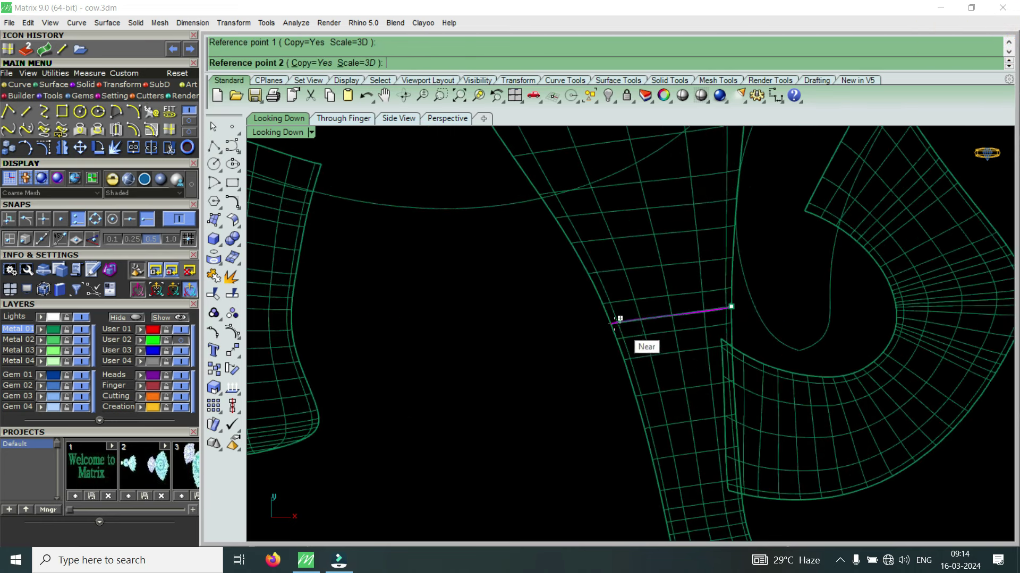
left_click(619, 319)
scroll(619, 319, "down", 2)
scroll(588, 321, "down", 2)
scroll(588, 321, "down", 2)
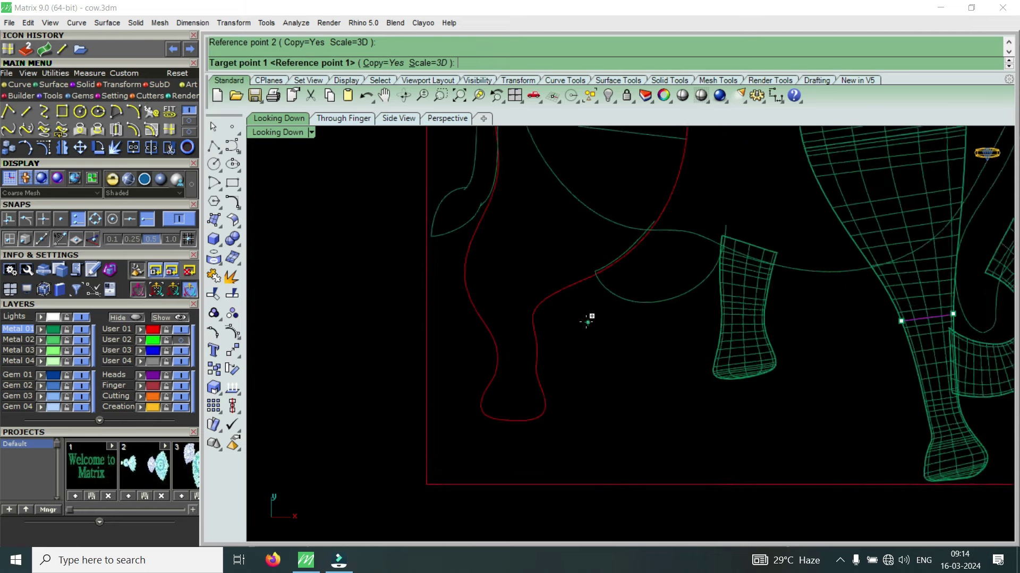
scroll(588, 321, "up", 2)
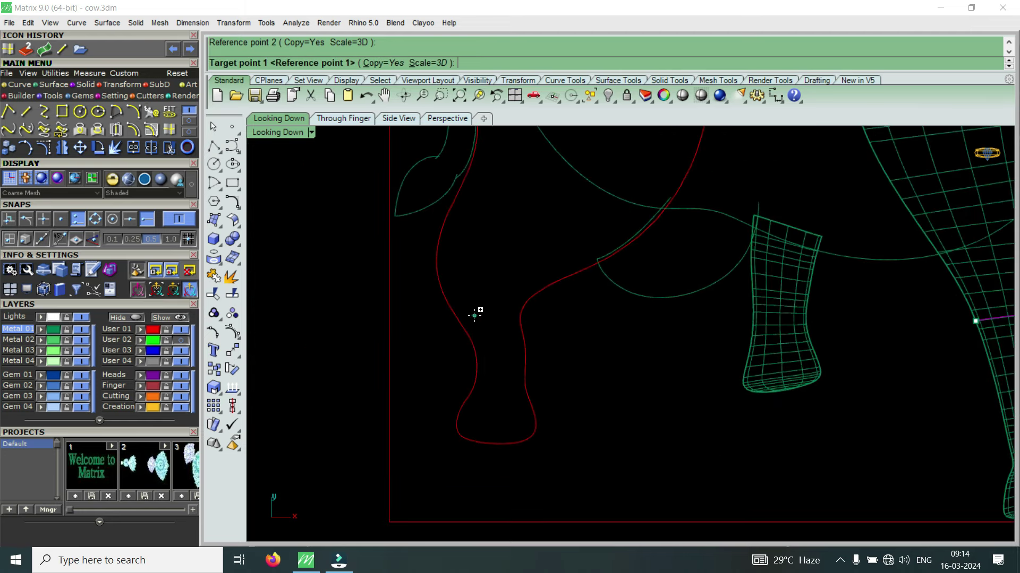
left_click(475, 346)
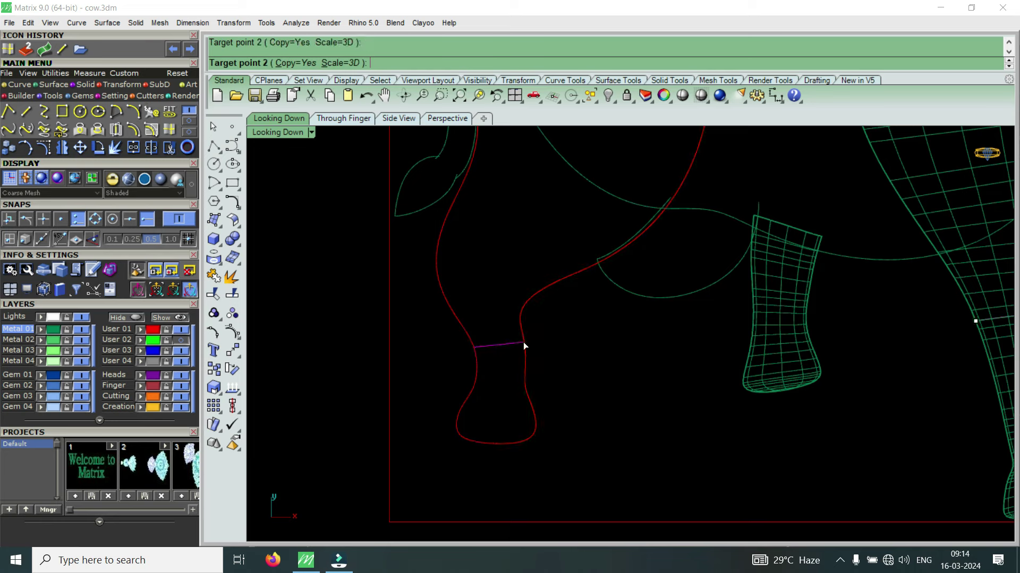
scroll(524, 341, "down", 2)
scroll(525, 342, "down", 1)
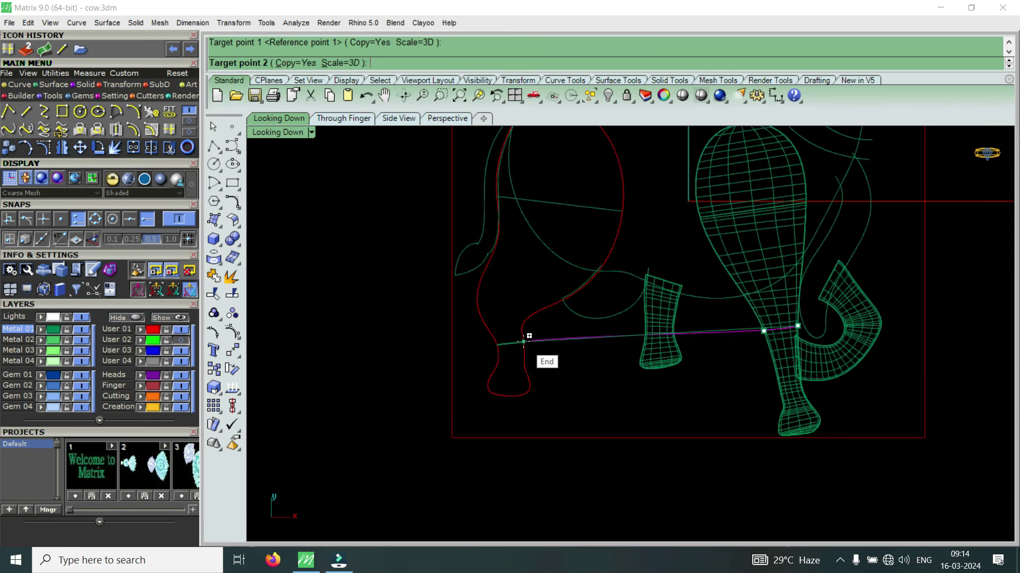
left_click(524, 341)
scroll(527, 342, "down", 3)
scroll(565, 262, "up", 1)
scroll(565, 262, "up", 1)
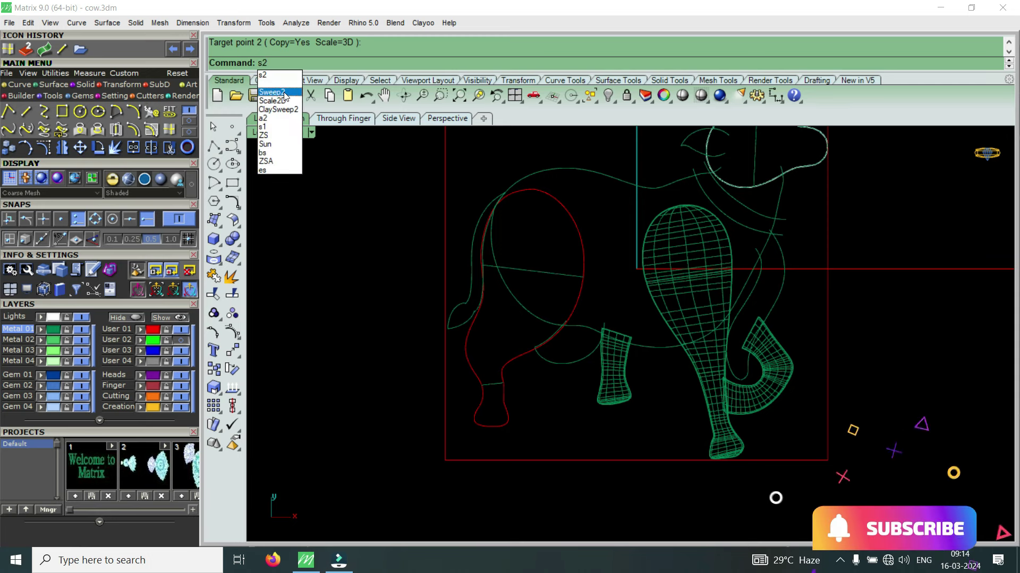
- Set up a Sweep2 using the hind leg's two outline rails and the upper cross-section line
left_click(284, 94)
left_click(580, 251)
scroll(466, 257, "up", 2)
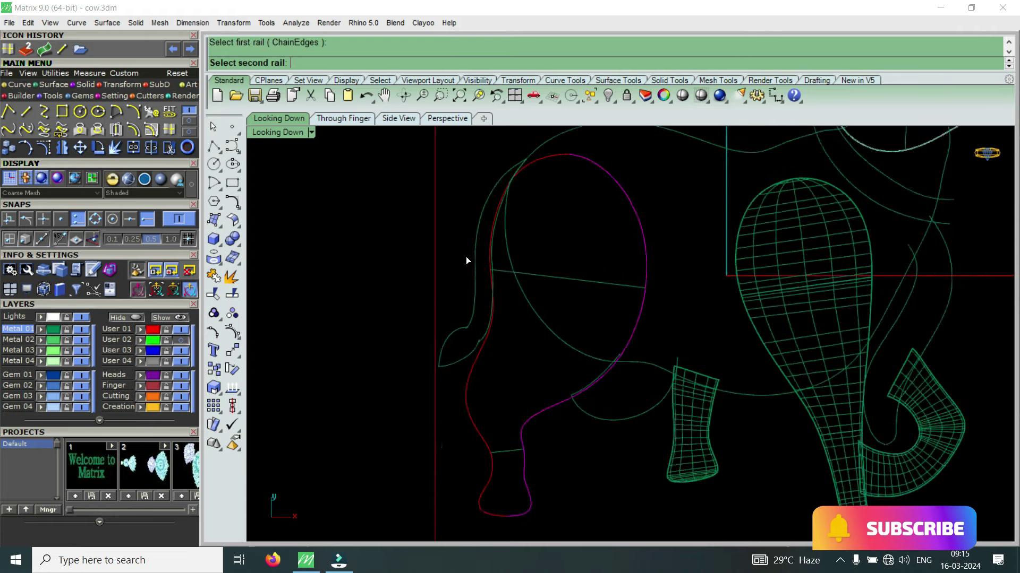
scroll(490, 260, "up", 2)
left_click(489, 259)
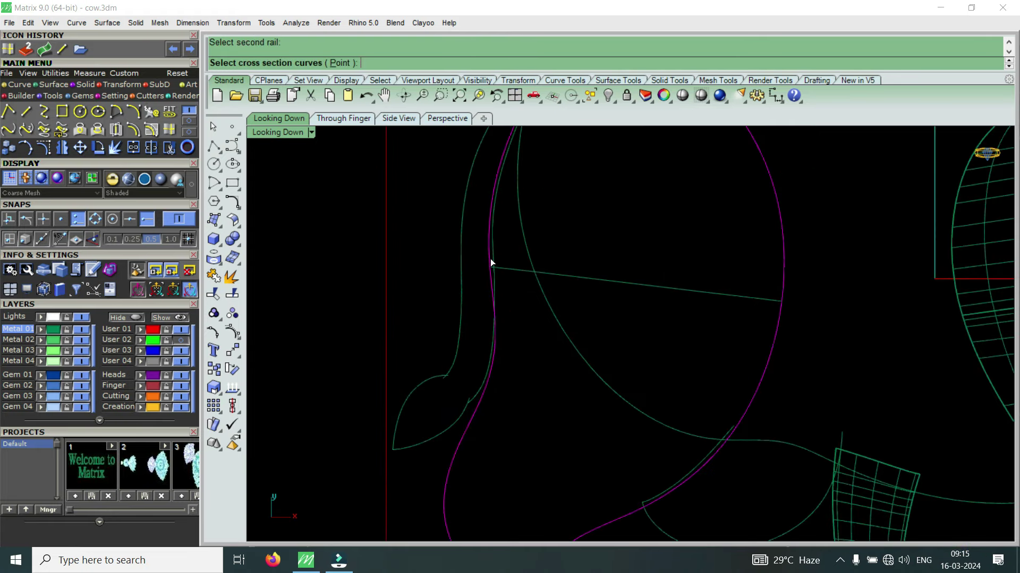
left_click(525, 272)
key("Return")
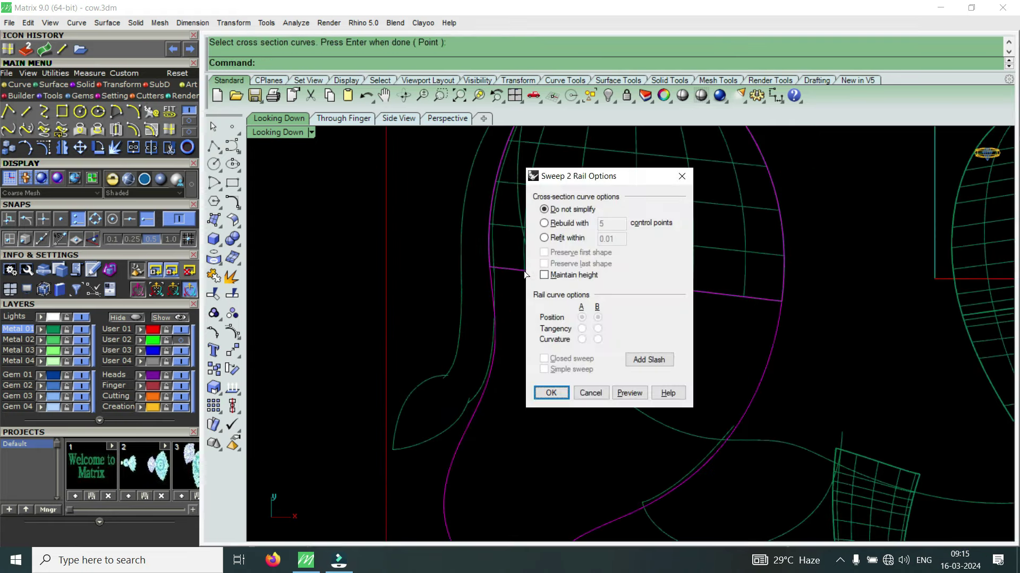
- Add two slash lines between the rails and create the upper haunch sweep surface
left_click(643, 362)
scroll(574, 300, "up", 2)
scroll(569, 295, "up", 2)
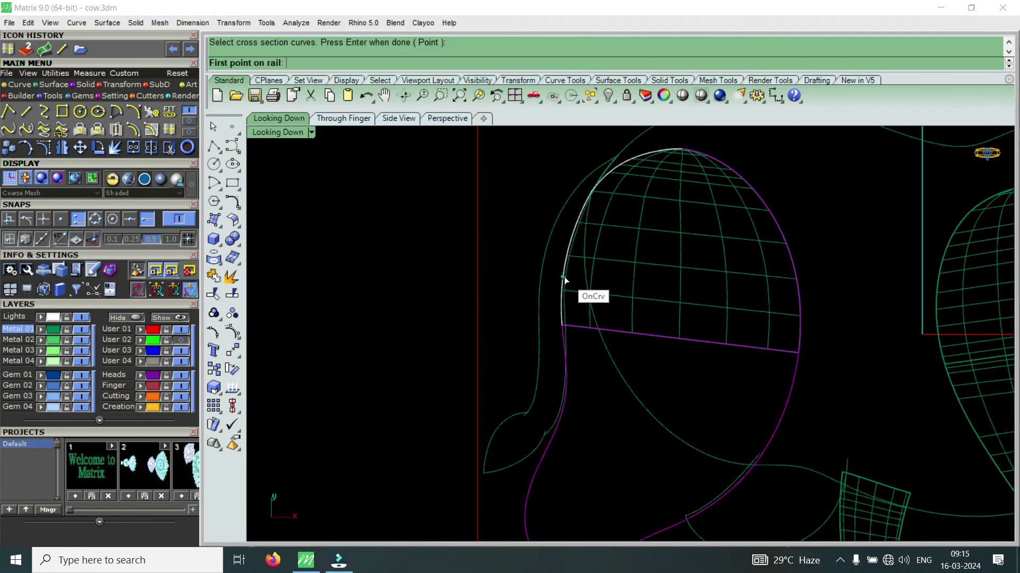
left_click(575, 283)
left_click(850, 301)
left_click(592, 202)
left_click(814, 208)
key("Return")
left_click(568, 393)
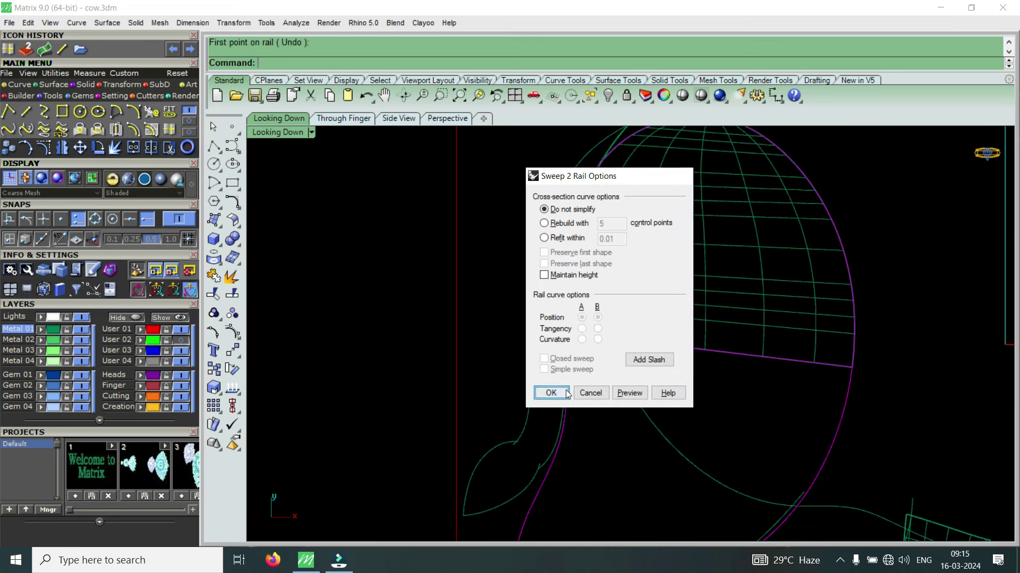
scroll(651, 295, "down", 3)
scroll(630, 375, "up", 1)
scroll(687, 436, "up", 1)
key("Return")
- Pick the lower hind-leg rails and the thigh cross-section curves for the sweep
left_click(685, 446)
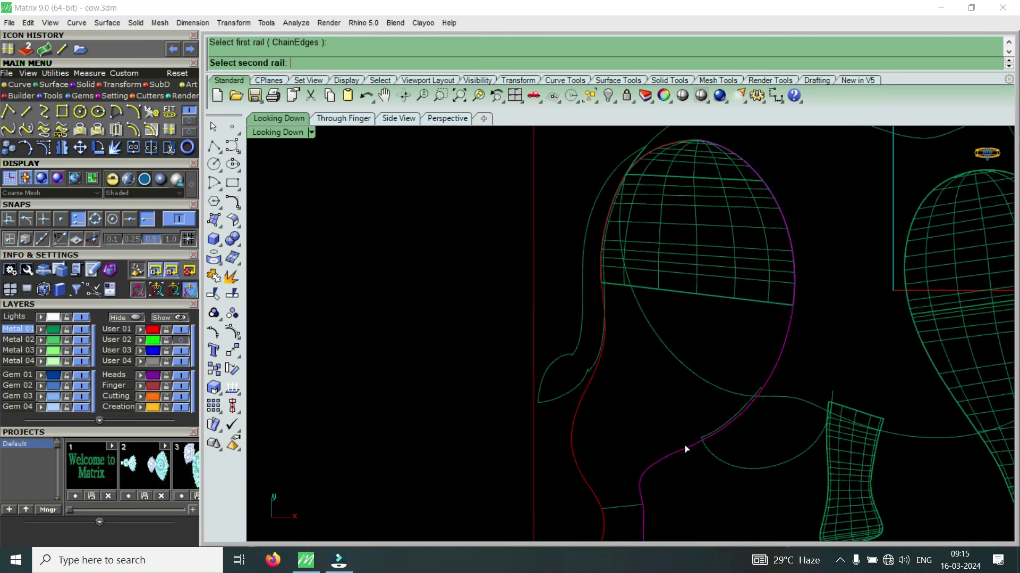
left_click(573, 433)
left_click(627, 507)
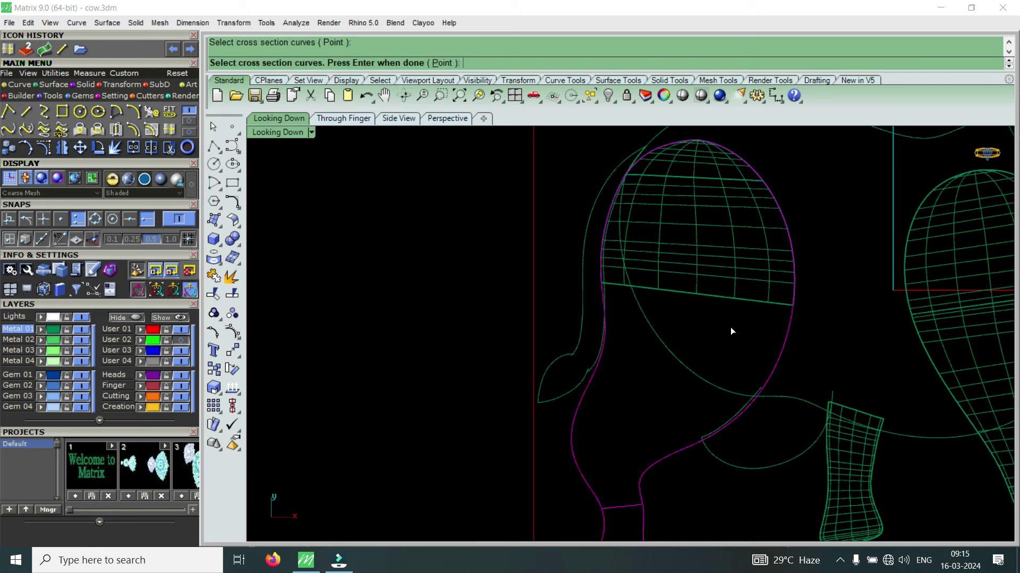
left_click(744, 301)
left_click(789, 336)
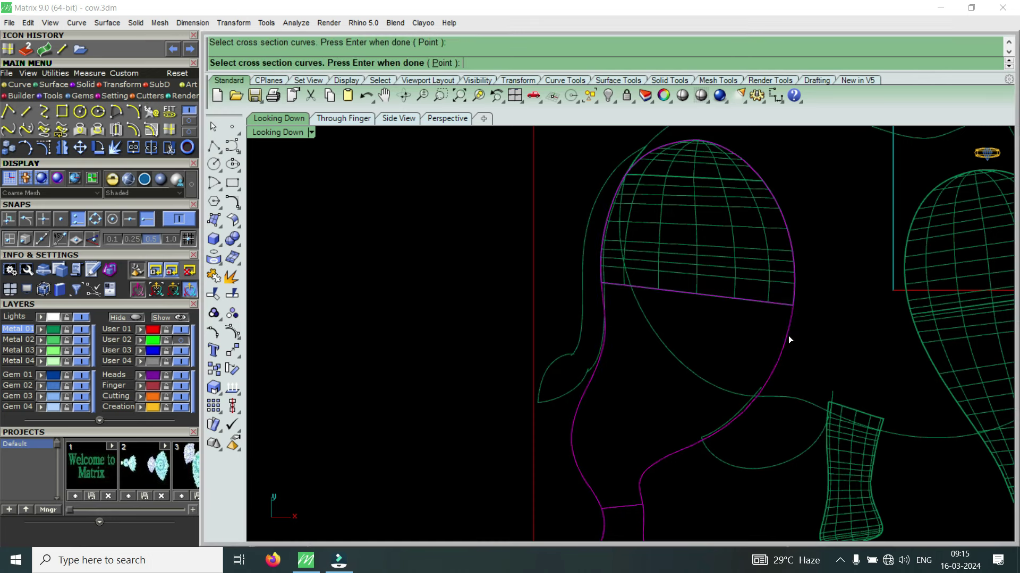
key("Return")
- Add three slashes between the rails and create the green thigh sweep surface
left_click(668, 360)
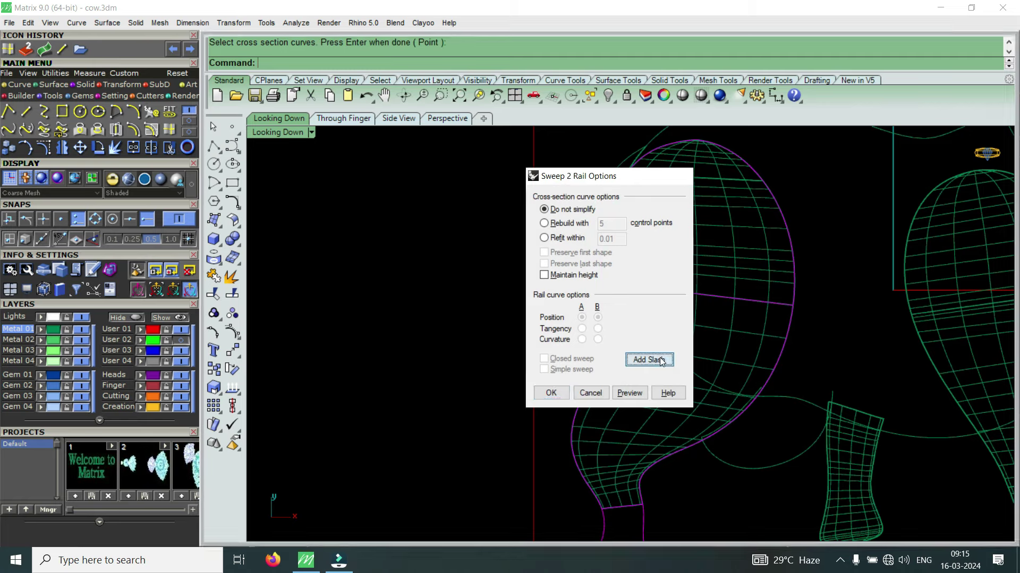
scroll(746, 300, "up", 6)
left_click(607, 311)
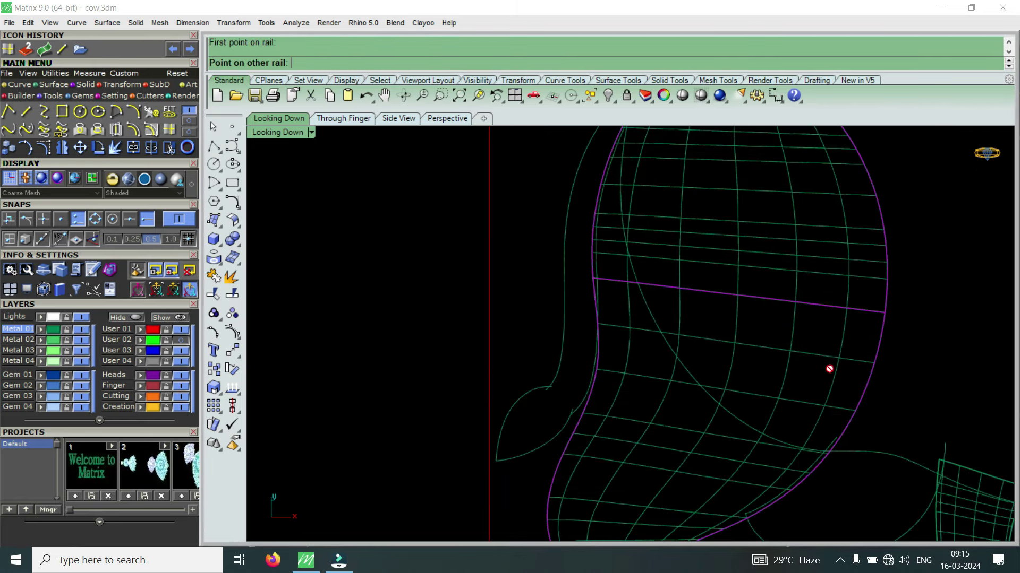
left_click(866, 372)
scroll(762, 346, "down", 3)
left_click(667, 389)
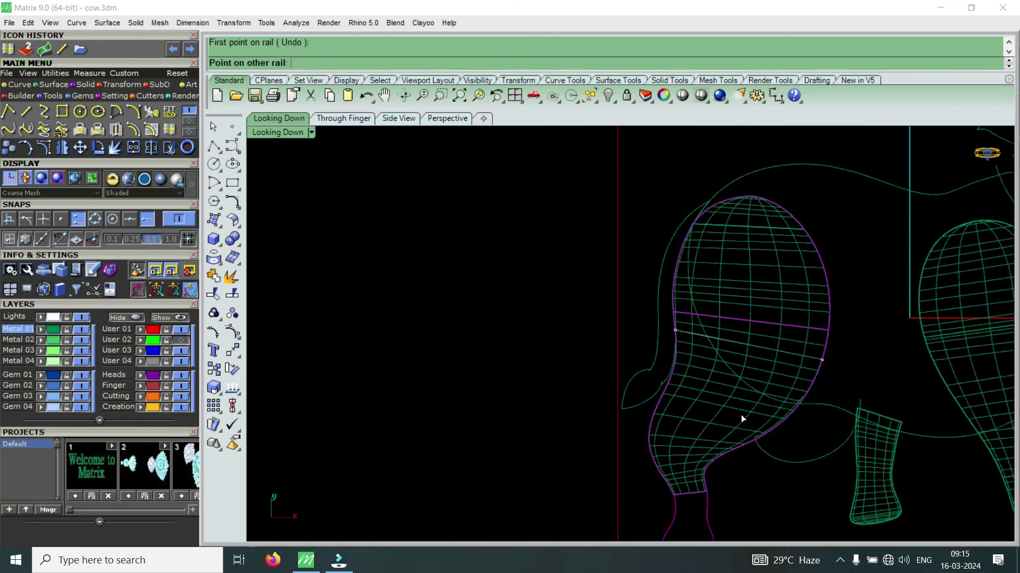
left_click(779, 423)
left_click(653, 457)
left_click(685, 457)
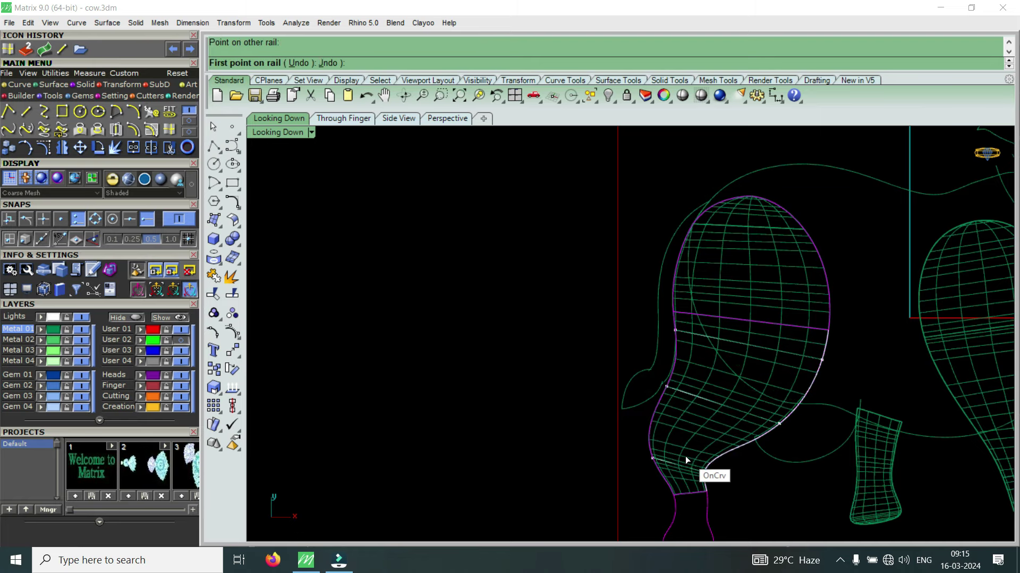
right_click(685, 457)
left_click(552, 393)
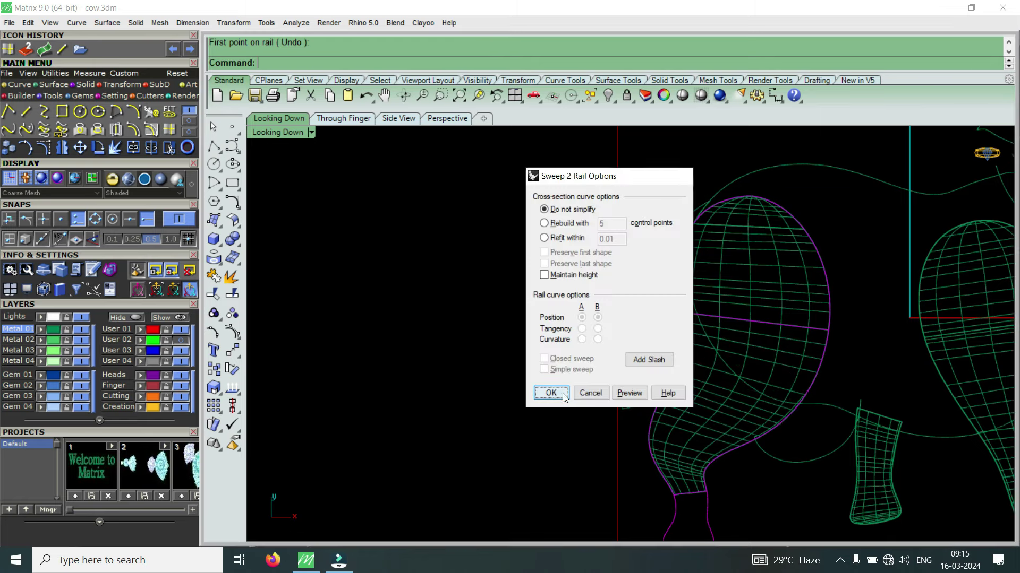
- Repeat Sweep2 with the lower leg rails and the hoof's top edge as cross-section
right_click(690, 405)
left_click(685, 399)
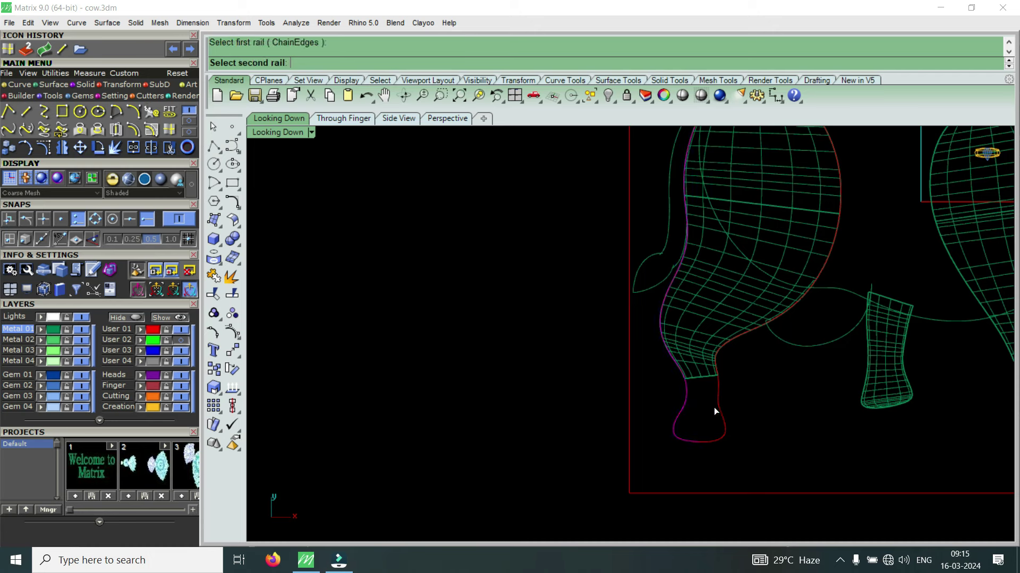
scroll(715, 395, "up", 2)
left_click(702, 381)
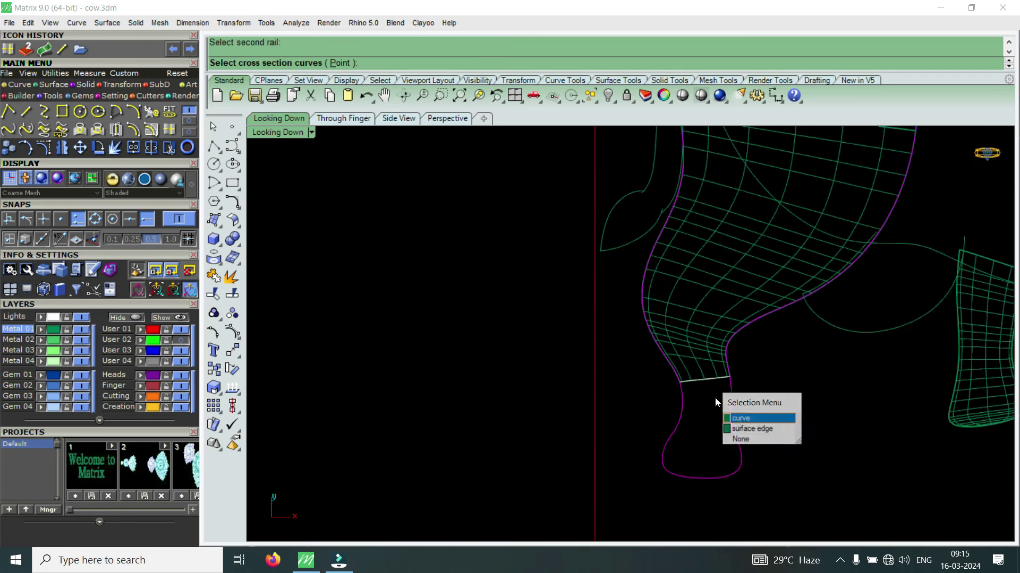
left_click(740, 427)
right_click(741, 429)
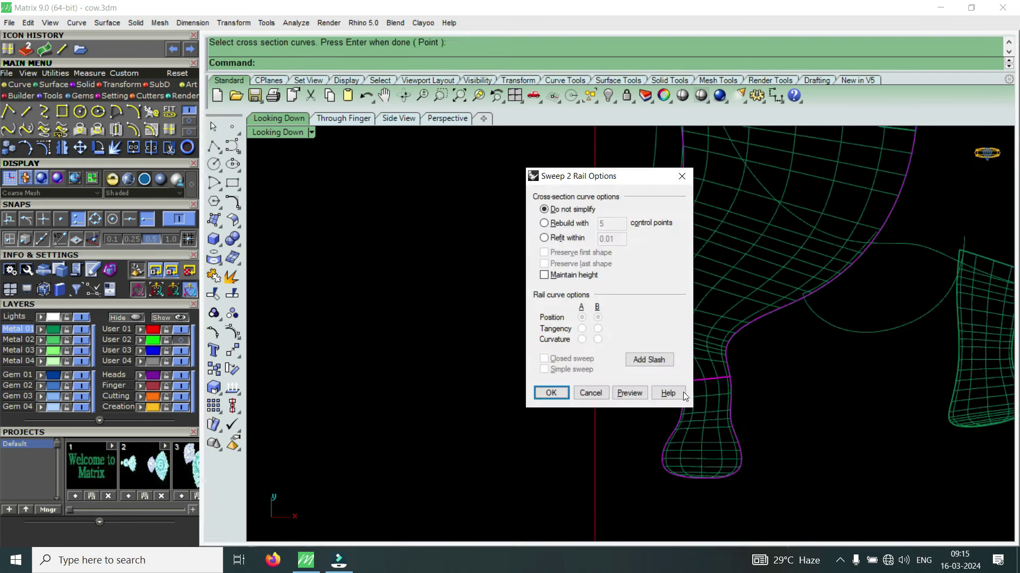
- Add two slashes between the hoof rails and create the hoof sweep surface
left_click(659, 357)
scroll(674, 410, "up", 1)
left_click(683, 412)
left_click(742, 410)
scroll(683, 457, "up", 1)
scroll(675, 462, "up", 1)
left_click(664, 456)
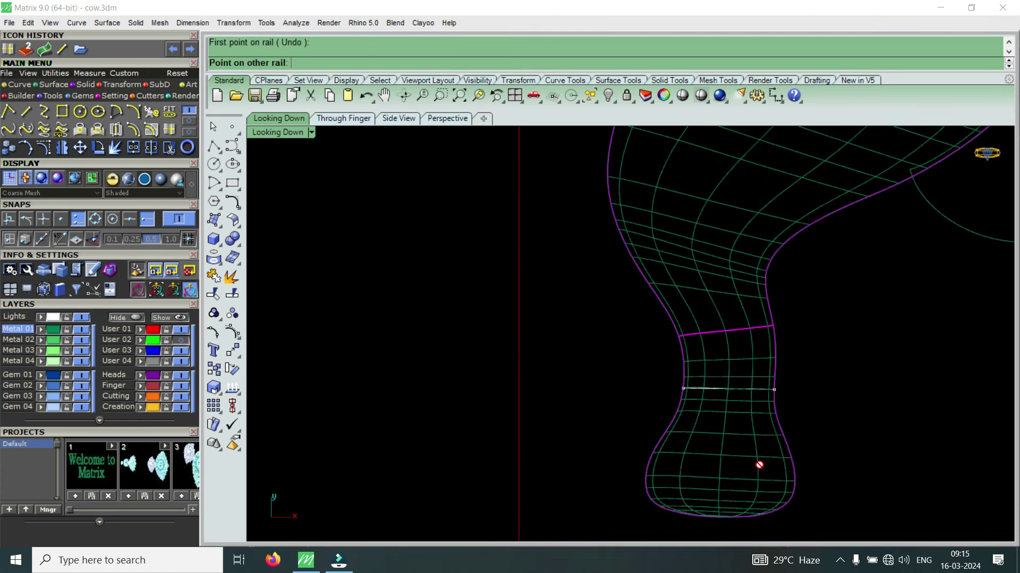
left_click(775, 464)
right_click(768, 460)
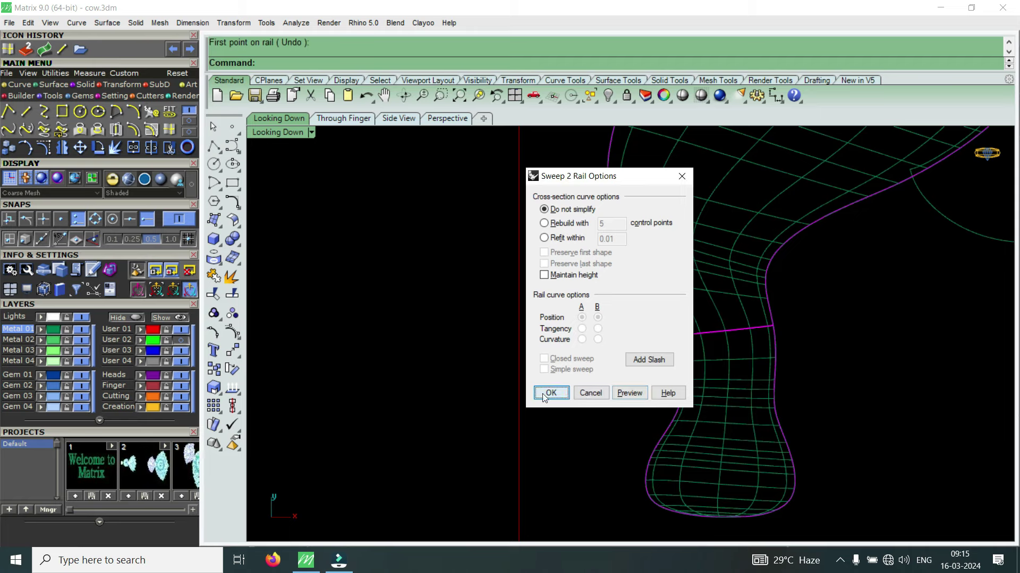
left_click(551, 393)
- Switch the viewport to Shaded and enlarge the perspective view at a low side angle
left_click(311, 132)
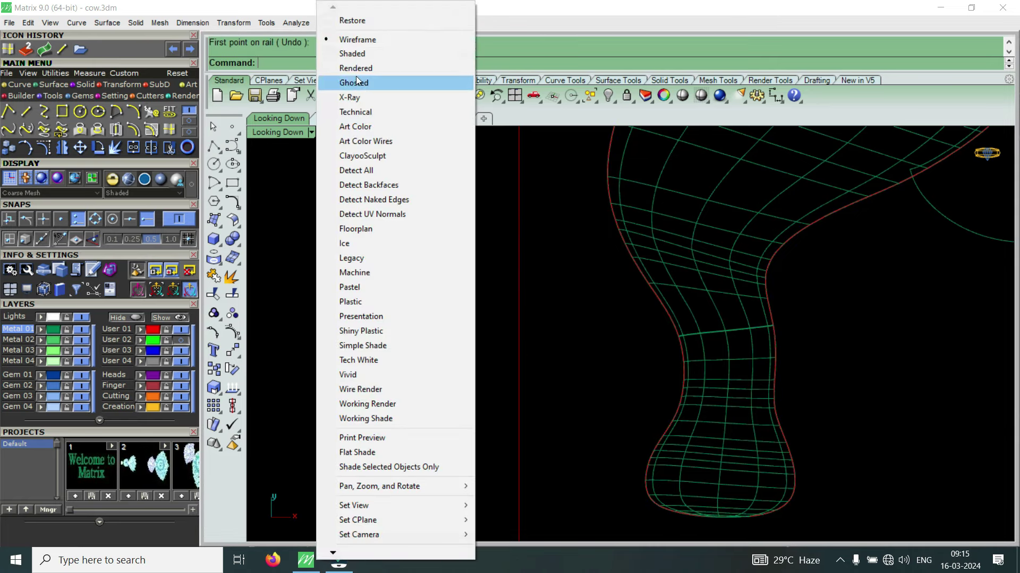
left_click(353, 56)
scroll(578, 356, "down", 3)
scroll(583, 349, "down", 2)
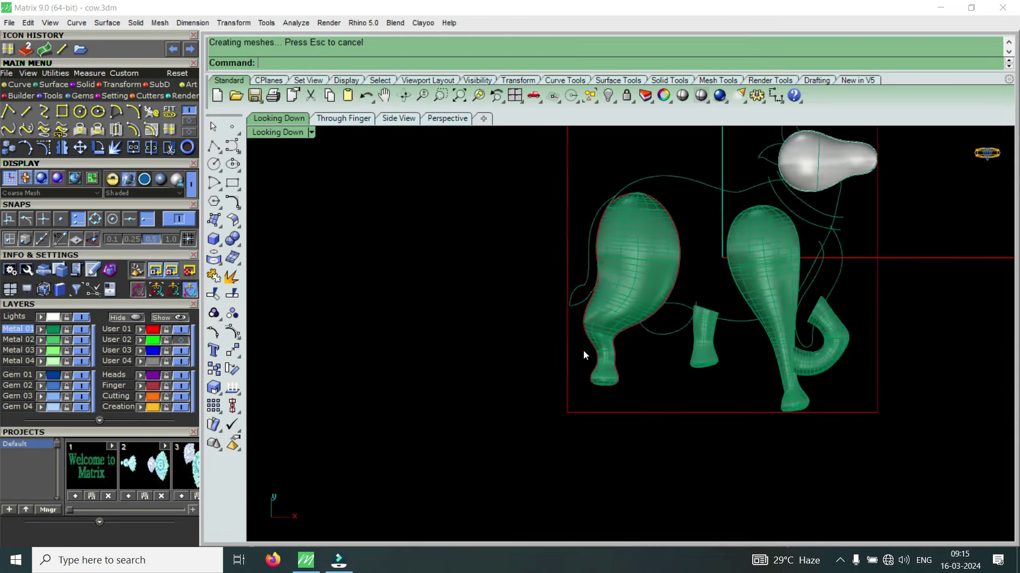
scroll(629, 260, "up", 3)
scroll(509, 301, "up", 2)
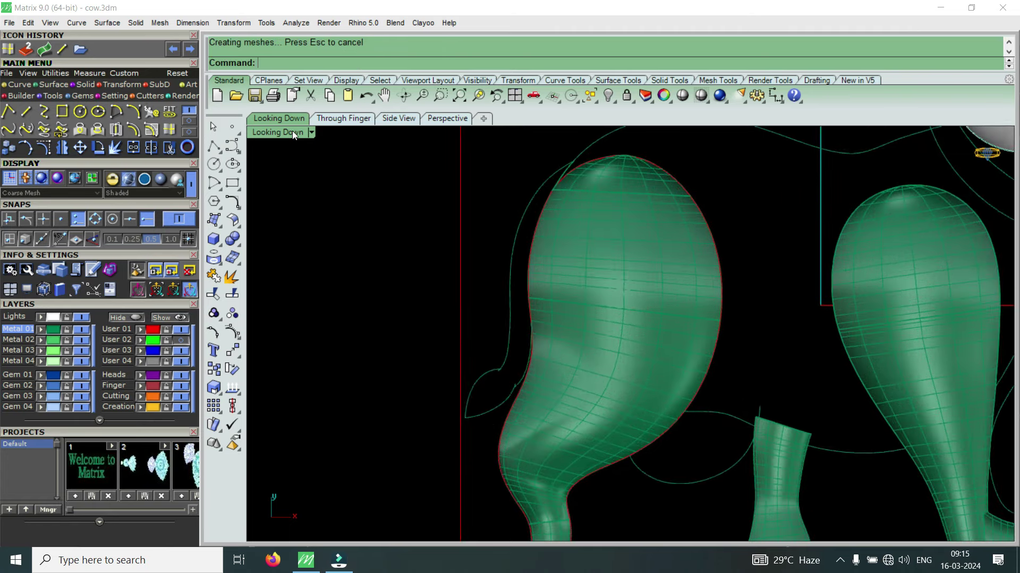
double_click(294, 132)
double_click(654, 136)
scroll(546, 397, "up", 3)
mouse_move(546, 396)
right_mouse_down()
mouse_move(596, 228)
mouse_move(744, 230)
mouse_move(723, 319)
mouse_move(728, 364)
right_mouse_up()
scroll(728, 422, "up", 2)
- Delete the lower thigh surface and turn the User 02 layer back on
left_click(728, 422)
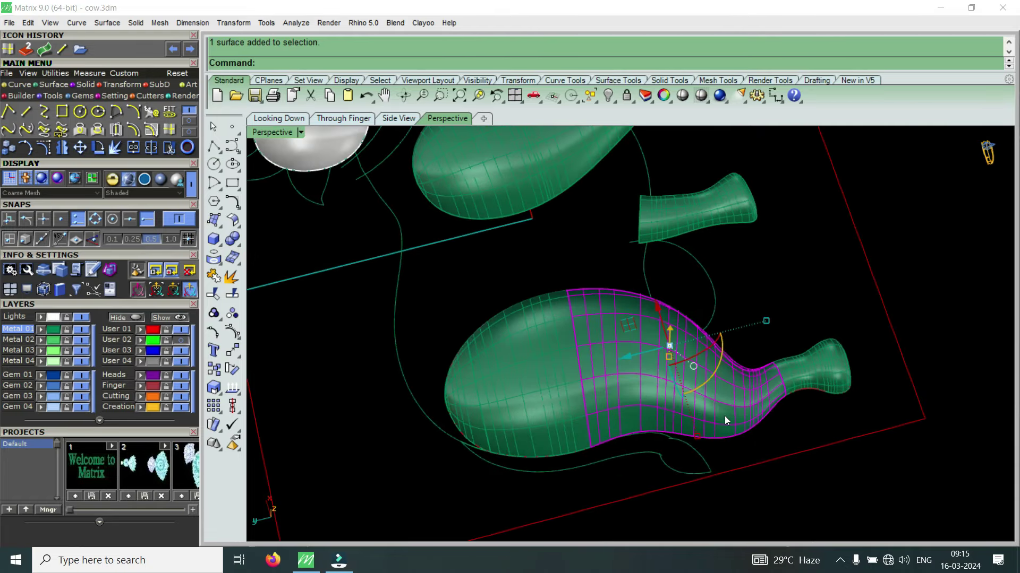
key("Delete")
mouse_move(737, 422)
right_mouse_down()
mouse_move(636, 253)
mouse_move(564, 325)
mouse_move(548, 317)
mouse_move(535, 278)
mouse_move(516, 276)
mouse_move(552, 388)
right_mouse_up()
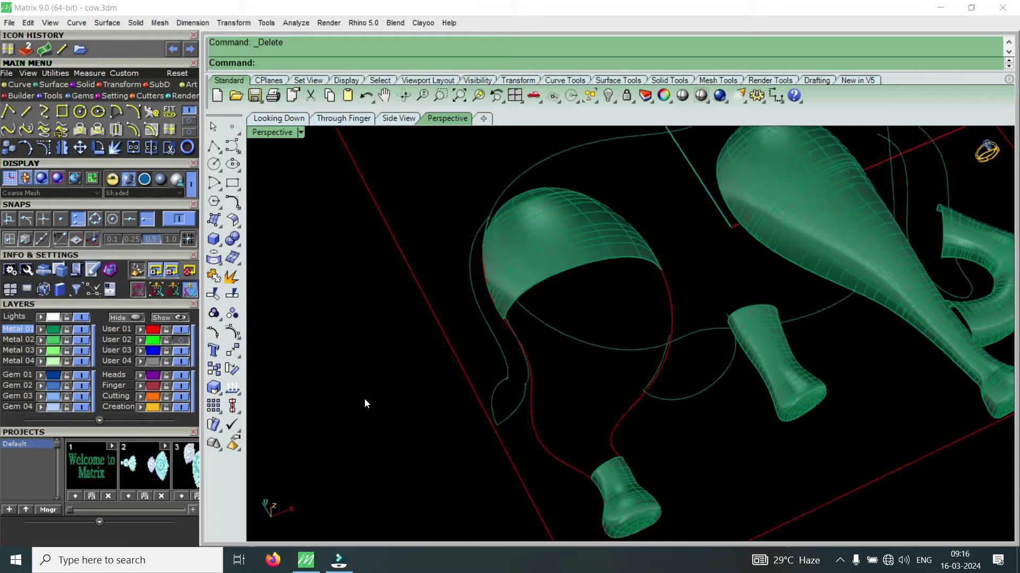
left_click(183, 339)
scroll(611, 310, "down", 5)
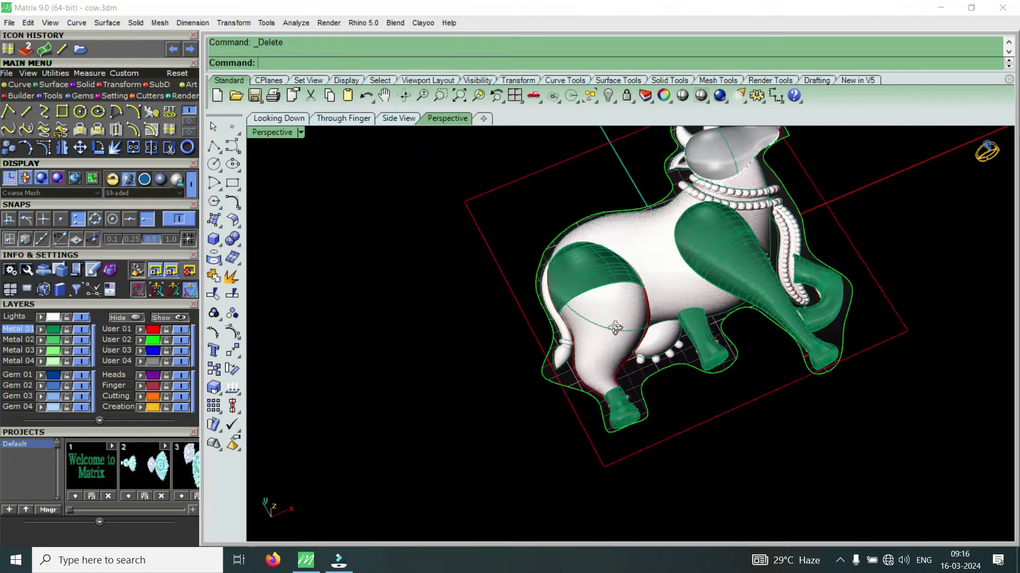
right_click_drag(611, 310, 599, 287)
scroll(598, 372, "up", 3)
scroll(569, 377, "up", 3)
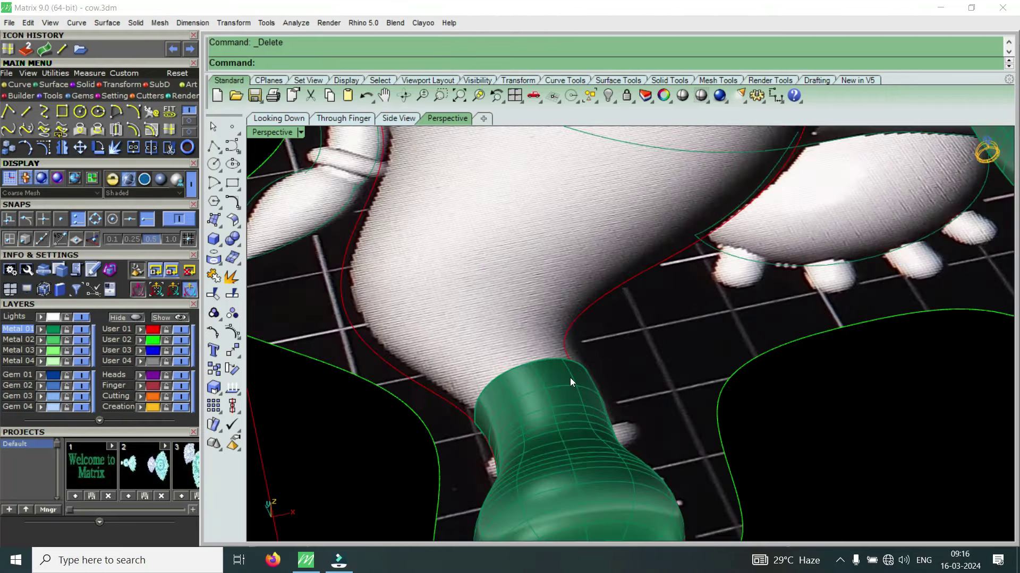
scroll(575, 363, "down", 4)
scroll(584, 360, "down", 2)
scroll(585, 366, "up", 2)
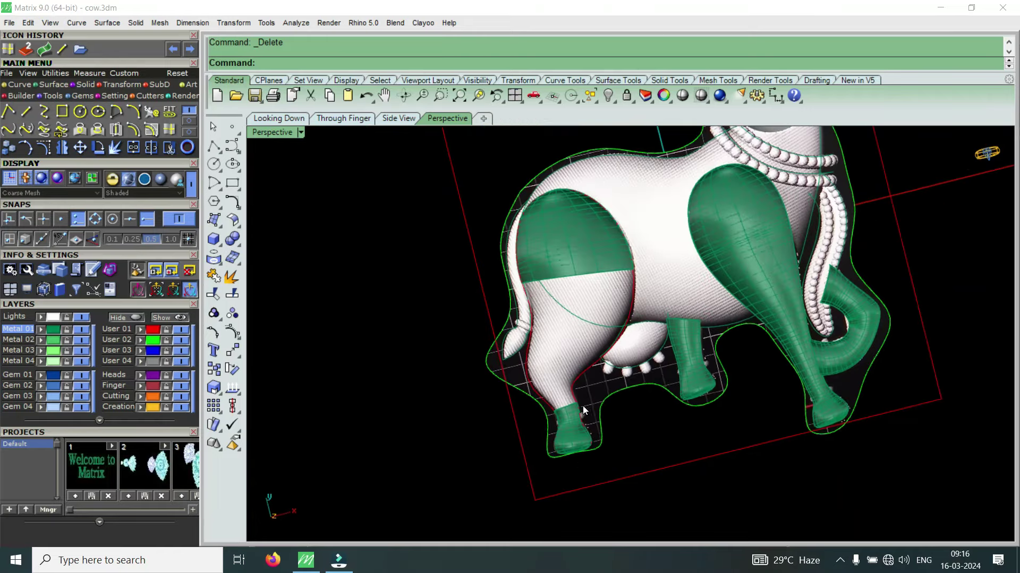
scroll(582, 405, "up", 3)
scroll(568, 424, "up", 2)
scroll(575, 426, "down", 4)
scroll(594, 381, "down", 2)
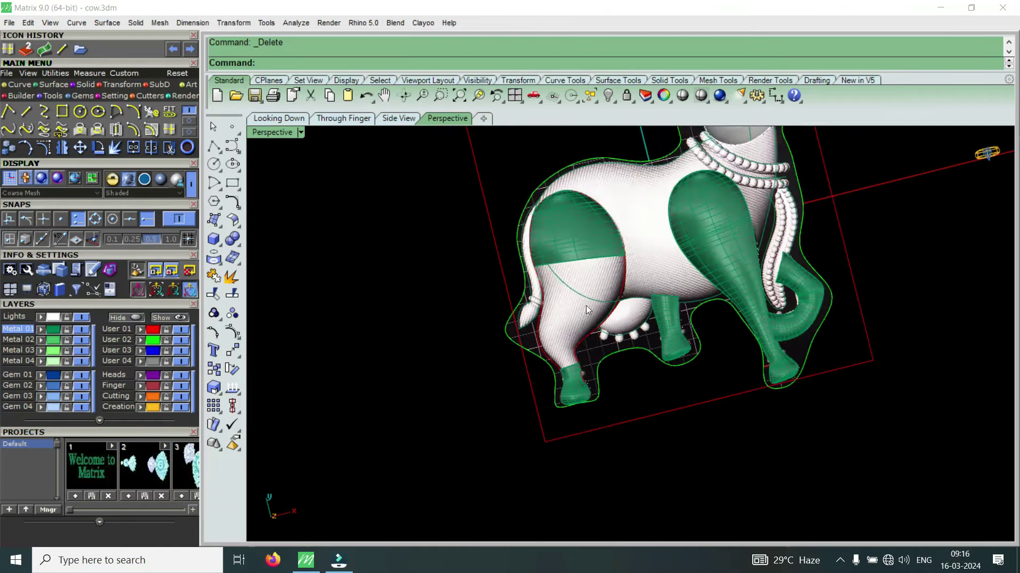
scroll(594, 266, "up", 3)
left_click(587, 221)
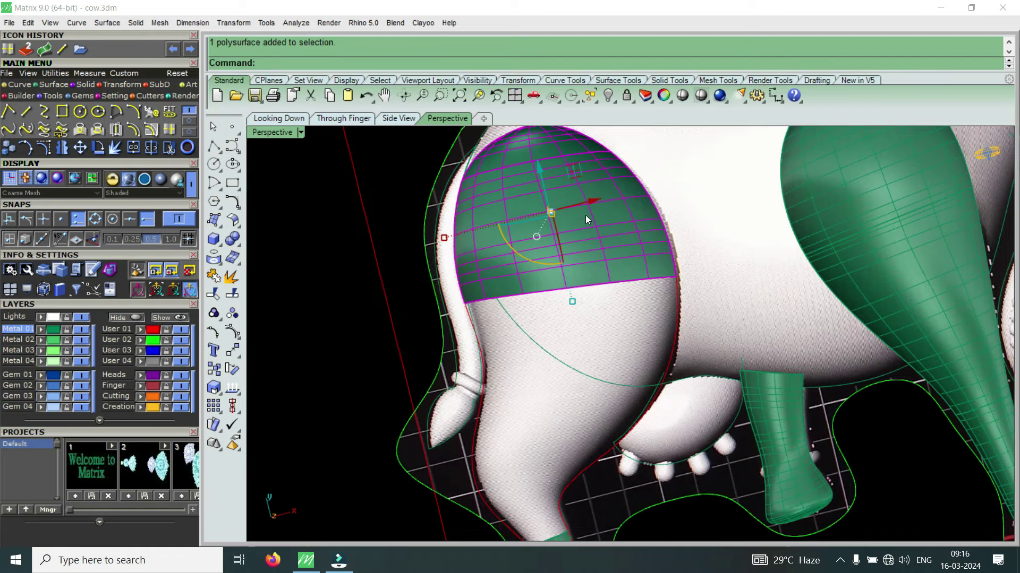
scroll(565, 298, "down", 3)
mouse_move(609, 275)
right_mouse_down()
mouse_move(813, 316)
mouse_move(521, 354)
right_mouse_up()
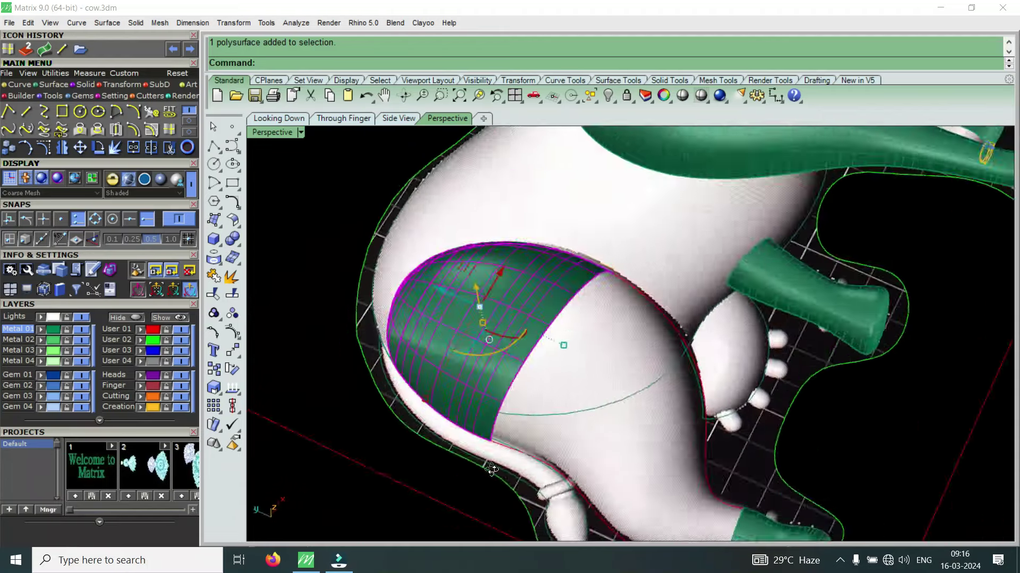
scroll(522, 355, "down", 3)
left_click(476, 391)
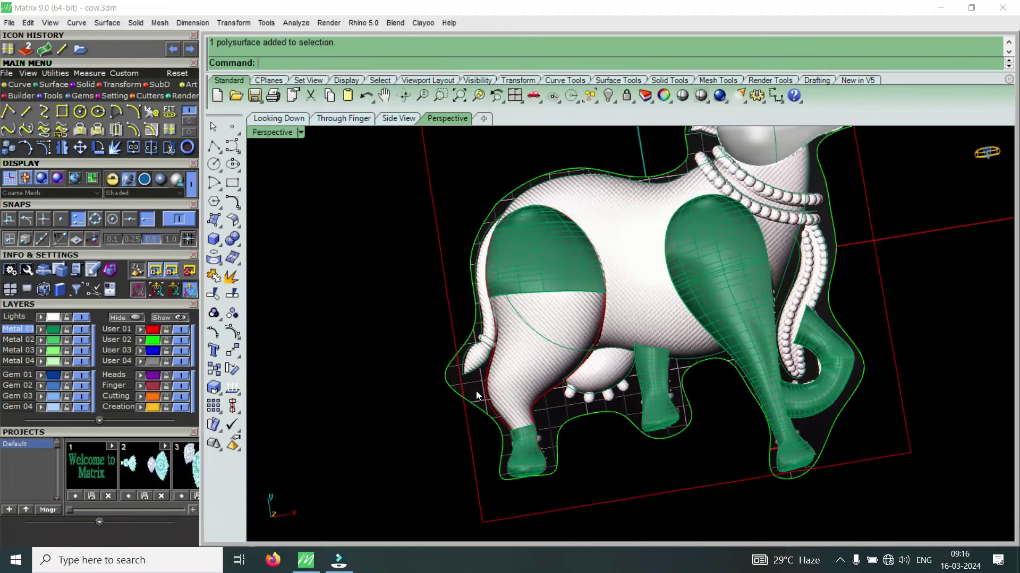
scroll(469, 429, "up", 4)
type("s2")
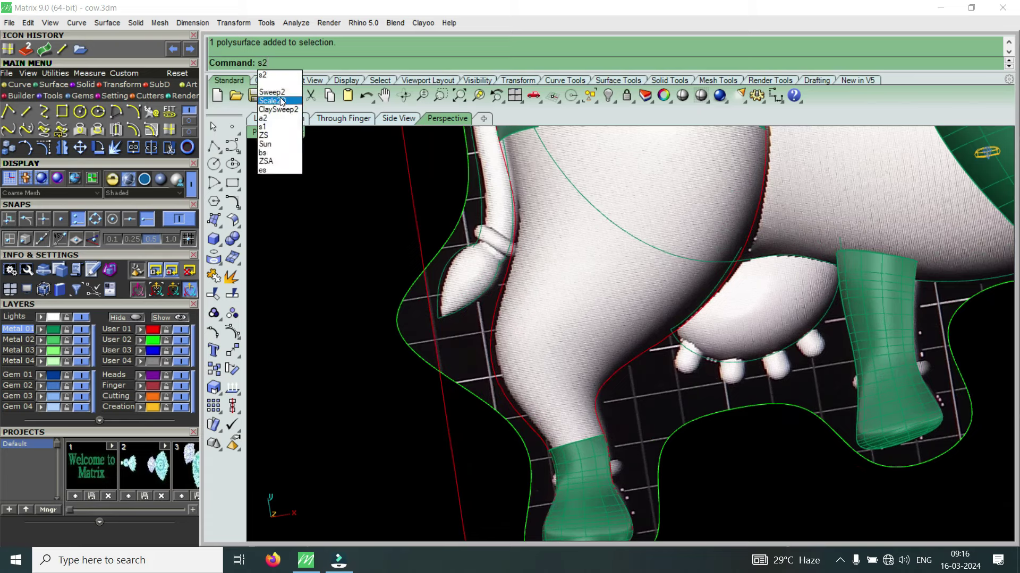
- Run Sweep2 on the lower hind leg's two rails and its four cross-section curves
key("Return")
left_click(525, 419)
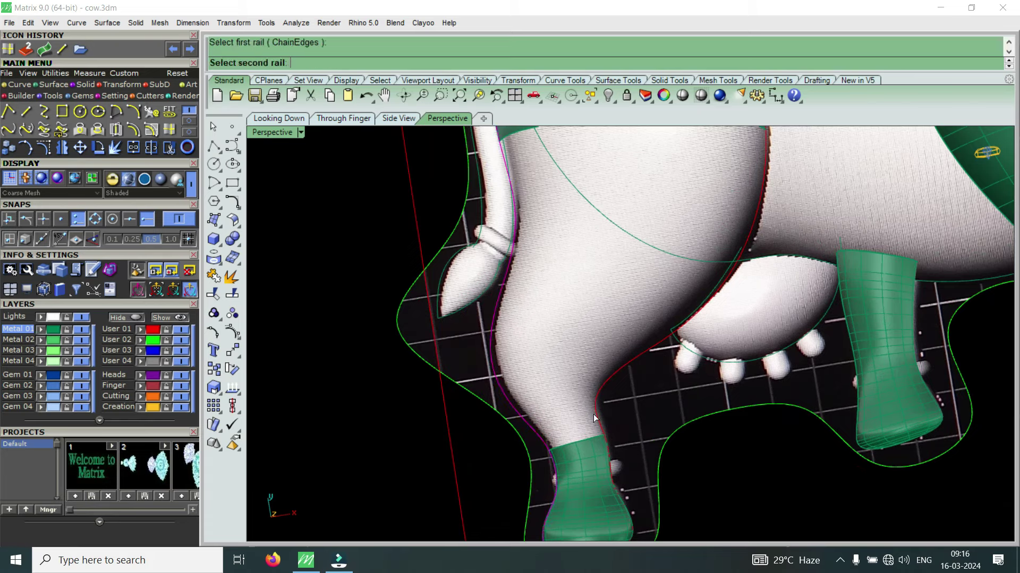
left_click(620, 372)
scroll(652, 389, "down", 2)
scroll(639, 338, "down", 2)
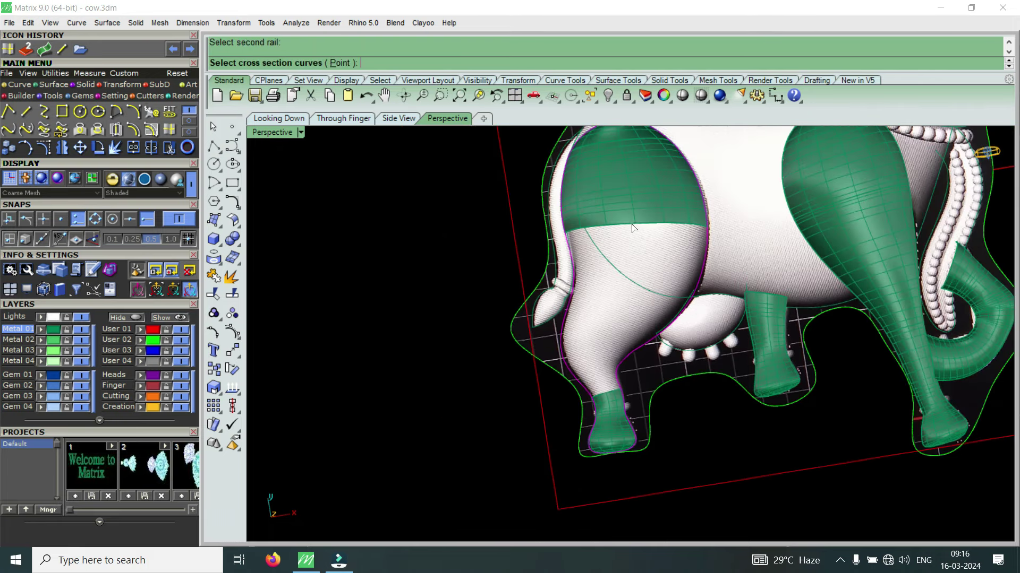
left_click(638, 227)
left_click(669, 257)
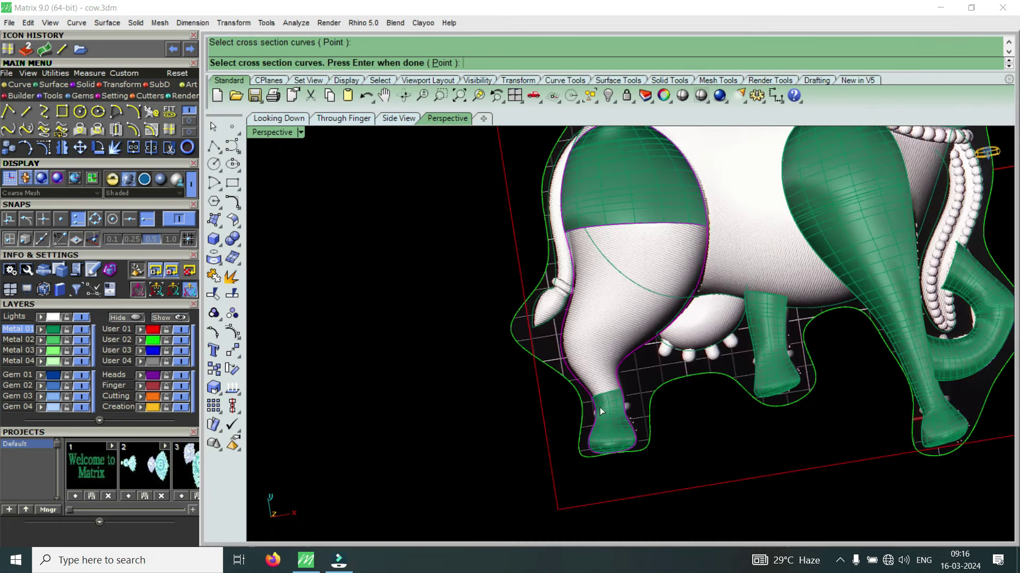
left_click(603, 392)
left_click(642, 422)
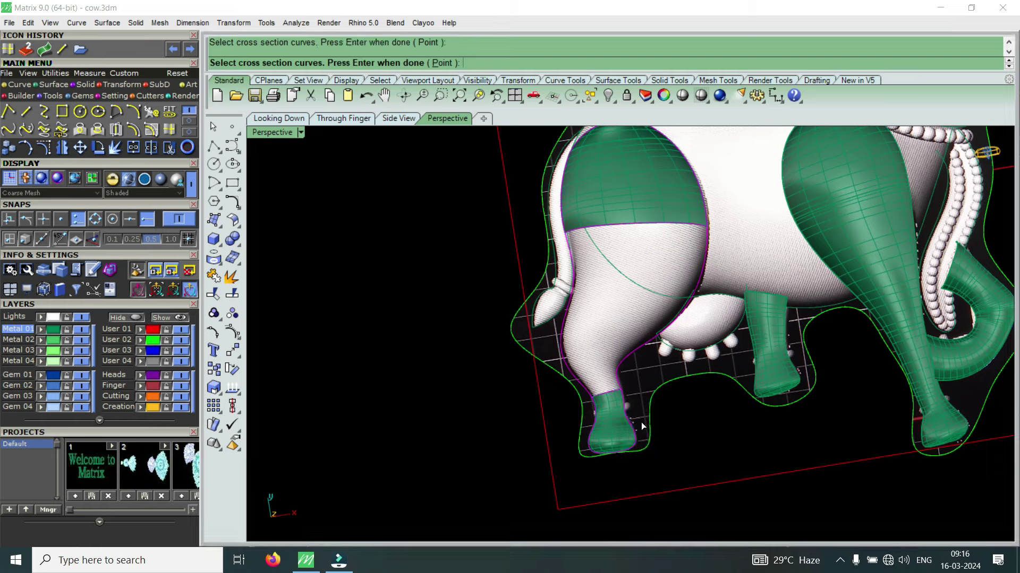
key("Return")
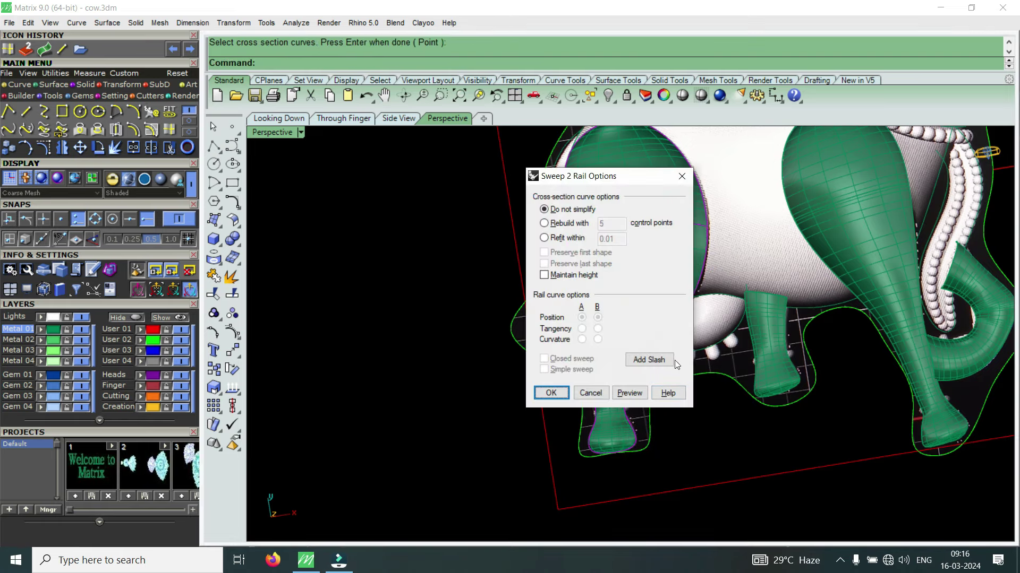
- Add slash lines between the rails and create the middle hind-leg sweep surface
left_click(661, 361)
scroll(607, 397, "up", 3)
scroll(599, 378, "up", 3)
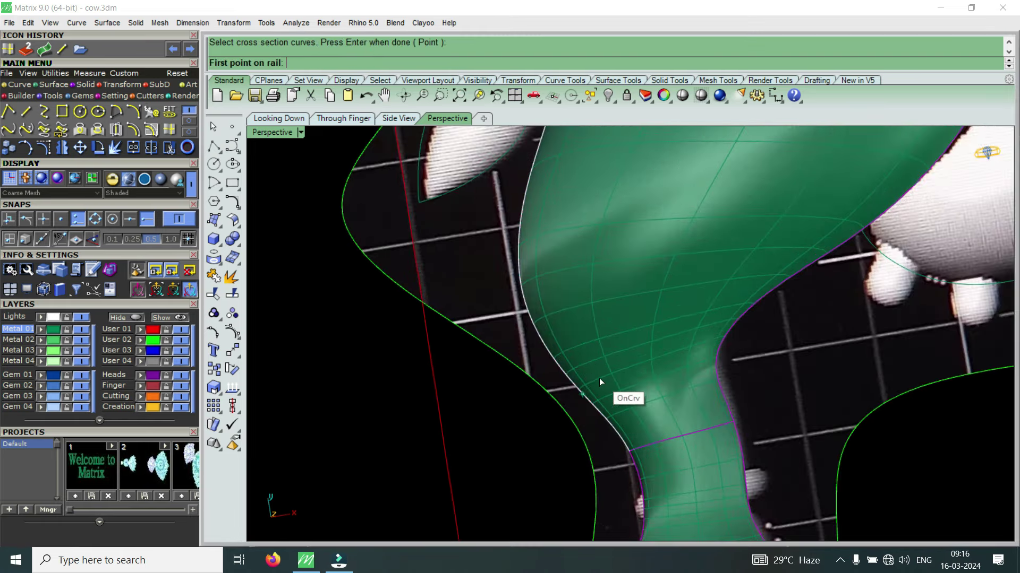
left_click(650, 368)
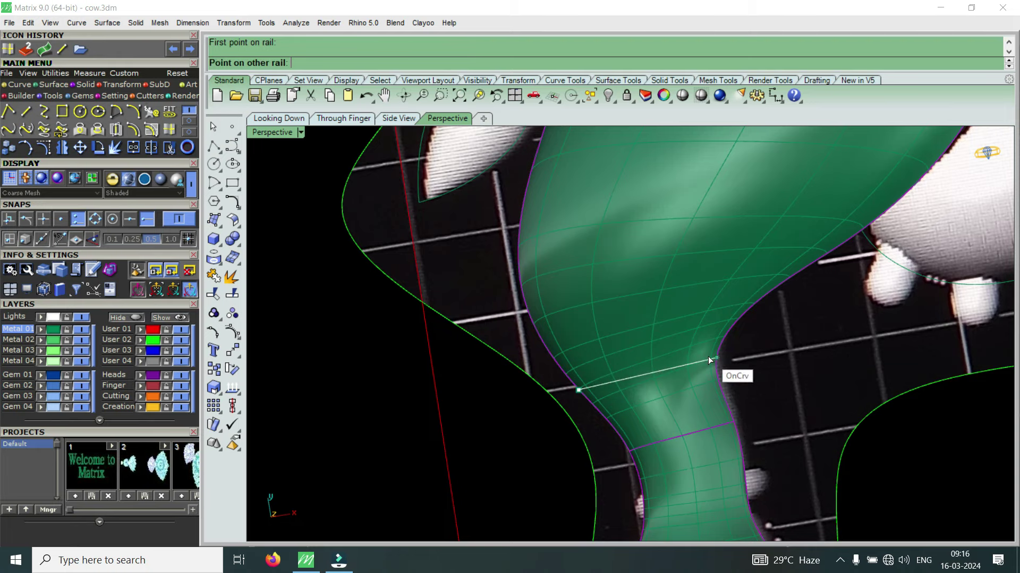
scroll(645, 432, "down", 2)
left_click(570, 273)
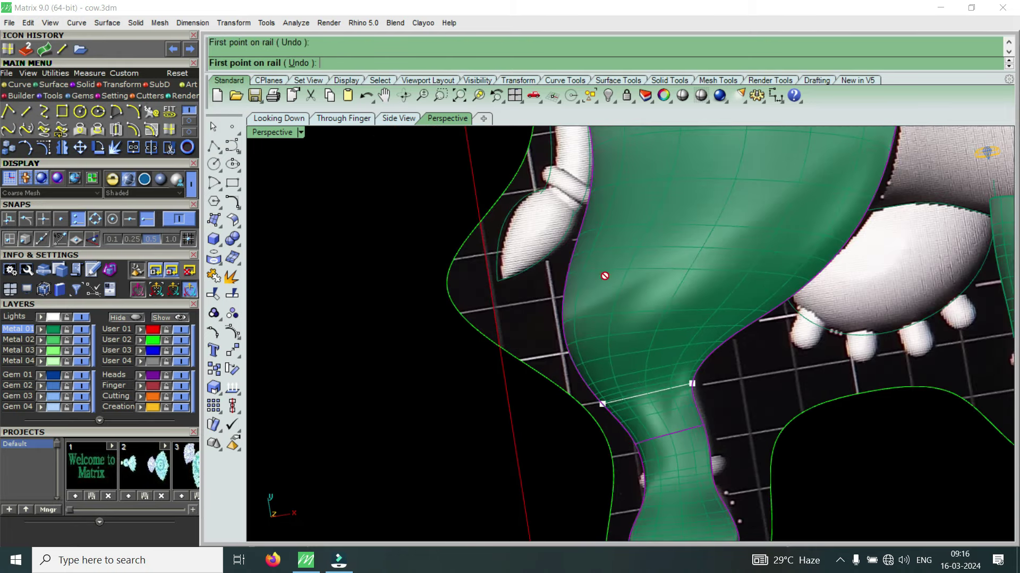
left_click(761, 296)
scroll(762, 295, "down", 2)
scroll(675, 410, "up", 2)
left_click(615, 248)
left_click(830, 255)
key("Return")
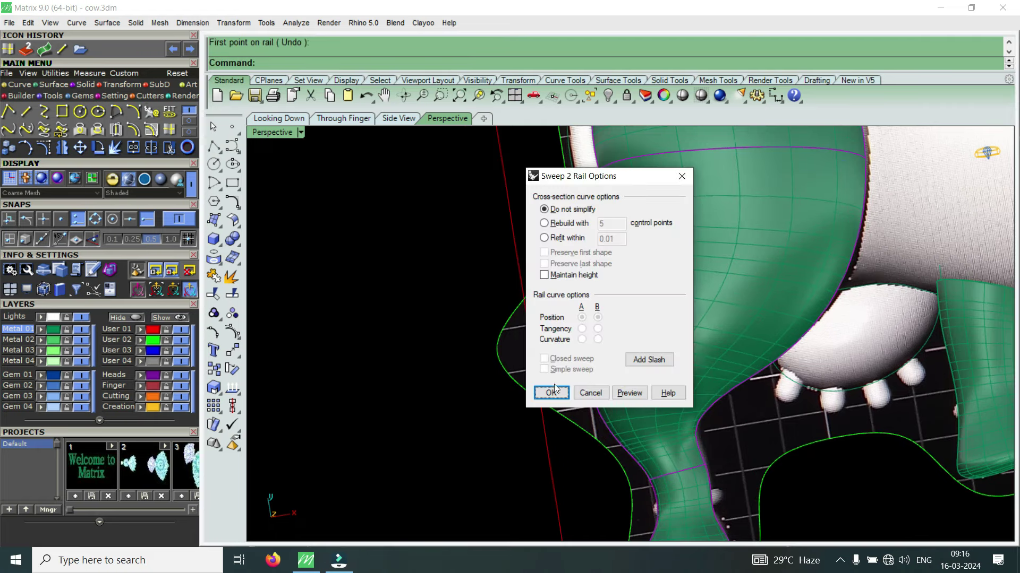
left_click(557, 392)
scroll(573, 383, "down", 5)
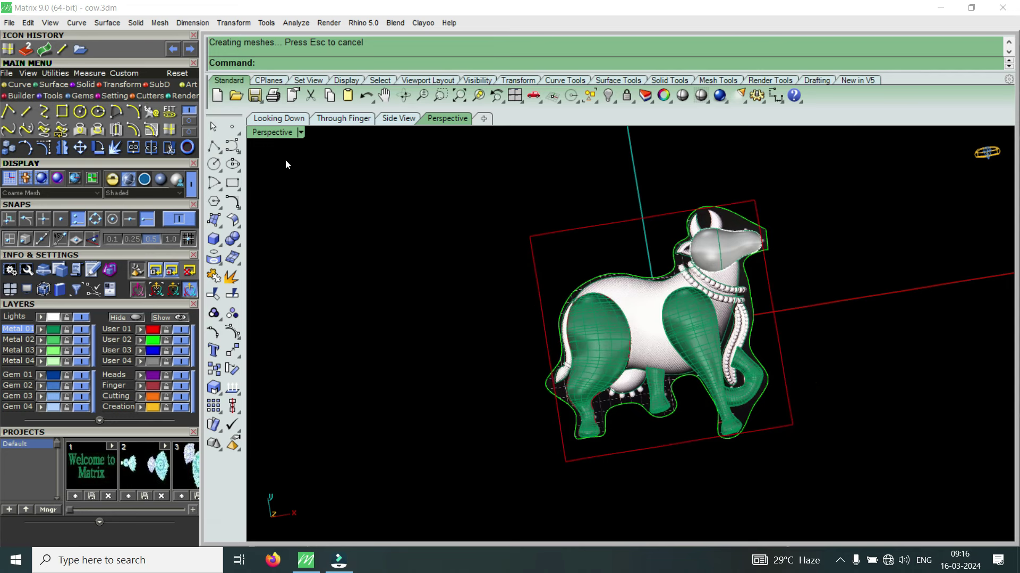
- In the maximized Looking Down view, move the head surface onto the Metal 01 layer
double_click(282, 132)
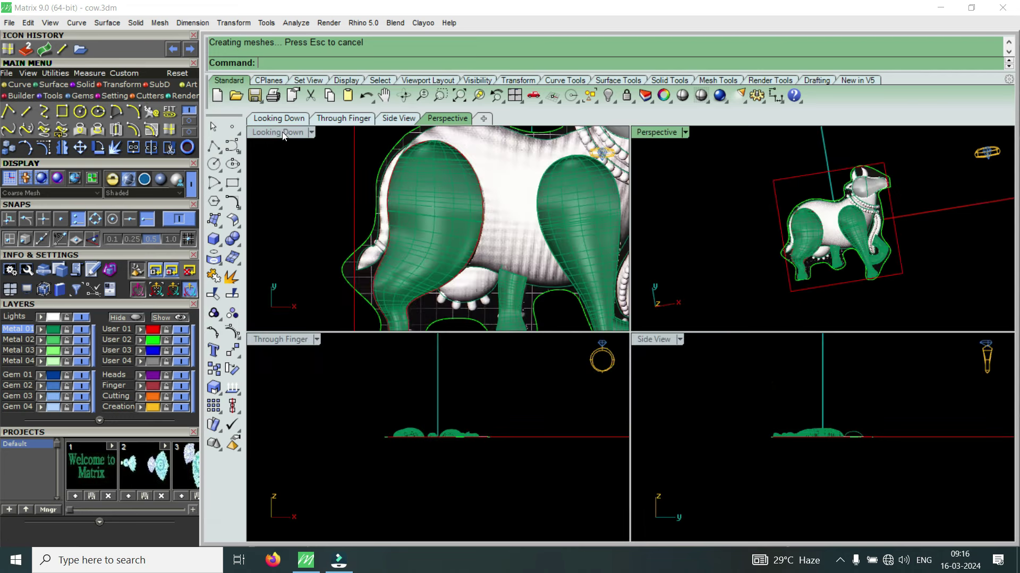
scroll(455, 334, "down", 2)
scroll(456, 338, "down", 1)
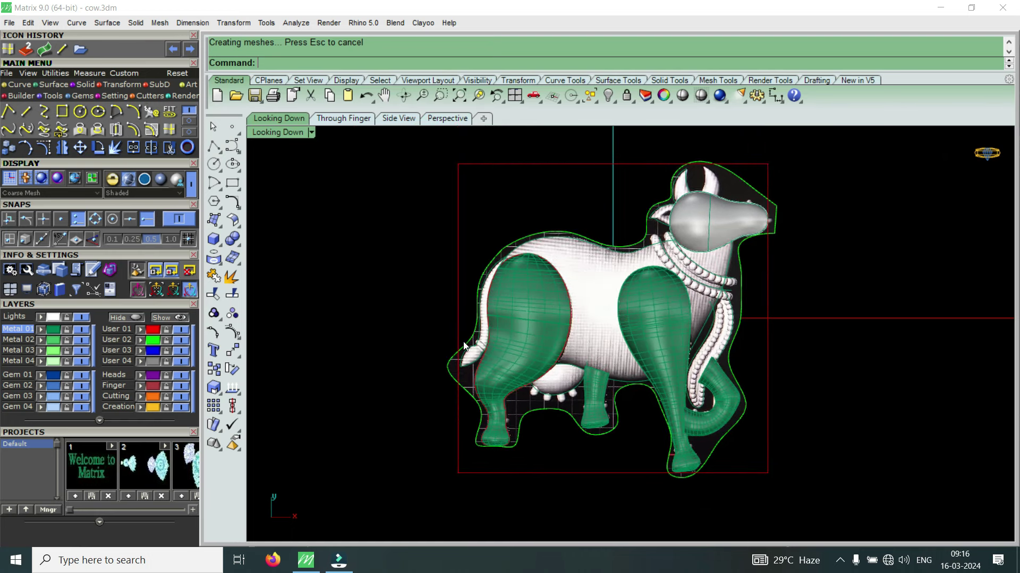
left_click(728, 221)
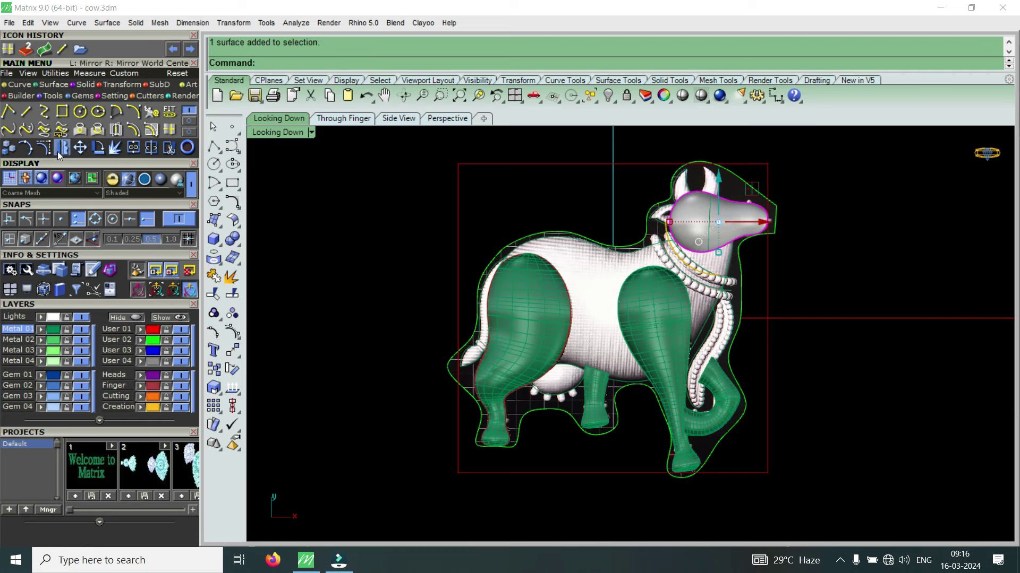
left_click(43, 329)
key("Escape")
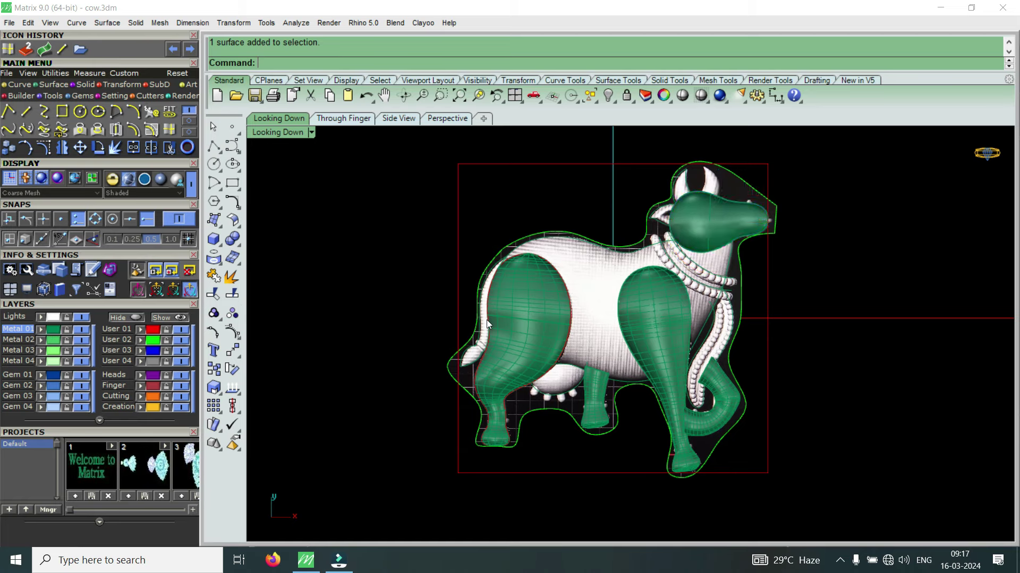
left_click(519, 306)
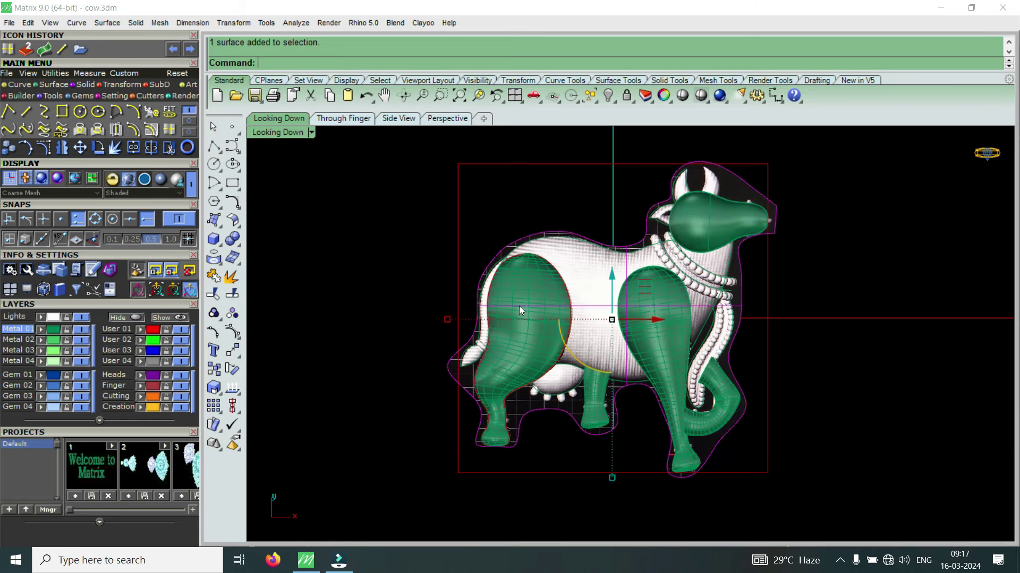
scroll(518, 306, "down", 6)
- Move the white reference cow to the right of the green model
left_click(83, 148)
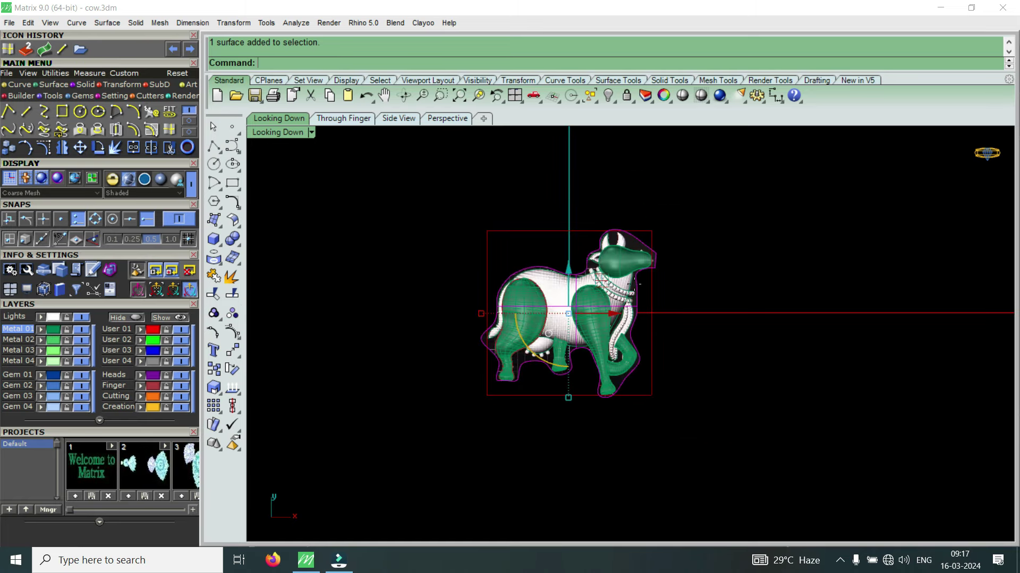
scroll(685, 290, "up", 3)
left_click(690, 291)
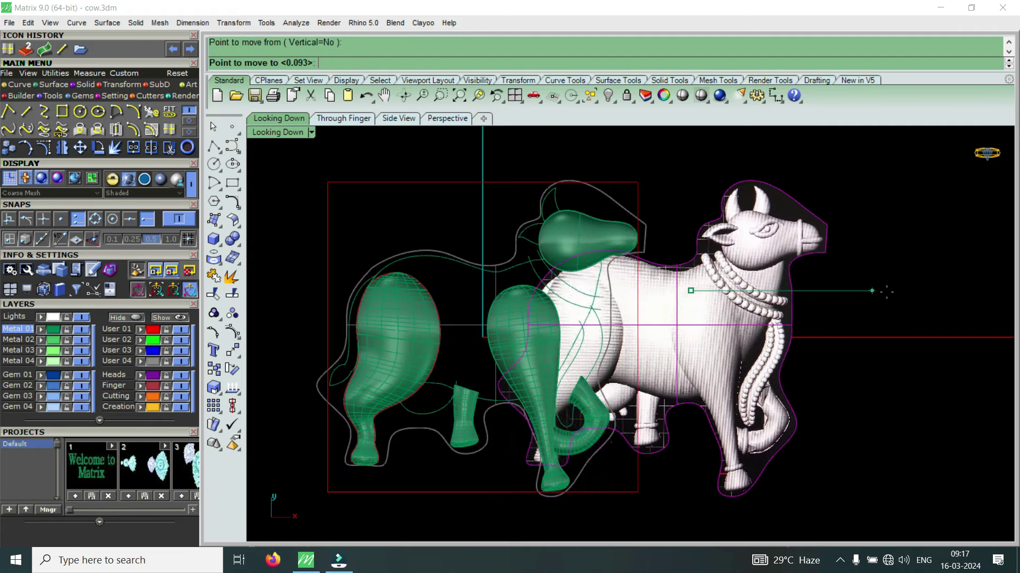
left_click(983, 295)
key("Escape")
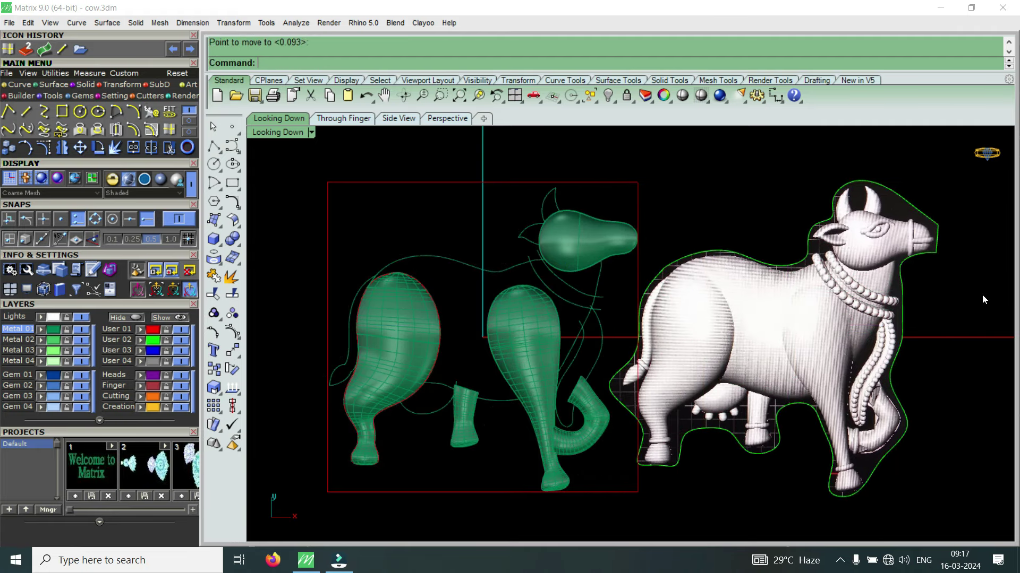
- Zoom in and out to check the moved cow beside the green surfaces
scroll(763, 299, "down", 2)
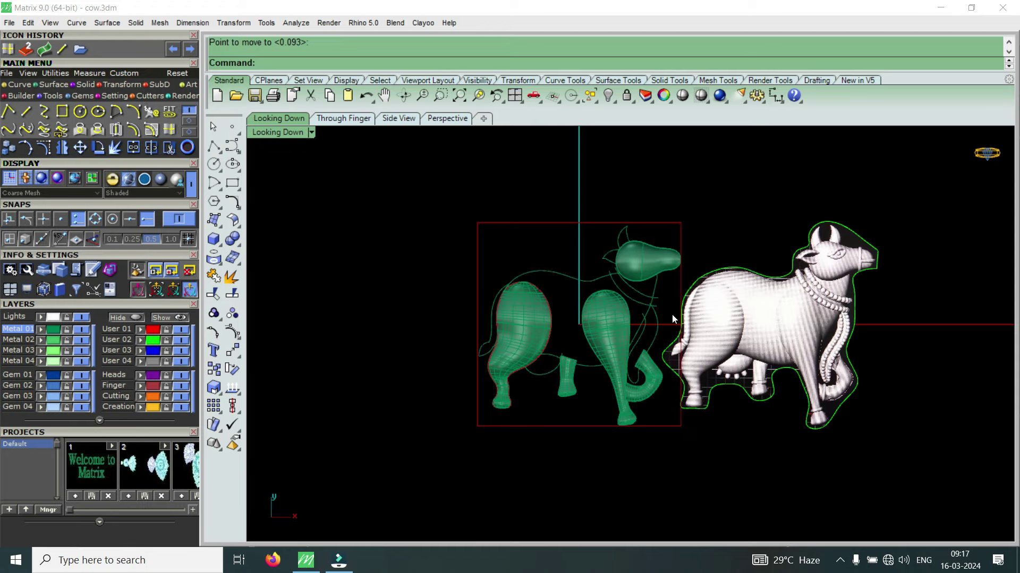
scroll(822, 258, "up", 5)
scroll(822, 259, "down", 5)
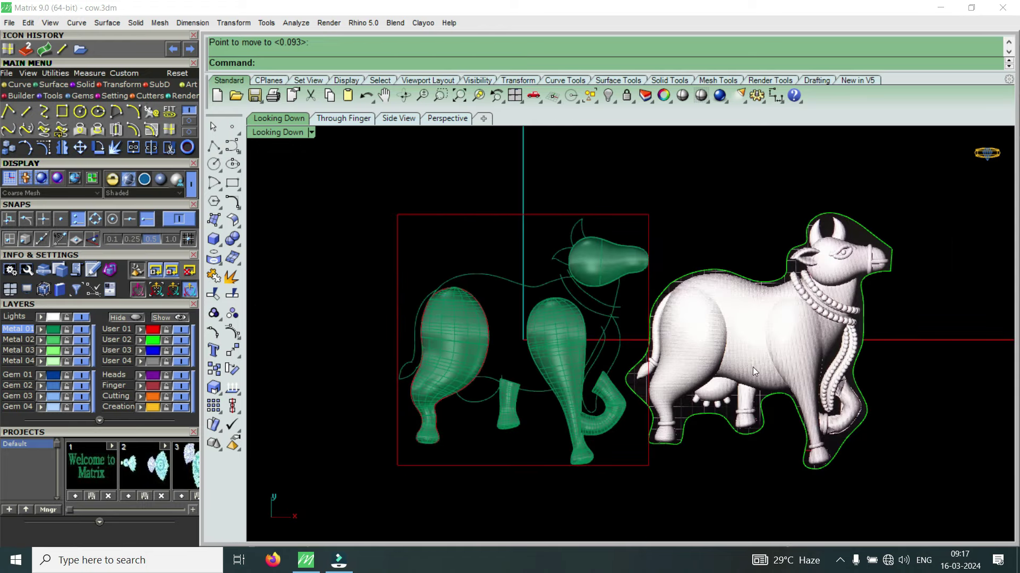
scroll(669, 373, "up", 2)
scroll(672, 372, "down", 2)
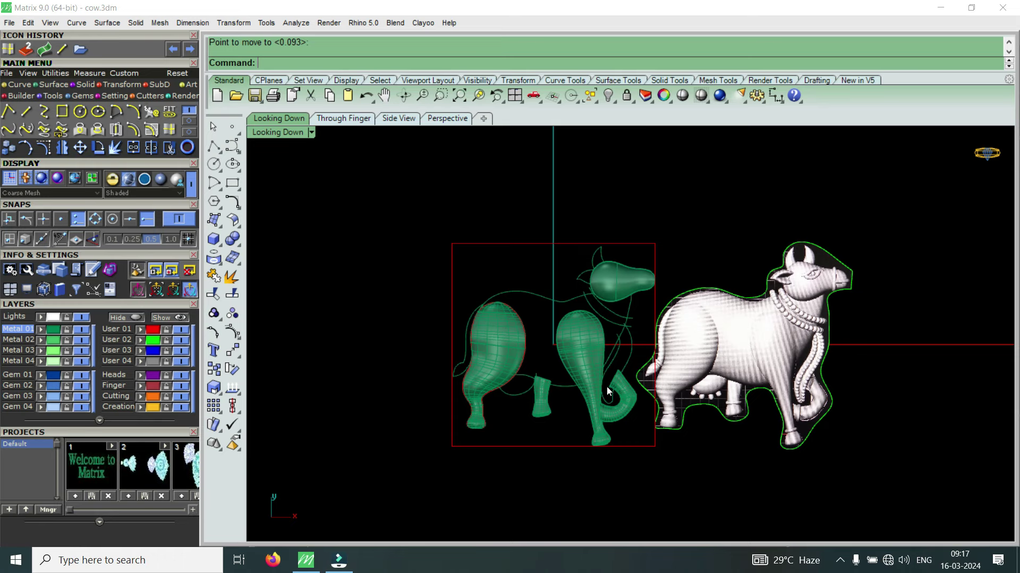
scroll(562, 314, "up", 3)
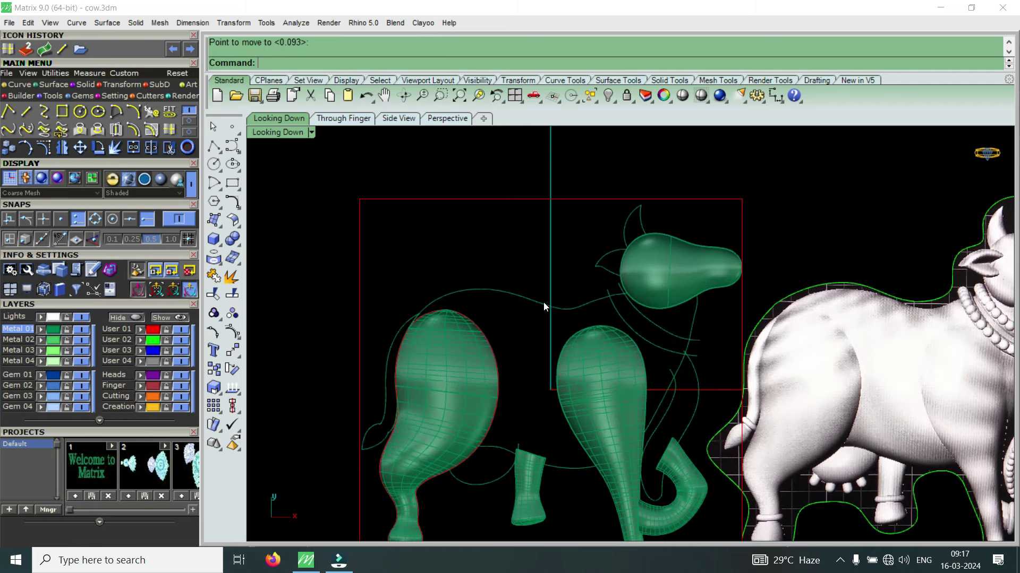
scroll(542, 308, "down", 2)
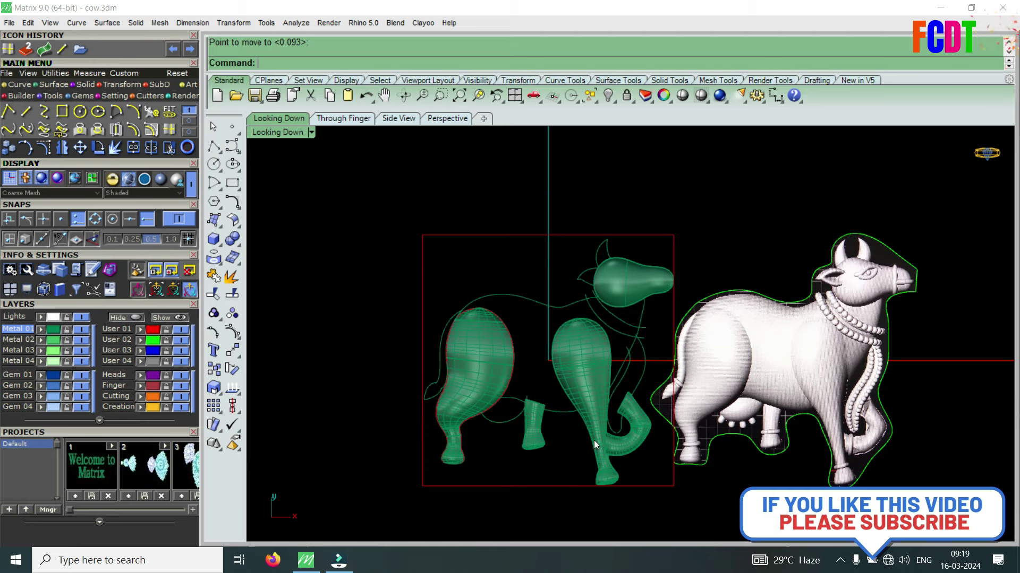
- Maximize the Perspective viewport and orbit to frame both the green model and reference cow
scroll(607, 401, "down", 2)
scroll(622, 409, "down", 2)
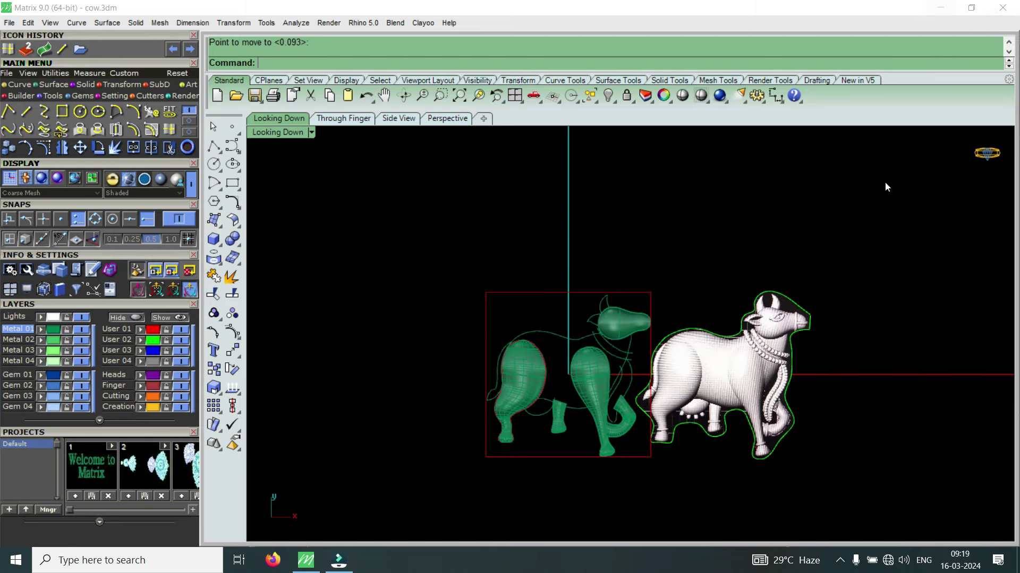
scroll(588, 349, "up", 2)
double_click(295, 132)
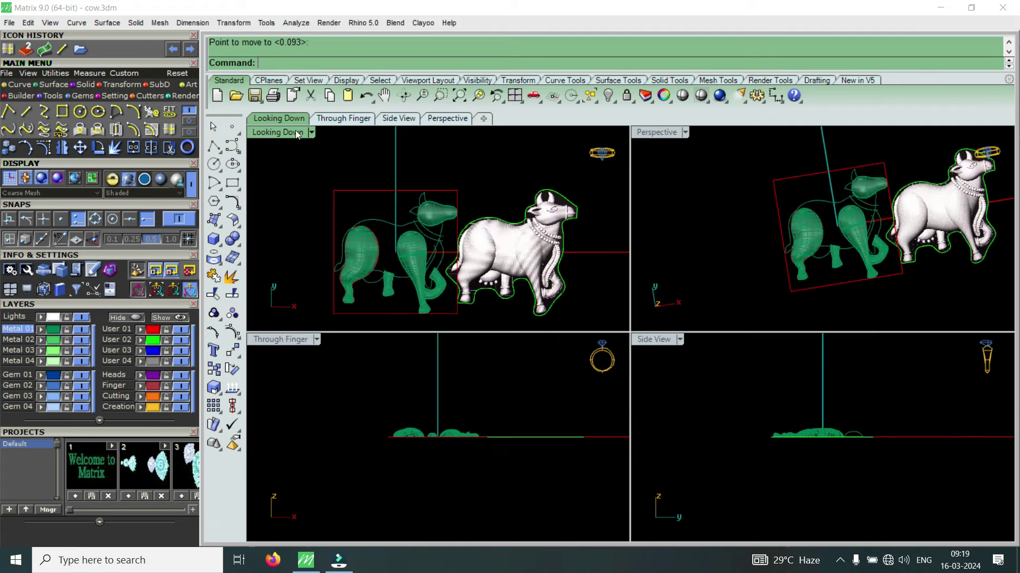
double_click(658, 132)
mouse_move(671, 386)
right_mouse_down()
mouse_move(648, 232)
mouse_move(660, 218)
mouse_move(717, 262)
mouse_move(685, 357)
mouse_move(639, 374)
mouse_move(751, 359)
right_mouse_up()
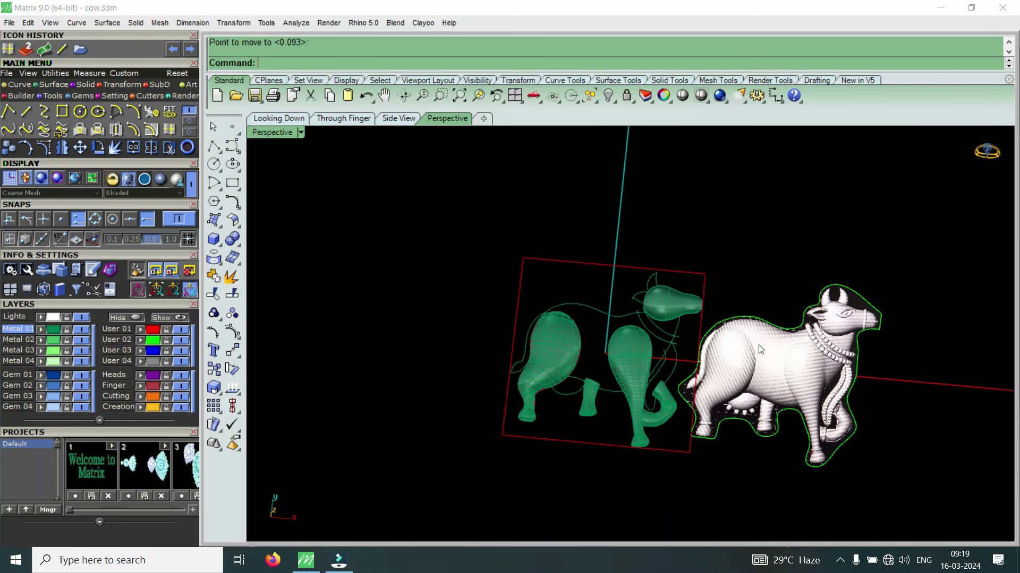